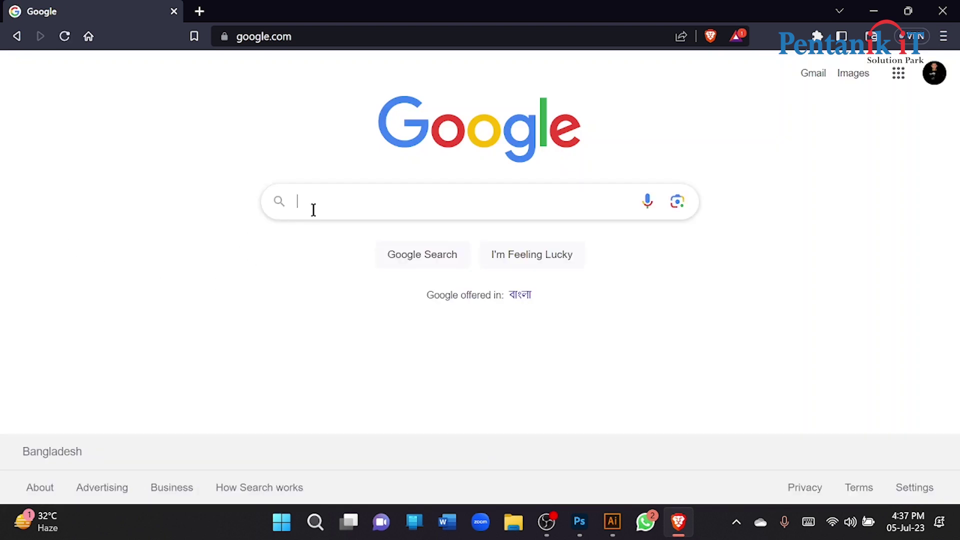
- Search Google for "mockup for business card"
{"action": "left_click", "coordinate": [325, 205]}
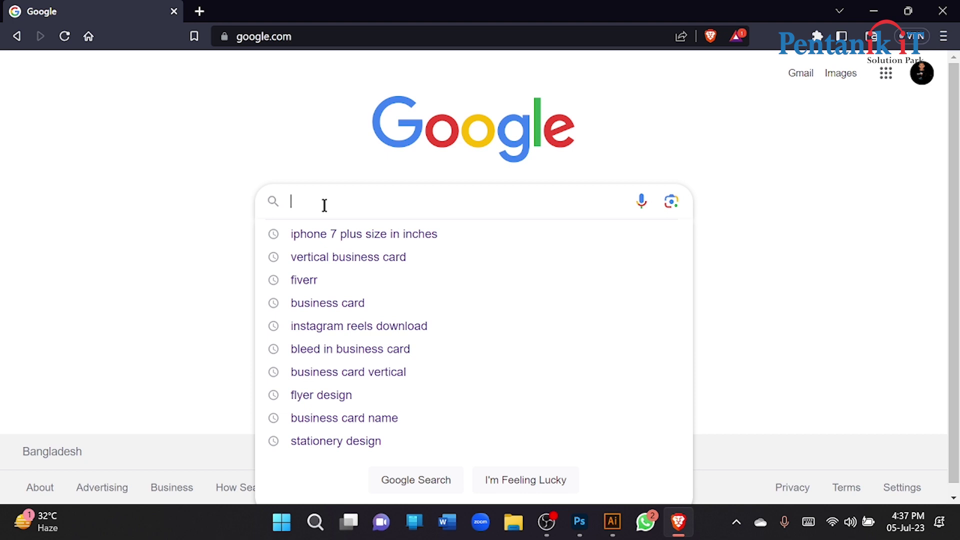
{"action": "type", "text": "ockup for business card"}
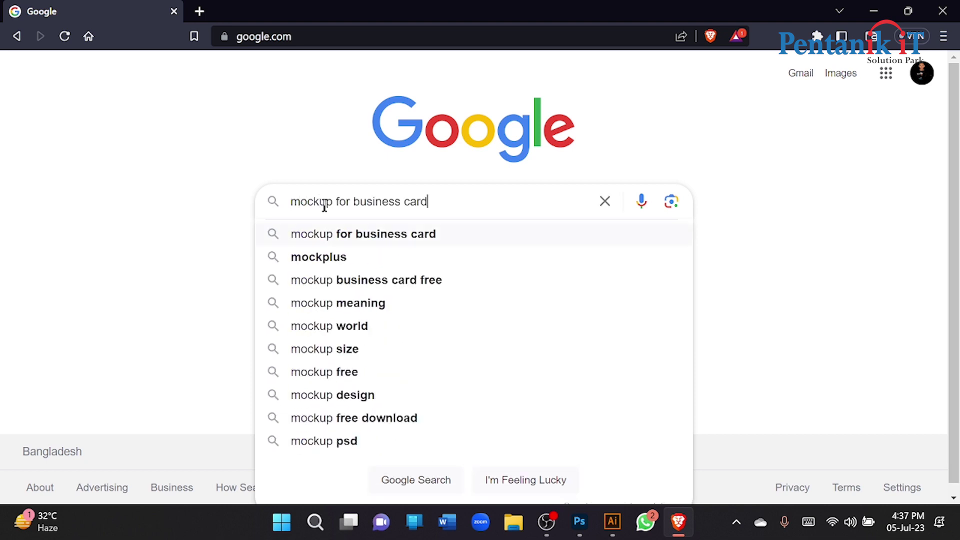
{"action": "key", "text": "Return"}
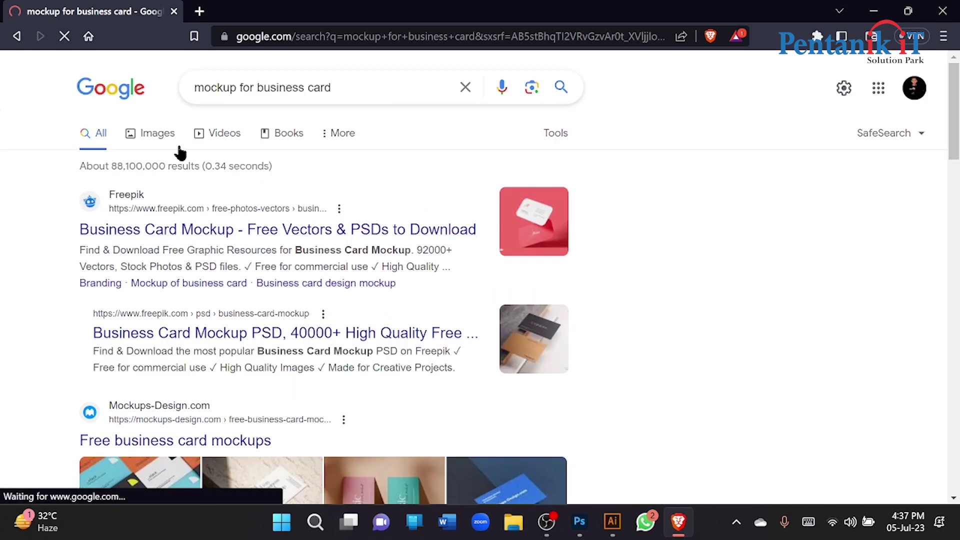
- Open Freepik's "Business Card Mockup - Free Vectors & PSDs to Download" result in a separate browser tab and switch to it
{"action": "right_click", "coordinate": [178, 231]}
{"action": "left_click", "coordinate": [220, 243]}
{"action": "scroll", "coordinate": [235, 252], "scroll_direction": "down", "scroll_amount": 5}
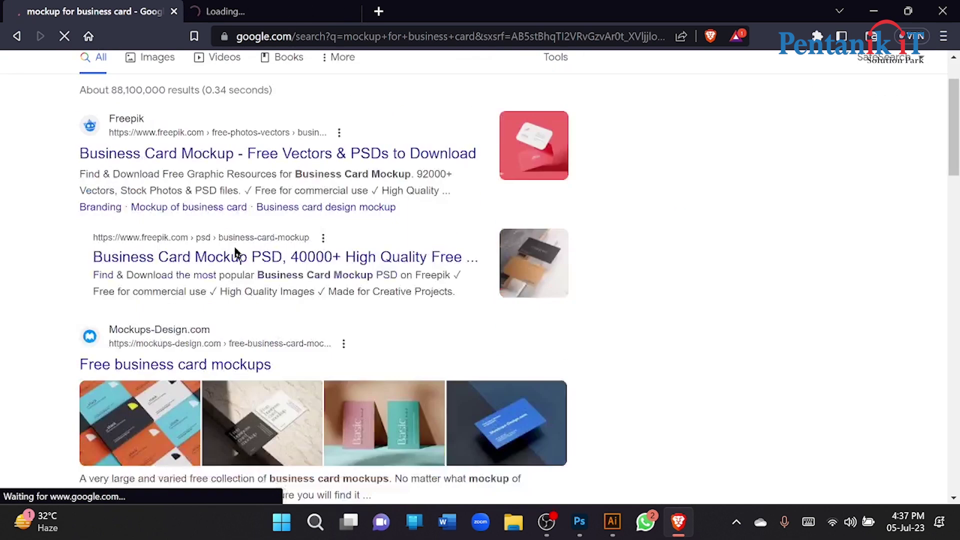
{"action": "scroll", "coordinate": [235, 252], "scroll_direction": "down", "scroll_amount": 5}
{"action": "left_click", "coordinate": [280, 11]}
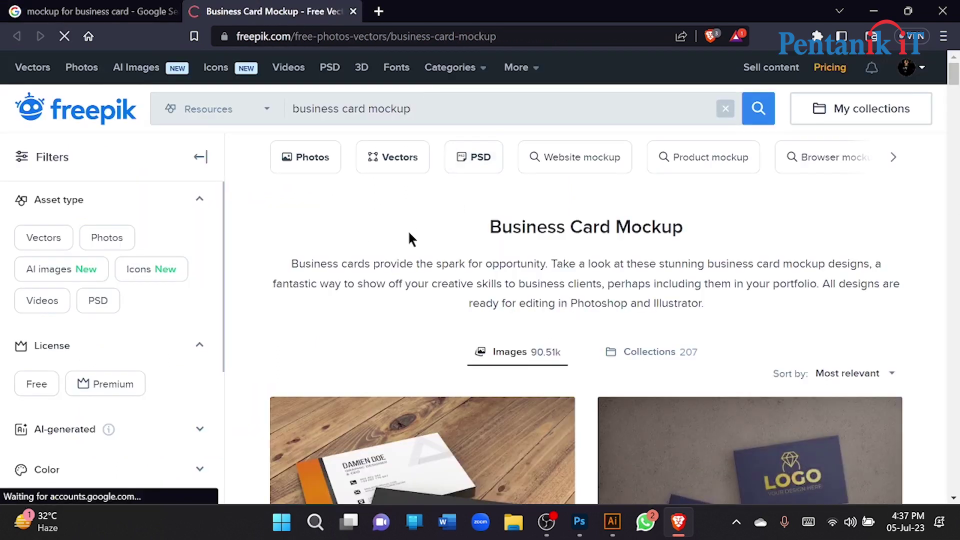
- Browse the Freepik business card mockups and open the navy and orange "Orange shape visit card" in a new browser tab
{"action": "scroll", "coordinate": [407, 231], "scroll_direction": "down", "scroll_amount": 3}
{"action": "scroll", "coordinate": [419, 232], "scroll_direction": "down", "scroll_amount": 5}
{"action": "scroll", "coordinate": [299, 221], "scroll_direction": "down", "scroll_amount": 3}
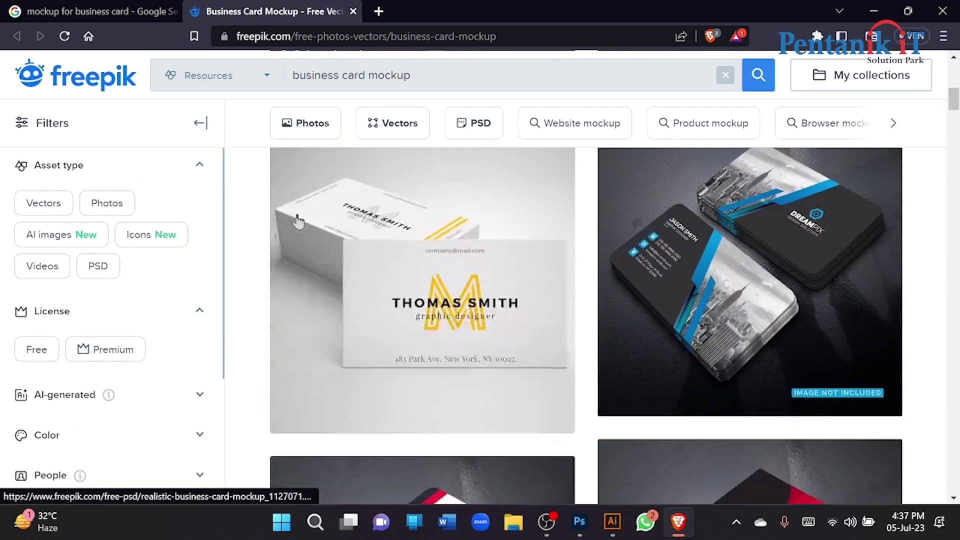
{"action": "scroll", "coordinate": [262, 220], "scroll_direction": "down", "scroll_amount": 10}
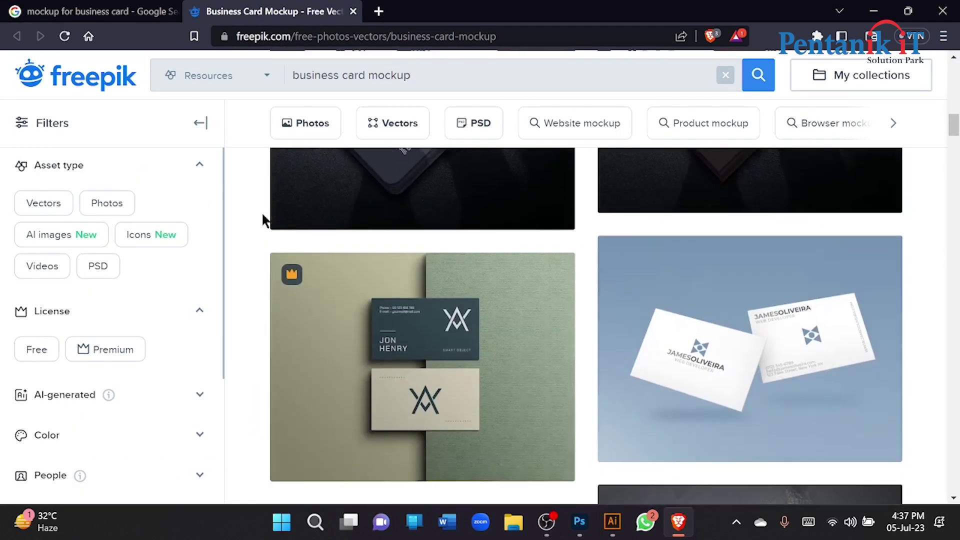
{"action": "scroll", "coordinate": [407, 257], "scroll_direction": "up", "scroll_amount": 1}
{"action": "scroll", "coordinate": [407, 257], "scroll_direction": "down", "scroll_amount": 2}
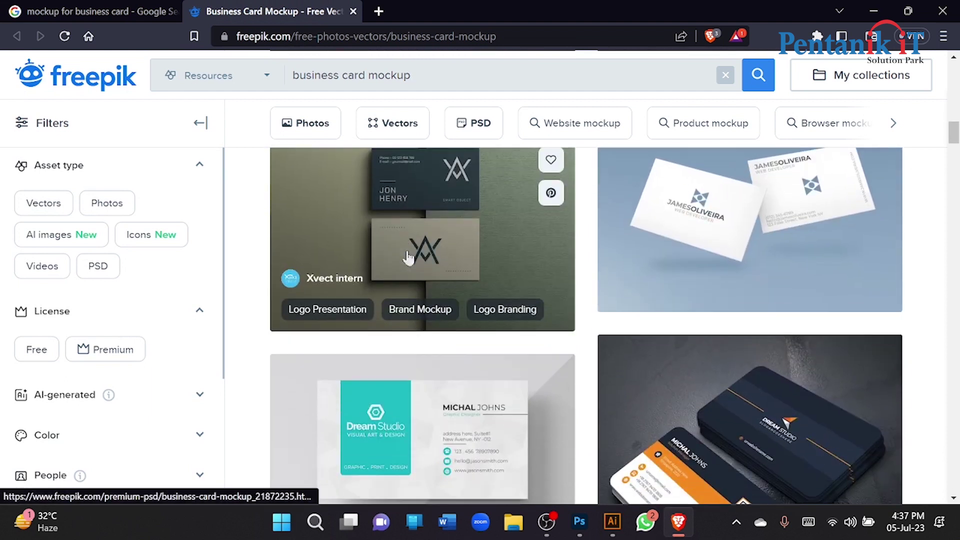
{"action": "scroll", "coordinate": [408, 257], "scroll_direction": "down", "scroll_amount": 2}
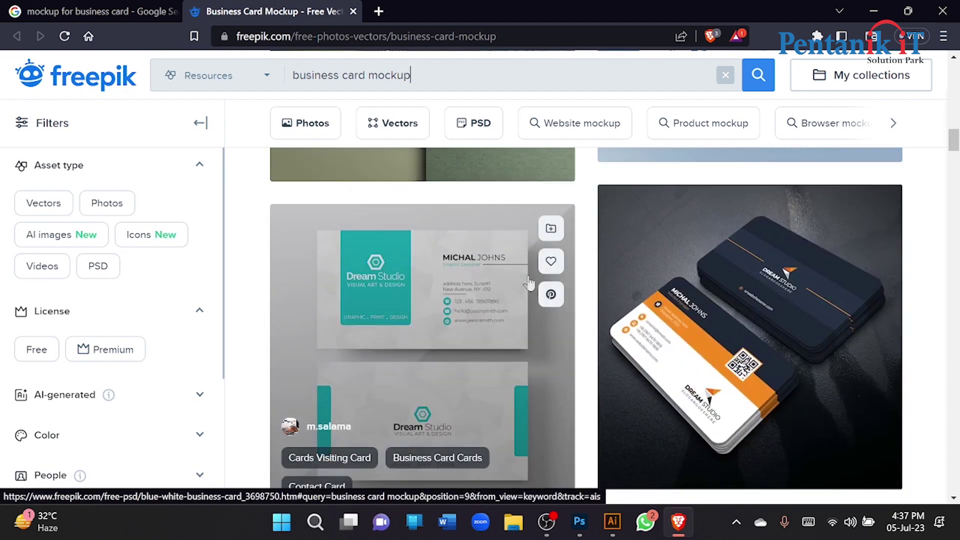
{"action": "right_click", "coordinate": [718, 236]}
{"action": "left_click", "coordinate": [745, 244]}
- Search Freepik for "verticsl business card mockup" and open the orange business brochure vector in a new browser tab
{"action": "scroll", "coordinate": [425, 241], "scroll_direction": "down", "scroll_amount": 7}
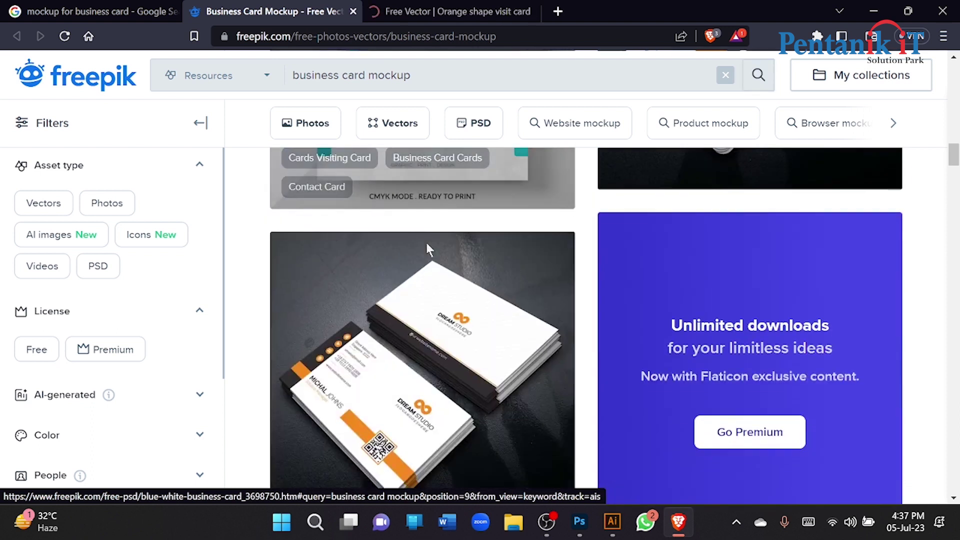
{"action": "scroll", "coordinate": [455, 261], "scroll_direction": "down", "scroll_amount": 10}
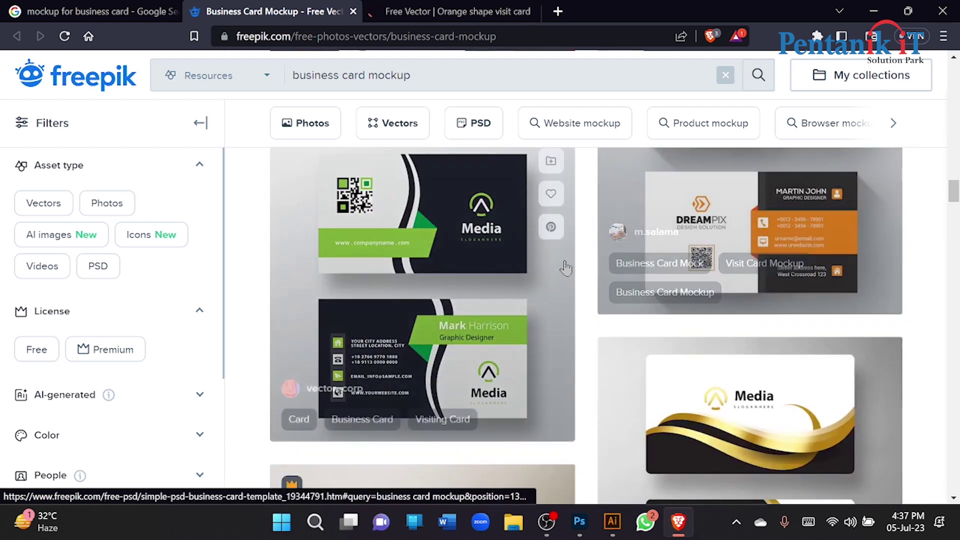
{"action": "scroll", "coordinate": [565, 269], "scroll_direction": "down", "scroll_amount": 2}
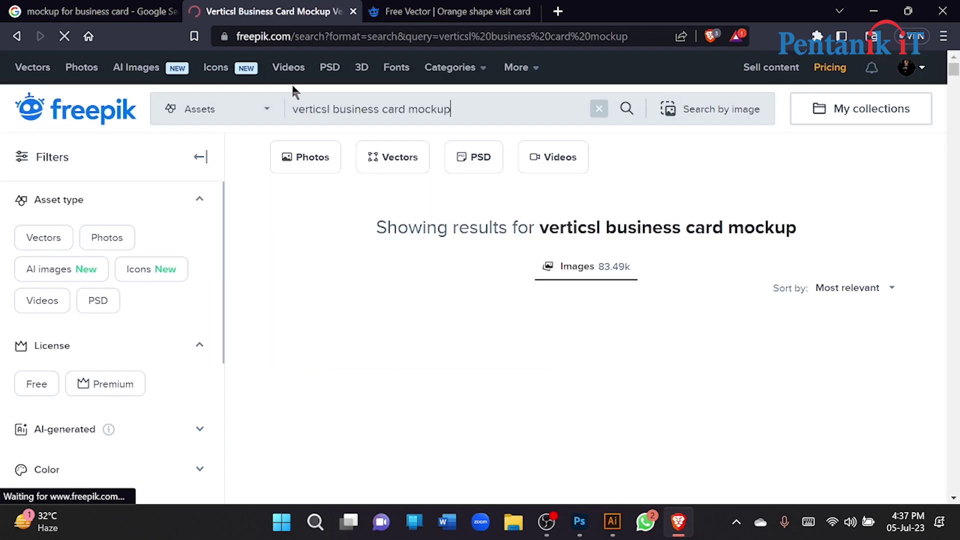
{"action": "scroll", "coordinate": [275, 183], "scroll_direction": "down", "scroll_amount": 3}
{"action": "scroll", "coordinate": [606, 224], "scroll_direction": "down", "scroll_amount": 5}
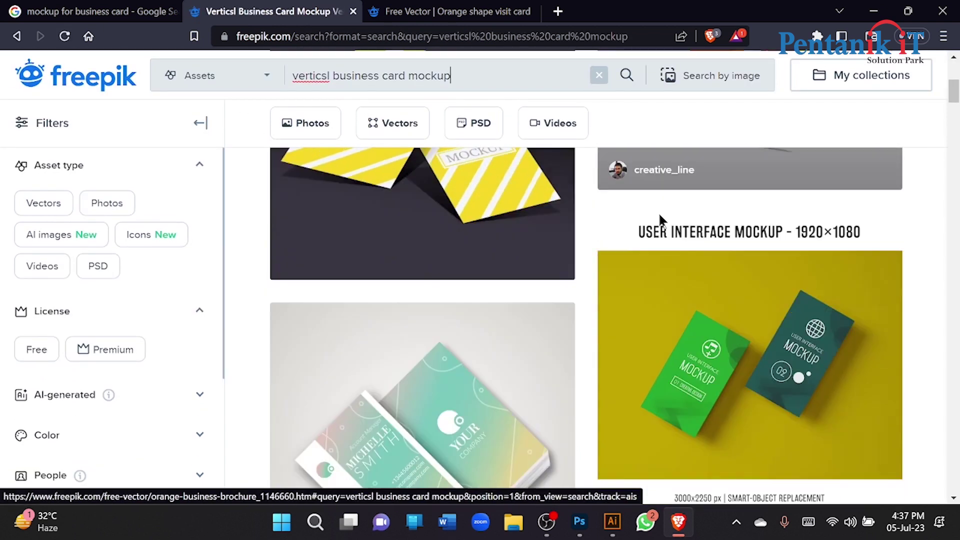
{"action": "scroll", "coordinate": [660, 221], "scroll_direction": "up", "scroll_amount": 6}
{"action": "right_click", "coordinate": [715, 196]}
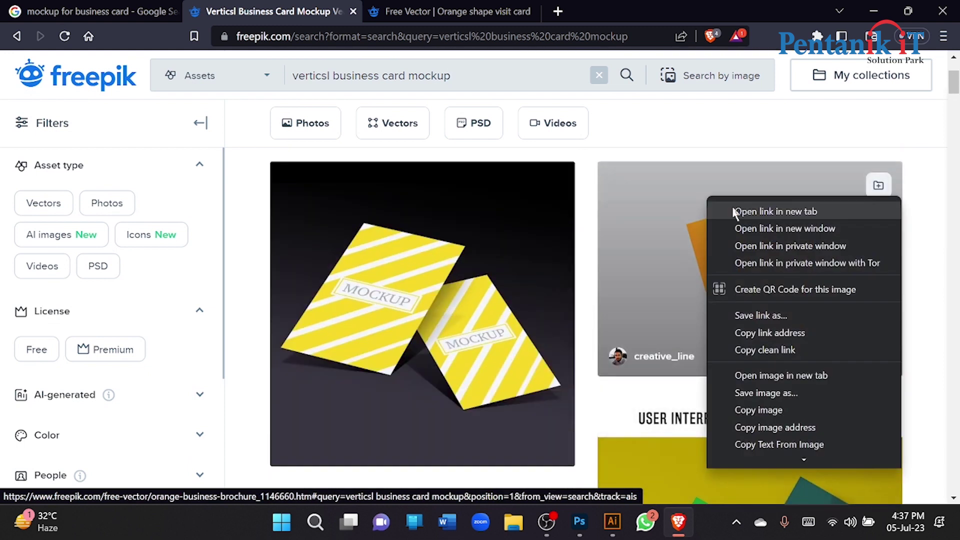
{"action": "left_click", "coordinate": [727, 205]}
- Look through the first page of vertical business card mockup results for suitable designs
{"action": "scroll", "coordinate": [735, 210], "scroll_direction": "down", "scroll_amount": 15}
{"action": "scroll", "coordinate": [516, 241], "scroll_direction": "down", "scroll_amount": 10}
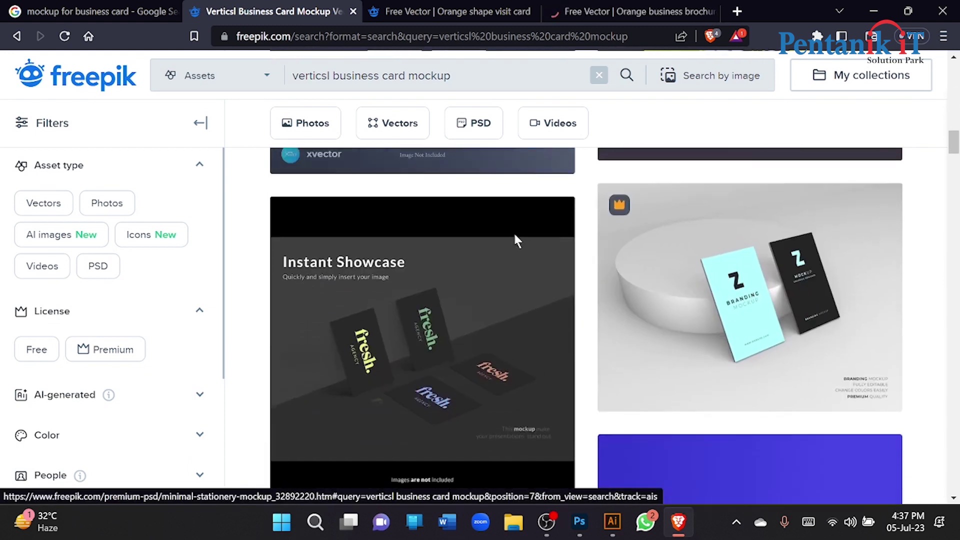
{"action": "scroll", "coordinate": [515, 241], "scroll_direction": "down", "scroll_amount": 10}
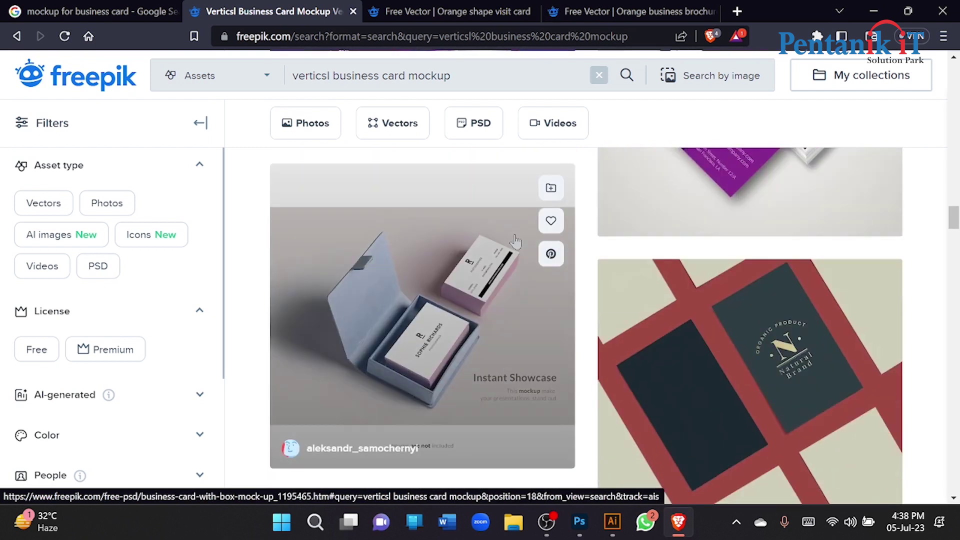
{"action": "scroll", "coordinate": [516, 241], "scroll_direction": "down", "scroll_amount": 10}
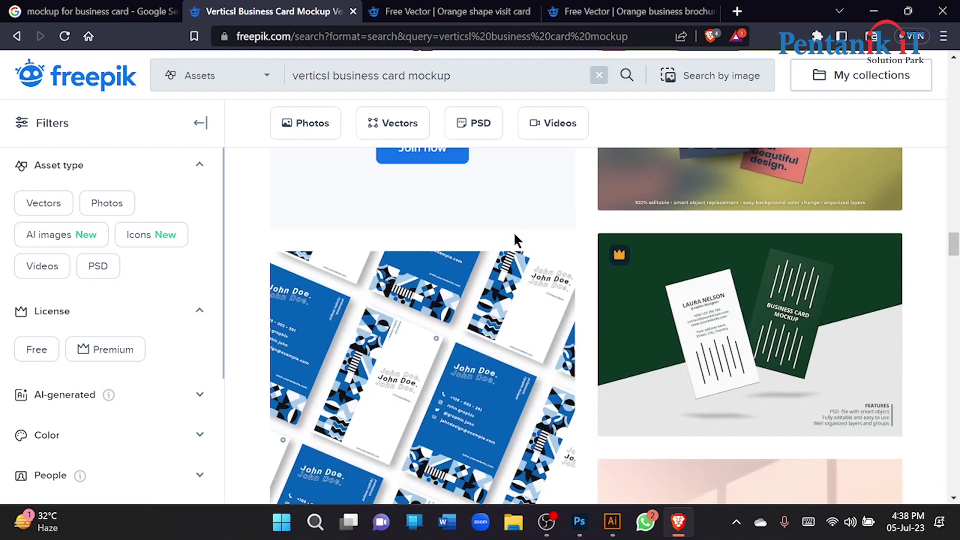
{"action": "scroll", "coordinate": [516, 239], "scroll_direction": "down", "scroll_amount": 10}
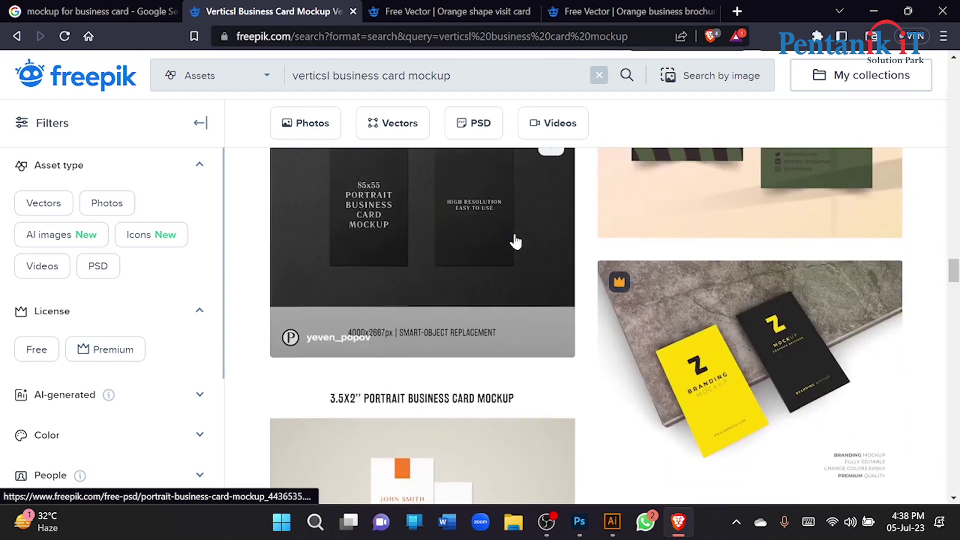
{"action": "scroll", "coordinate": [516, 241], "scroll_direction": "down", "scroll_amount": 10}
{"action": "scroll", "coordinate": [516, 241], "scroll_direction": "down", "scroll_amount": 5}
{"action": "scroll", "coordinate": [328, 246], "scroll_direction": "up", "scroll_amount": 2}
{"action": "scroll", "coordinate": [271, 221], "scroll_direction": "down", "scroll_amount": 7}
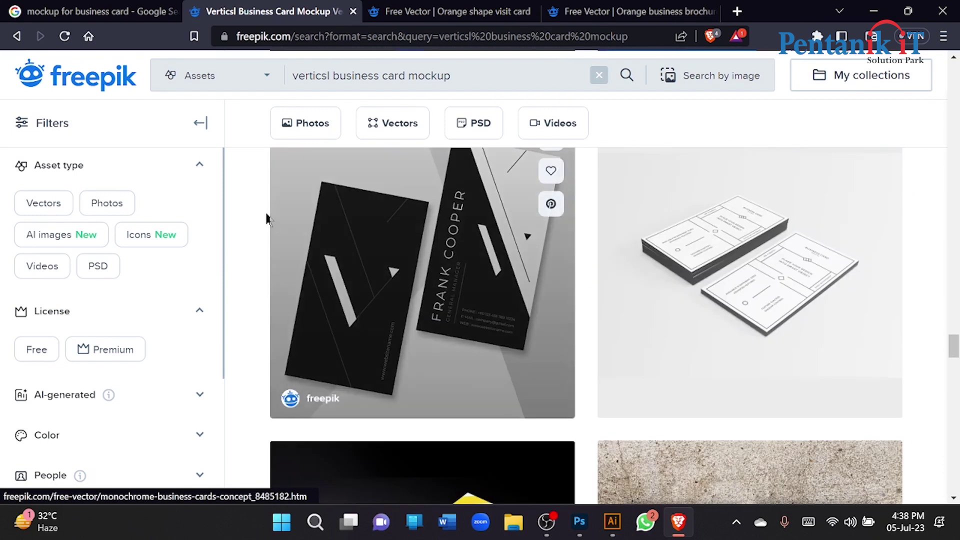
{"action": "scroll", "coordinate": [208, 213], "scroll_direction": "up", "scroll_amount": 1}
{"action": "scroll", "coordinate": [223, 205], "scroll_direction": "down", "scroll_amount": 5}
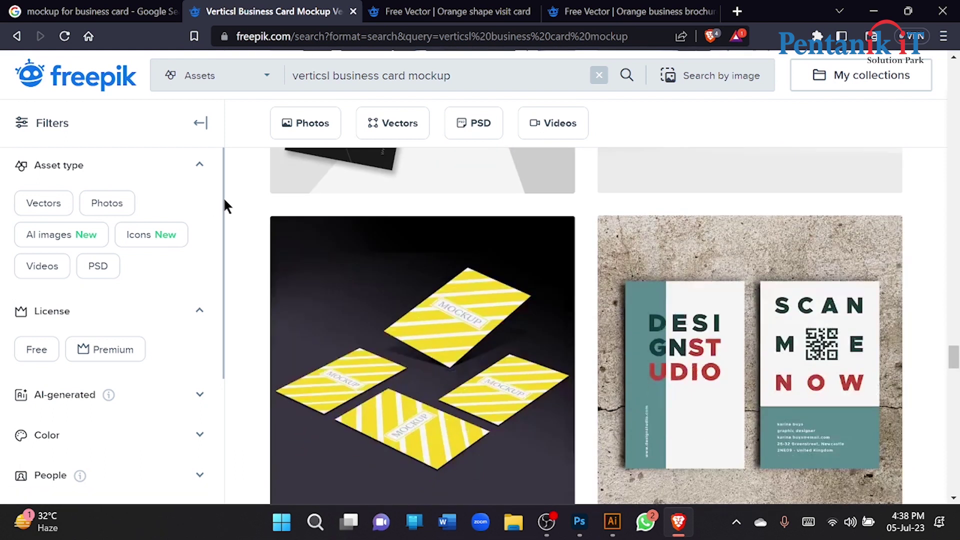
{"action": "scroll", "coordinate": [224, 200], "scroll_direction": "down", "scroll_amount": 7}
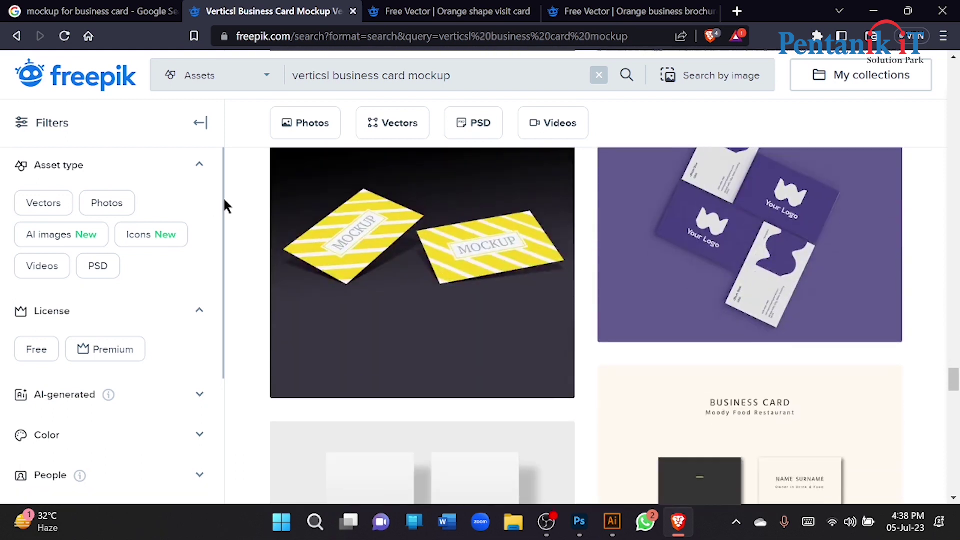
{"action": "scroll", "coordinate": [224, 200], "scroll_direction": "down", "scroll_amount": 12}
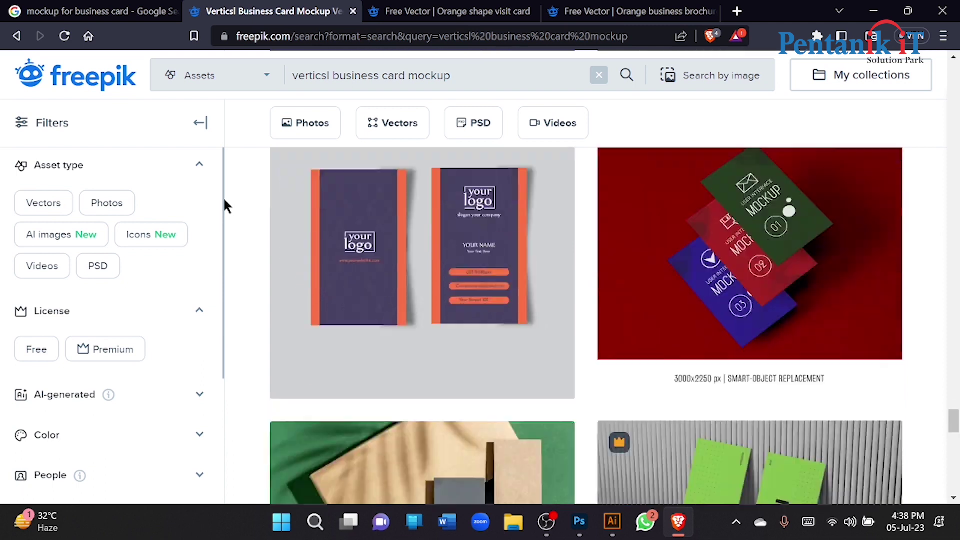
{"action": "scroll", "coordinate": [224, 200], "scroll_direction": "down", "scroll_amount": 9}
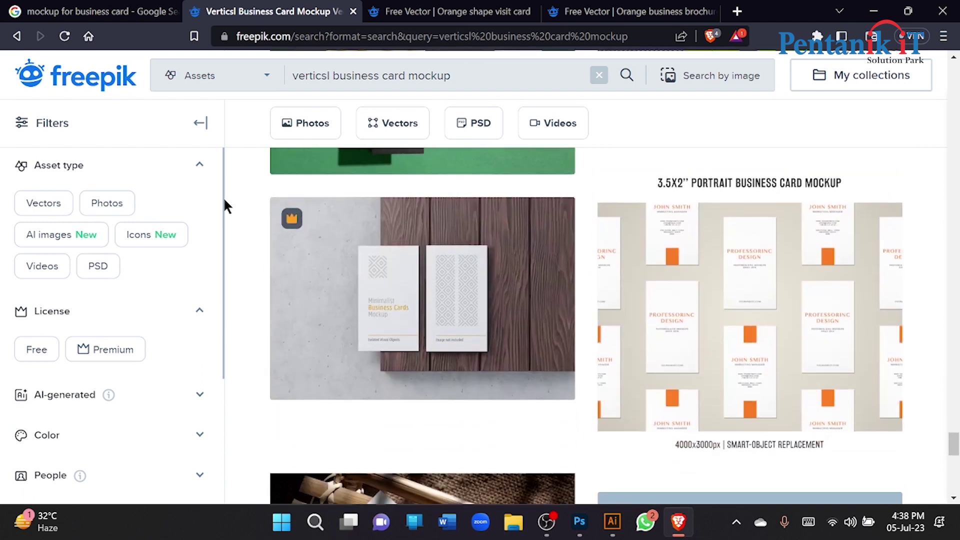
{"action": "scroll", "coordinate": [225, 200], "scroll_direction": "down", "scroll_amount": 6}
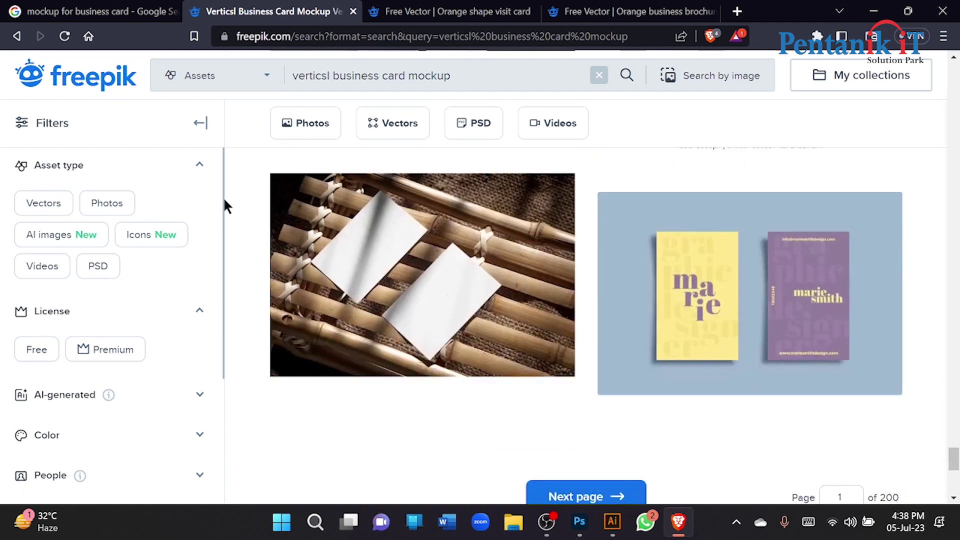
- Go to the second page of results and open the blank white business card mockup in a new browser tab
{"action": "scroll", "coordinate": [224, 201], "scroll_direction": "down", "scroll_amount": 5}
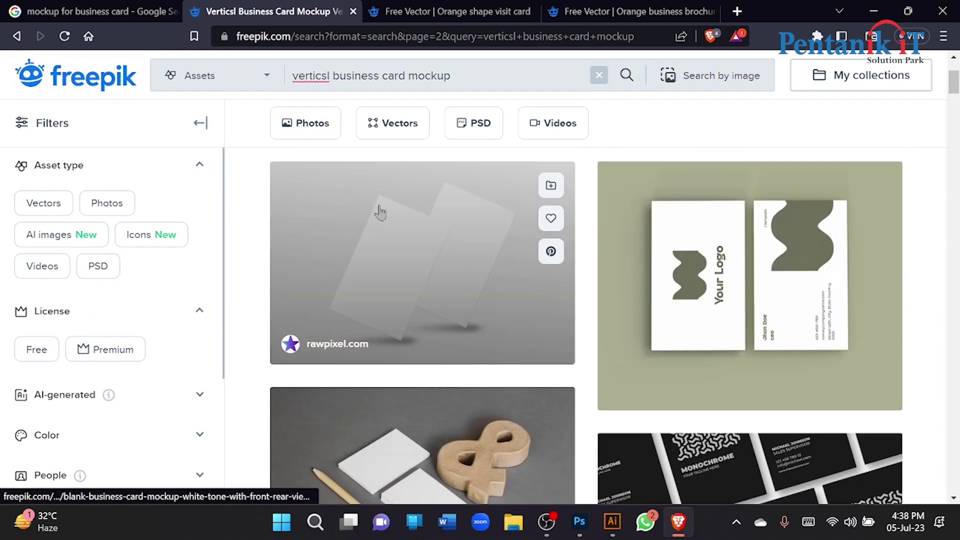
{"action": "right_click", "coordinate": [380, 212]}
{"action": "left_click", "coordinate": [431, 205]}
- Compare the opened pages of the orange shape visit card, the orange business brochure and the blank business card mockup
{"action": "scroll", "coordinate": [433, 209], "scroll_direction": "down", "scroll_amount": 9}
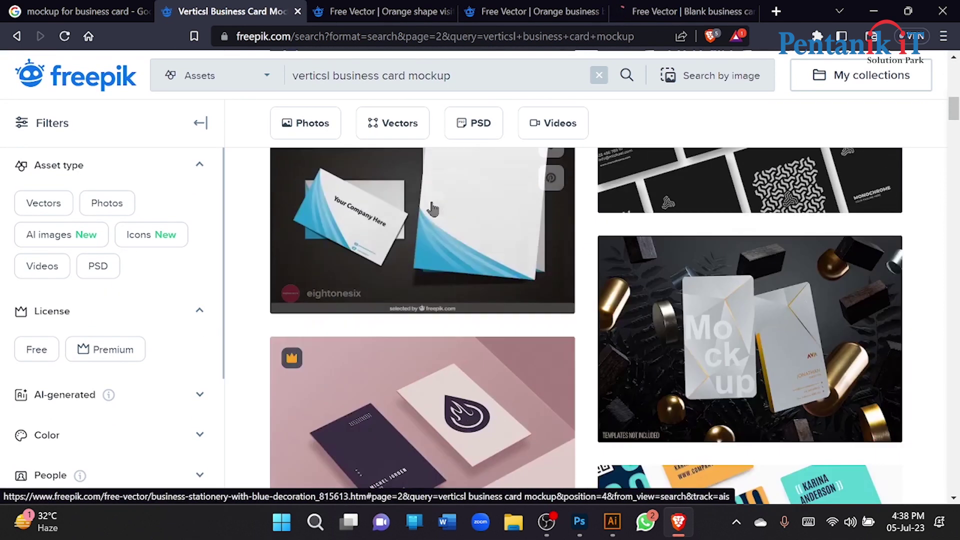
{"action": "scroll", "coordinate": [240, 242], "scroll_direction": "down", "scroll_amount": 5}
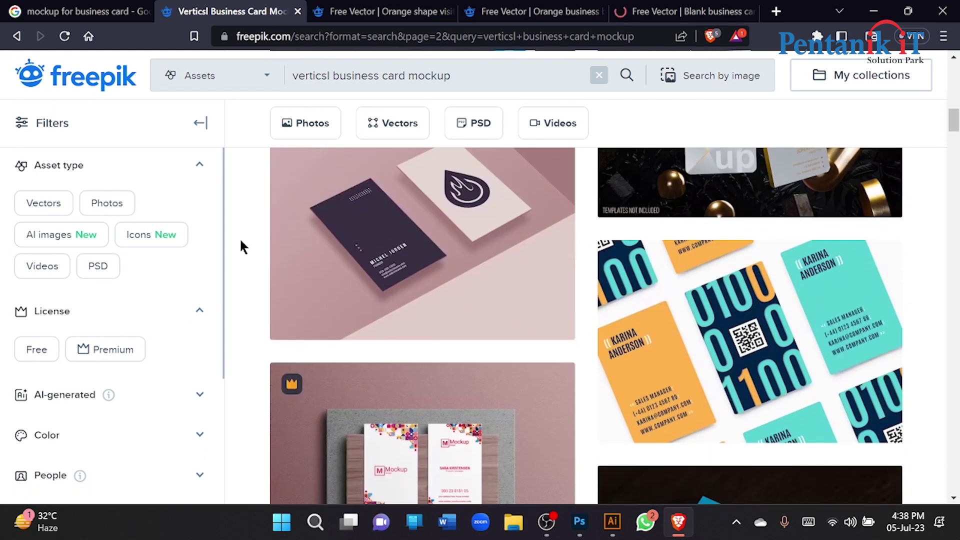
{"action": "scroll", "coordinate": [240, 240], "scroll_direction": "down", "scroll_amount": 5}
{"action": "left_click", "coordinate": [414, 7]}
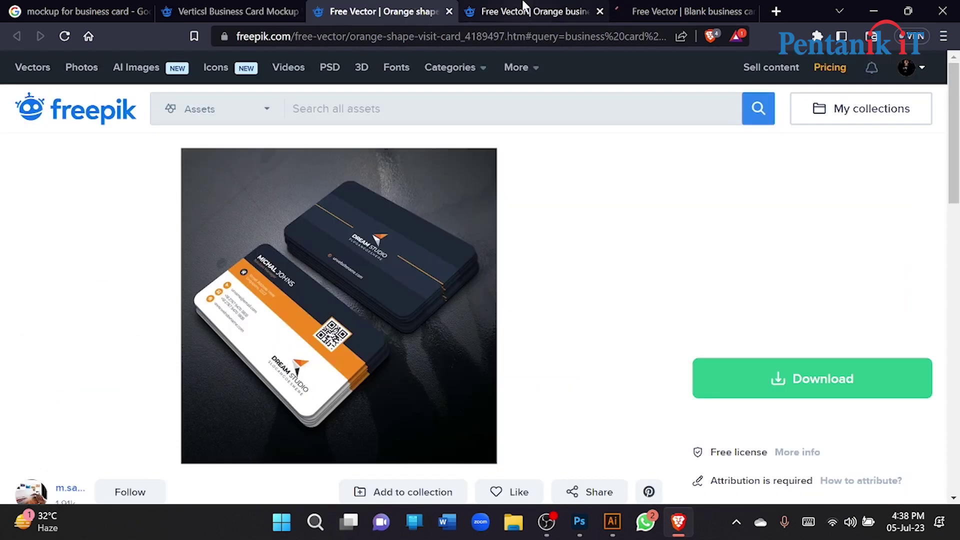
{"action": "left_click", "coordinate": [525, 7]}
{"action": "left_click", "coordinate": [654, 8]}
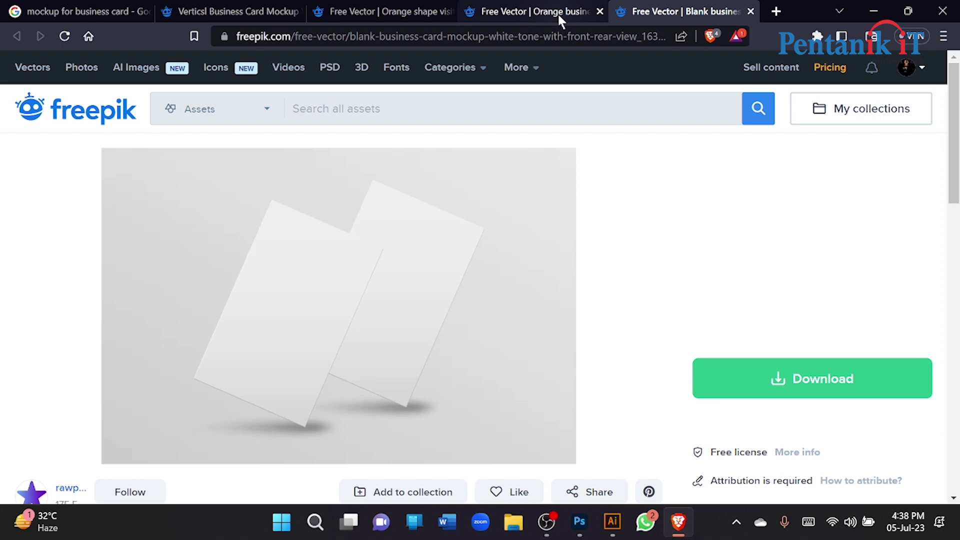
{"action": "left_click", "coordinate": [440, 10]}
{"action": "left_click", "coordinate": [480, 10]}
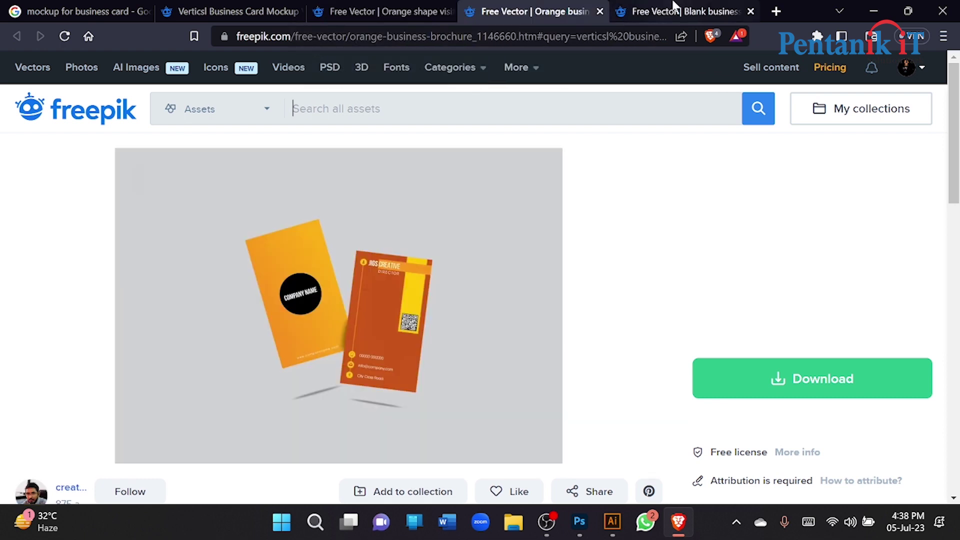
{"action": "left_click", "coordinate": [674, 7]}
{"action": "left_click", "coordinate": [539, 7]}
{"action": "left_click", "coordinate": [694, 7]}
{"action": "left_click", "coordinate": [565, 7]}
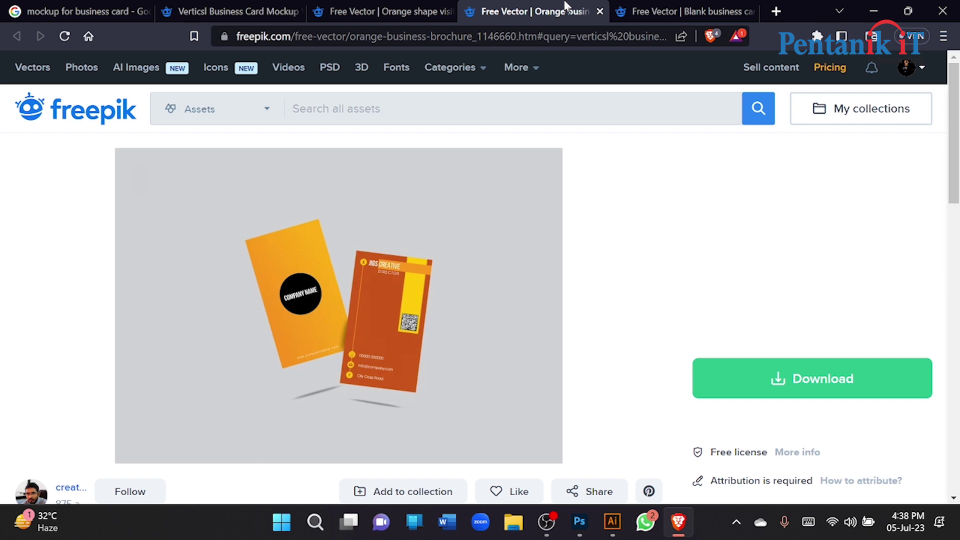
- Close the blank business card mockup page and review the orange business brochure and orange shape visit card pages
{"action": "left_click", "coordinate": [685, 12]}
{"action": "left_click", "coordinate": [750, 11]}
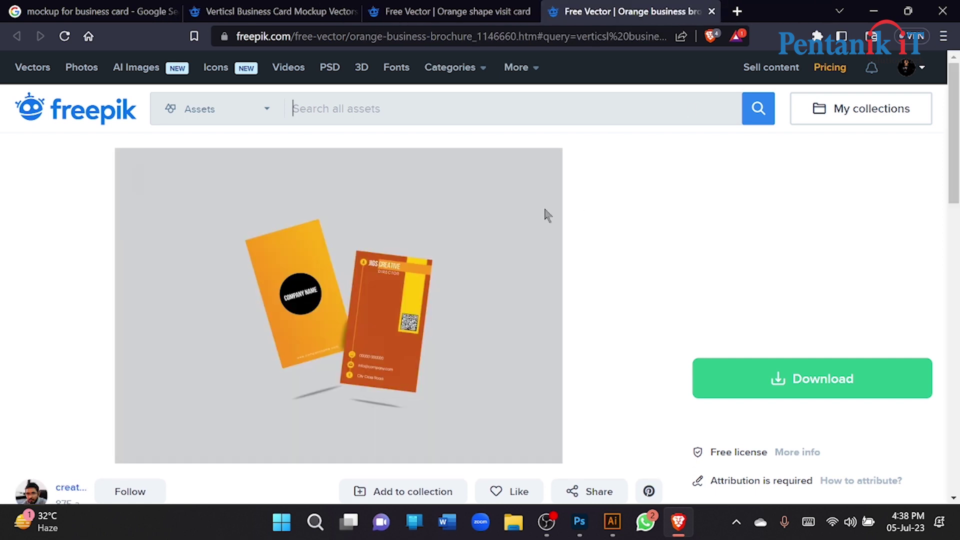
{"action": "scroll", "coordinate": [728, 216], "scroll_direction": "down", "scroll_amount": 3}
{"action": "left_click", "coordinate": [489, 6]}
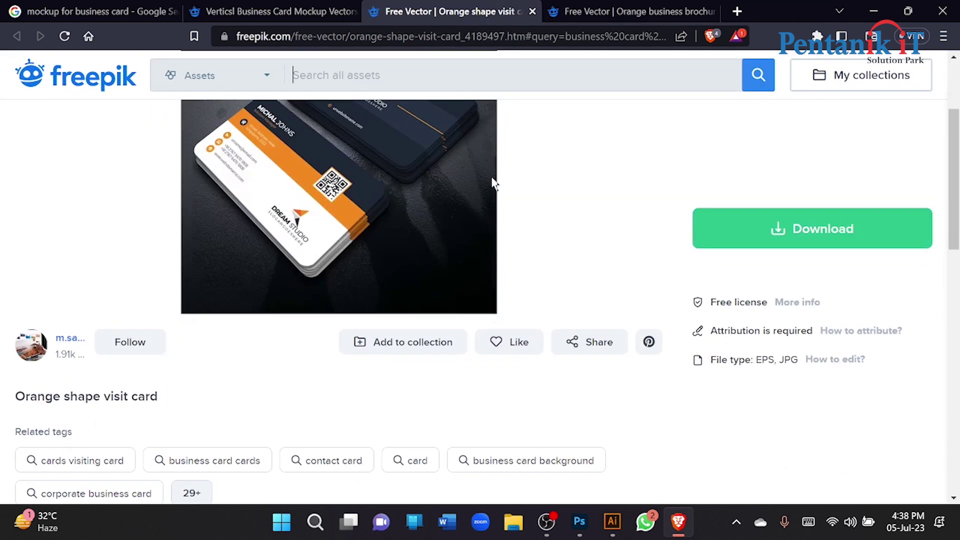
{"action": "scroll", "coordinate": [313, 223], "scroll_direction": "up", "scroll_amount": 3}
- Return to the second page of vertical business card mockup results and look over the listed designs again
{"action": "left_click", "coordinate": [265, 11]}
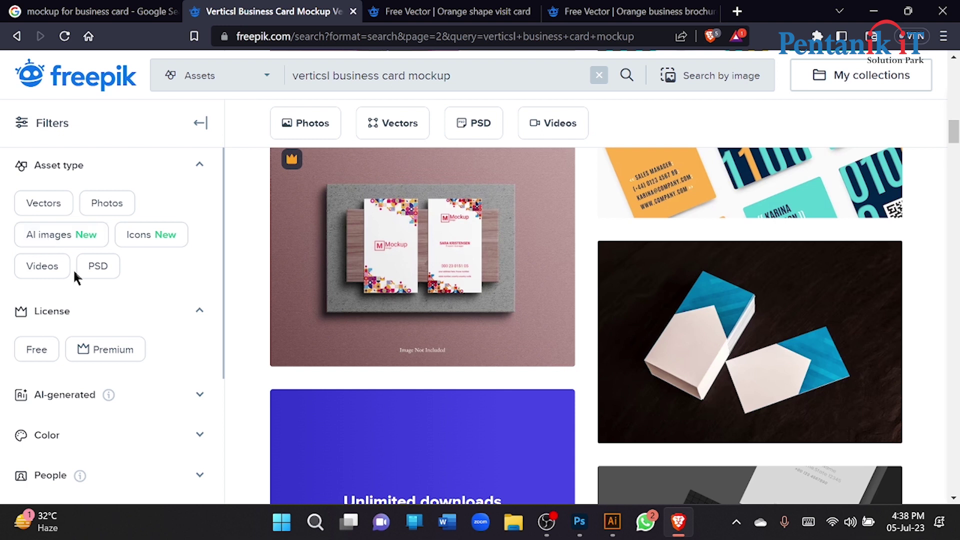
{"action": "scroll", "coordinate": [62, 210], "scroll_direction": "up", "scroll_amount": 6}
{"action": "scroll", "coordinate": [75, 219], "scroll_direction": "down", "scroll_amount": 6}
{"action": "scroll", "coordinate": [88, 353], "scroll_direction": "up", "scroll_amount": 8}
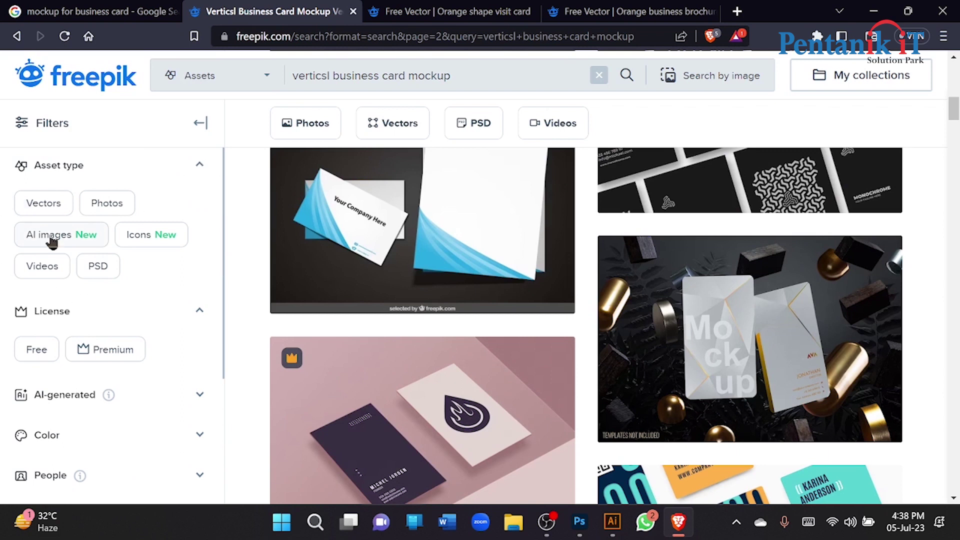
- Filter the vertical business card mockup results to the PSD file type
{"action": "scroll", "coordinate": [55, 243], "scroll_direction": "down", "scroll_amount": 3}
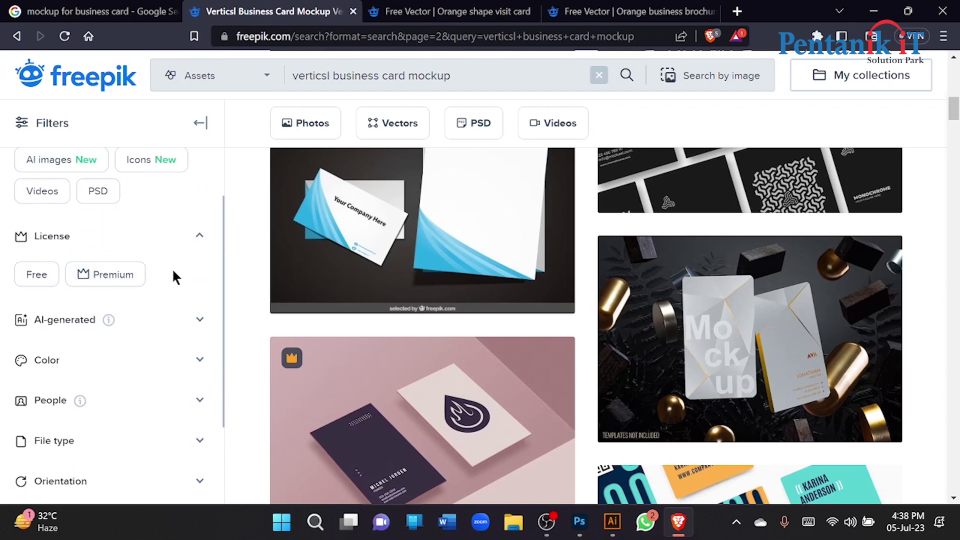
{"action": "scroll", "coordinate": [75, 247], "scroll_direction": "up", "scroll_amount": 3}
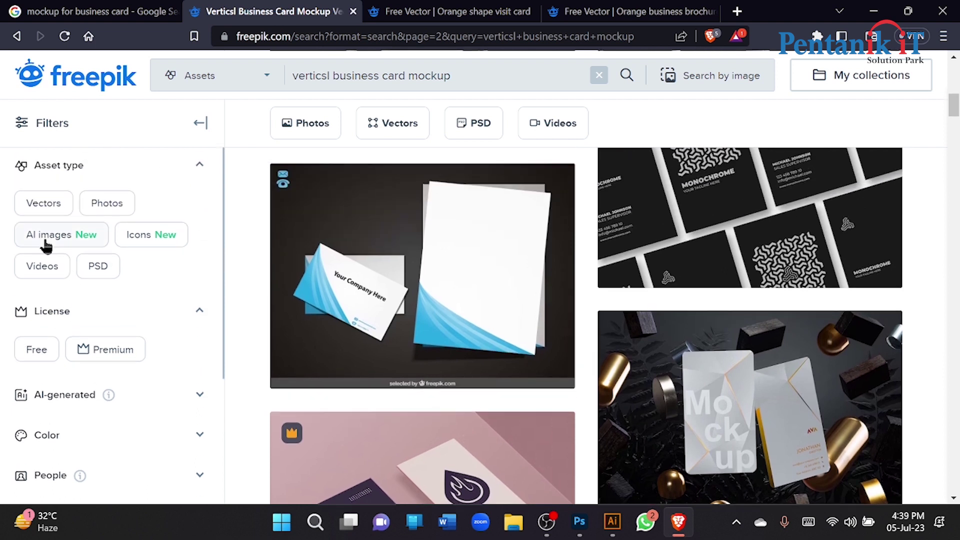
{"action": "left_click", "coordinate": [199, 167]}
{"action": "scroll", "coordinate": [34, 305], "scroll_direction": "down", "scroll_amount": 8}
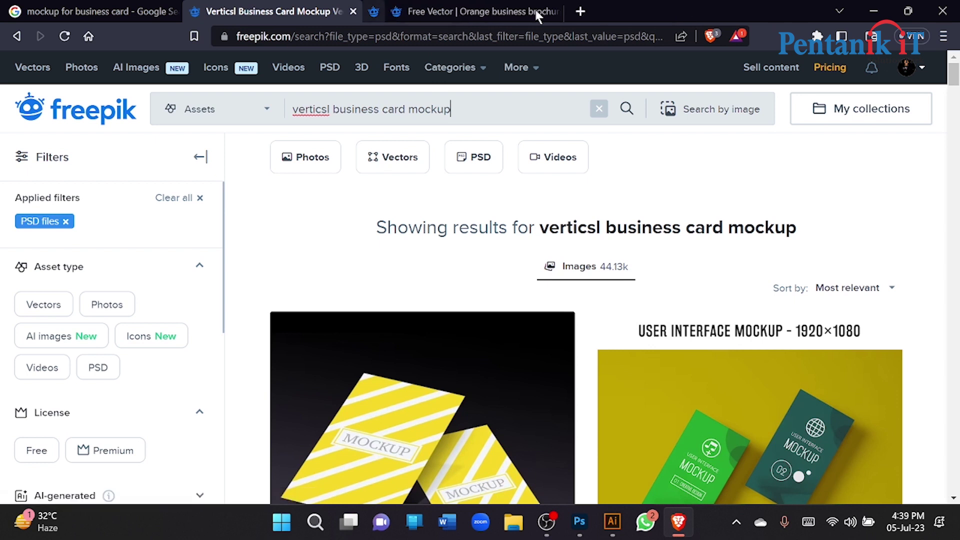
- Close the orange visit card and orange brochure pages and look through the PSD mockup results
{"action": "left_click", "coordinate": [536, 14]}
{"action": "scroll", "coordinate": [502, 173], "scroll_direction": "down", "scroll_amount": 7}
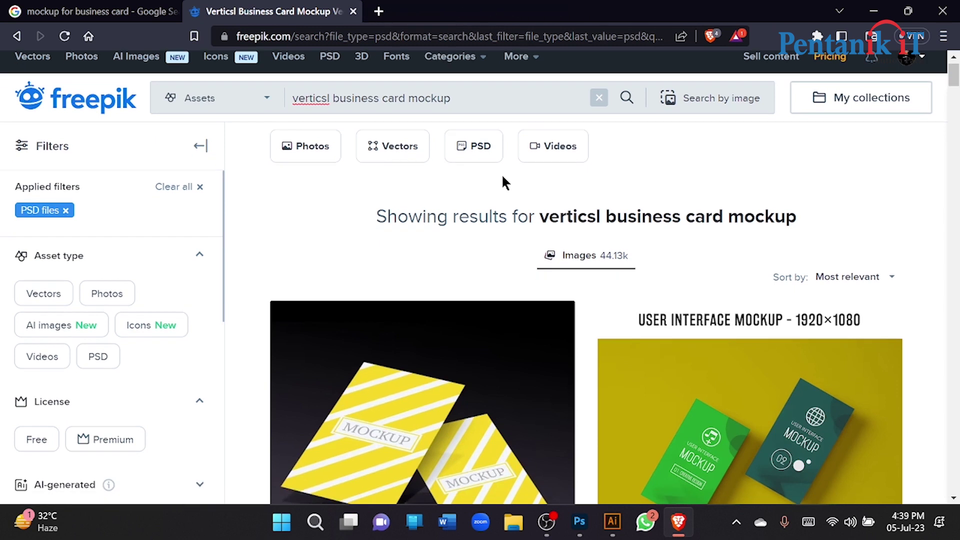
{"action": "scroll", "coordinate": [412, 209], "scroll_direction": "down", "scroll_amount": 14}
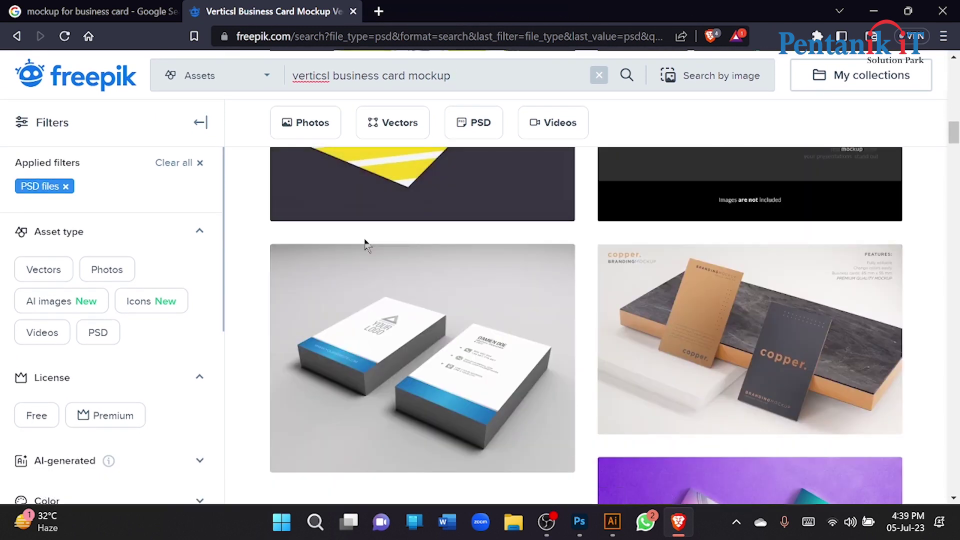
{"action": "scroll", "coordinate": [365, 243], "scroll_direction": "down", "scroll_amount": 2}
{"action": "scroll", "coordinate": [685, 265], "scroll_direction": "down", "scroll_amount": 10}
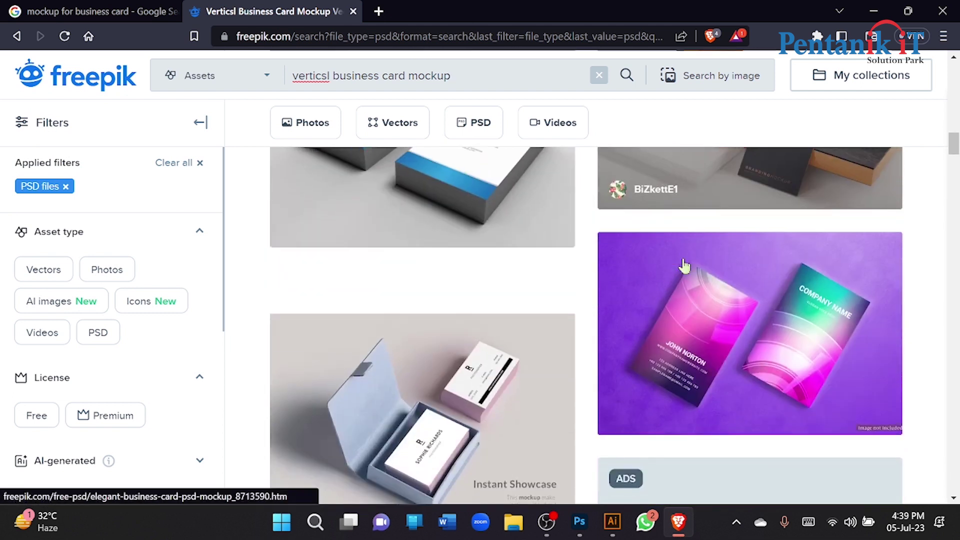
{"action": "scroll", "coordinate": [684, 265], "scroll_direction": "down", "scroll_amount": 10}
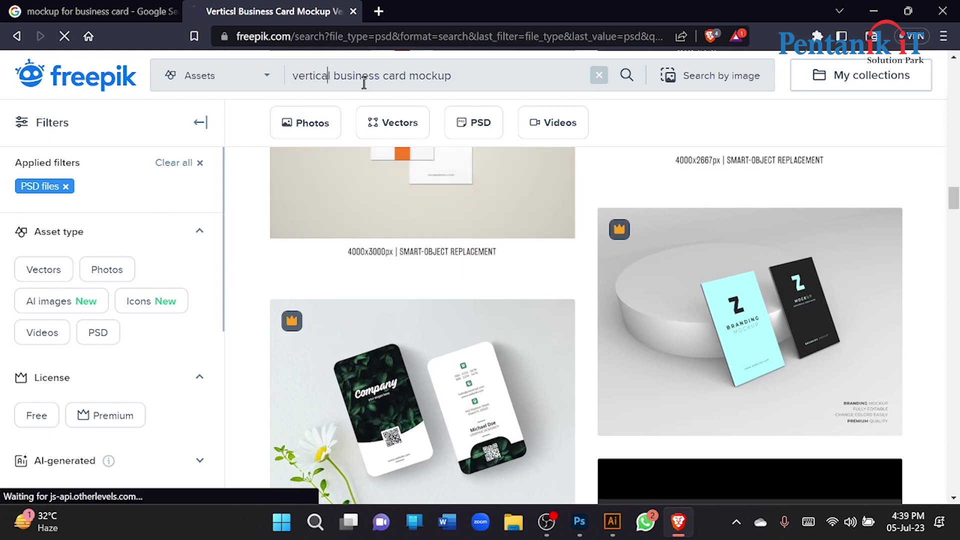
- Correct the search to "vertical business card mockup" and look through the PSD results
{"action": "scroll", "coordinate": [345, 166], "scroll_direction": "down", "scroll_amount": 5}
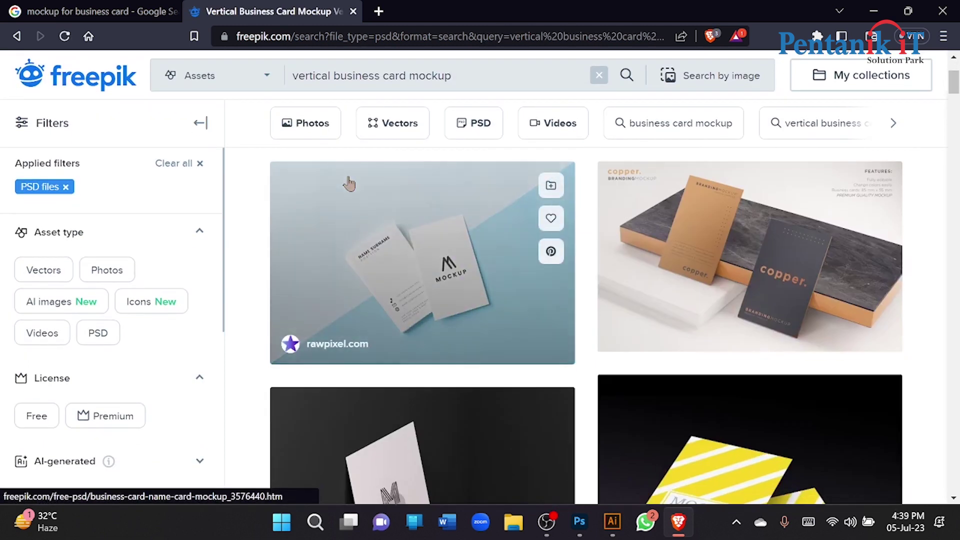
{"action": "scroll", "coordinate": [349, 191], "scroll_direction": "down", "scroll_amount": 10}
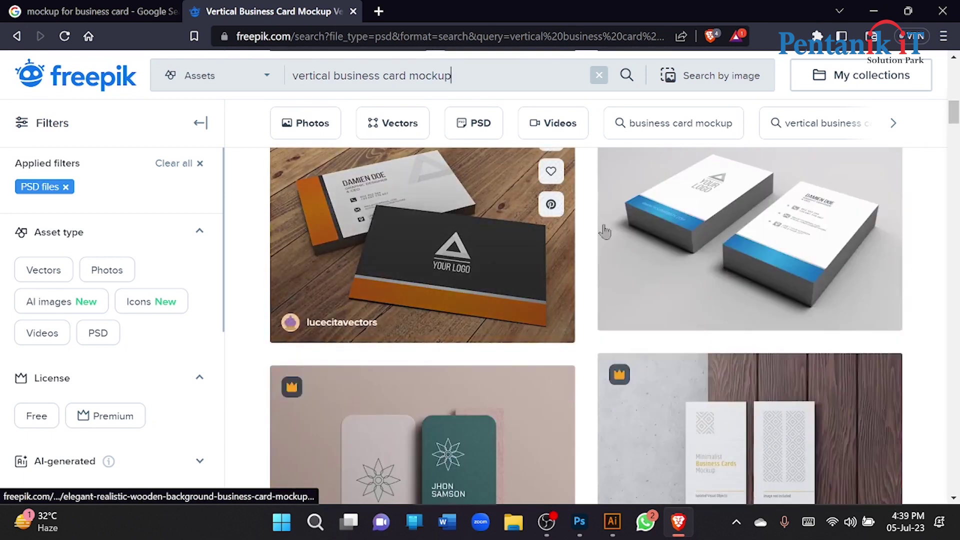
{"action": "scroll", "coordinate": [283, 242], "scroll_direction": "down", "scroll_amount": 5}
{"action": "scroll", "coordinate": [261, 239], "scroll_direction": "up", "scroll_amount": 2}
{"action": "scroll", "coordinate": [260, 234], "scroll_direction": "down", "scroll_amount": 8}
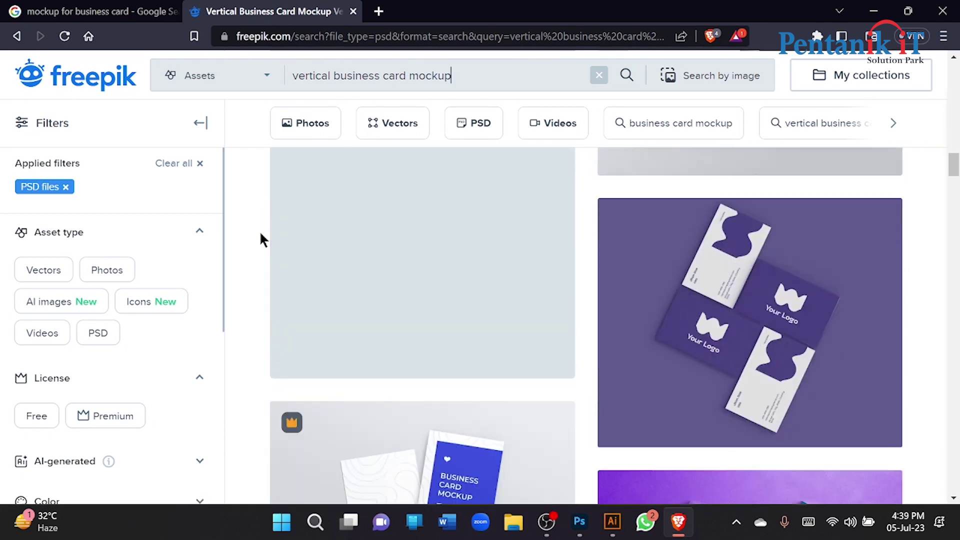
- Open the free elegant business card mockup with levitating objects on a black background in a new browser tab
{"action": "scroll", "coordinate": [260, 234], "scroll_direction": "up", "scroll_amount": 5}
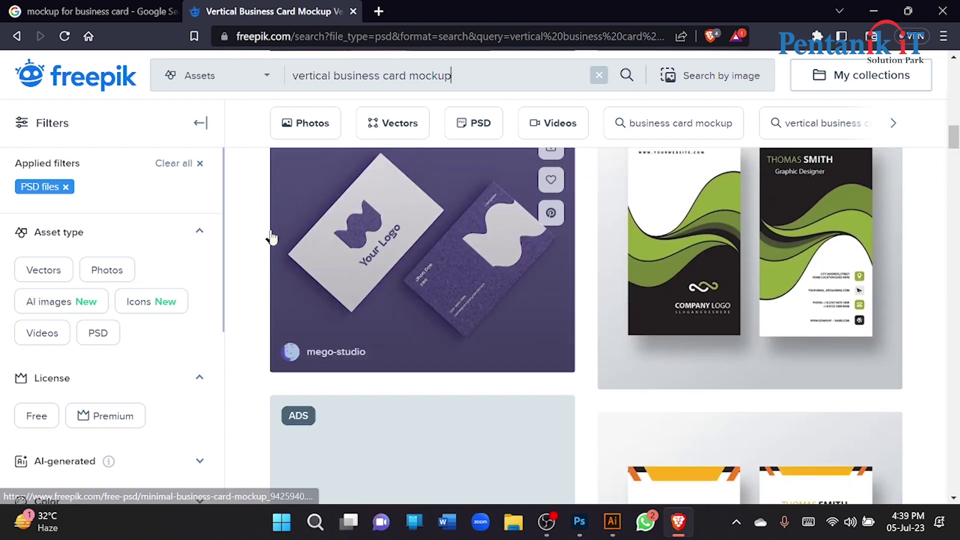
{"action": "scroll", "coordinate": [271, 232], "scroll_direction": "down", "scroll_amount": 5}
{"action": "scroll", "coordinate": [271, 234], "scroll_direction": "up", "scroll_amount": 3}
{"action": "scroll", "coordinate": [271, 237], "scroll_direction": "down", "scroll_amount": 2}
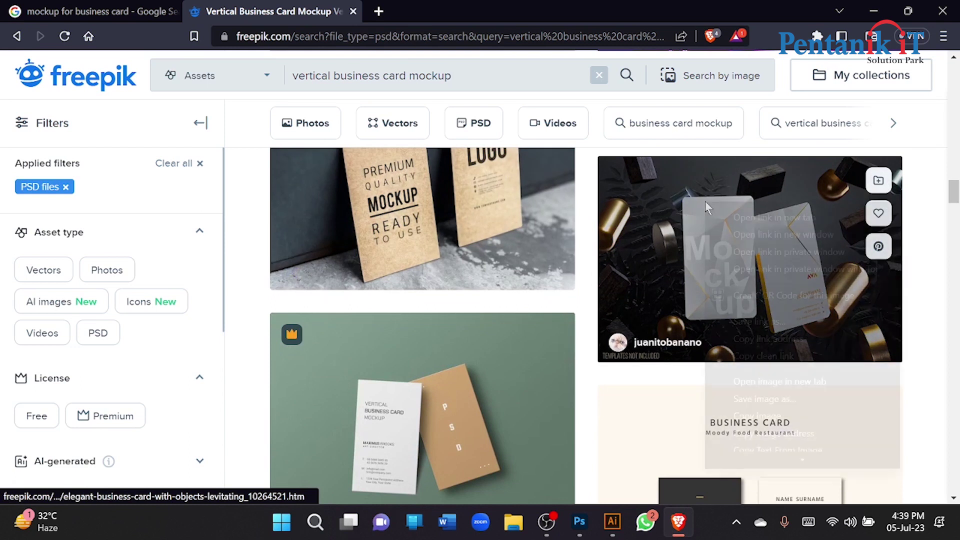
{"action": "left_click", "coordinate": [744, 218]}
- Look through the remaining vertical business card PSD mockups for further suitable designs
{"action": "scroll", "coordinate": [403, 234], "scroll_direction": "down", "scroll_amount": 15}
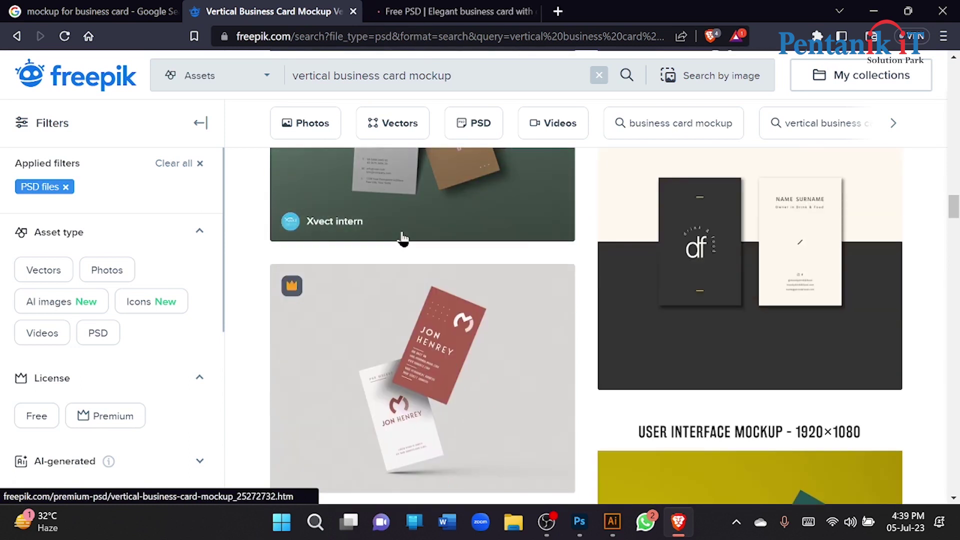
{"action": "scroll", "coordinate": [402, 235], "scroll_direction": "down", "scroll_amount": 10}
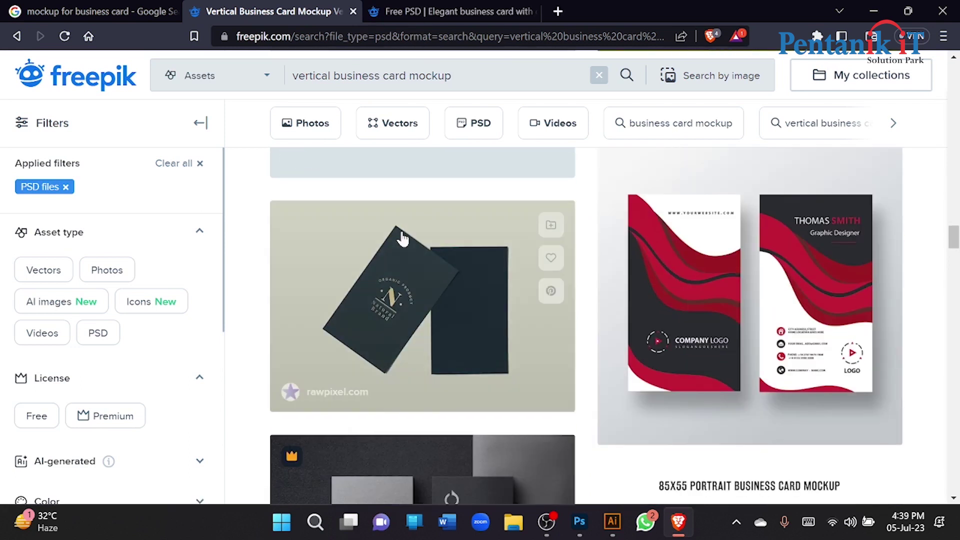
{"action": "scroll", "coordinate": [402, 235], "scroll_direction": "down", "scroll_amount": 10}
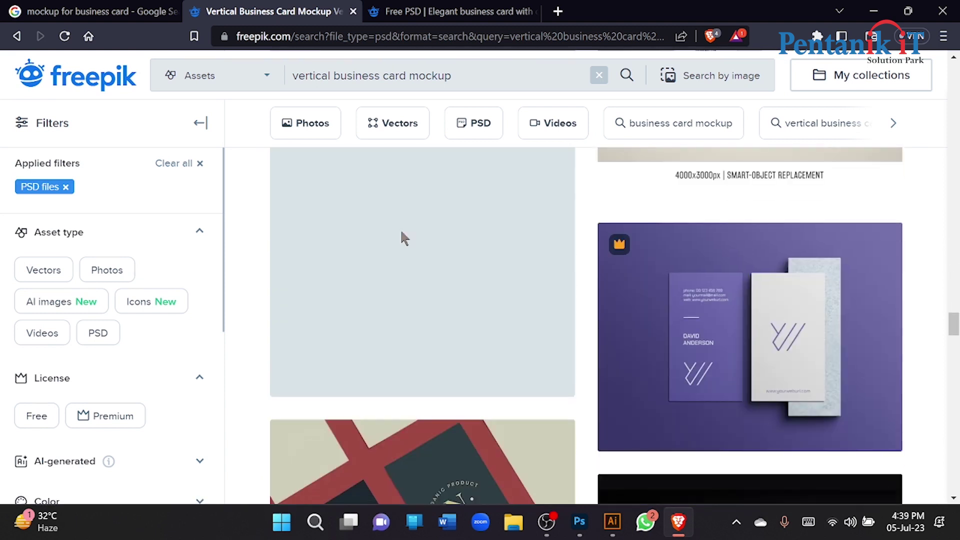
{"action": "scroll", "coordinate": [402, 235], "scroll_direction": "down", "scroll_amount": 10}
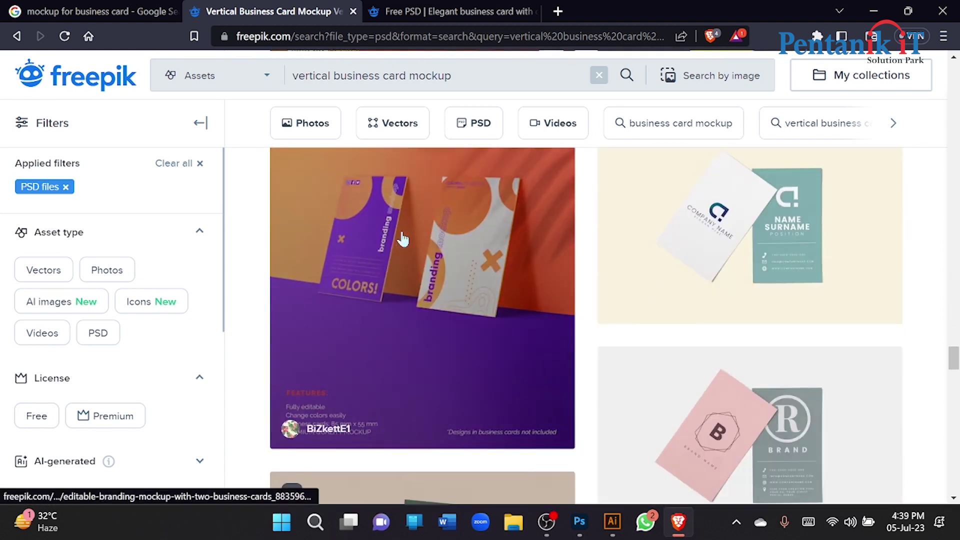
{"action": "scroll", "coordinate": [402, 239], "scroll_direction": "down", "scroll_amount": 10}
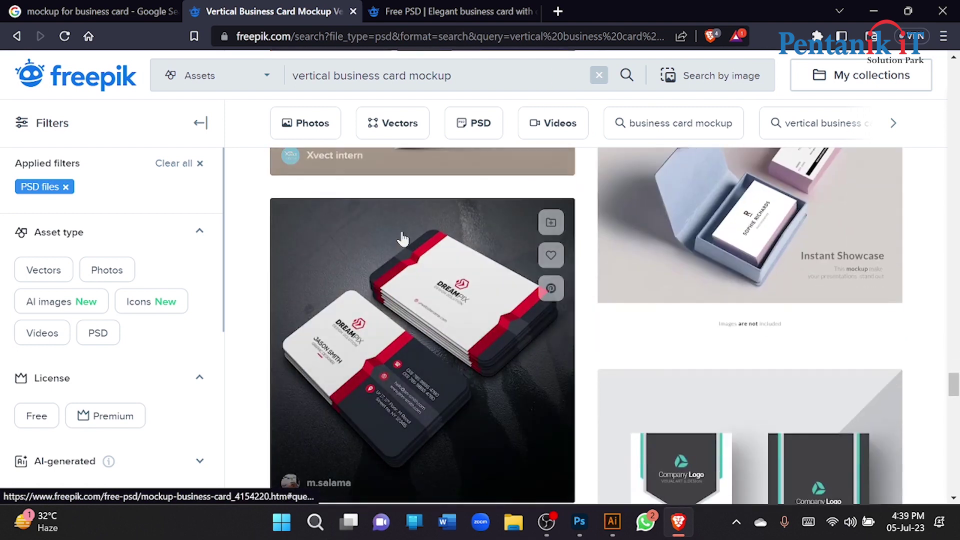
{"action": "scroll", "coordinate": [403, 239], "scroll_direction": "down", "scroll_amount": 6}
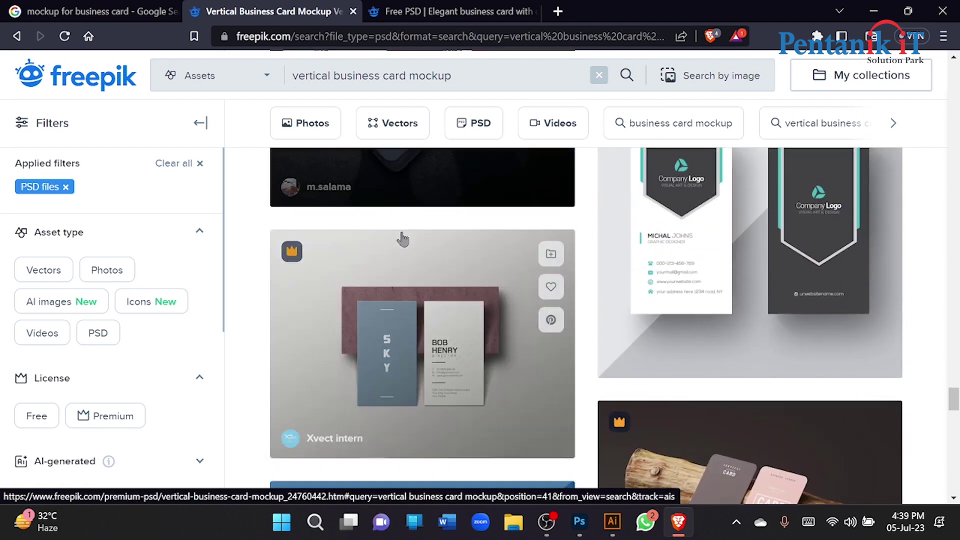
- Search for "business card mockup" within PSD files and look through the horizontal card designs
{"action": "scroll", "coordinate": [403, 239], "scroll_direction": "up", "scroll_amount": 1}
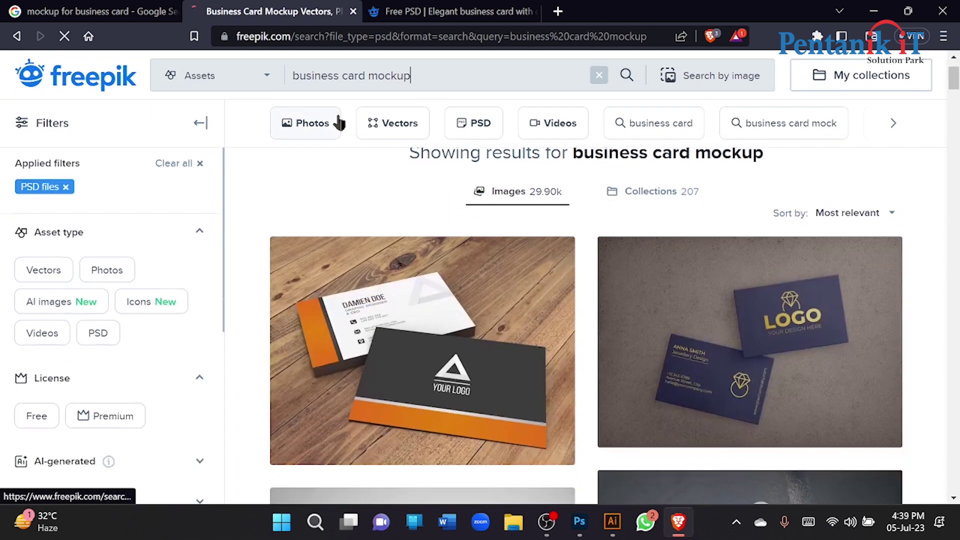
{"action": "scroll", "coordinate": [325, 170], "scroll_direction": "down", "scroll_amount": 10}
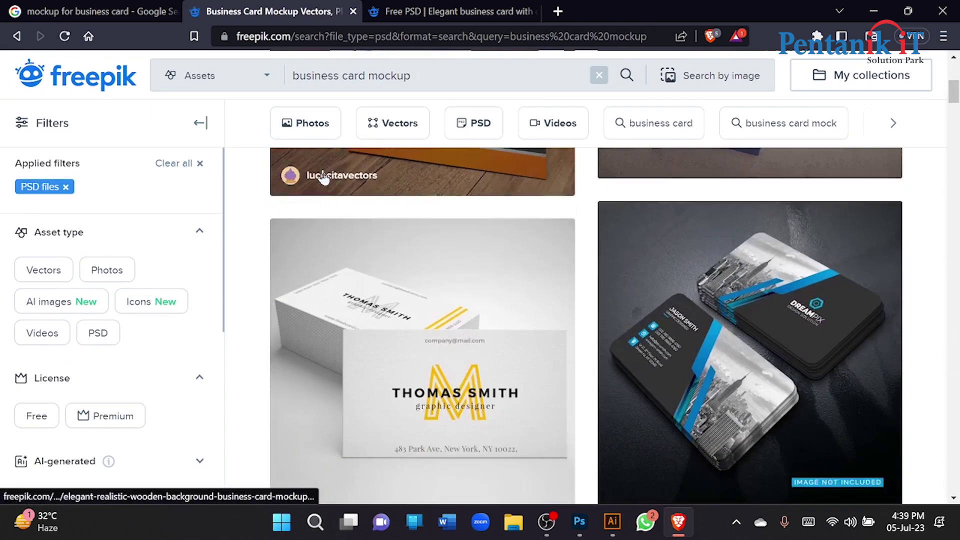
{"action": "scroll", "coordinate": [324, 177], "scroll_direction": "down", "scroll_amount": 8}
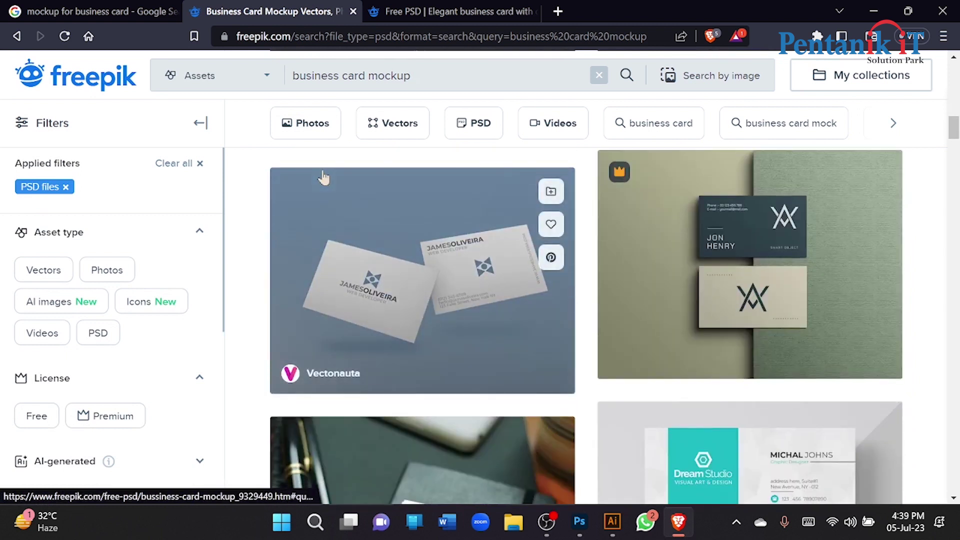
{"action": "scroll", "coordinate": [200, 196], "scroll_direction": "down", "scroll_amount": 3}
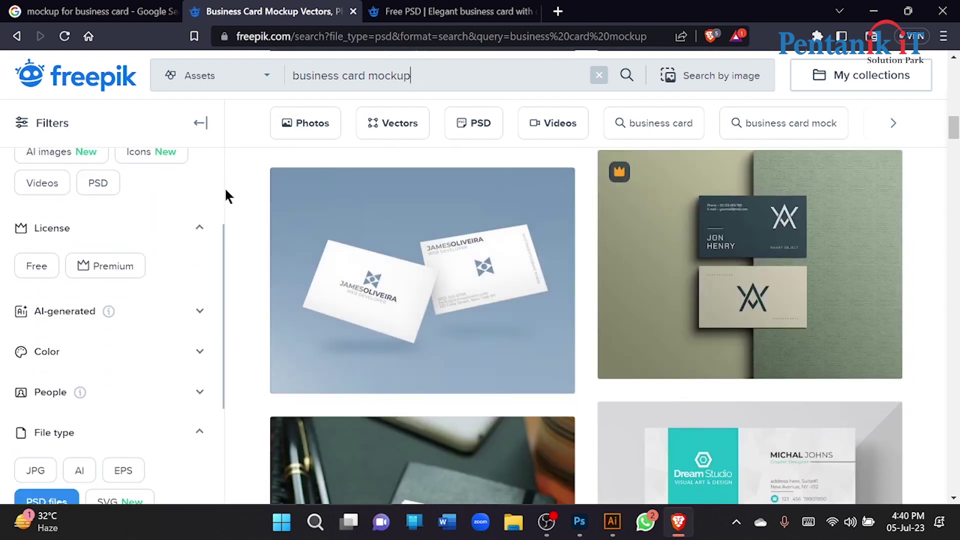
{"action": "scroll", "coordinate": [358, 190], "scroll_direction": "down", "scroll_amount": 2}
{"action": "scroll", "coordinate": [358, 190], "scroll_direction": "down", "scroll_amount": 8}
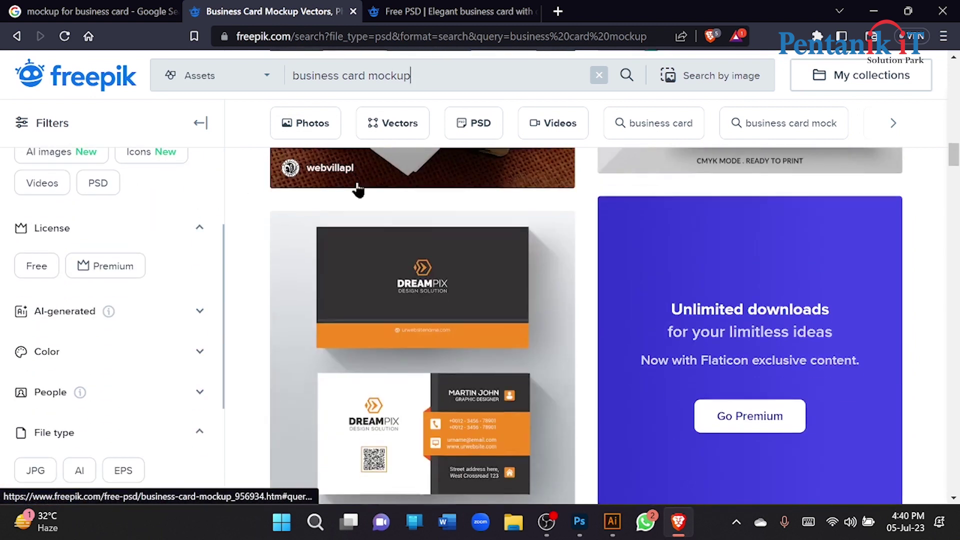
{"action": "scroll", "coordinate": [358, 190], "scroll_direction": "down", "scroll_amount": 10}
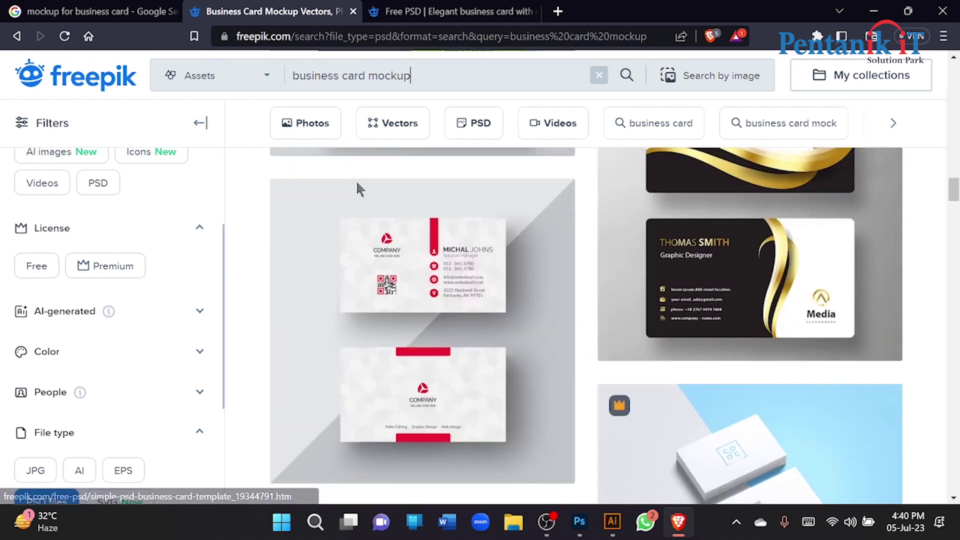
- Open the elegant dark and copper business card mockup in a new browser tab
{"action": "scroll", "coordinate": [358, 190], "scroll_direction": "down", "scroll_amount": 5}
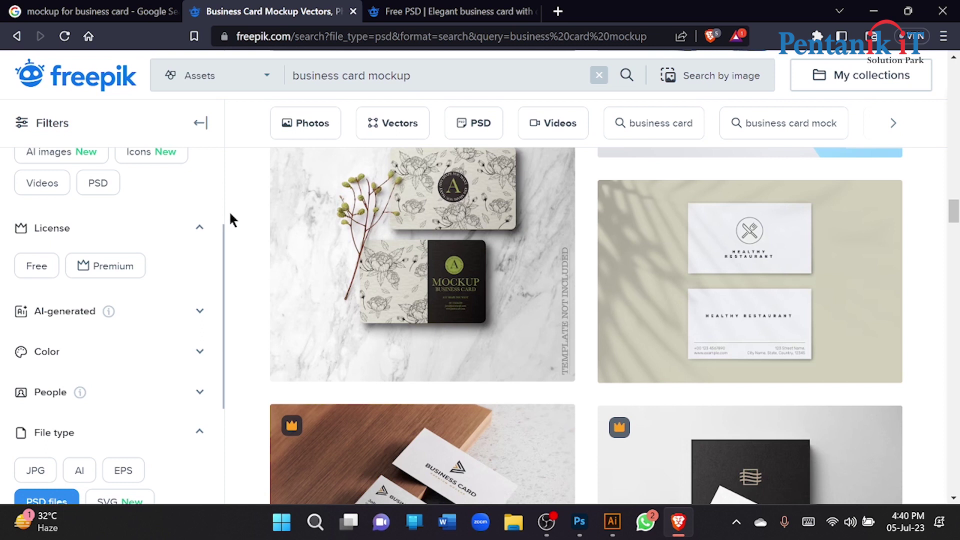
{"action": "scroll", "coordinate": [230, 214], "scroll_direction": "down", "scroll_amount": 8}
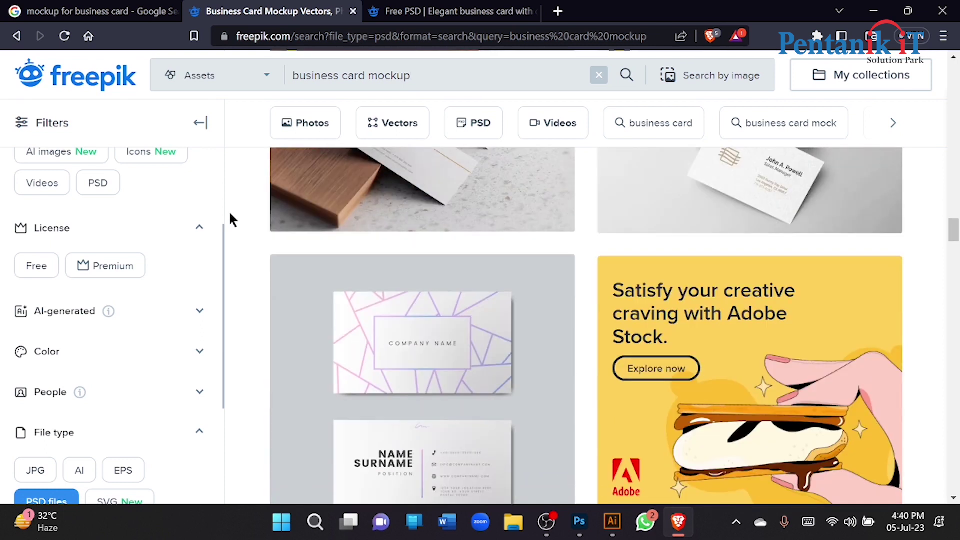
{"action": "scroll", "coordinate": [231, 214], "scroll_direction": "down", "scroll_amount": 13}
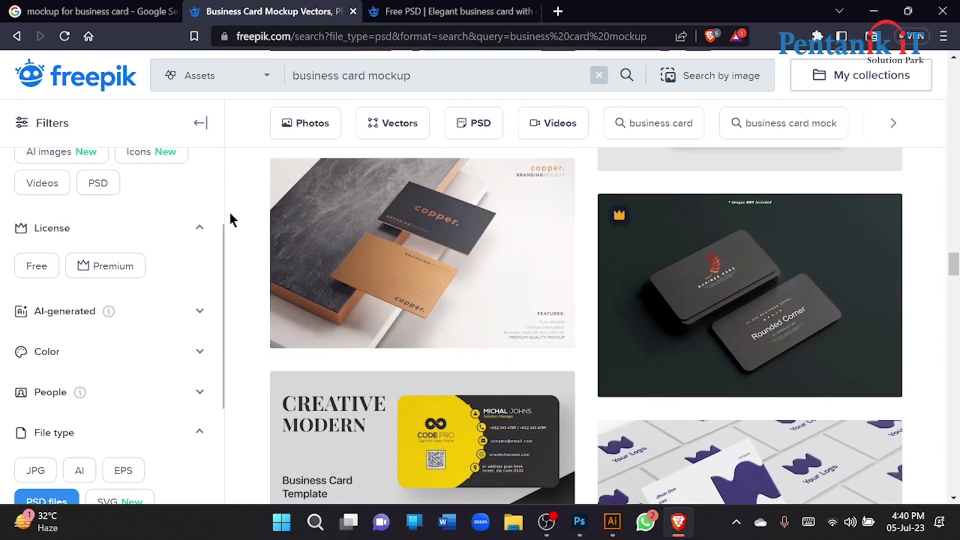
{"action": "right_click", "coordinate": [413, 200]}
{"action": "left_click", "coordinate": [438, 216]}
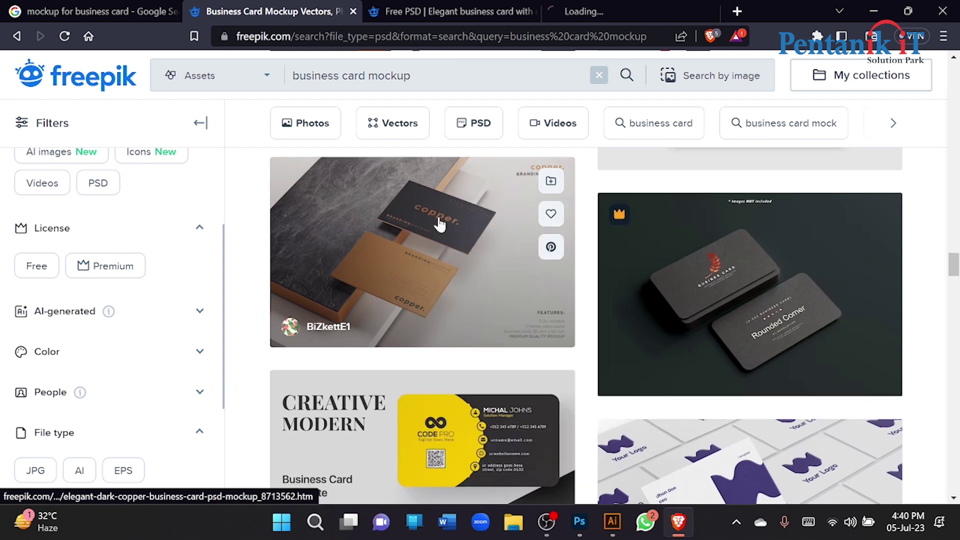
- Examine the rest of the business card mockup PSD results for more horizontal designs
{"action": "scroll", "coordinate": [438, 220], "scroll_direction": "down", "scroll_amount": 18}
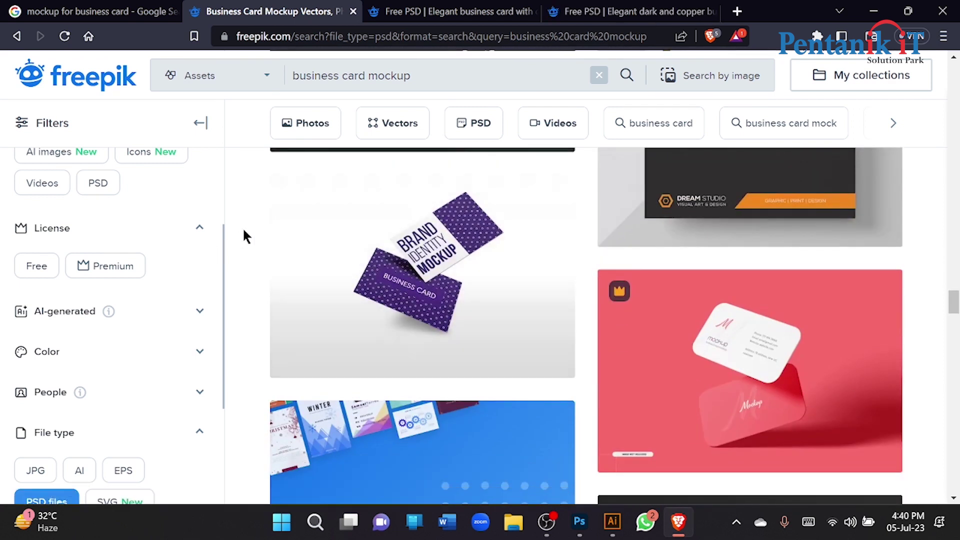
{"action": "scroll", "coordinate": [242, 231], "scroll_direction": "down", "scroll_amount": 3}
{"action": "scroll", "coordinate": [245, 235], "scroll_direction": "down", "scroll_amount": 10}
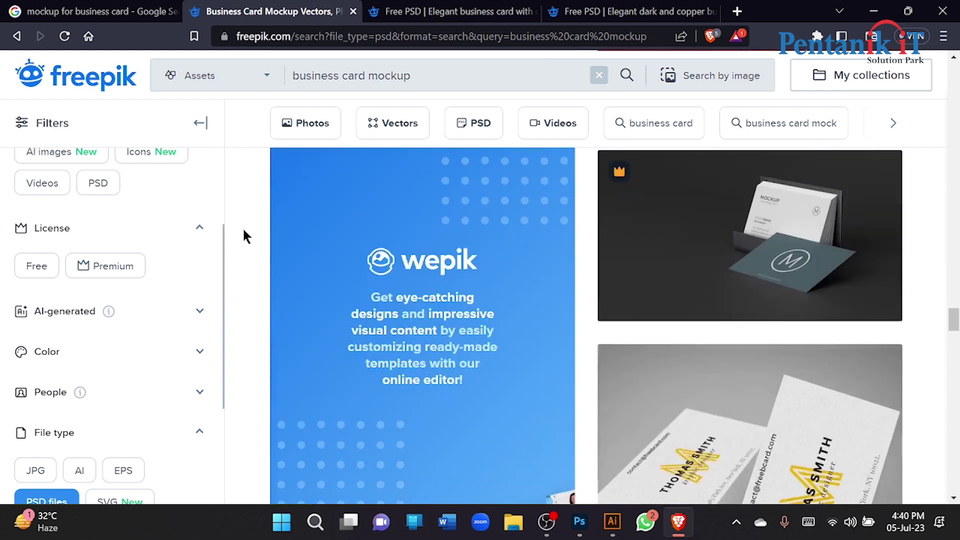
{"action": "scroll", "coordinate": [244, 235], "scroll_direction": "down", "scroll_amount": 5}
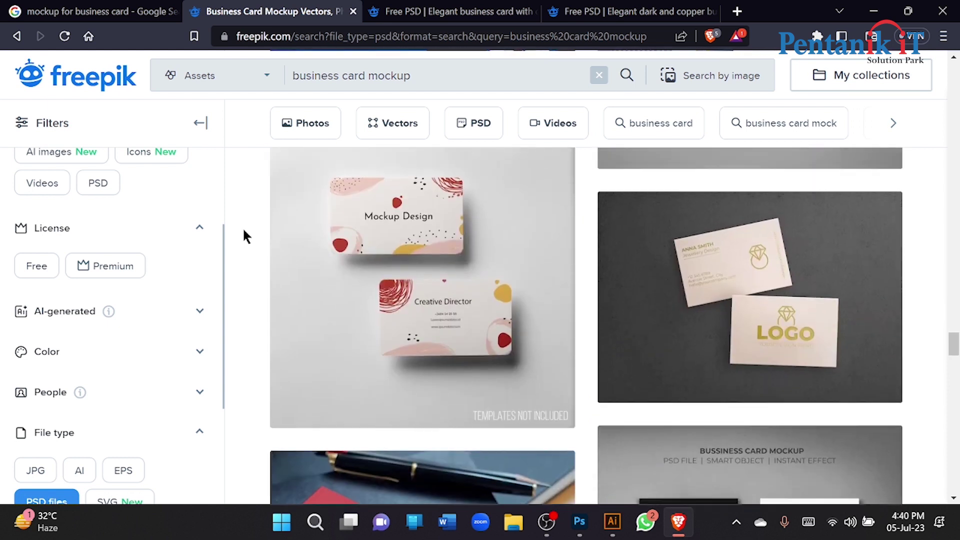
{"action": "scroll", "coordinate": [244, 235], "scroll_direction": "down", "scroll_amount": 7}
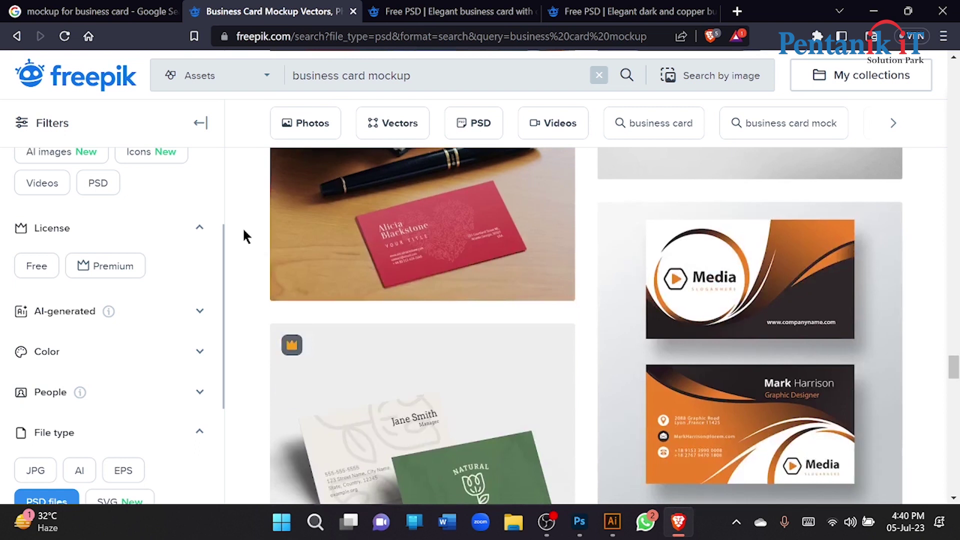
{"action": "scroll", "coordinate": [244, 235], "scroll_direction": "down", "scroll_amount": 6}
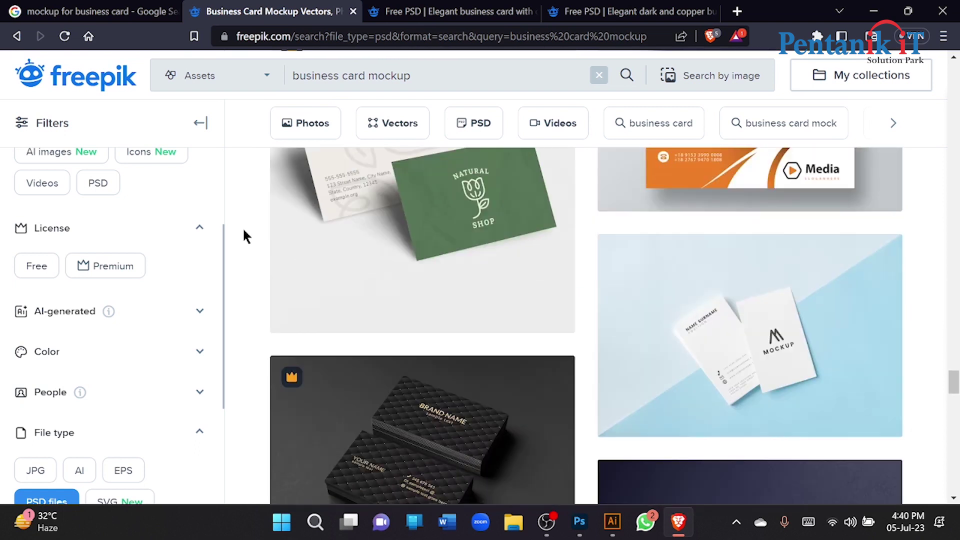
{"action": "scroll", "coordinate": [244, 235], "scroll_direction": "up", "scroll_amount": 2}
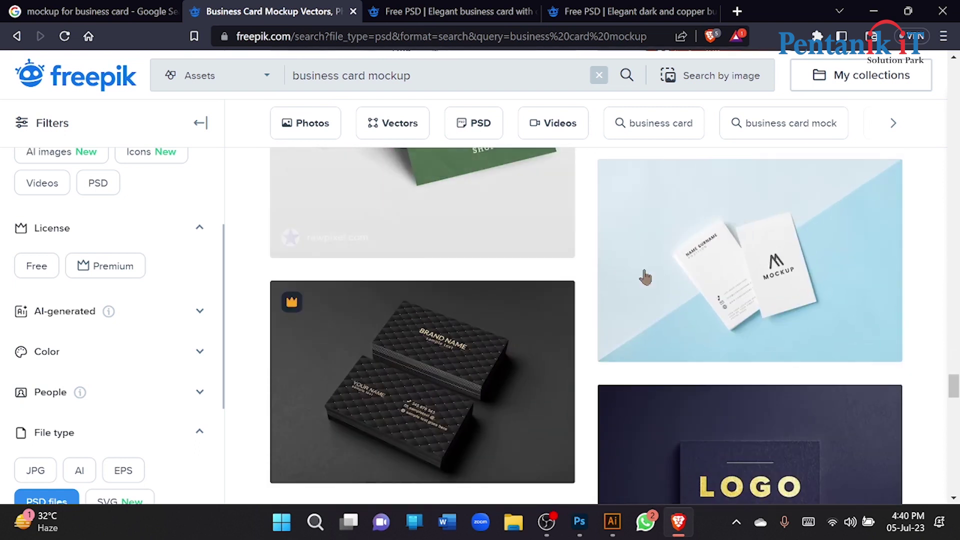
{"action": "scroll", "coordinate": [700, 272], "scroll_direction": "down", "scroll_amount": 7}
{"action": "scroll", "coordinate": [374, 260], "scroll_direction": "down", "scroll_amount": 12}
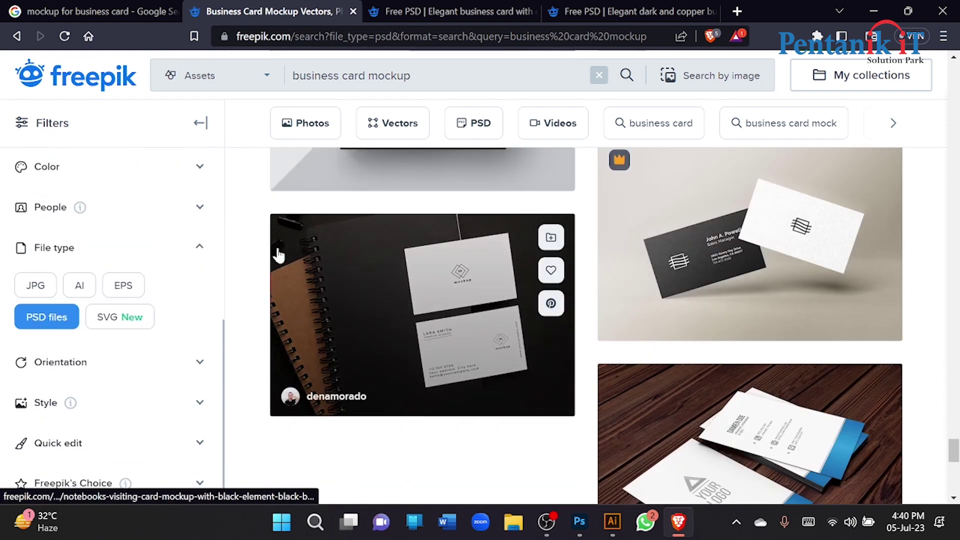
- Go to the second page of the business card mockup results and look through its horizontal card designs
{"action": "scroll", "coordinate": [274, 253], "scroll_direction": "down", "scroll_amount": 6}
{"action": "left_click", "coordinate": [570, 286]}
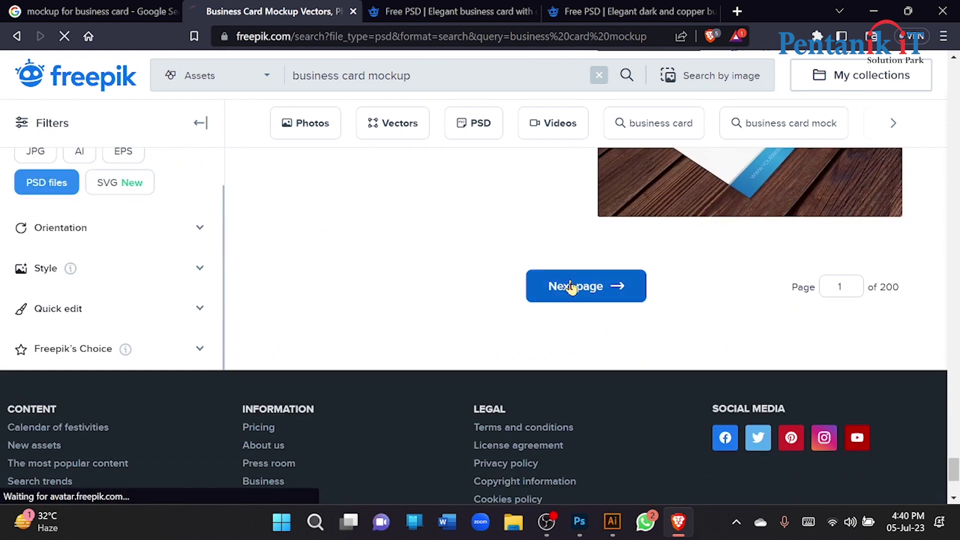
{"action": "scroll", "coordinate": [392, 213], "scroll_direction": "down", "scroll_amount": 6}
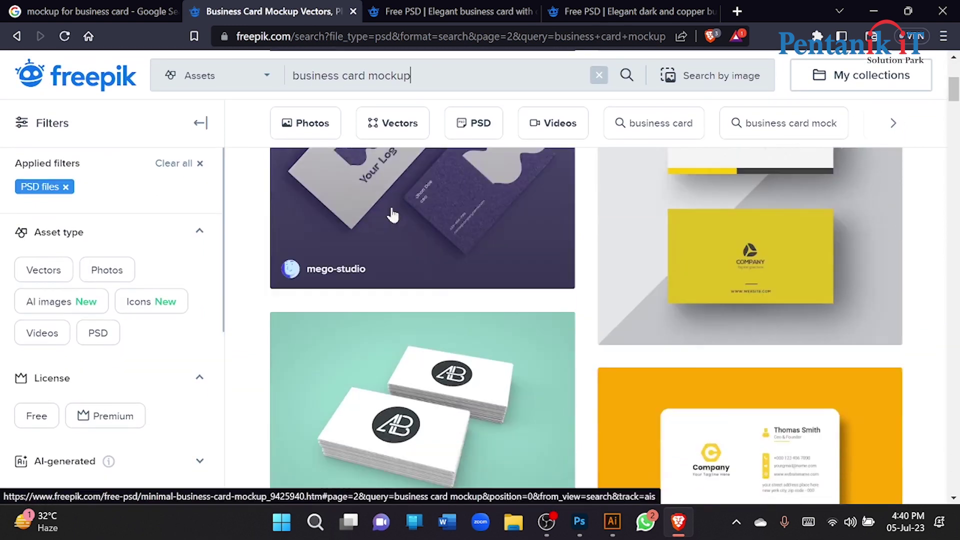
{"action": "scroll", "coordinate": [392, 213], "scroll_direction": "up", "scroll_amount": 3}
{"action": "scroll", "coordinate": [392, 213], "scroll_direction": "down", "scroll_amount": 7}
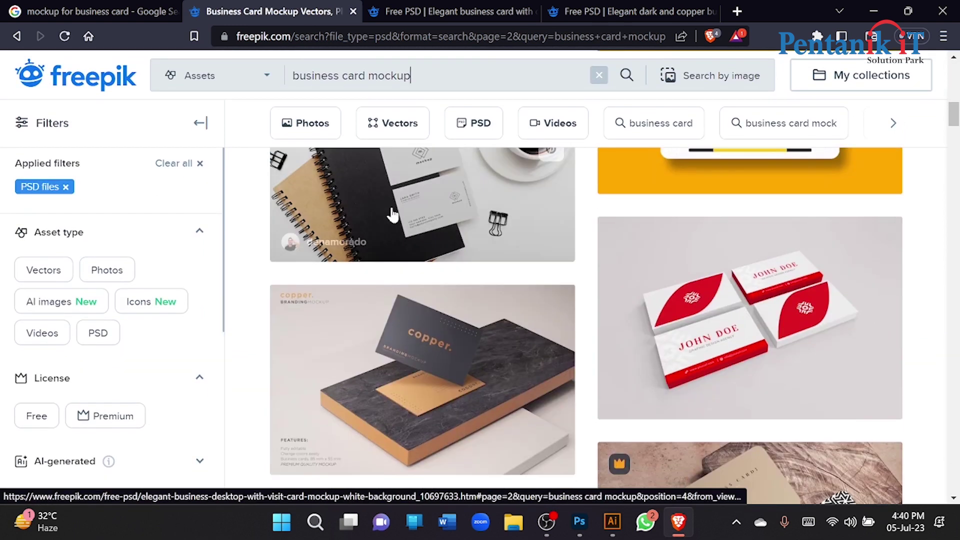
{"action": "scroll", "coordinate": [392, 215], "scroll_direction": "down", "scroll_amount": 3}
{"action": "scroll", "coordinate": [393, 215], "scroll_direction": "down", "scroll_amount": 3}
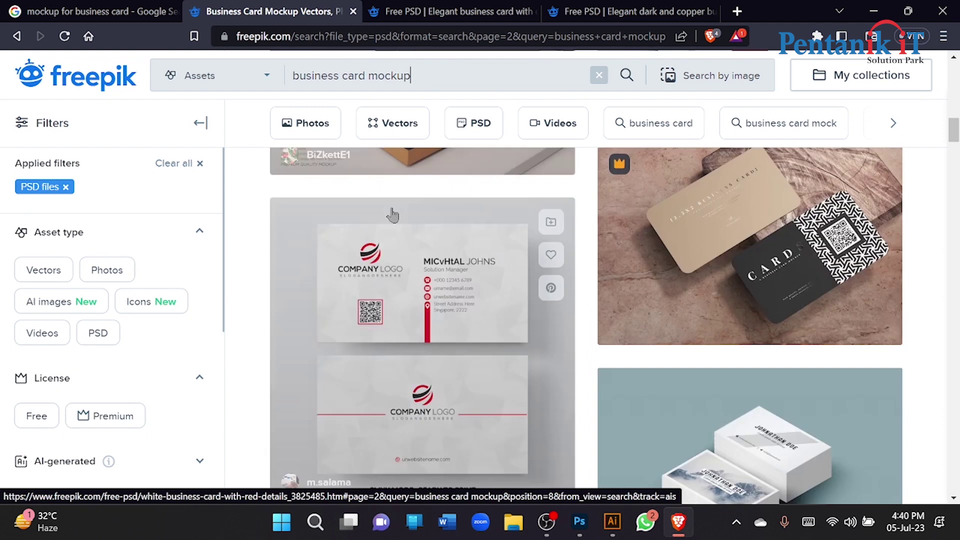
{"action": "scroll", "coordinate": [393, 215], "scroll_direction": "down", "scroll_amount": 6}
{"action": "scroll", "coordinate": [393, 215], "scroll_direction": "down", "scroll_amount": 9}
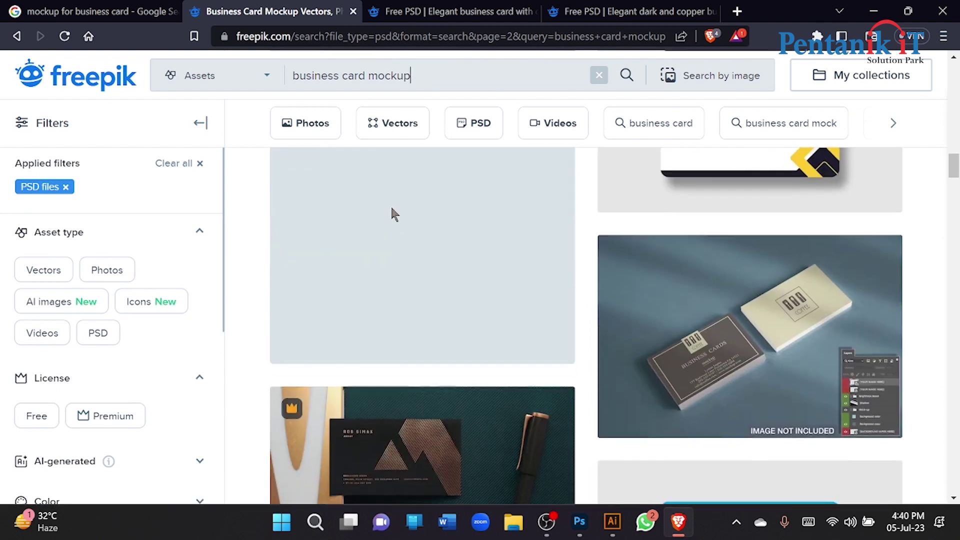
{"action": "scroll", "coordinate": [392, 215], "scroll_direction": "down", "scroll_amount": 12}
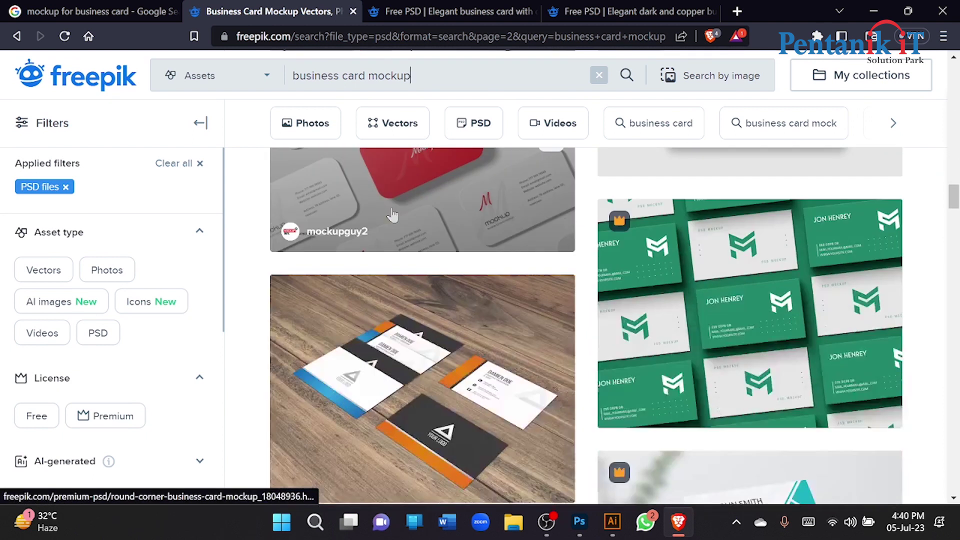
{"action": "scroll", "coordinate": [393, 215], "scroll_direction": "up", "scroll_amount": 3}
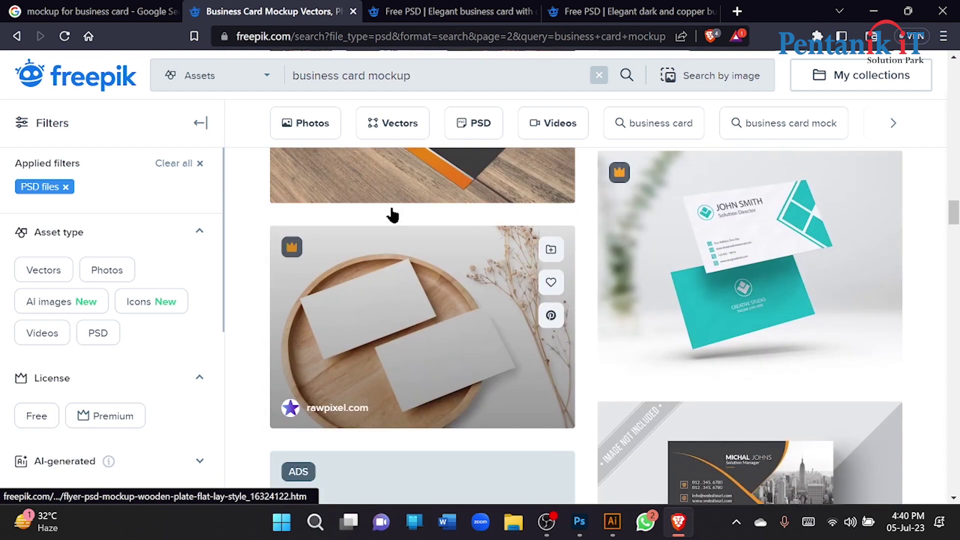
{"action": "scroll", "coordinate": [393, 215], "scroll_direction": "down", "scroll_amount": 9}
{"action": "scroll", "coordinate": [391, 215], "scroll_direction": "down", "scroll_amount": 10}
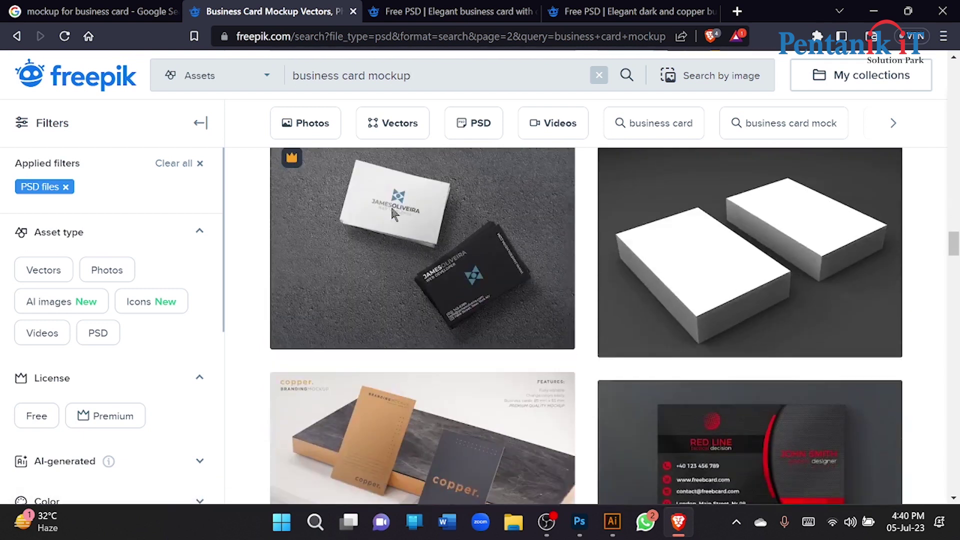
- Examine the rest of the second results page for more suitable business card mockups
{"action": "scroll", "coordinate": [391, 215], "scroll_direction": "down", "scroll_amount": 4}
{"action": "scroll", "coordinate": [389, 207], "scroll_direction": "up", "scroll_amount": 4}
{"action": "scroll", "coordinate": [422, 207], "scroll_direction": "down", "scroll_amount": 7}
{"action": "scroll", "coordinate": [423, 207], "scroll_direction": "down", "scroll_amount": 13}
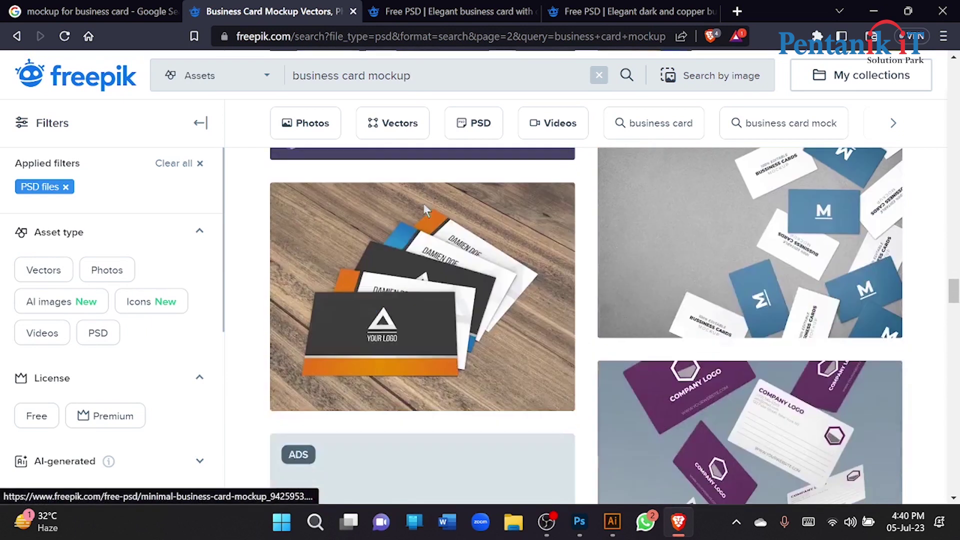
{"action": "scroll", "coordinate": [422, 213], "scroll_direction": "down", "scroll_amount": 2}
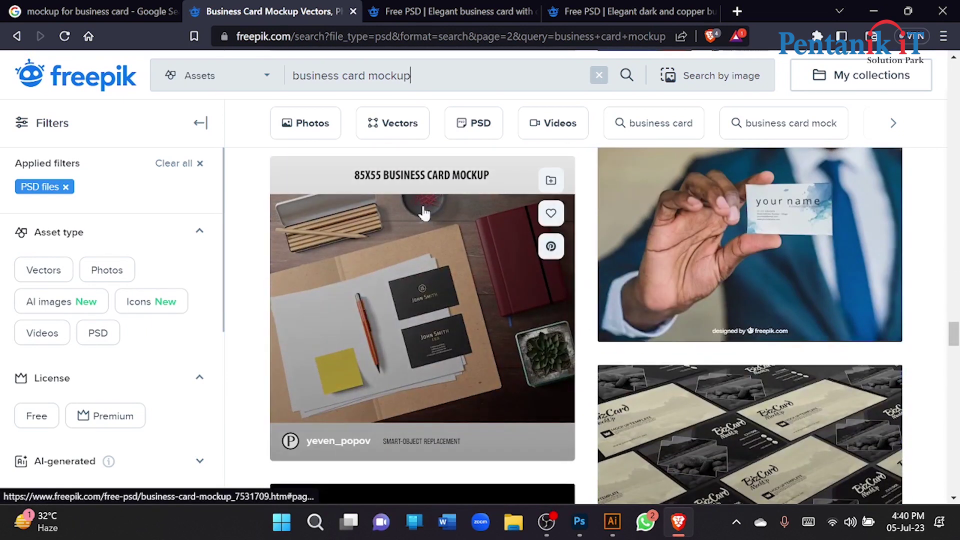
{"action": "scroll", "coordinate": [422, 215], "scroll_direction": "down", "scroll_amount": 6}
{"action": "scroll", "coordinate": [423, 217], "scroll_direction": "down", "scroll_amount": 11}
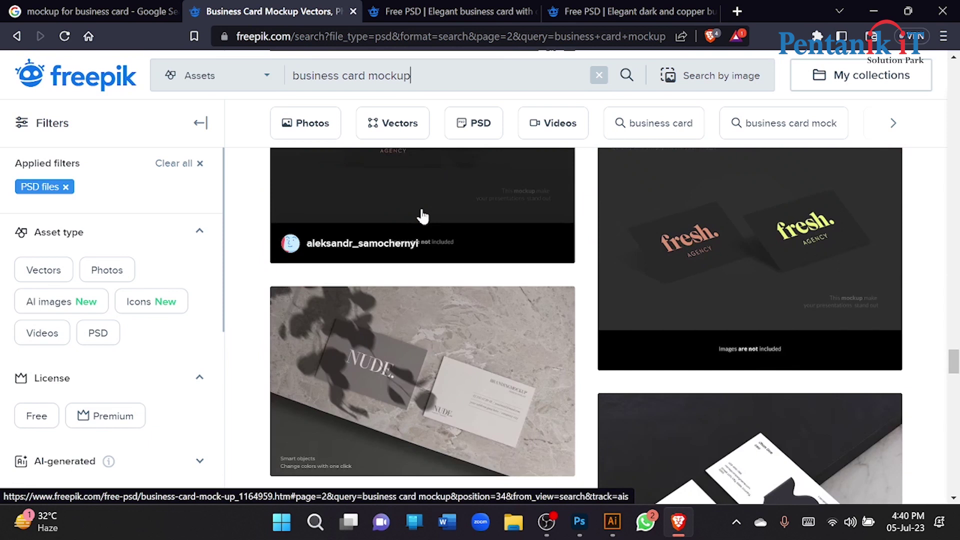
{"action": "scroll", "coordinate": [423, 216], "scroll_direction": "down", "scroll_amount": 4}
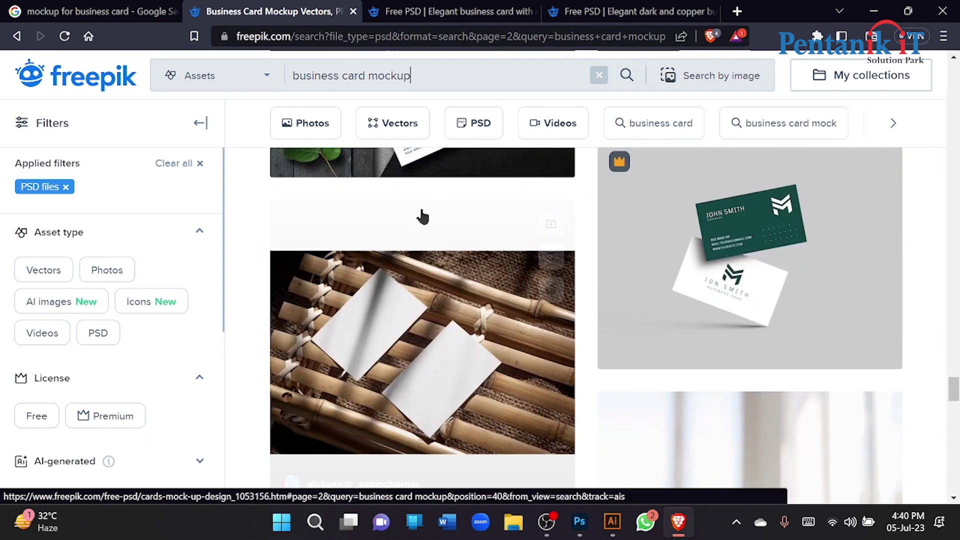
{"action": "scroll", "coordinate": [422, 213], "scroll_direction": "down", "scroll_amount": 6}
{"action": "scroll", "coordinate": [422, 215], "scroll_direction": "down", "scroll_amount": 4}
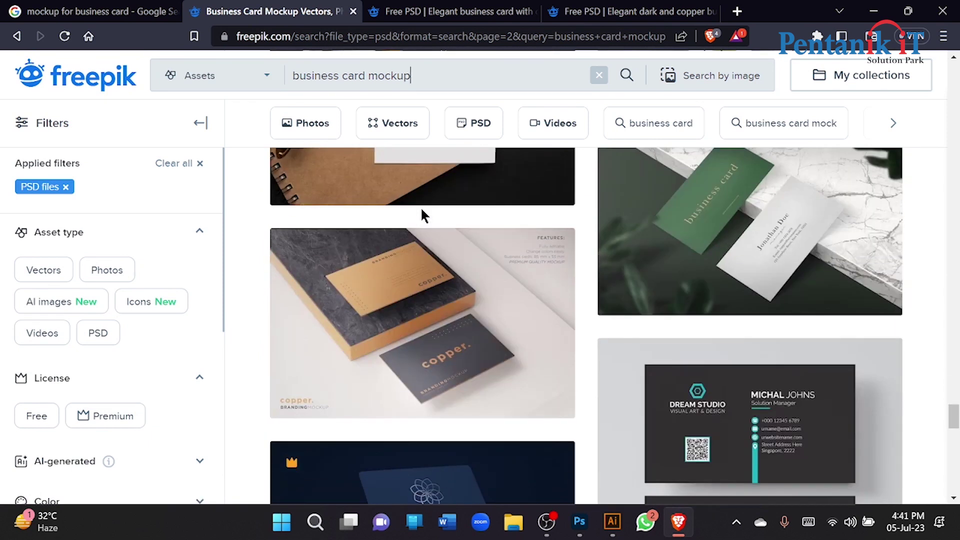
{"action": "scroll", "coordinate": [422, 216], "scroll_direction": "down", "scroll_amount": 4}
{"action": "scroll", "coordinate": [422, 216], "scroll_direction": "down", "scroll_amount": 7}
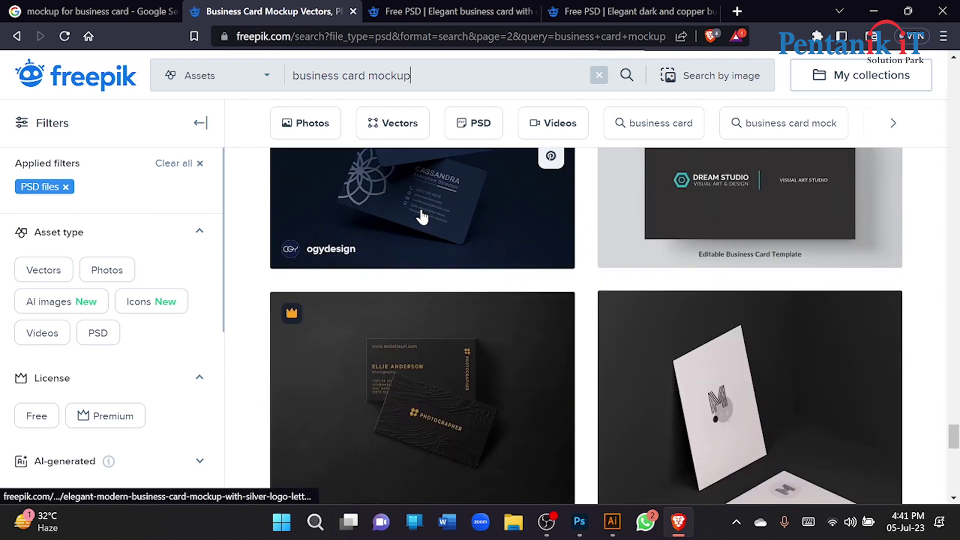
{"action": "scroll", "coordinate": [423, 216], "scroll_direction": "down", "scroll_amount": 6}
{"action": "scroll", "coordinate": [422, 217], "scroll_direction": "down", "scroll_amount": 4}
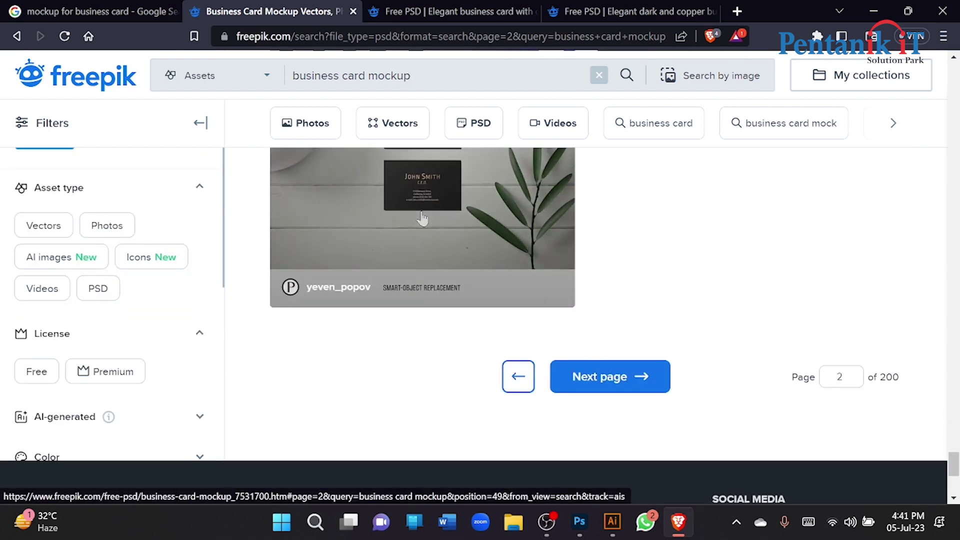
- Go to the third page of results and look through its business card mockups
{"action": "left_click", "coordinate": [604, 379]}
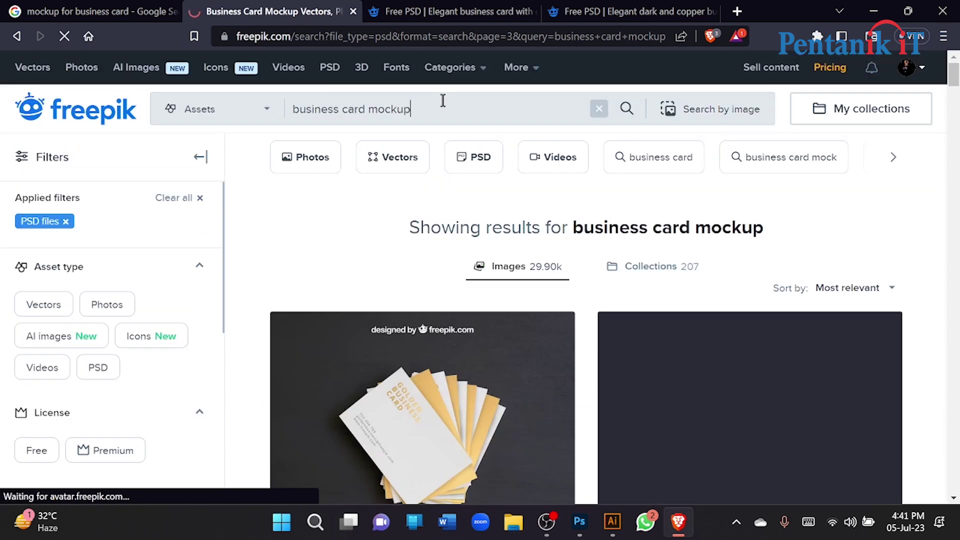
{"action": "scroll", "coordinate": [443, 111], "scroll_direction": "down", "scroll_amount": 8}
{"action": "scroll", "coordinate": [443, 125], "scroll_direction": "down", "scroll_amount": 12}
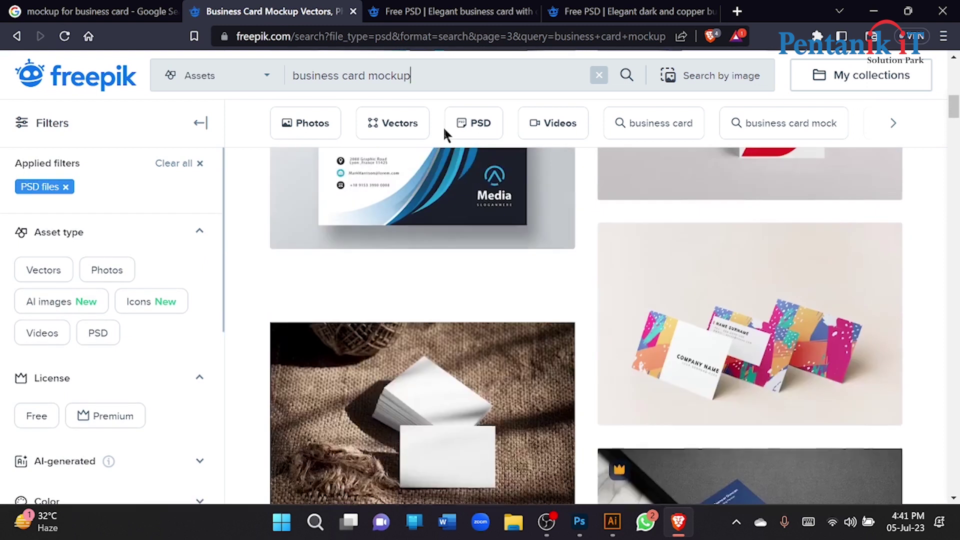
{"action": "scroll", "coordinate": [443, 126], "scroll_direction": "down", "scroll_amount": 3}
{"action": "scroll", "coordinate": [443, 126], "scroll_direction": "down", "scroll_amount": 8}
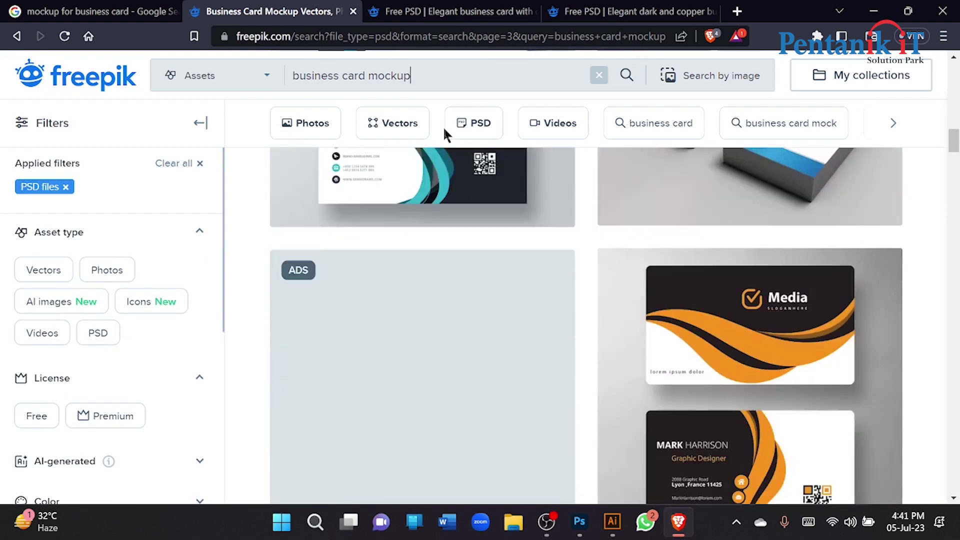
{"action": "scroll", "coordinate": [443, 126], "scroll_direction": "down", "scroll_amount": 5}
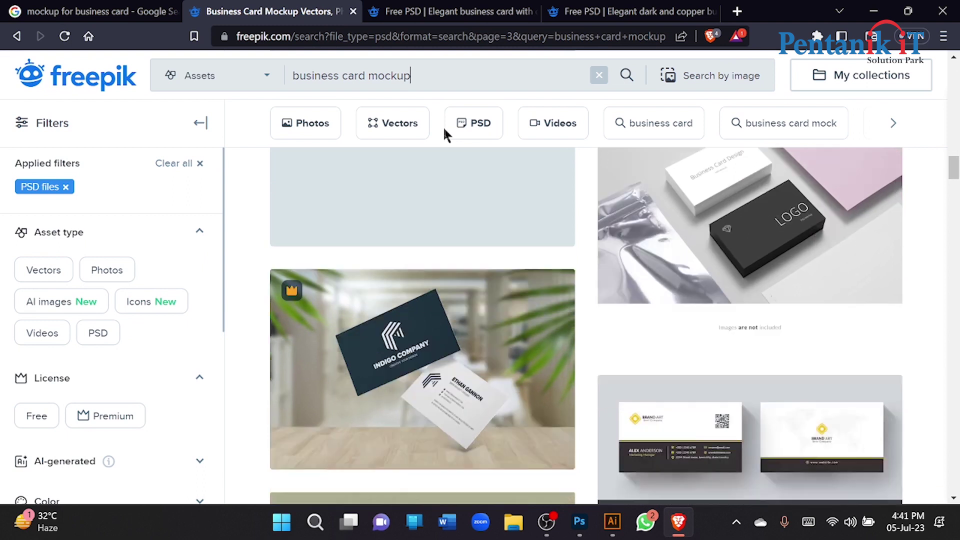
- Compare the opened vertical levitating-objects card mockup with the opened dark and copper horizontal one
{"action": "left_click", "coordinate": [396, 7]}
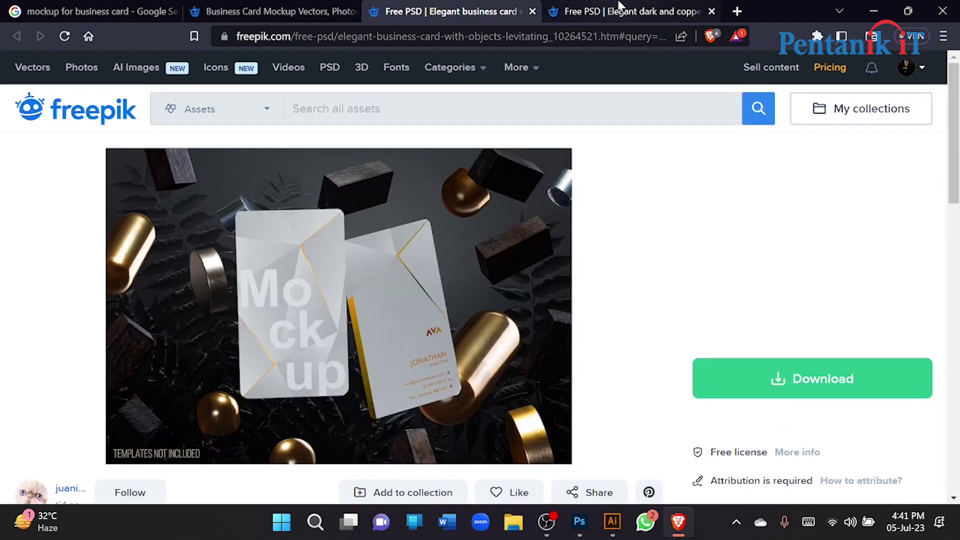
{"action": "left_click", "coordinate": [623, 7]}
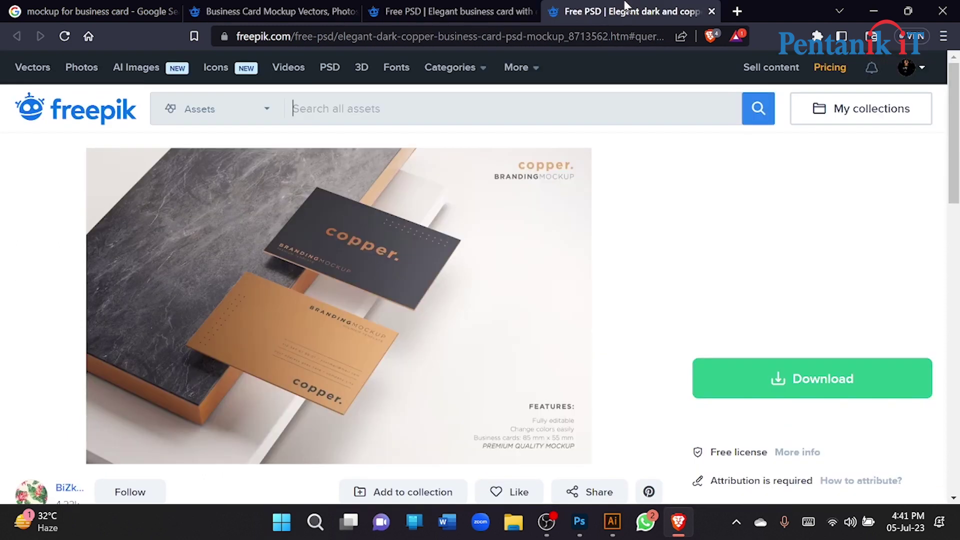
{"action": "left_click", "coordinate": [484, 6]}
{"action": "left_click", "coordinate": [634, 7]}
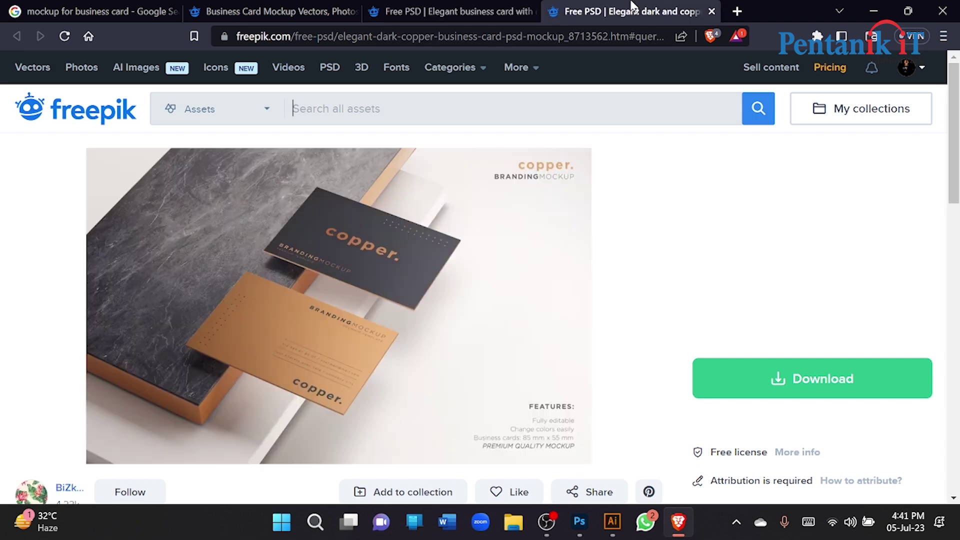
- Return to the results and search PSD files for "business card mockup psd", looking through the first designs
{"action": "left_click", "coordinate": [333, 8]}
{"action": "scroll", "coordinate": [440, 203], "scroll_direction": "down", "scroll_amount": 15}
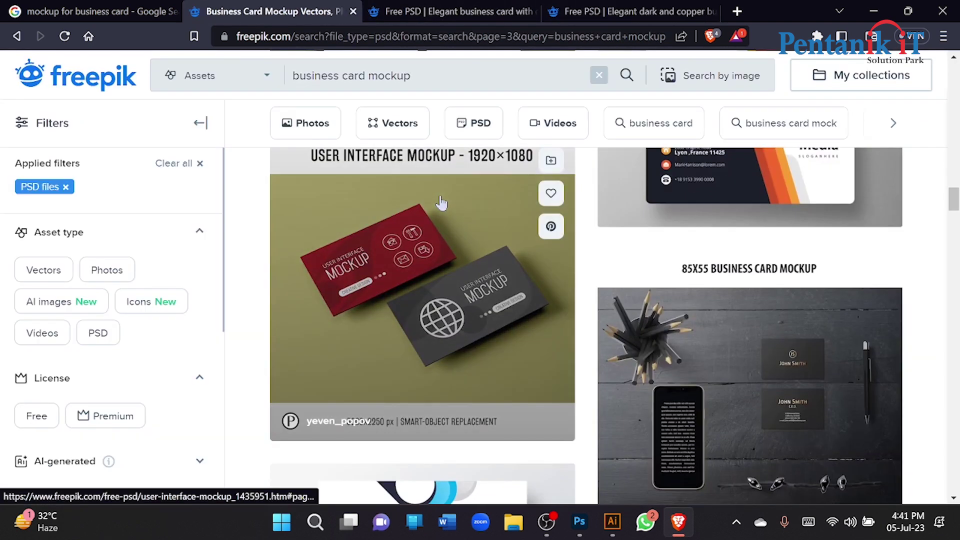
{"action": "scroll", "coordinate": [440, 203], "scroll_direction": "down", "scroll_amount": 3}
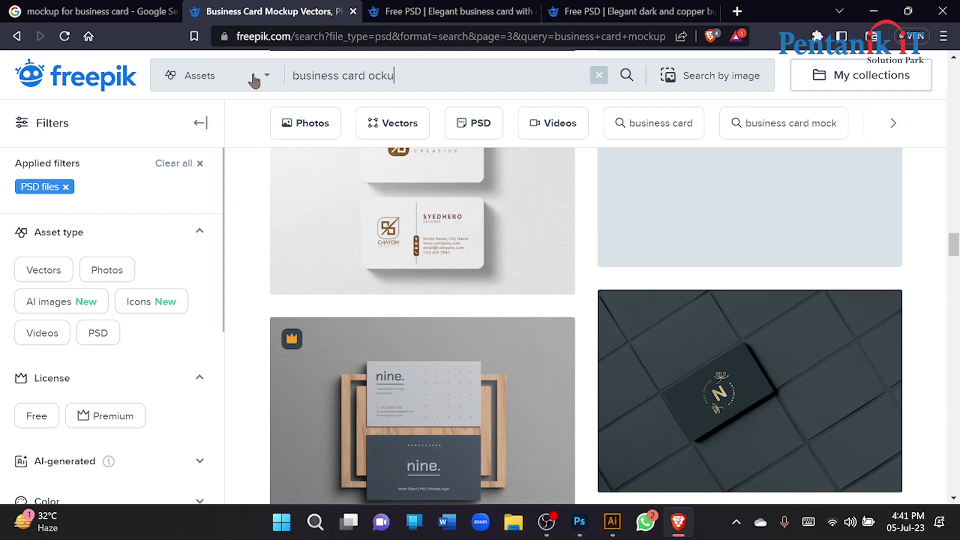
{"action": "type", "text": "moc"}
{"action": "left_click", "coordinate": [281, 144]}
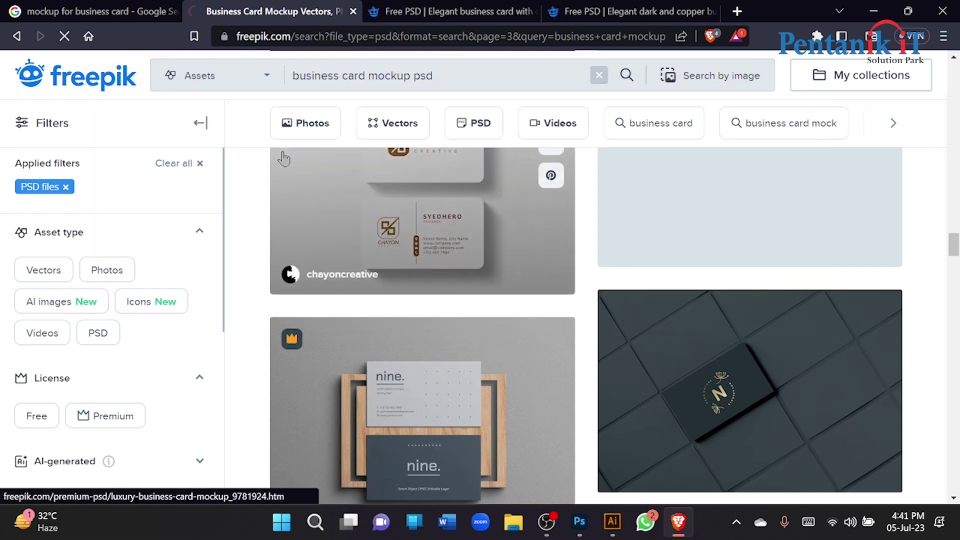
{"action": "scroll", "coordinate": [279, 232], "scroll_direction": "down", "scroll_amount": 9}
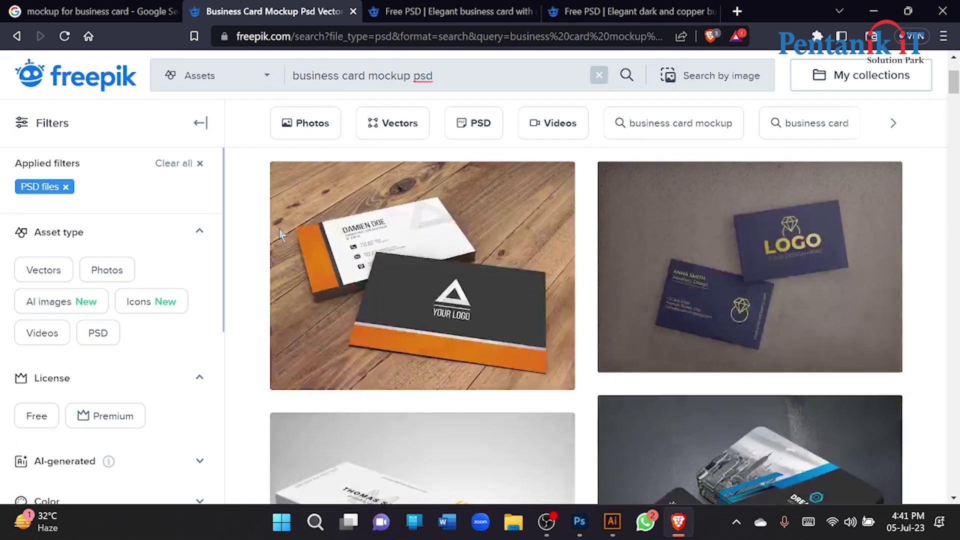
{"action": "scroll", "coordinate": [280, 235], "scroll_direction": "down", "scroll_amount": 10}
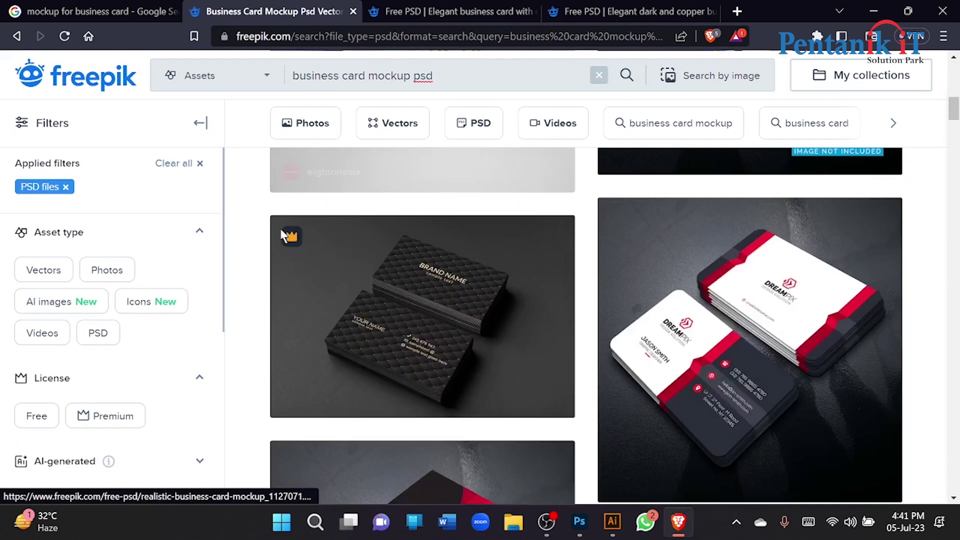
- Open the red, white and black DreamPix business card mockup in a new browser tab
{"action": "scroll", "coordinate": [280, 235], "scroll_direction": "down", "scroll_amount": 3}
{"action": "scroll", "coordinate": [280, 236], "scroll_direction": "up", "scroll_amount": 6}
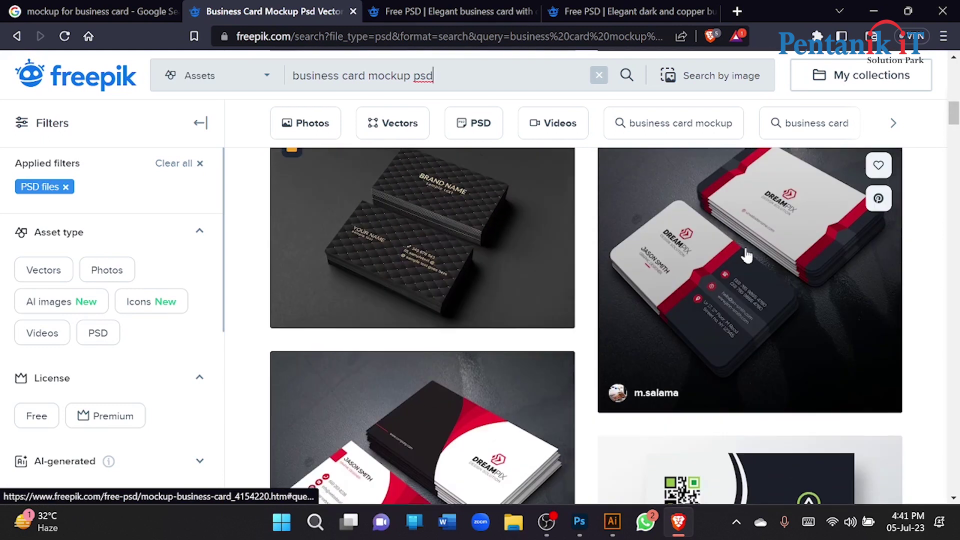
{"action": "right_click", "coordinate": [673, 216]}
{"action": "left_click", "coordinate": [727, 229]}
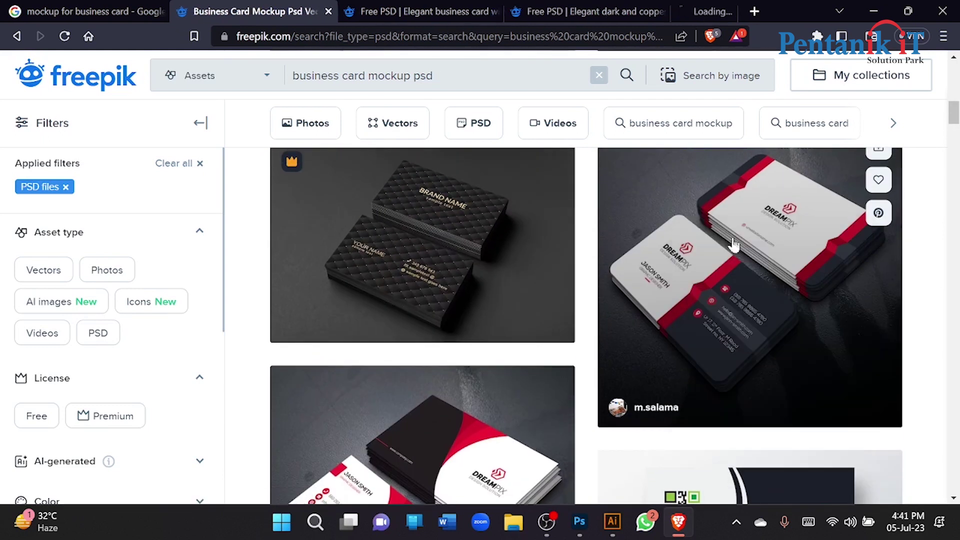
- Look further down the "business card mockup psd" results for other horizontal card designs
{"action": "scroll", "coordinate": [733, 245], "scroll_direction": "down", "scroll_amount": 7}
{"action": "scroll", "coordinate": [734, 246], "scroll_direction": "down", "scroll_amount": 20}
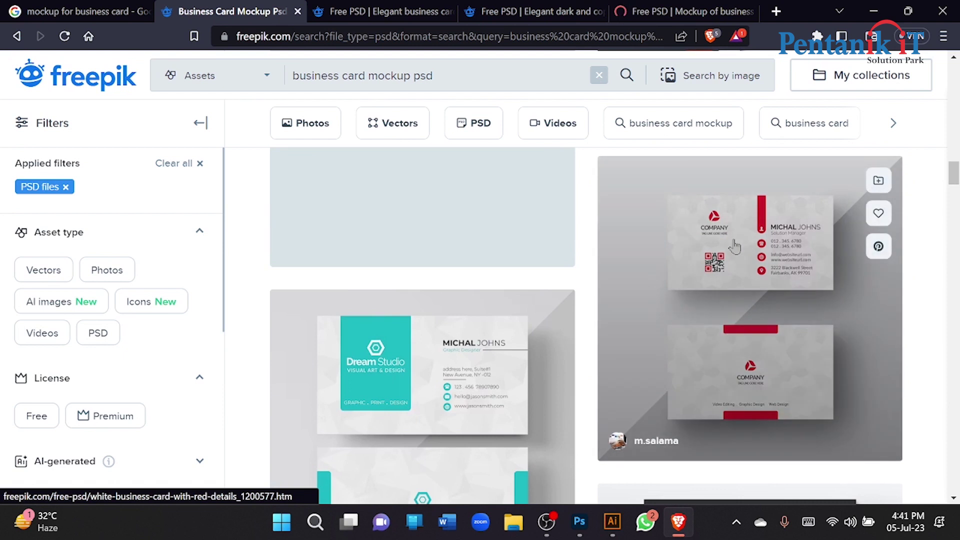
{"action": "scroll", "coordinate": [734, 246], "scroll_direction": "down", "scroll_amount": 10}
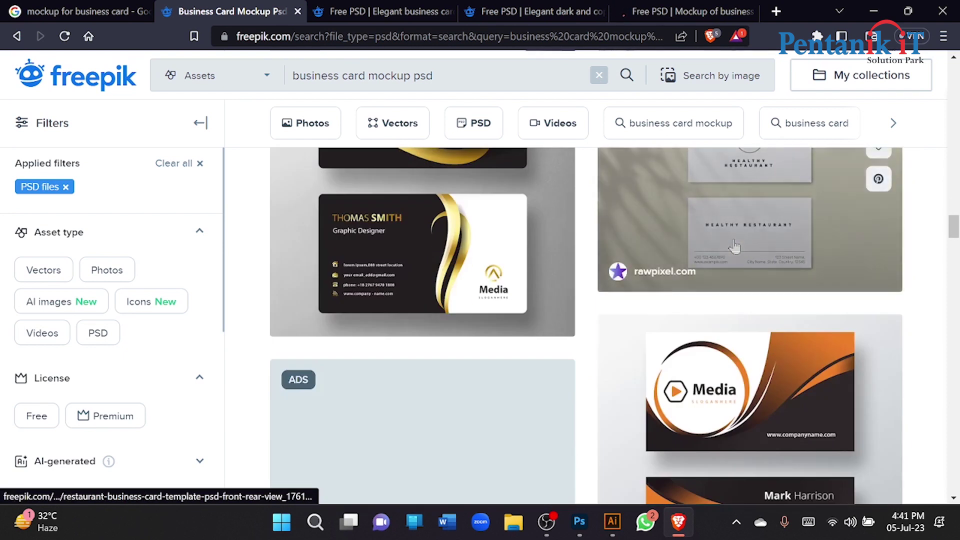
- Check the newly opened DreamPix mockup and close the tab of the elegant dark and copper mockup
{"action": "left_click", "coordinate": [656, 7]}
{"action": "left_click", "coordinate": [550, 11]}
{"action": "left_click", "coordinate": [600, 11]}
- Download the free vertical mockup "Elegant business card with objects levitating" and save its ZIP archive in the Downloads folder
{"action": "left_click", "coordinate": [475, 7]}
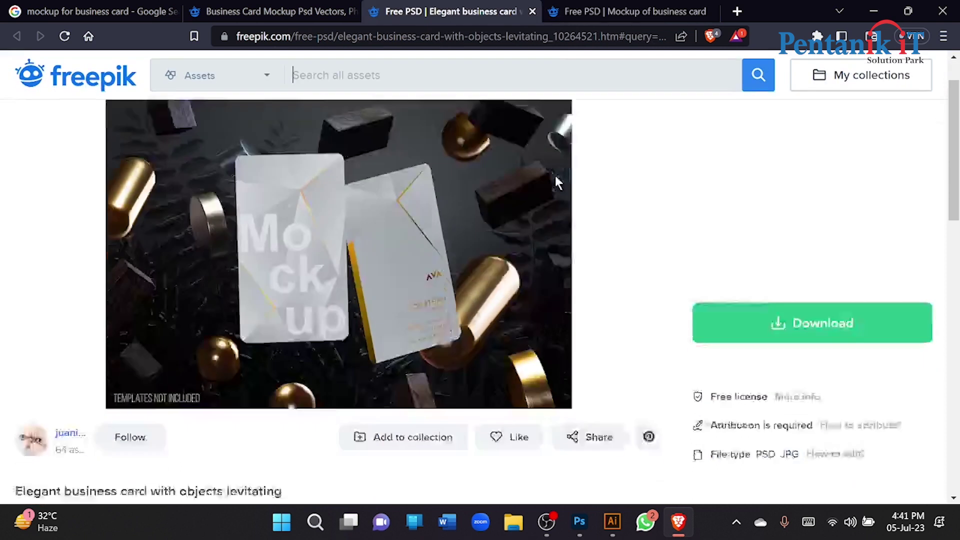
{"action": "scroll", "coordinate": [554, 173], "scroll_direction": "down", "scroll_amount": 2}
{"action": "left_click", "coordinate": [775, 231]}
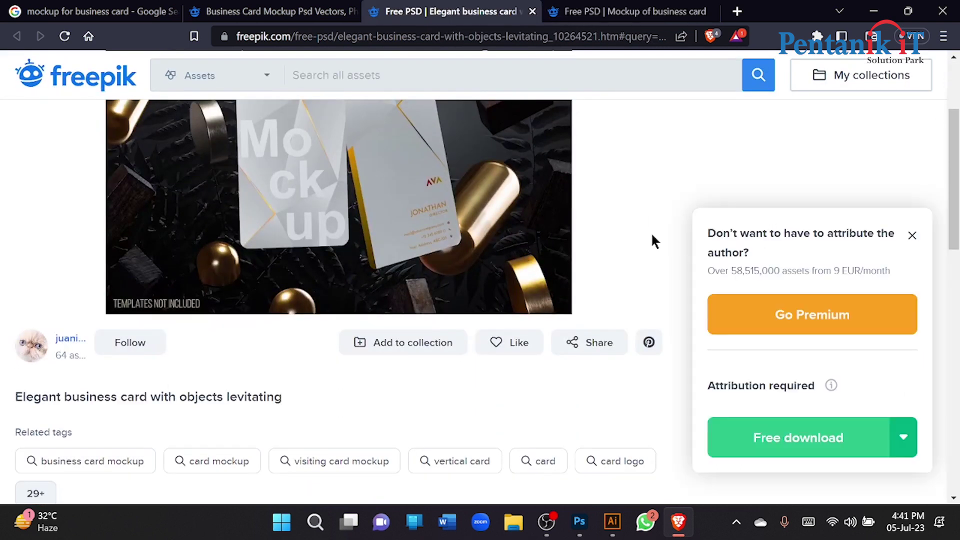
{"action": "left_click", "coordinate": [913, 236]}
{"action": "left_click", "coordinate": [836, 245]}
{"action": "left_click", "coordinate": [795, 287]}
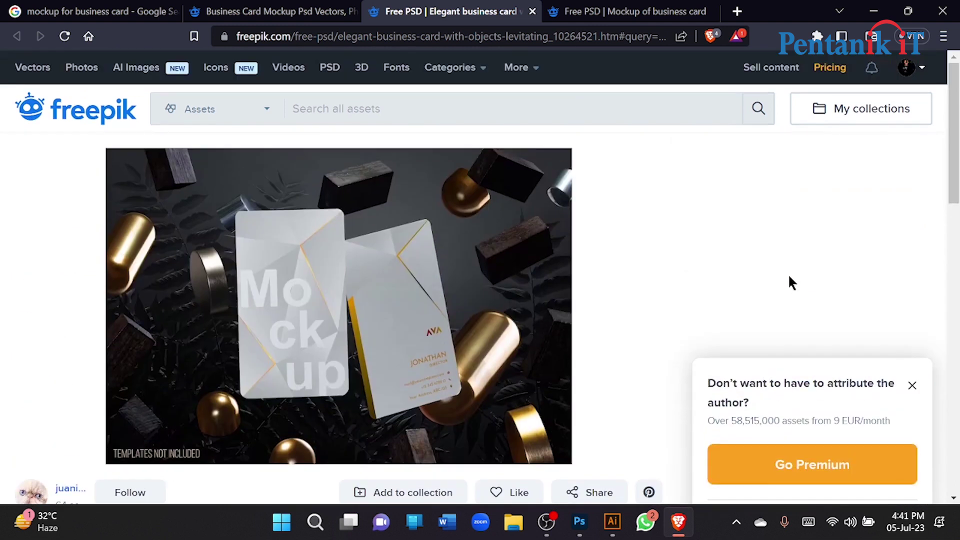
{"action": "left_click", "coordinate": [625, 7]}
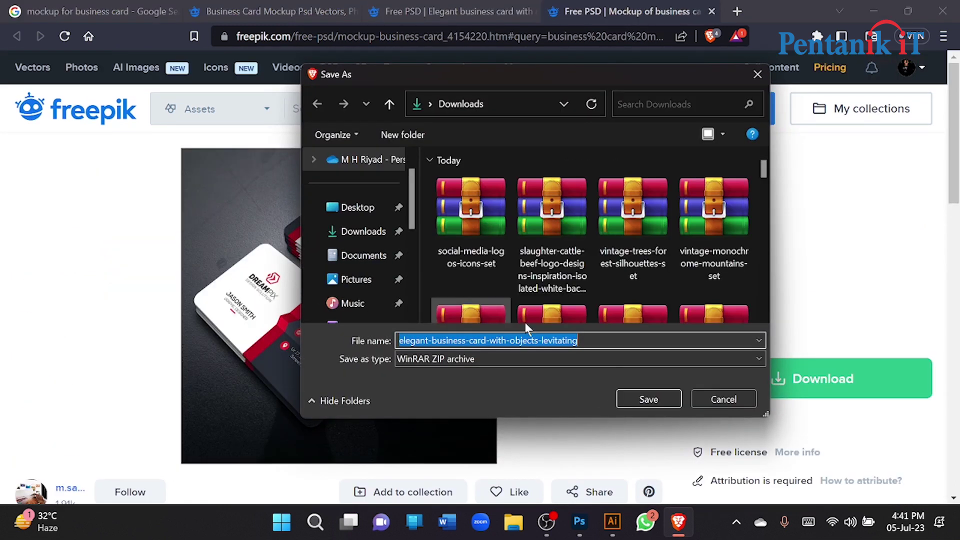
{"action": "left_click", "coordinate": [649, 399]}
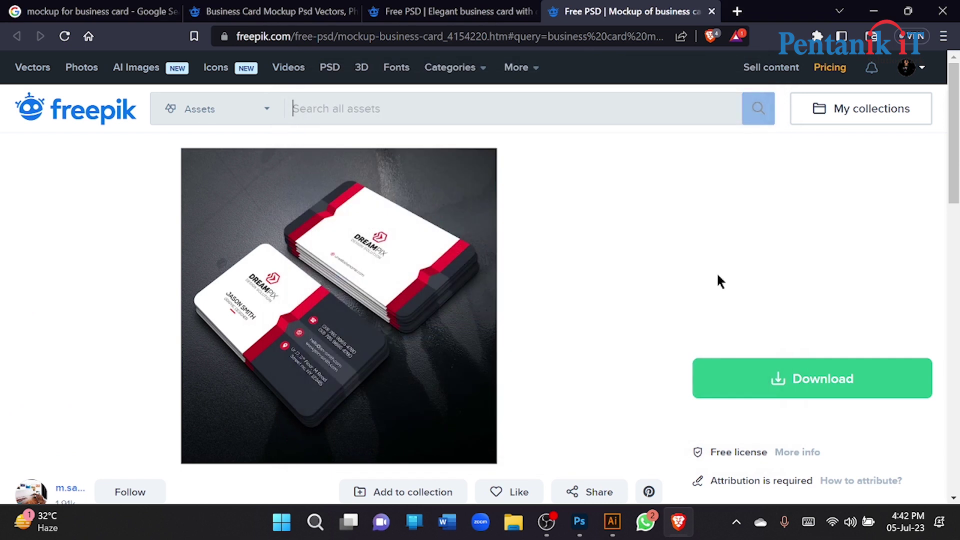
- Download the free DreamPix business card mockup and save it as mockup-business-card in the Downloads folder
{"action": "scroll", "coordinate": [716, 273], "scroll_direction": "down", "scroll_amount": 3}
{"action": "left_click", "coordinate": [792, 247]}
{"action": "scroll", "coordinate": [801, 215], "scroll_direction": "down", "scroll_amount": 4}
{"action": "left_click", "coordinate": [799, 202]}
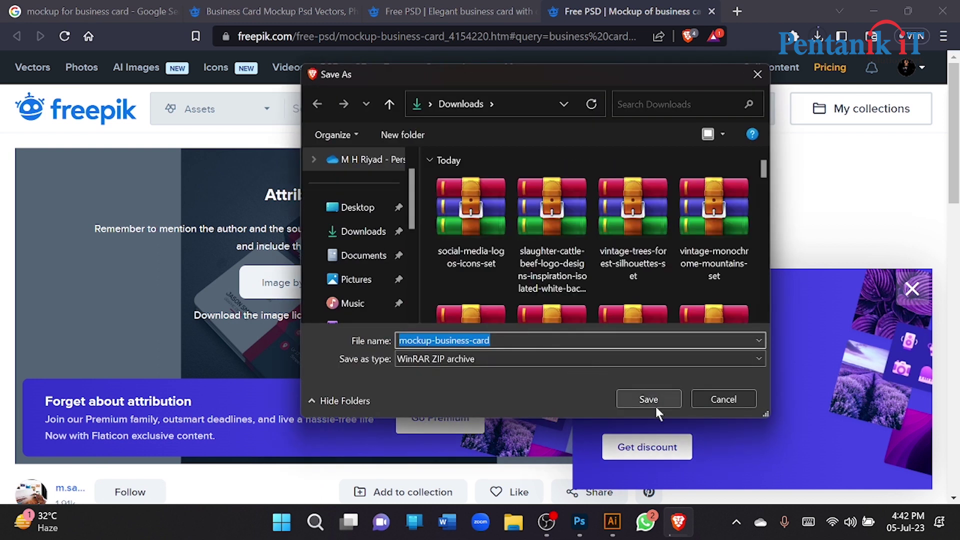
{"action": "left_click", "coordinate": [655, 407]}
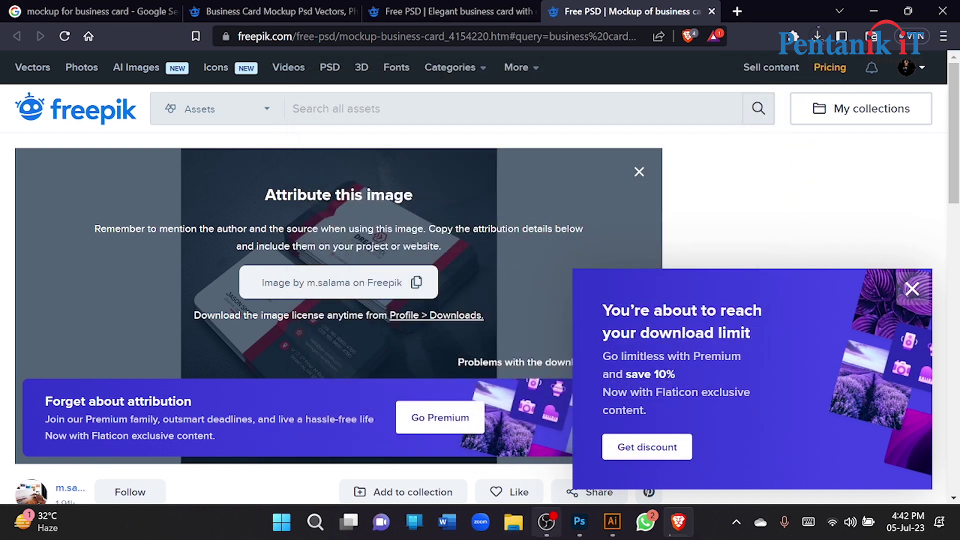
- Open the downloaded mockup-business-card.zip archive and load its 1215.psd file in Photoshop
{"action": "left_click", "coordinate": [514, 521]}
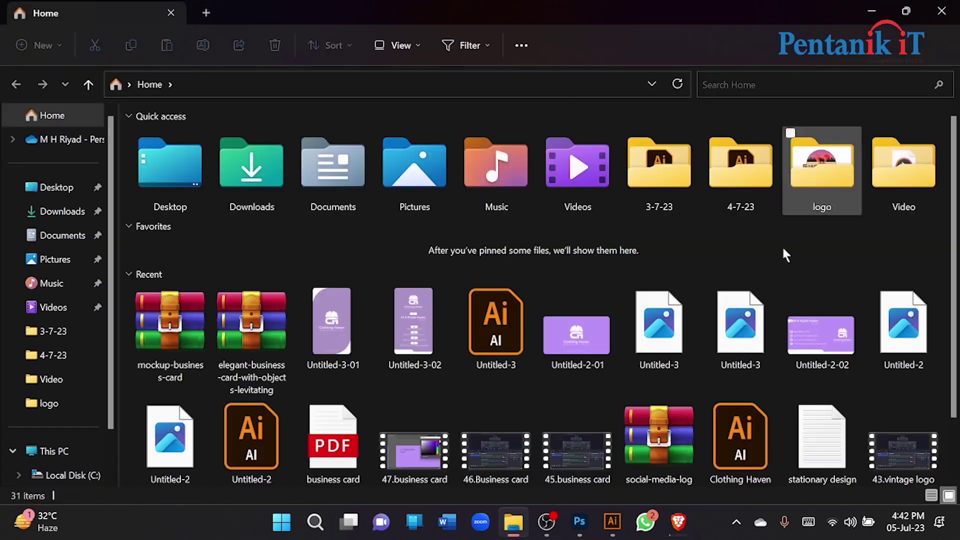
{"action": "left_click", "coordinate": [676, 526]}
{"action": "left_click", "coordinate": [817, 37]}
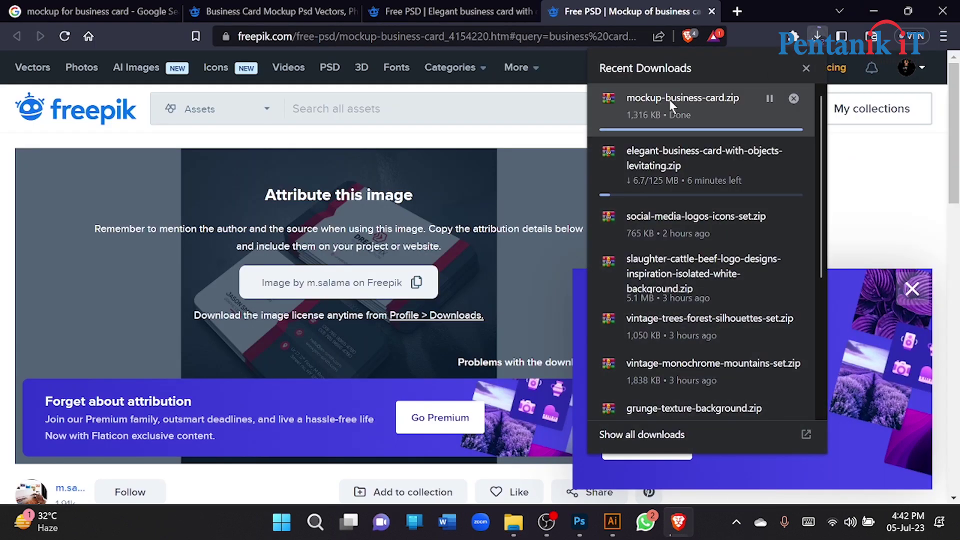
{"action": "mouse_move", "coordinate": [748, 125]}
{"action": "left_click", "coordinate": [698, 110]}
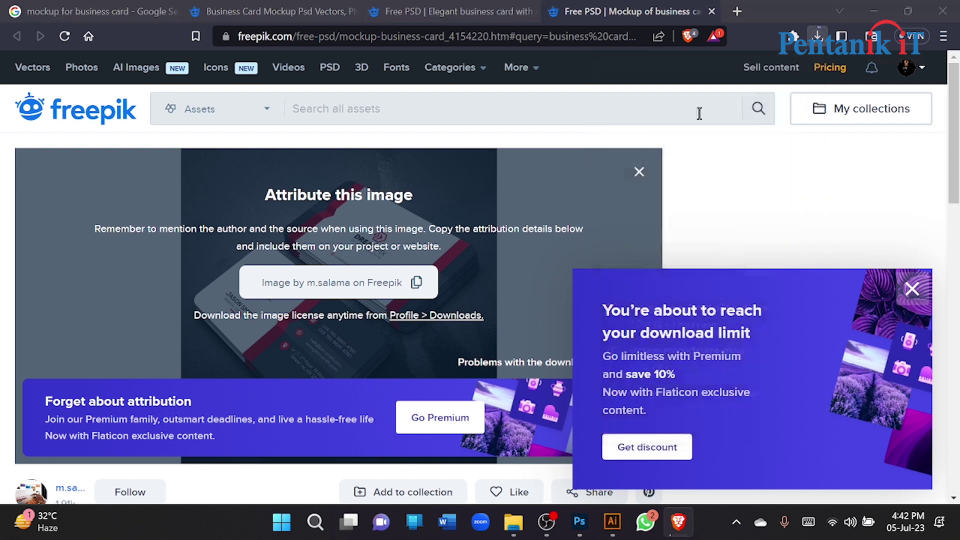
{"action": "double_click", "coordinate": [129, 214]}
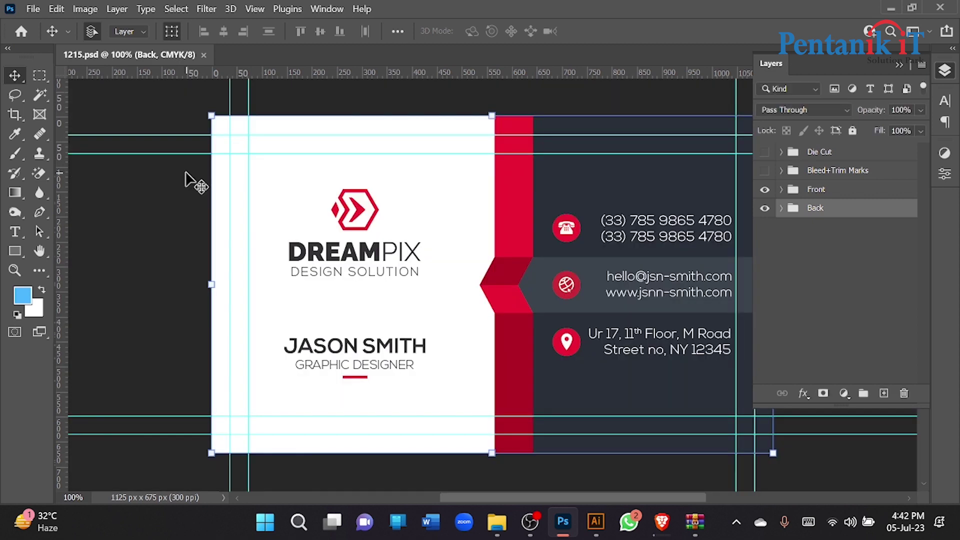
- Examine how the DreamPix card file is built, including the red strip's shape layer and the contents of the Front group
{"action": "scroll", "coordinate": [220, 200], "scroll_direction": "down", "scroll_amount": 3}
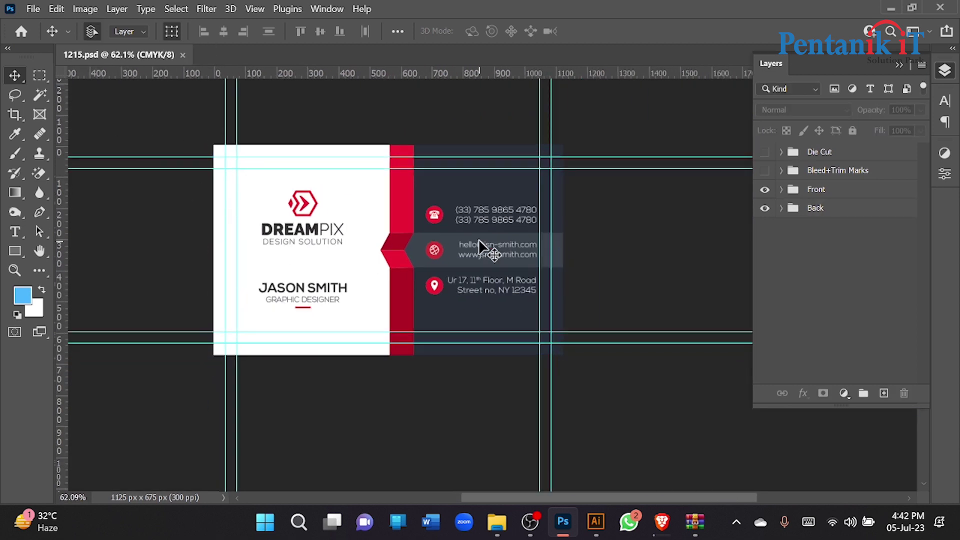
{"action": "left_click", "coordinate": [395, 225]}
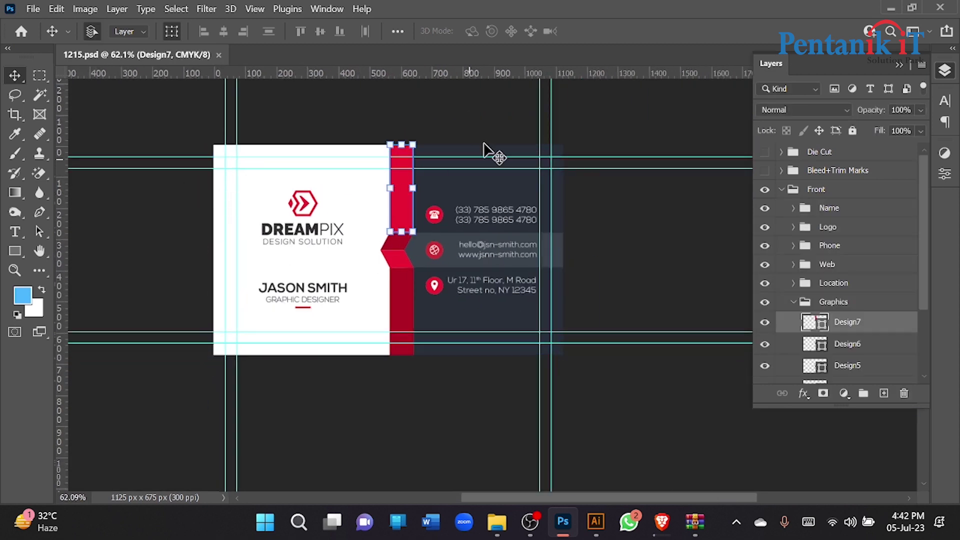
{"action": "left_click", "coordinate": [781, 190]}
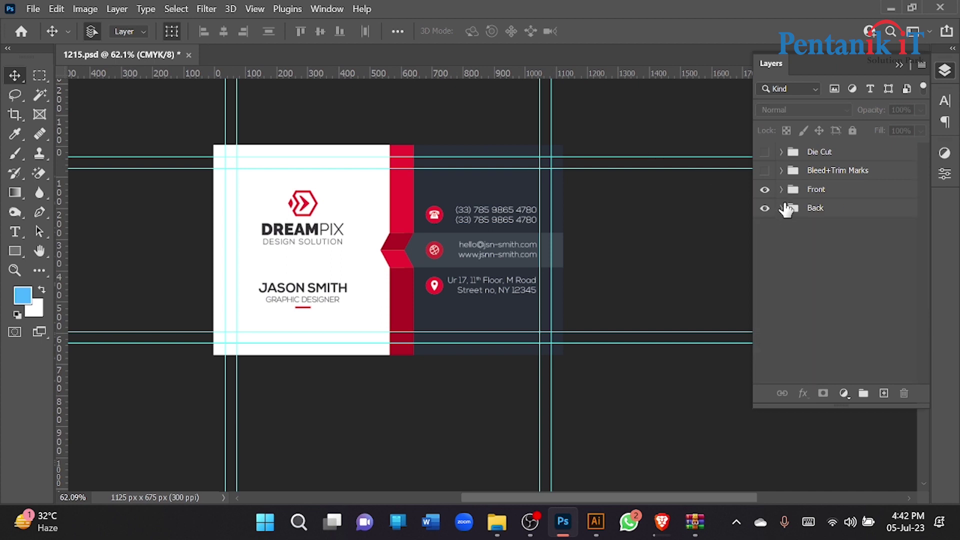
{"action": "left_click", "coordinate": [782, 190]}
{"action": "scroll", "coordinate": [919, 277], "scroll_direction": "down", "scroll_amount": 2}
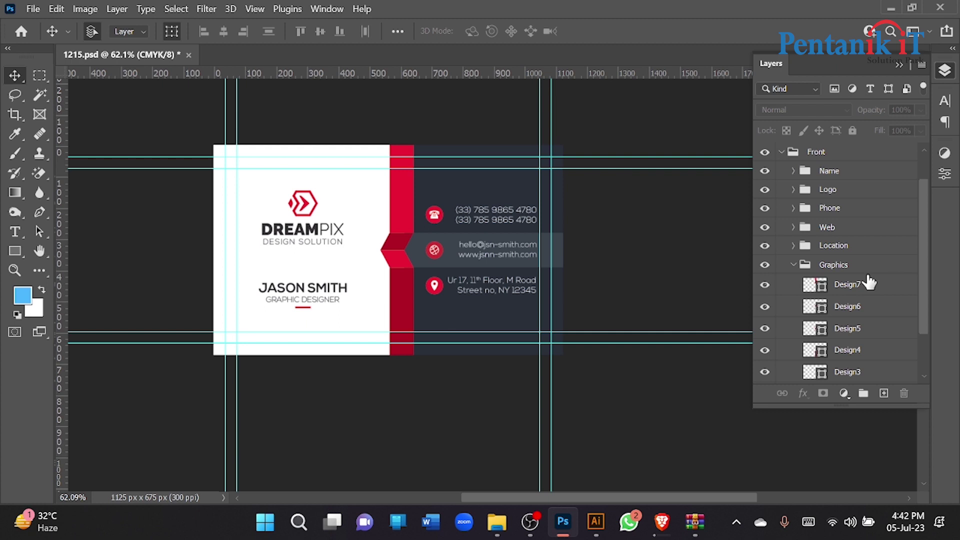
- Close the mockup-business-card.zip archive and the DreamPix browser tab, and look further through the "business card mockup psd" results
{"action": "left_click", "coordinate": [573, 524]}
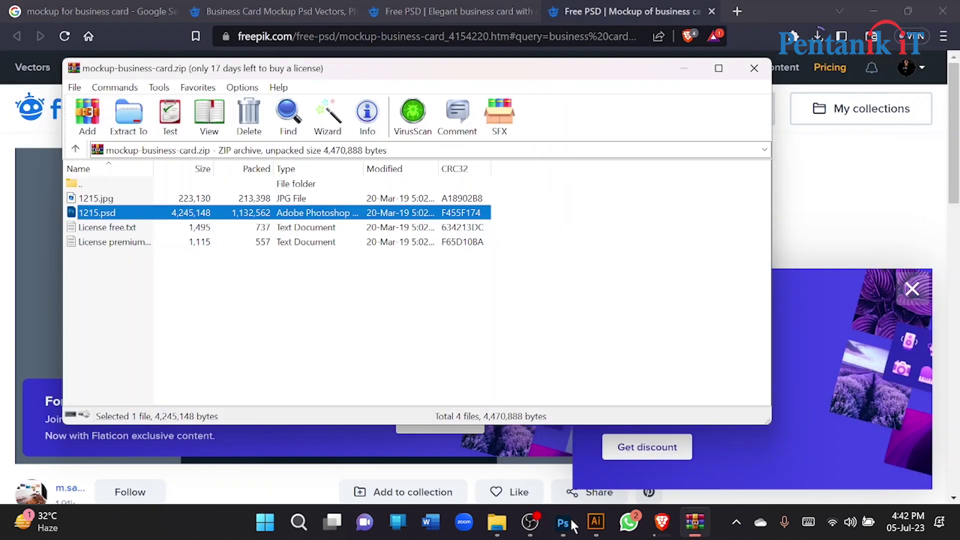
{"action": "left_click", "coordinate": [752, 69]}
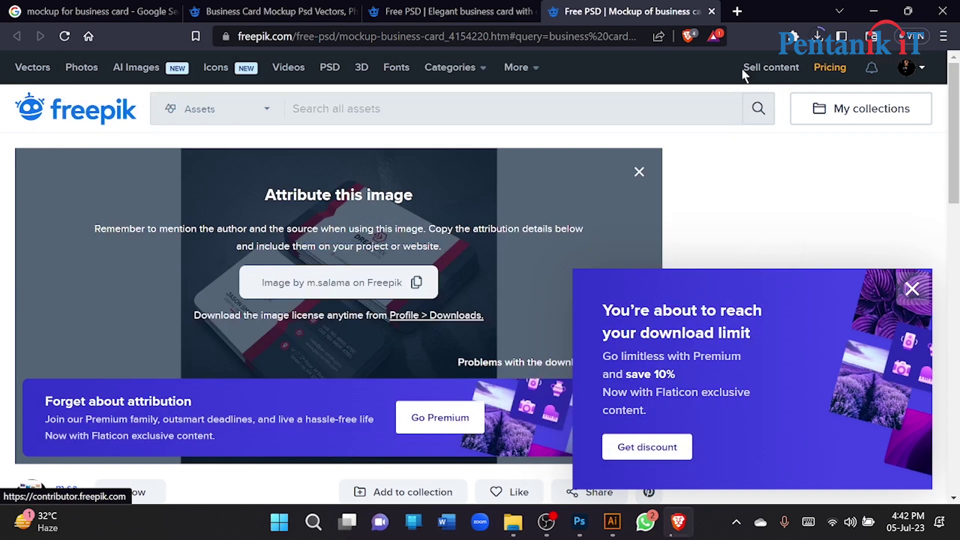
{"action": "left_click", "coordinate": [711, 11]}
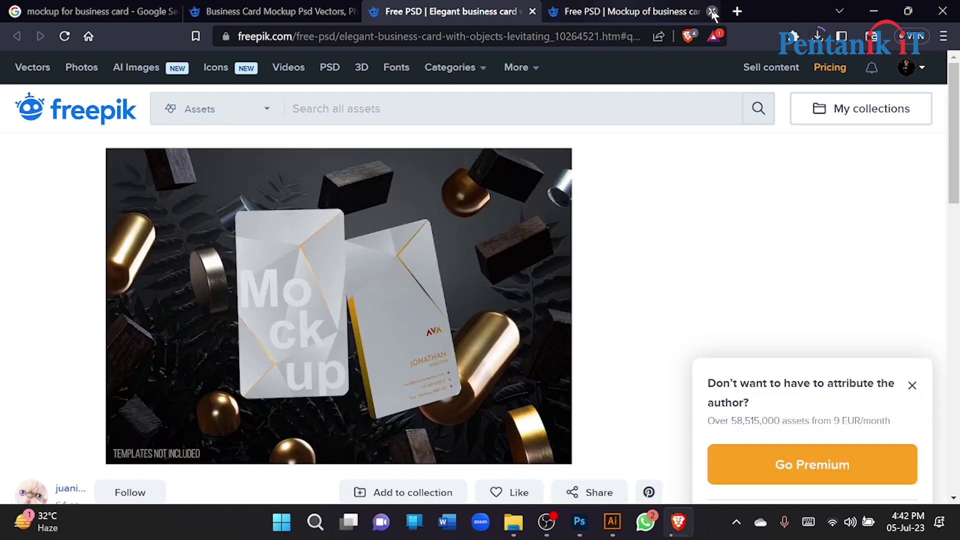
{"action": "left_click", "coordinate": [263, 11]}
{"action": "scroll", "coordinate": [492, 210], "scroll_direction": "down", "scroll_amount": 3}
{"action": "scroll", "coordinate": [492, 211], "scroll_direction": "down", "scroll_amount": 10}
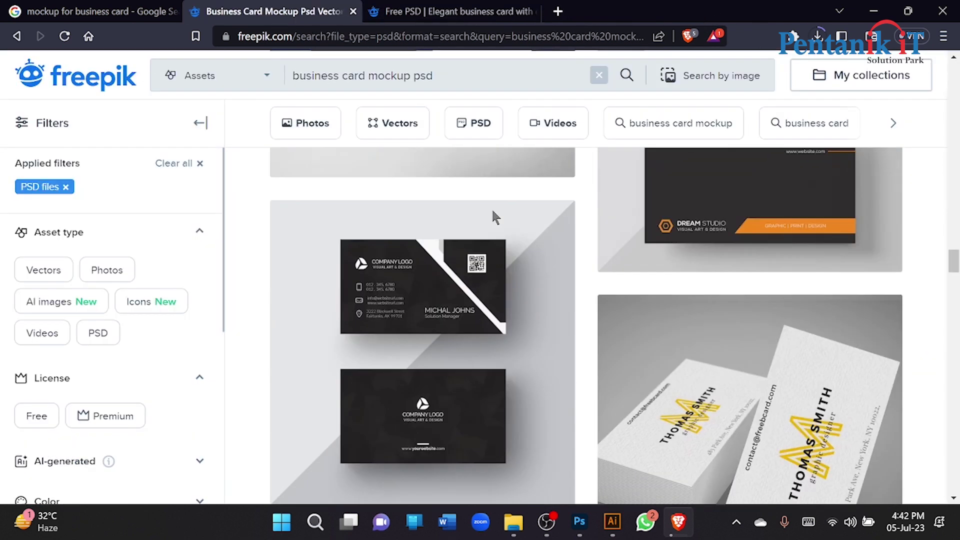
- Search Google in a new tab for "business card mockup free download 2023" and open the 365 Web Resources "200+ Best Business Card Mock-ups" page
{"action": "left_click", "coordinate": [559, 11]}
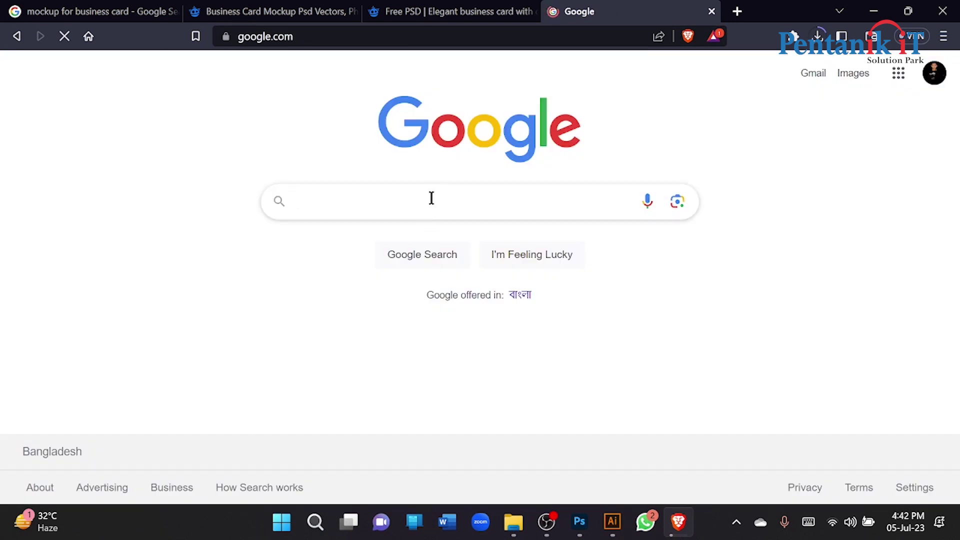
{"action": "left_click", "coordinate": [432, 198]}
{"action": "type", "text": "bu"}
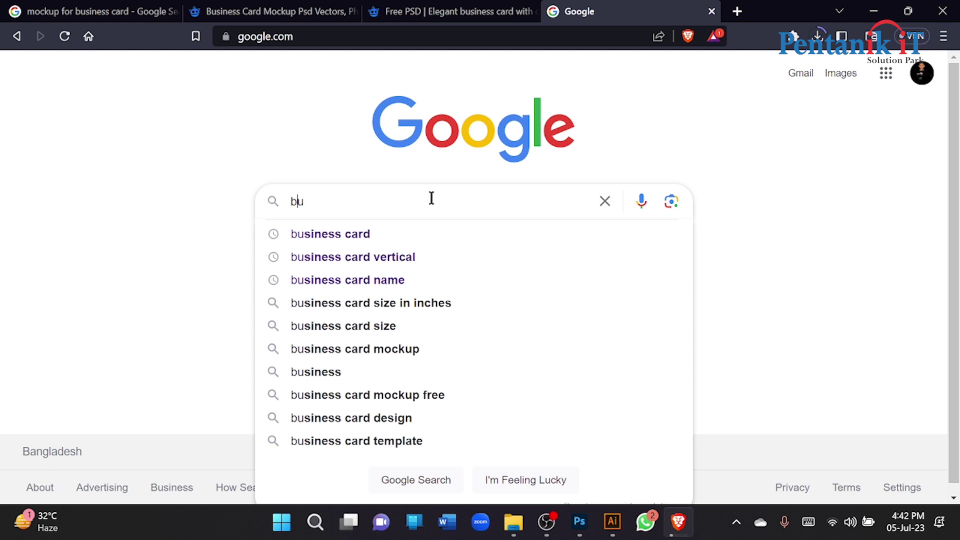
{"action": "type", "text": "siness card"}
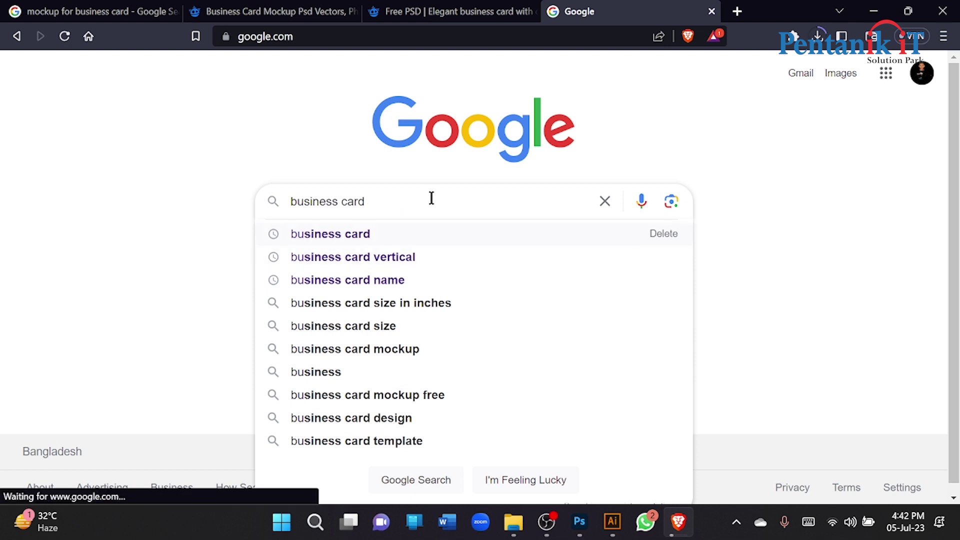
{"action": "type", "text": " mockup free download 2023"}
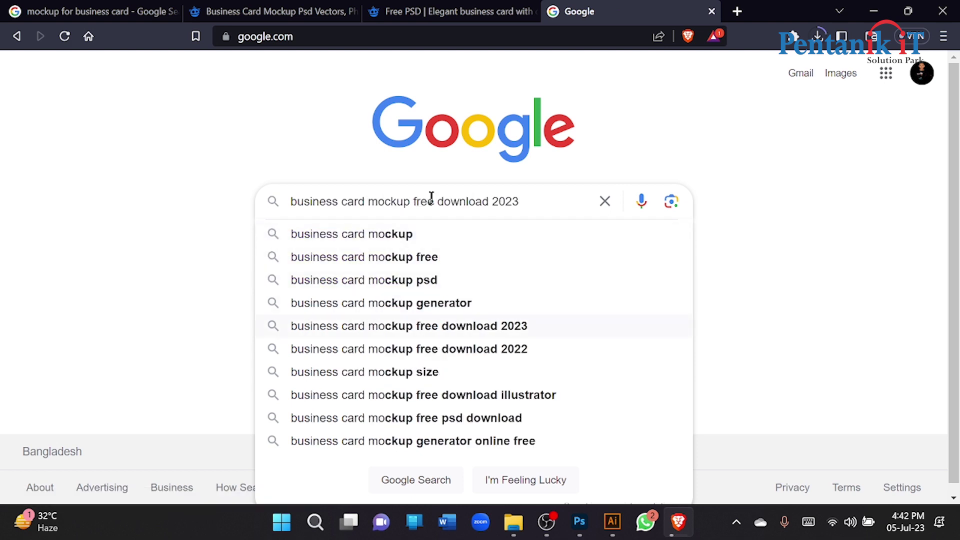
{"action": "key", "text": "Return"}
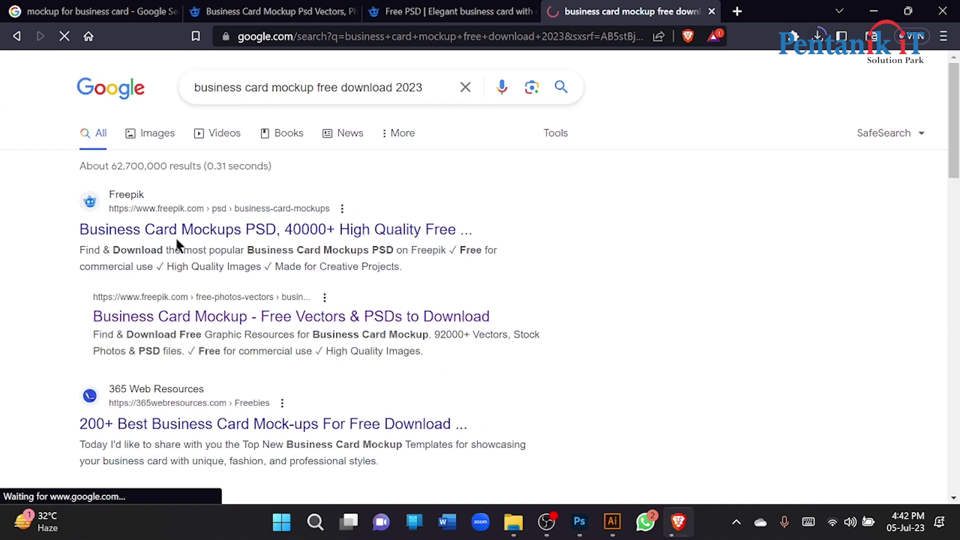
{"action": "scroll", "coordinate": [167, 247], "scroll_direction": "down", "scroll_amount": 5}
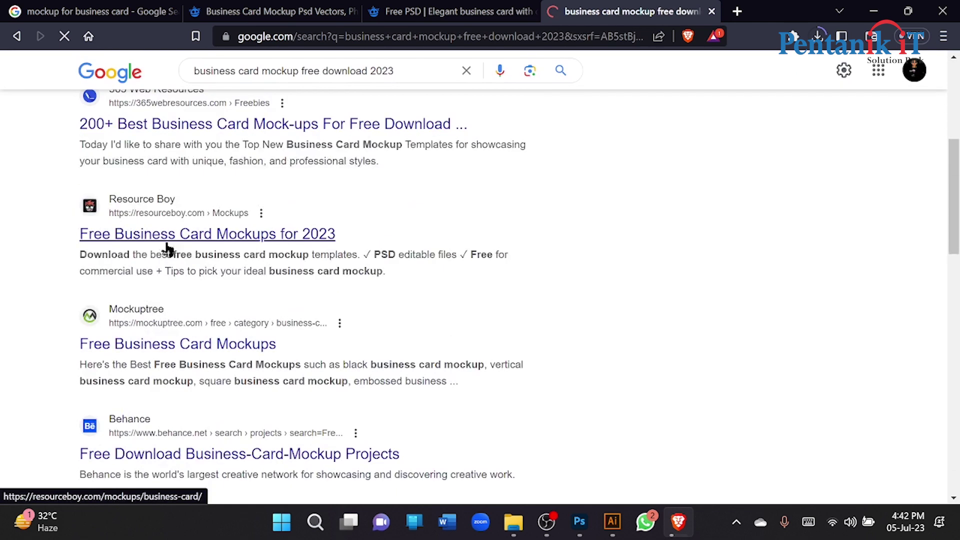
{"action": "left_click", "coordinate": [173, 125]}
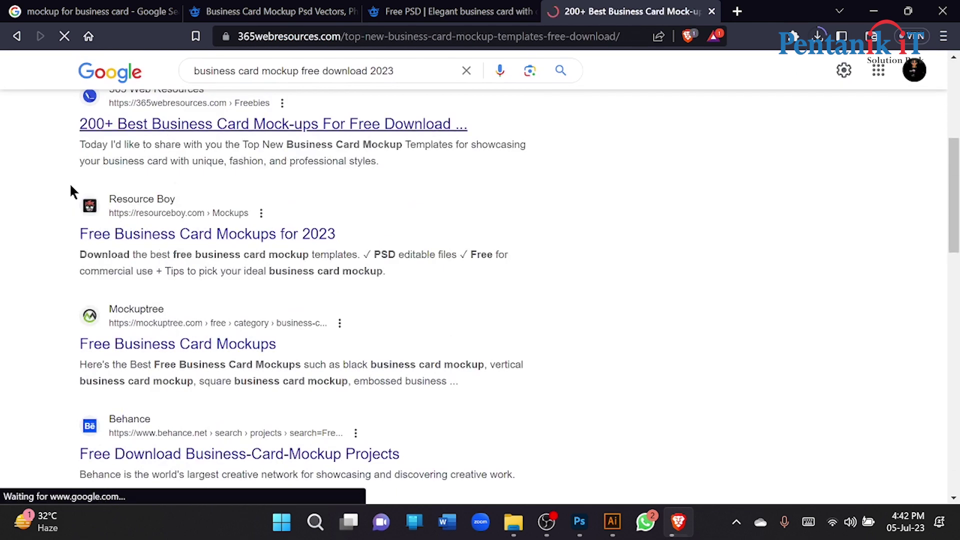
- Look through the business card mockup templates listed in the 365 Web Resources article for a suitable horizontal design
{"action": "scroll", "coordinate": [2, 210], "scroll_direction": "down", "scroll_amount": 4}
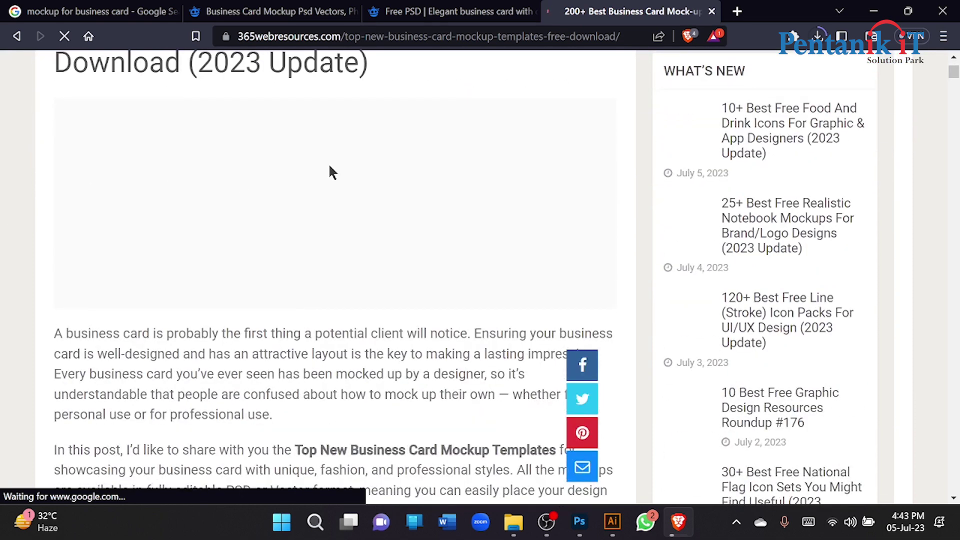
{"action": "scroll", "coordinate": [330, 173], "scroll_direction": "down", "scroll_amount": 10}
{"action": "scroll", "coordinate": [70, 173], "scroll_direction": "down", "scroll_amount": 10}
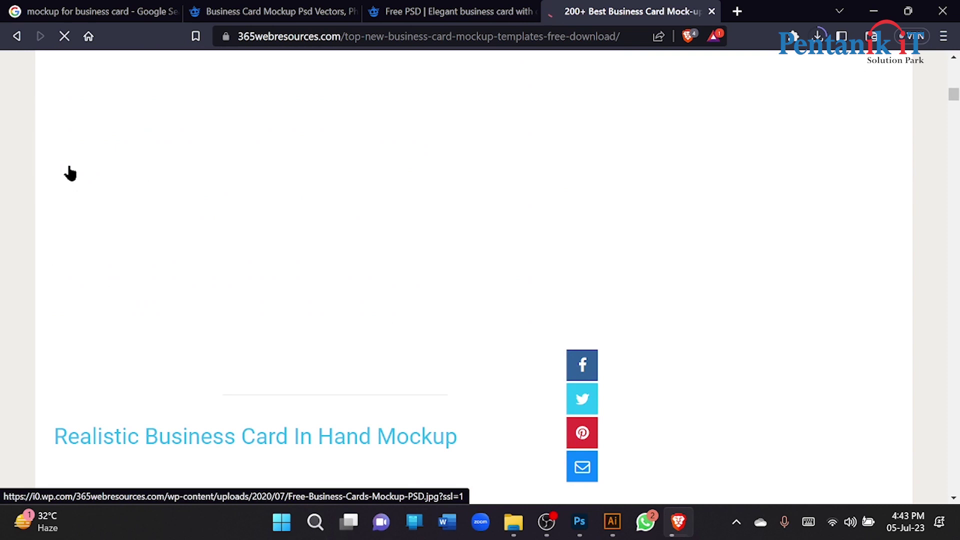
{"action": "scroll", "coordinate": [78, 177], "scroll_direction": "down", "scroll_amount": 10}
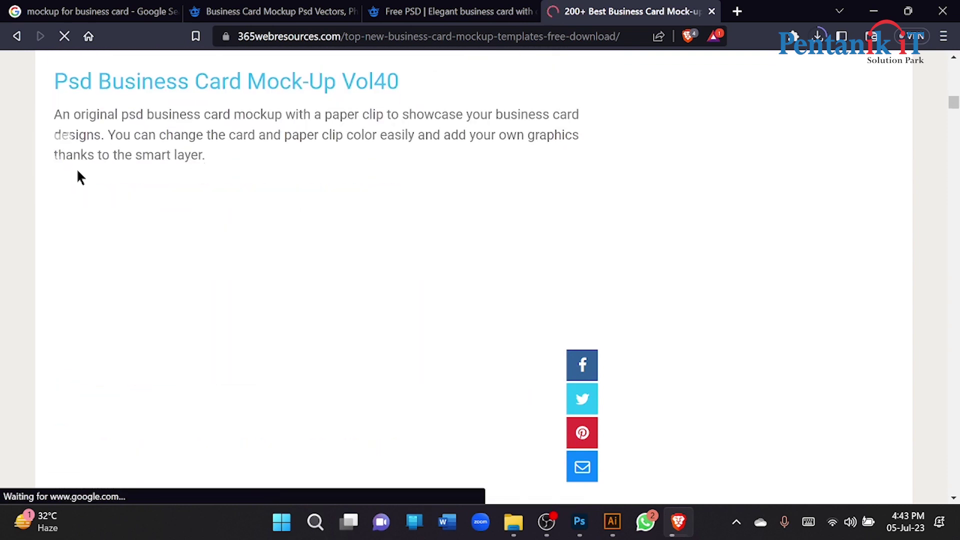
{"action": "scroll", "coordinate": [77, 172], "scroll_direction": "down", "scroll_amount": 10}
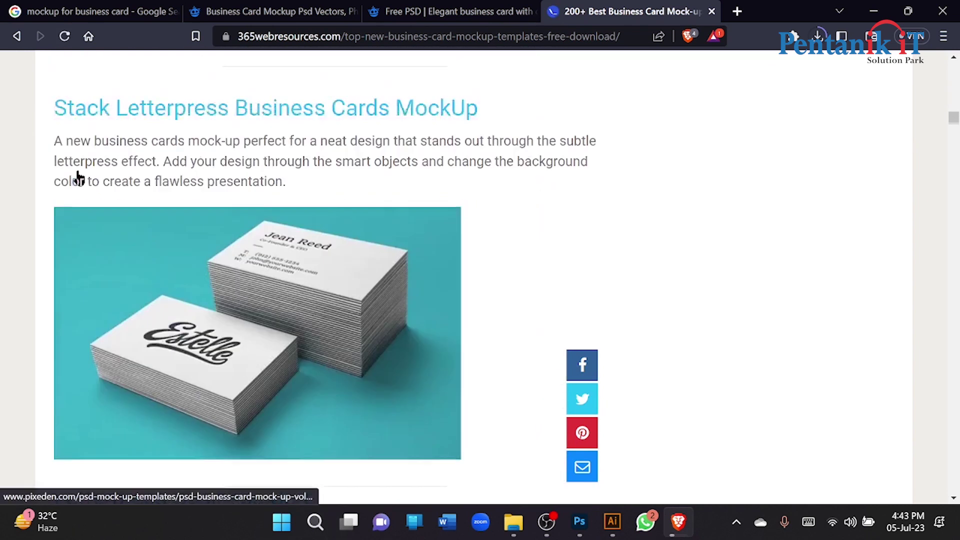
{"action": "scroll", "coordinate": [80, 177], "scroll_direction": "down", "scroll_amount": 10}
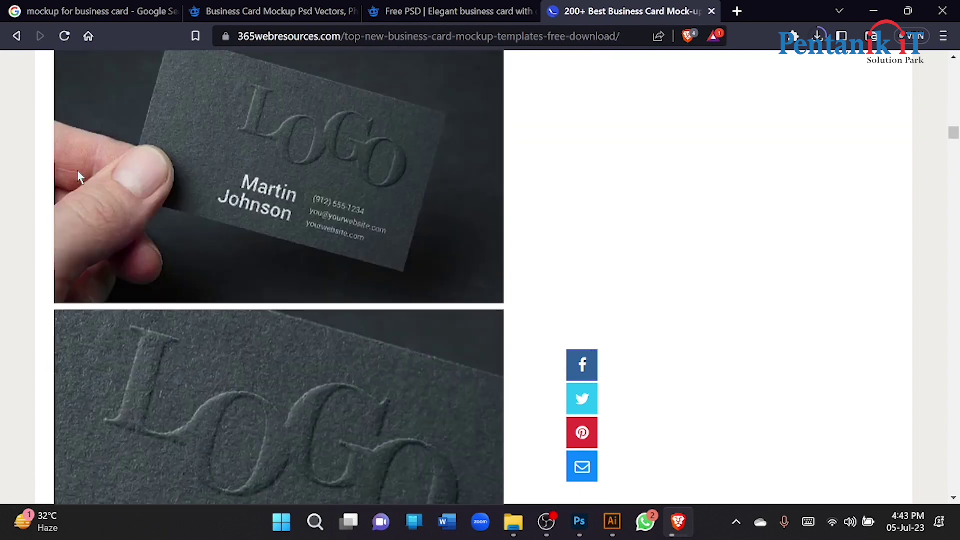
{"action": "scroll", "coordinate": [79, 180], "scroll_direction": "down", "scroll_amount": 4}
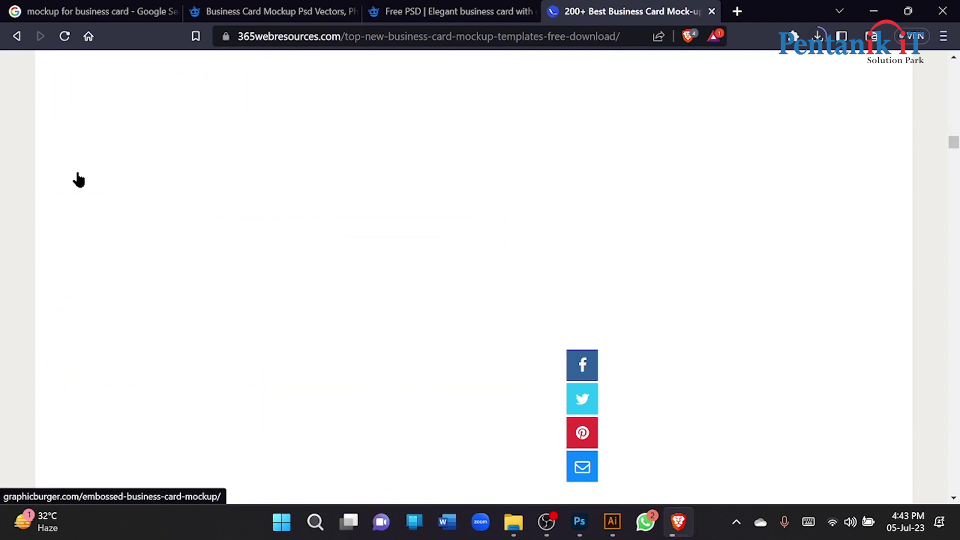
{"action": "scroll", "coordinate": [79, 180], "scroll_direction": "down", "scroll_amount": 10}
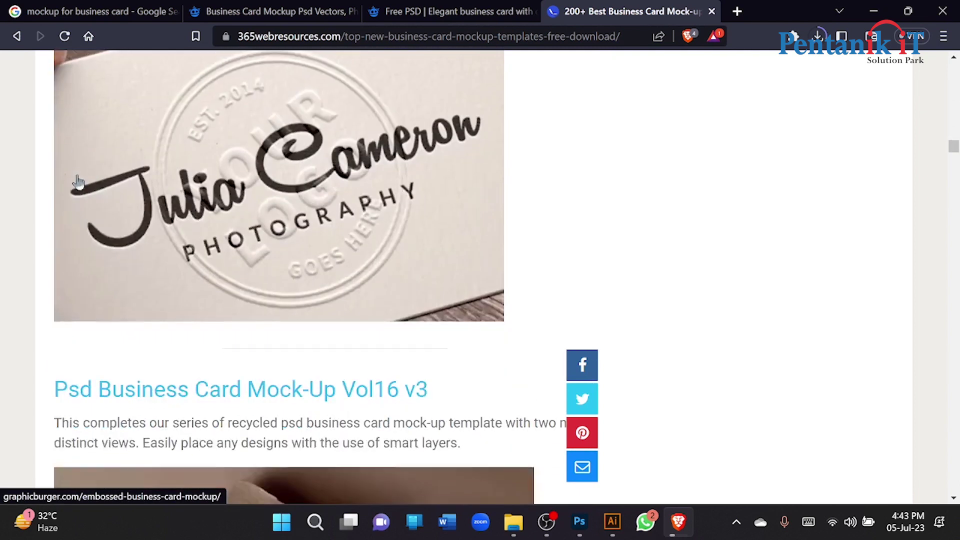
{"action": "scroll", "coordinate": [79, 182], "scroll_direction": "down", "scroll_amount": 6}
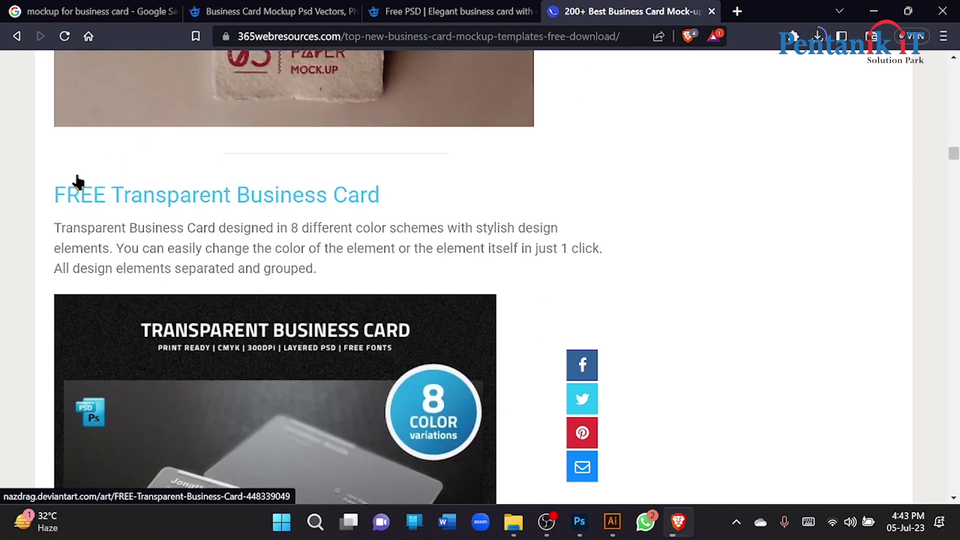
{"action": "scroll", "coordinate": [79, 182], "scroll_direction": "down", "scroll_amount": 5}
{"action": "scroll", "coordinate": [78, 183], "scroll_direction": "down", "scroll_amount": 15}
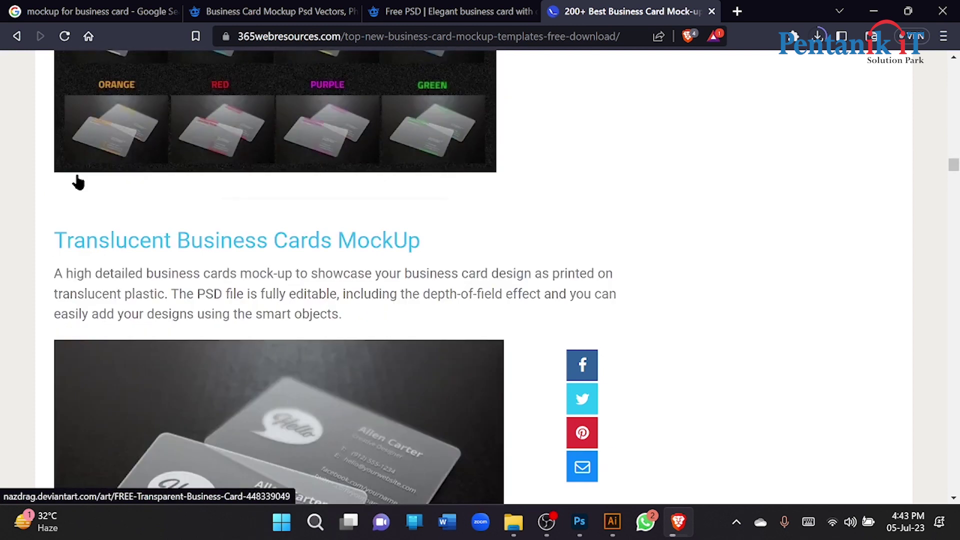
- Examine the square, photography and other free business card mockups further down the 365 Web Resources article
{"action": "scroll", "coordinate": [392, 201], "scroll_direction": "down", "scroll_amount": 16}
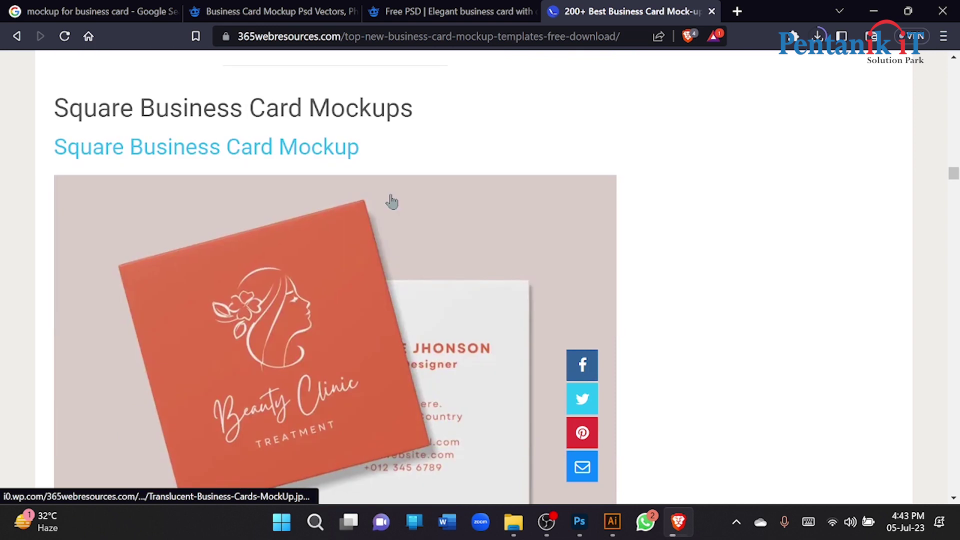
{"action": "scroll", "coordinate": [392, 201], "scroll_direction": "down", "scroll_amount": 8}
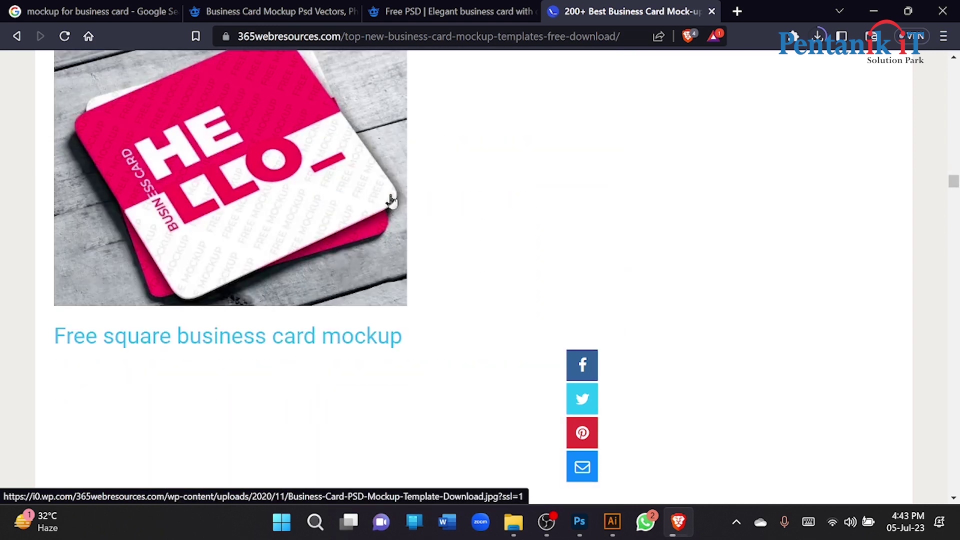
{"action": "scroll", "coordinate": [392, 201], "scroll_direction": "down", "scroll_amount": 15}
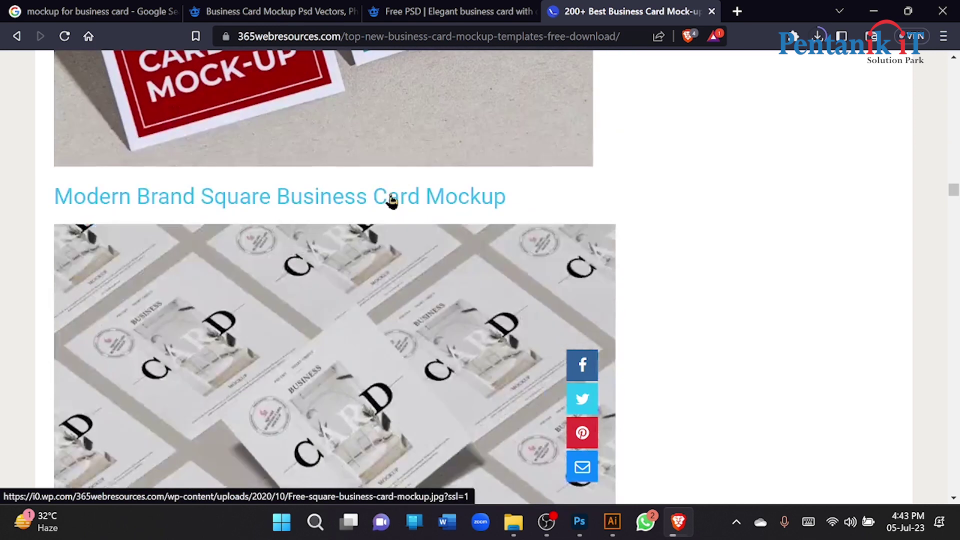
{"action": "scroll", "coordinate": [391, 201], "scroll_direction": "down", "scroll_amount": 12}
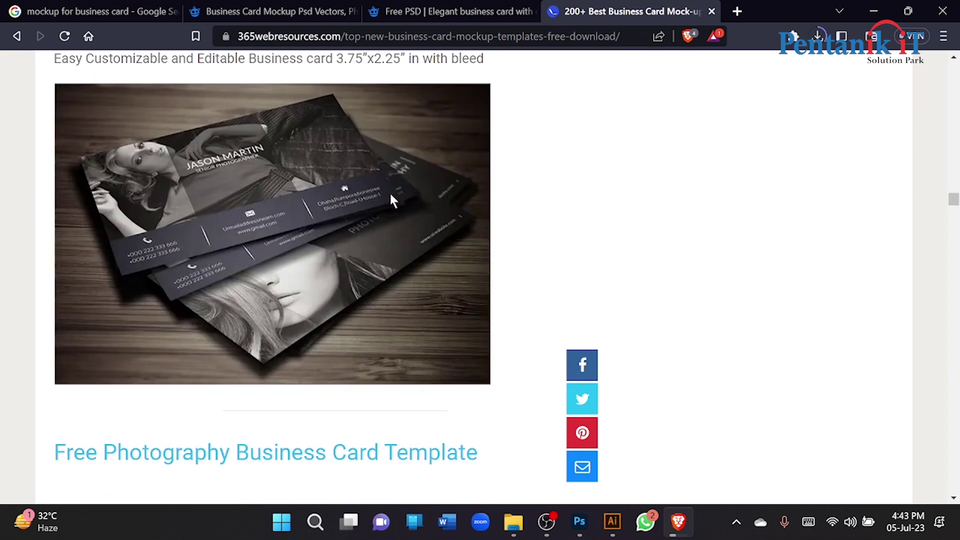
{"action": "scroll", "coordinate": [391, 200], "scroll_direction": "down", "scroll_amount": 15}
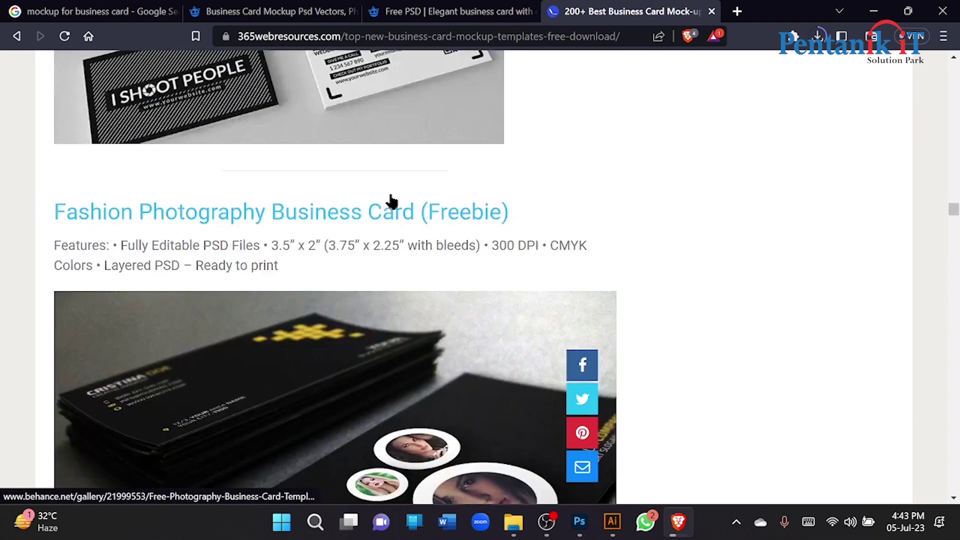
{"action": "scroll", "coordinate": [392, 201], "scroll_direction": "down", "scroll_amount": 15}
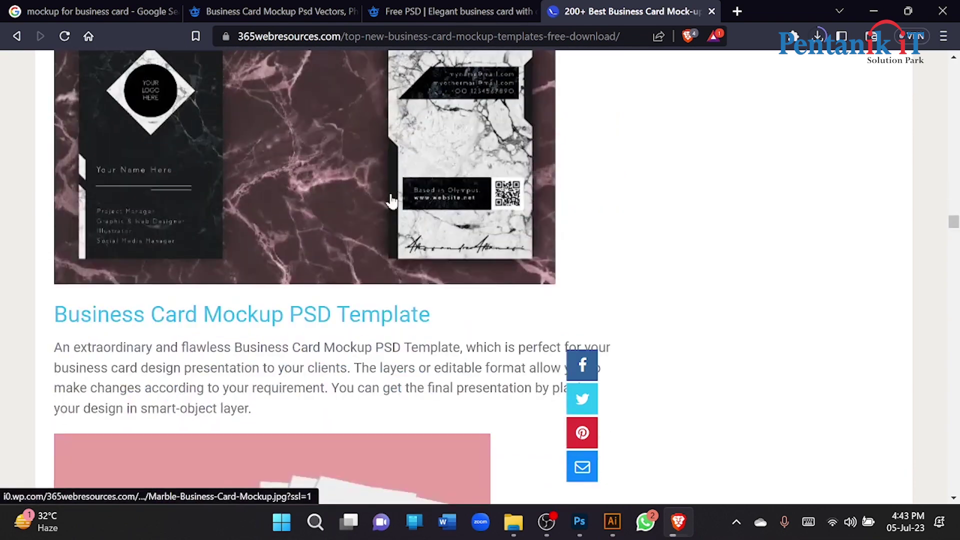
{"action": "scroll", "coordinate": [391, 201], "scroll_direction": "down", "scroll_amount": 15}
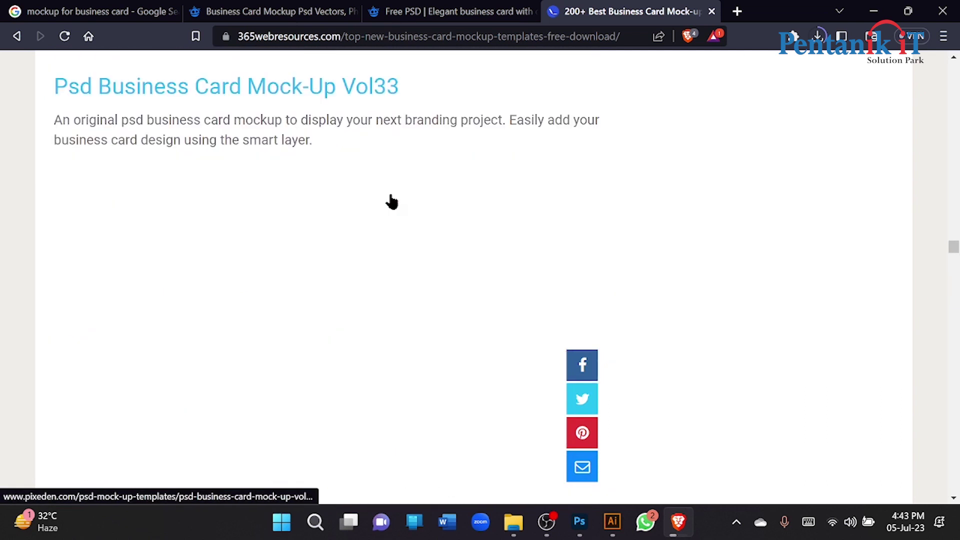
{"action": "scroll", "coordinate": [391, 201], "scroll_direction": "down", "scroll_amount": 6}
{"action": "scroll", "coordinate": [392, 200], "scroll_direction": "up", "scroll_amount": 4}
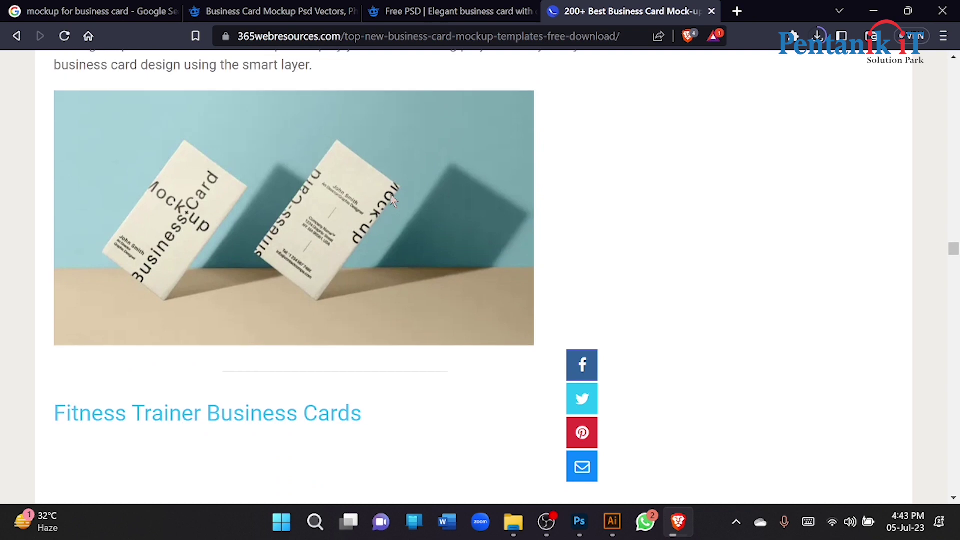
{"action": "scroll", "coordinate": [394, 200], "scroll_direction": "down", "scroll_amount": 8}
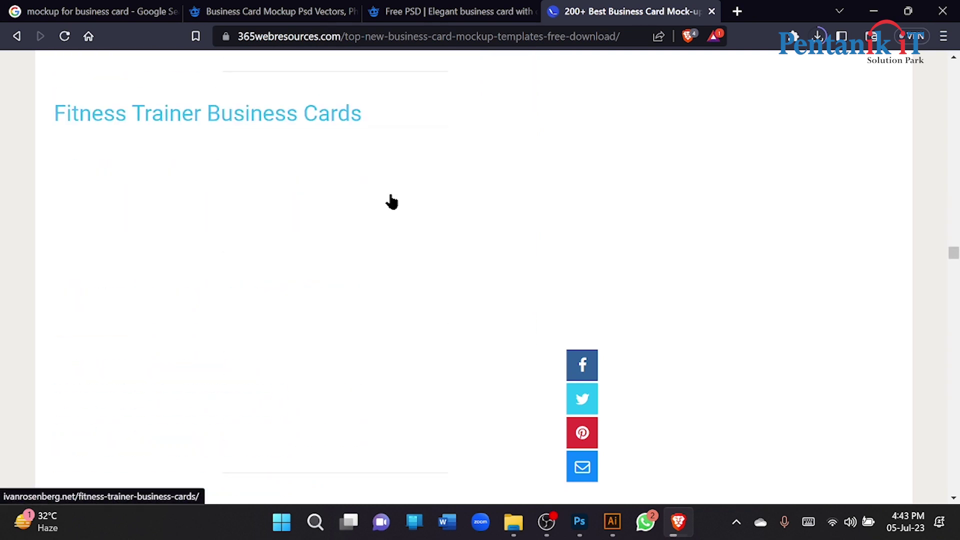
{"action": "scroll", "coordinate": [3, 241], "scroll_direction": "down", "scroll_amount": 9}
{"action": "scroll", "coordinate": [2, 241], "scroll_direction": "up", "scroll_amount": 7}
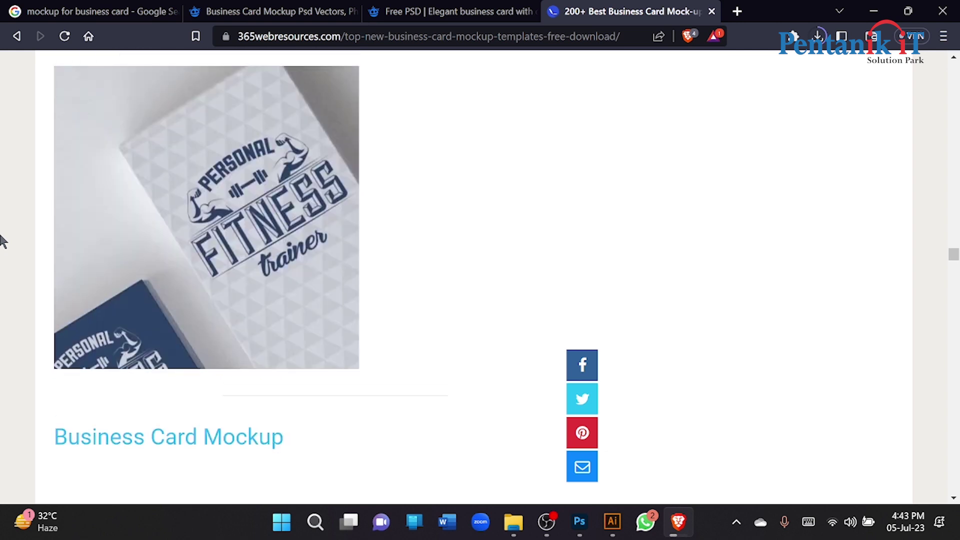
{"action": "scroll", "coordinate": [2, 241], "scroll_direction": "down", "scroll_amount": 6}
{"action": "scroll", "coordinate": [3, 242], "scroll_direction": "down", "scroll_amount": 9}
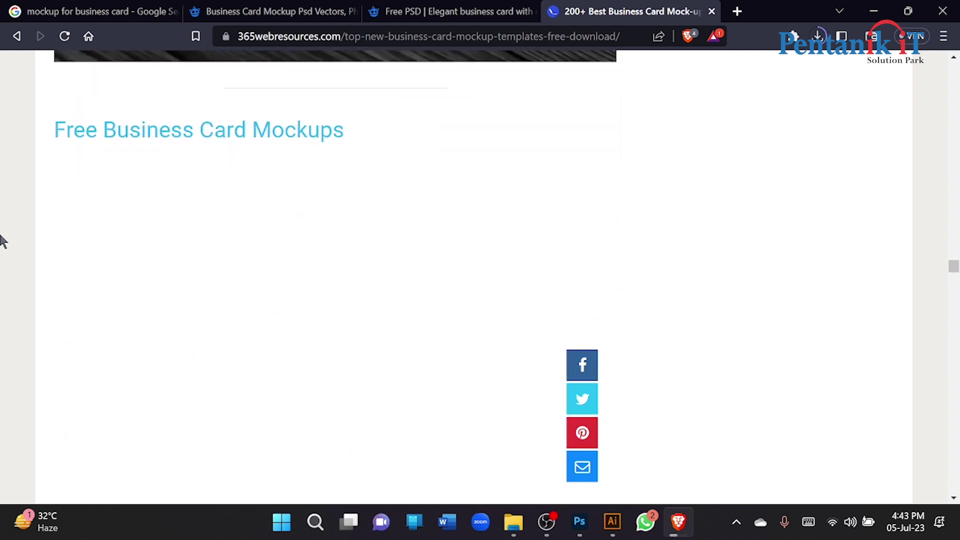
{"action": "scroll", "coordinate": [269, 179], "scroll_direction": "down", "scroll_amount": 15}
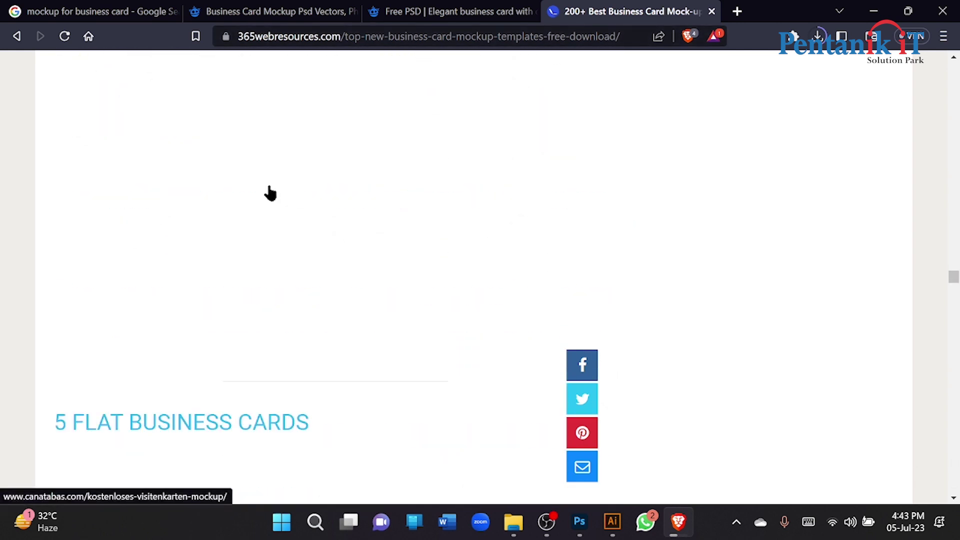
{"action": "scroll", "coordinate": [332, 155], "scroll_direction": "down", "scroll_amount": 9}
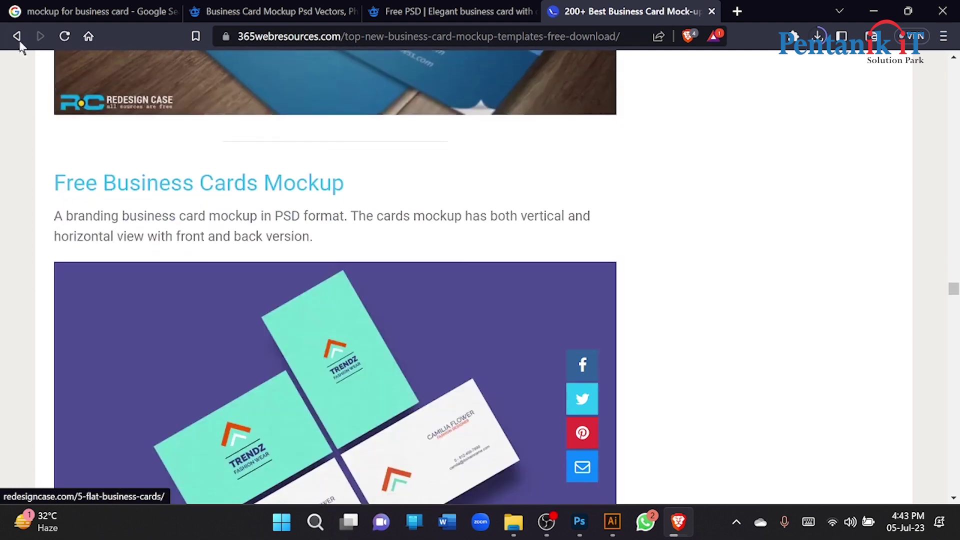
- Return to the Google results and open Mockuptree's "Free Business Card Mockups" page
{"action": "left_click", "coordinate": [18, 36]}
{"action": "scroll", "coordinate": [320, 200], "scroll_direction": "down", "scroll_amount": 4}
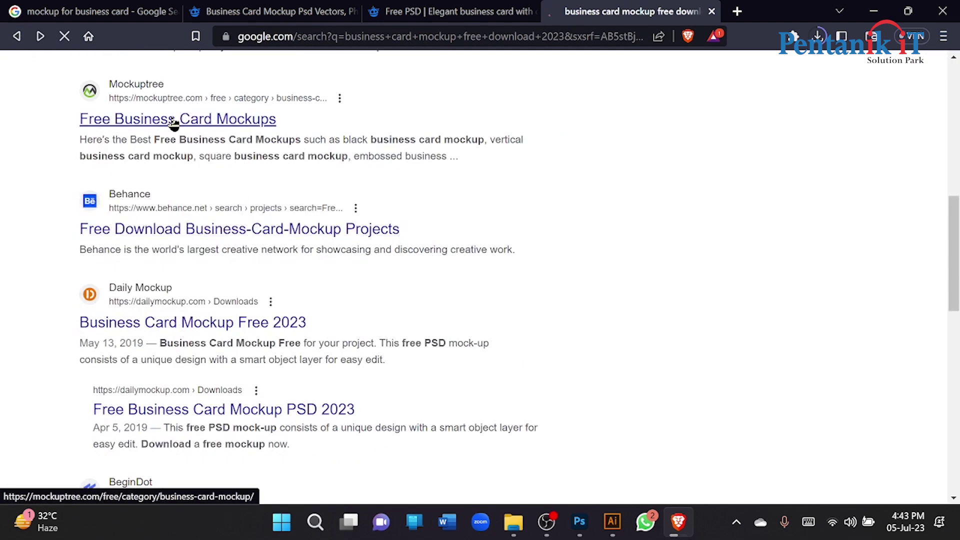
{"action": "scroll", "coordinate": [175, 255], "scroll_direction": "down", "scroll_amount": 8}
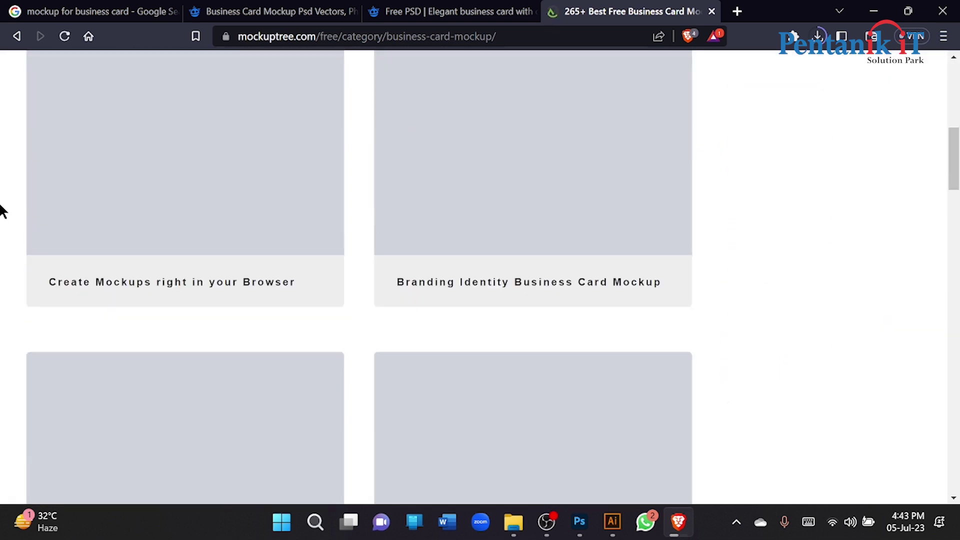
- Examine the first business card mockups on Mockuptree and the site's Apple and Outdoor mockup categories
{"action": "scroll", "coordinate": [2, 211], "scroll_direction": "down", "scroll_amount": 15}
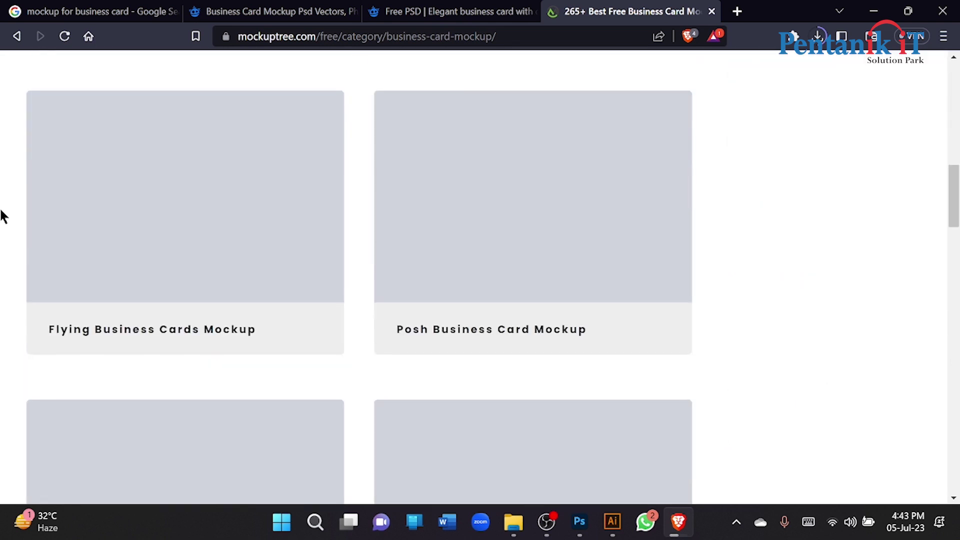
{"action": "scroll", "coordinate": [6, 210], "scroll_direction": "up", "scroll_amount": 12}
{"action": "scroll", "coordinate": [6, 210], "scroll_direction": "down", "scroll_amount": 6}
{"action": "scroll", "coordinate": [3, 205], "scroll_direction": "down", "scroll_amount": 3}
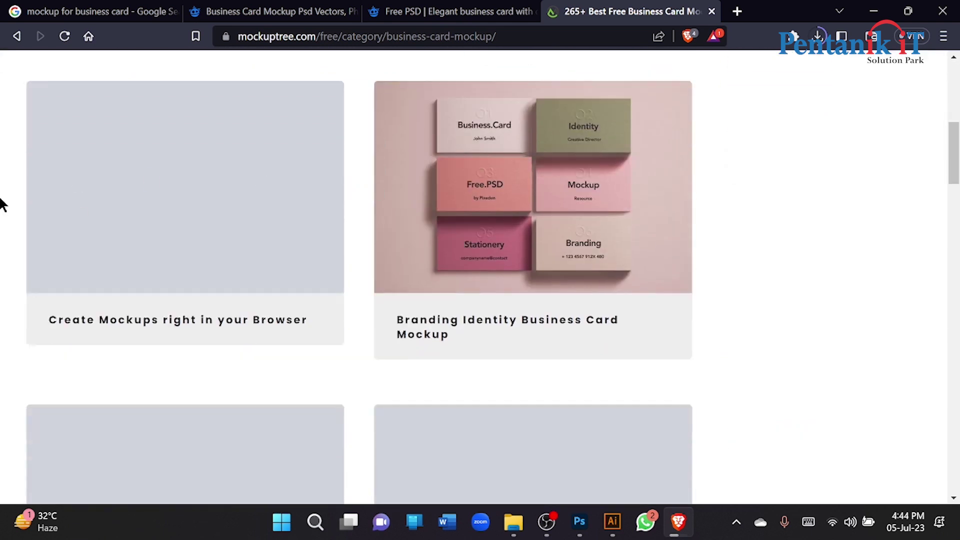
{"action": "scroll", "coordinate": [2, 205], "scroll_direction": "up", "scroll_amount": 3}
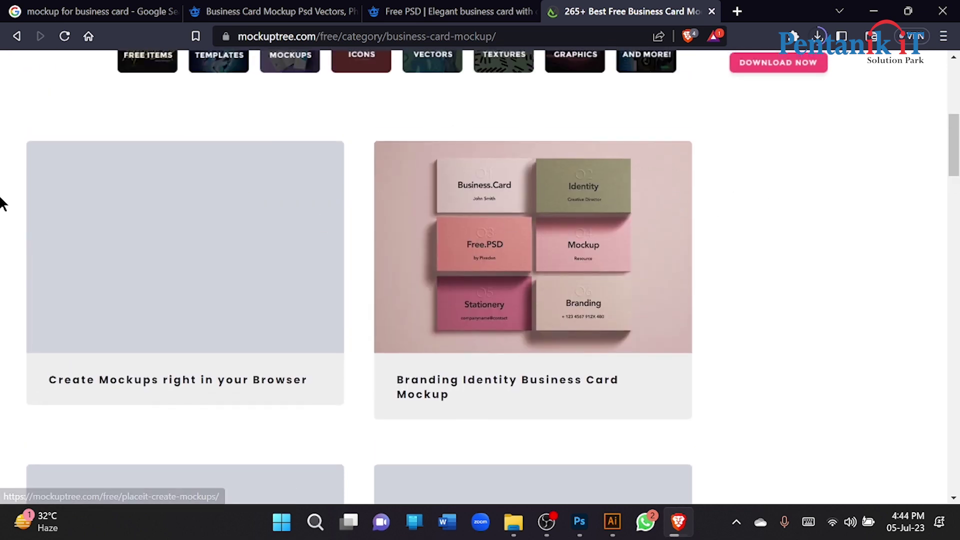
{"action": "scroll", "coordinate": [2, 204], "scroll_direction": "down", "scroll_amount": 4}
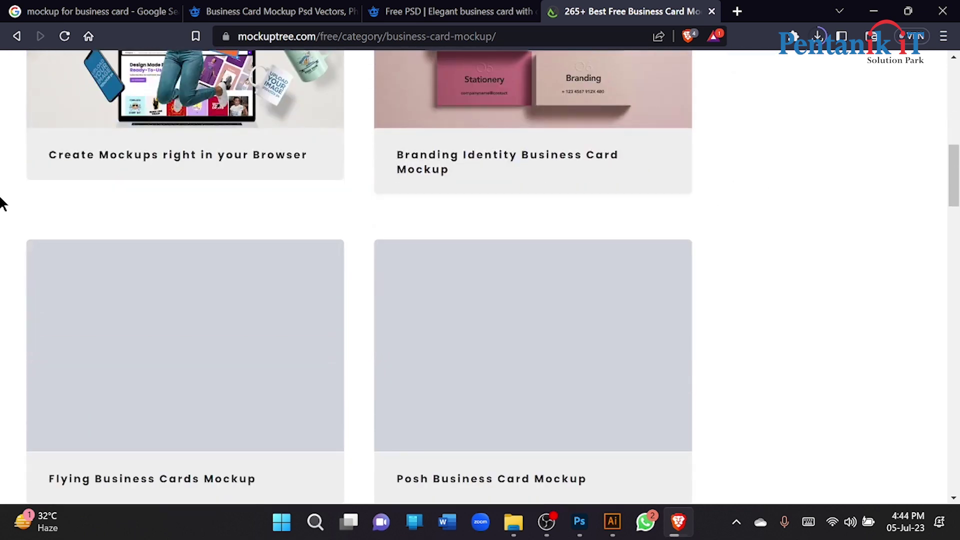
{"action": "scroll", "coordinate": [2, 204], "scroll_direction": "down", "scroll_amount": 2}
{"action": "scroll", "coordinate": [55, 203], "scroll_direction": "up", "scroll_amount": 8}
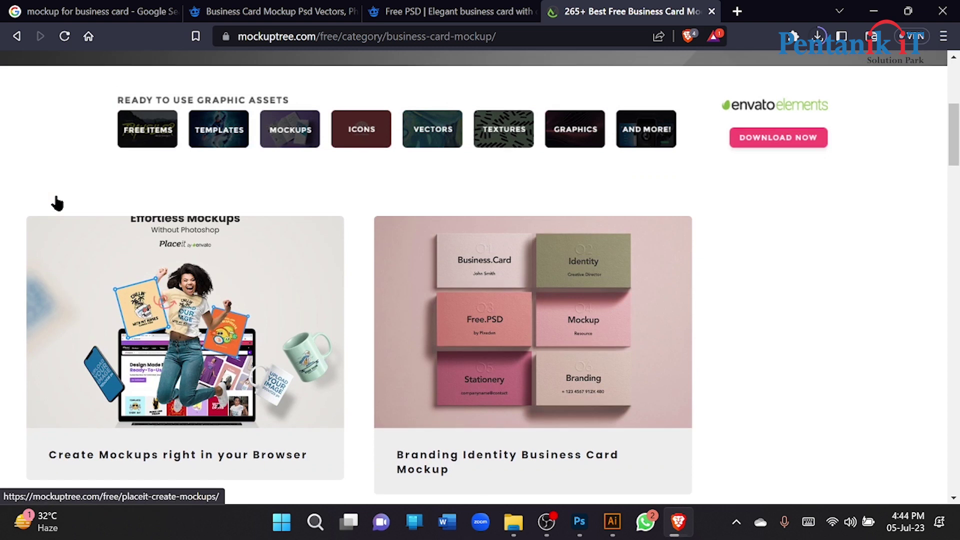
{"action": "scroll", "coordinate": [430, 195], "scroll_direction": "up", "scroll_amount": 6}
{"action": "mouse_move", "coordinate": [469, 188]}
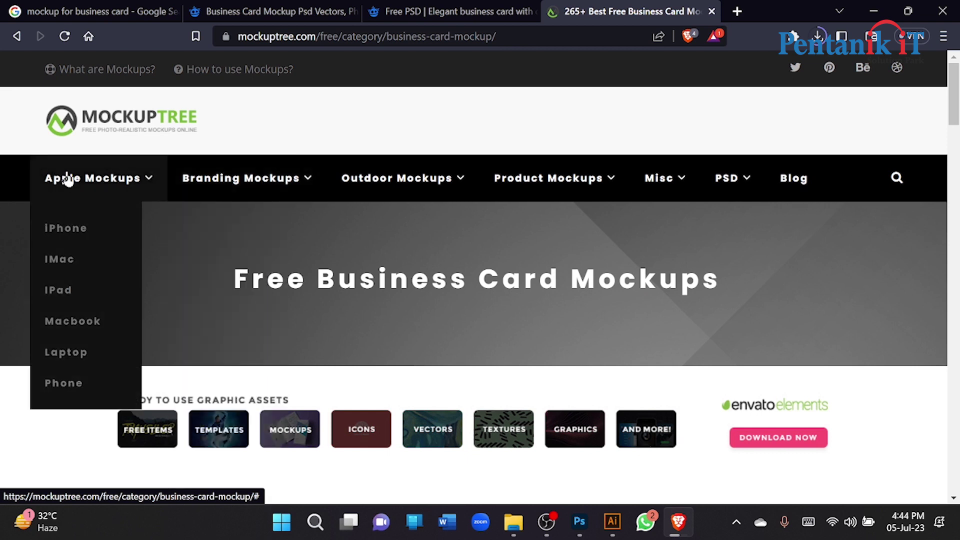
{"action": "mouse_move", "coordinate": [400, 182]}
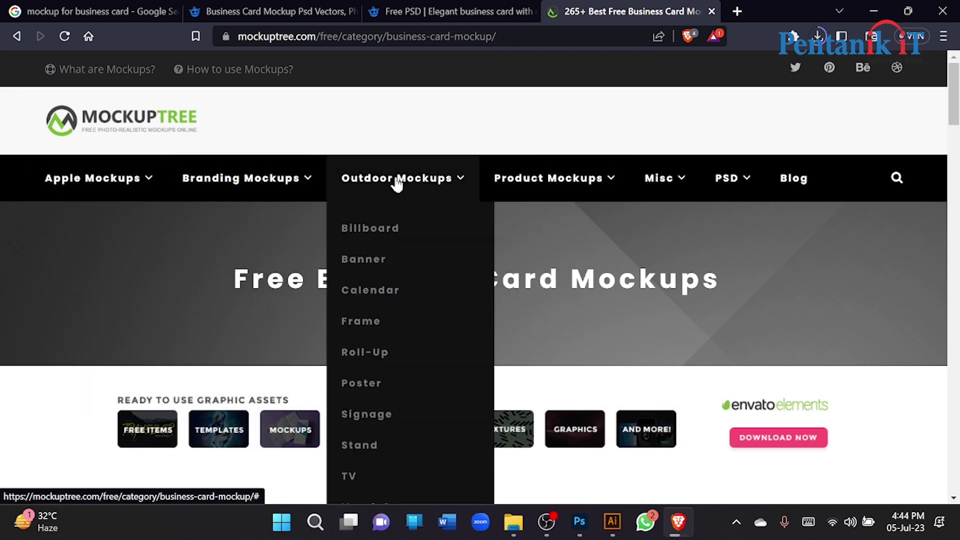
- Find the floating orange and pink business card mockup in the Mockuptree list and open it in a new tab
{"action": "scroll", "coordinate": [384, 245], "scroll_direction": "down", "scroll_amount": 4}
{"action": "scroll", "coordinate": [1, 178], "scroll_direction": "down", "scroll_amount": 15}
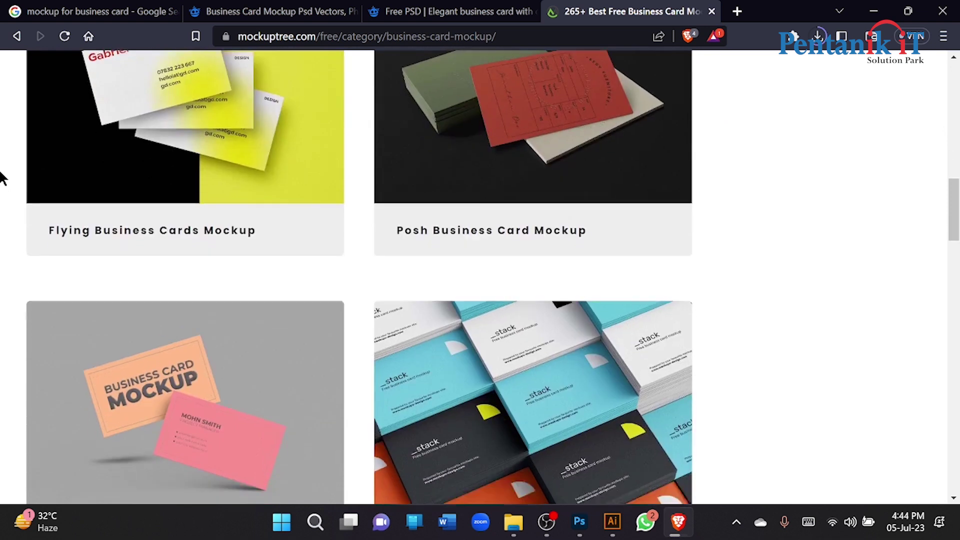
{"action": "scroll", "coordinate": [1, 178], "scroll_direction": "down", "scroll_amount": 4}
{"action": "right_click", "coordinate": [202, 155]}
{"action": "left_click", "coordinate": [250, 165]}
- Look through the remaining business card mockups on the Mockuptree page and check the Floating Business Cards Mockup PSD page
{"action": "scroll", "coordinate": [251, 176], "scroll_direction": "down", "scroll_amount": 6}
{"action": "scroll", "coordinate": [251, 176], "scroll_direction": "down", "scroll_amount": 4}
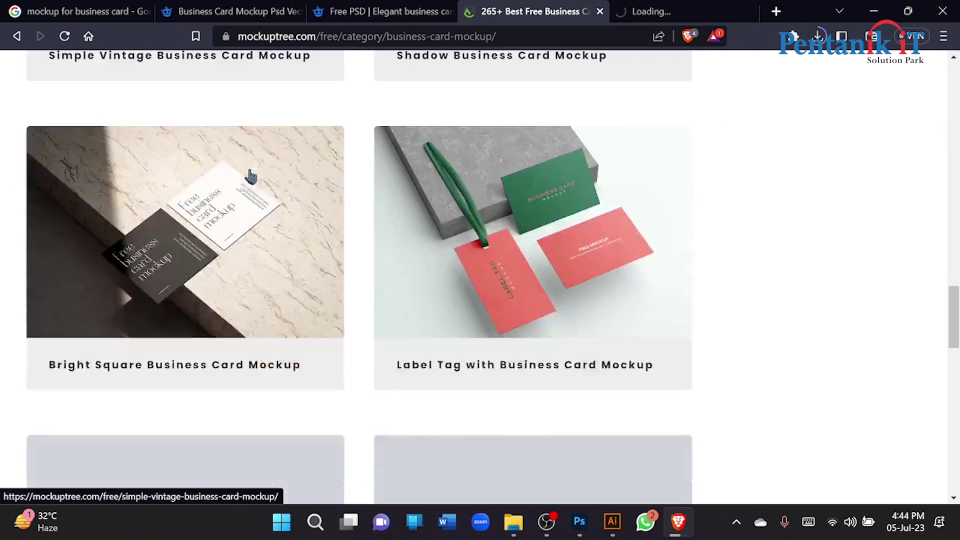
{"action": "scroll", "coordinate": [251, 176], "scroll_direction": "down", "scroll_amount": 1}
{"action": "scroll", "coordinate": [251, 176], "scroll_direction": "down", "scroll_amount": 4}
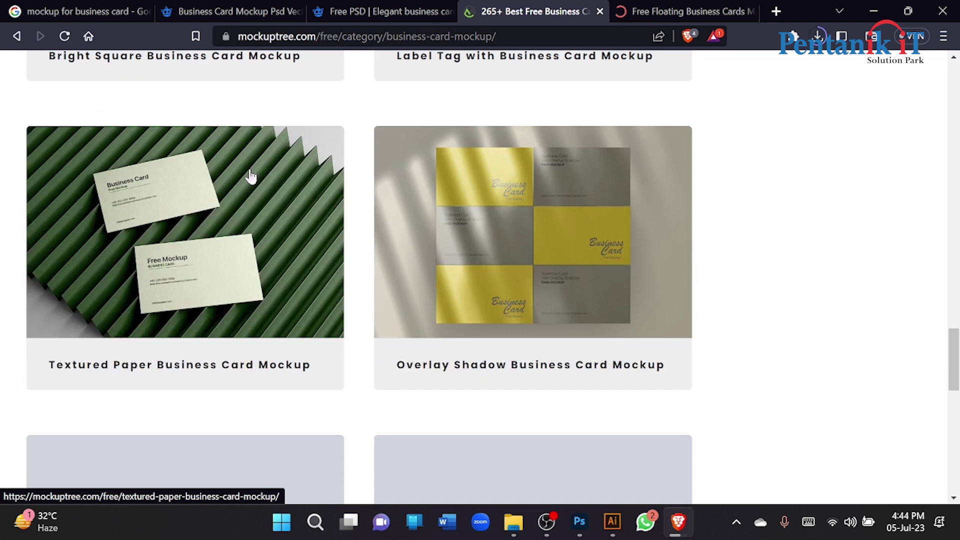
{"action": "scroll", "coordinate": [251, 176], "scroll_direction": "down", "scroll_amount": 8}
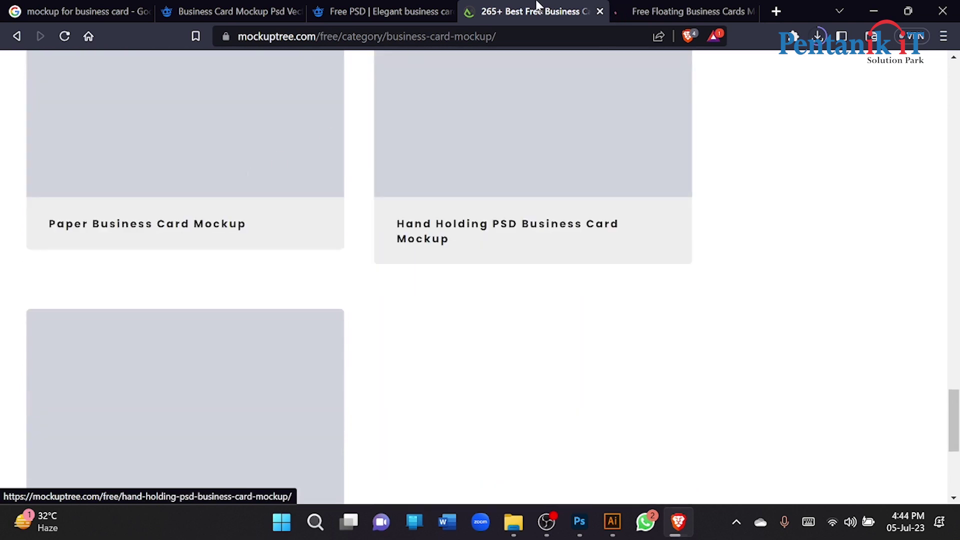
{"action": "left_click", "coordinate": [658, 7]}
{"action": "left_click", "coordinate": [570, 8]}
{"action": "left_click", "coordinate": [678, 8]}
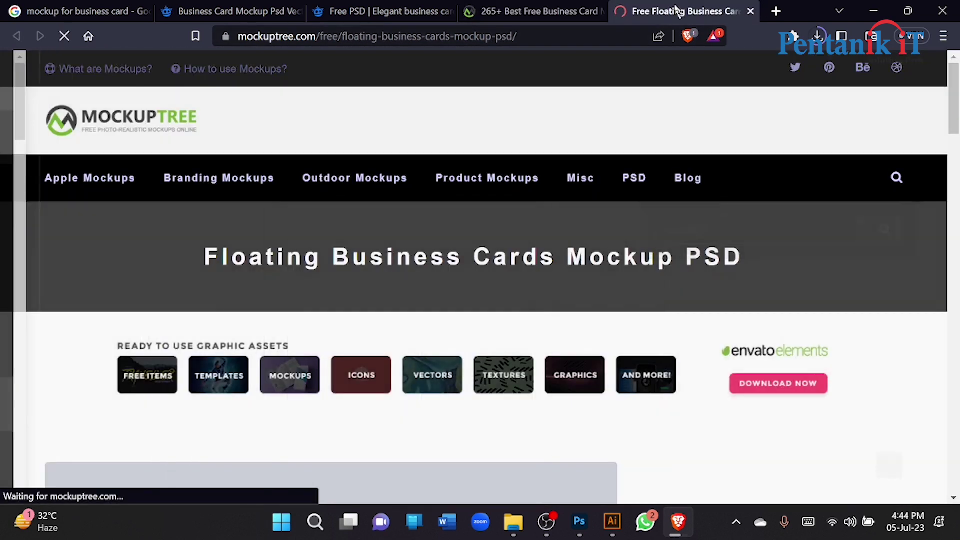
{"action": "scroll", "coordinate": [525, 203], "scroll_direction": "down", "scroll_amount": 4}
{"action": "scroll", "coordinate": [54, 241], "scroll_direction": "down", "scroll_amount": 5}
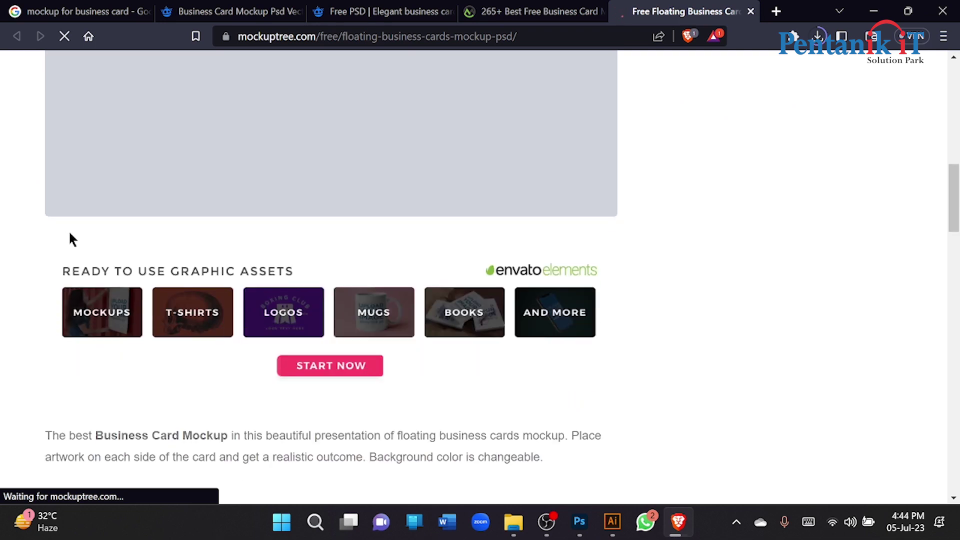
- Return to the Mockuptree business card list and open the Simple Vintage Business Card Mockup in a new tab
{"action": "left_click", "coordinate": [540, 11]}
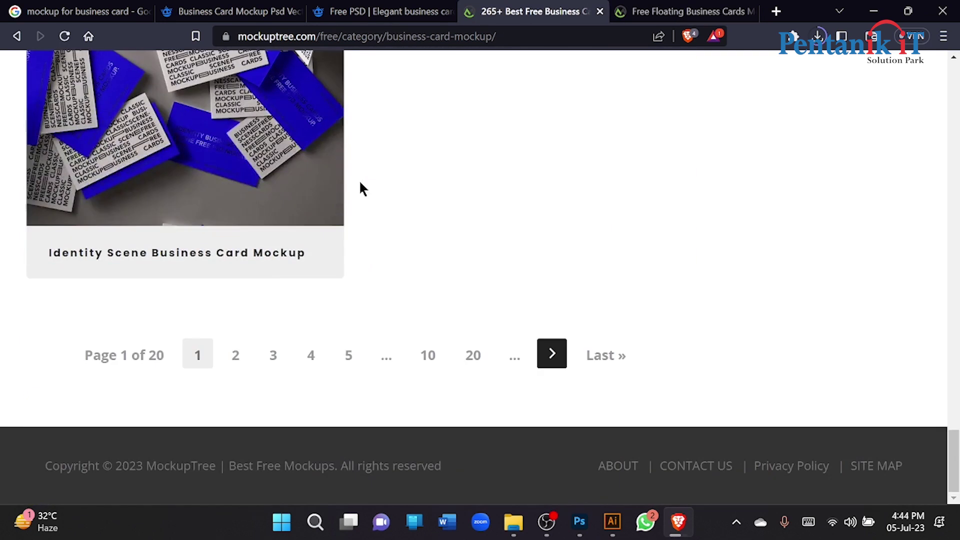
{"action": "scroll", "coordinate": [360, 184], "scroll_direction": "up", "scroll_amount": 5}
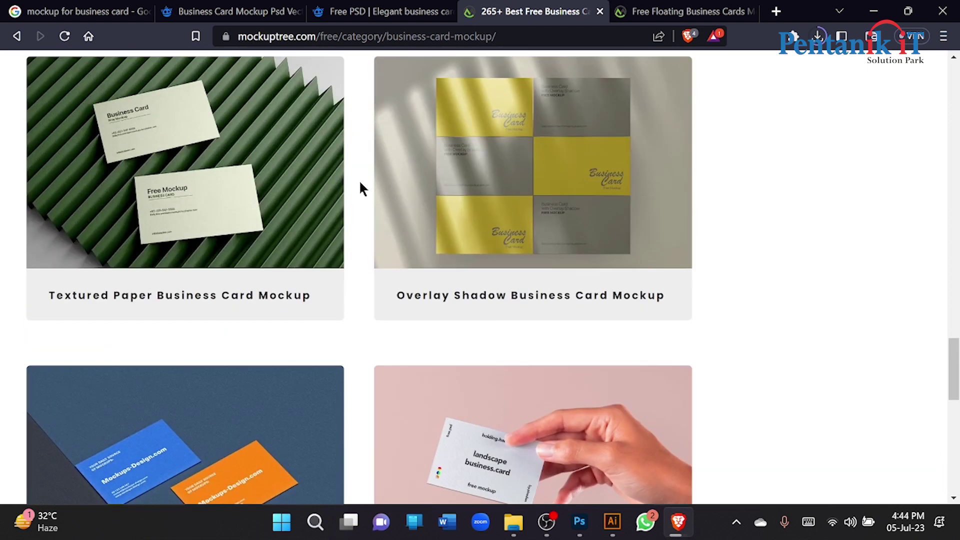
{"action": "scroll", "coordinate": [361, 185], "scroll_direction": "up", "scroll_amount": 15}
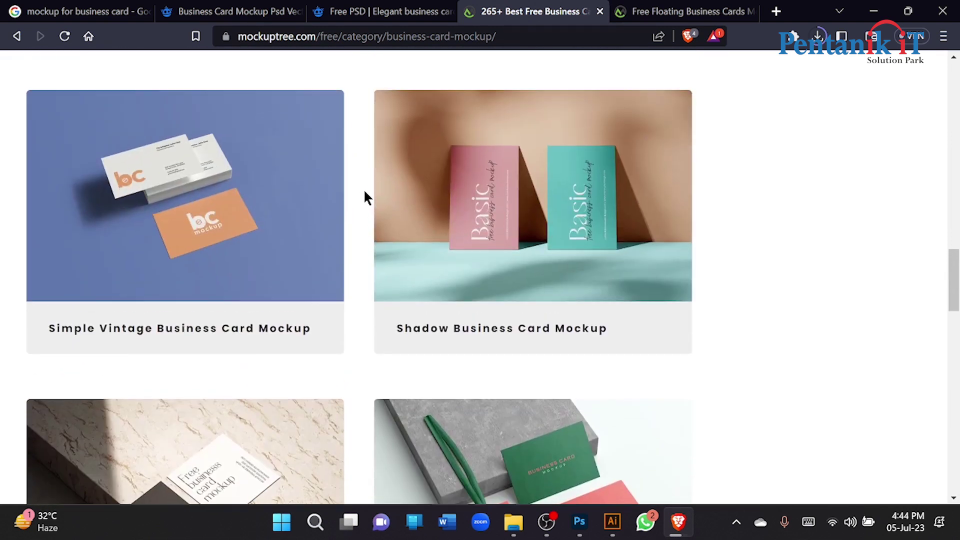
{"action": "scroll", "coordinate": [231, 246], "scroll_direction": "up", "scroll_amount": 3}
{"action": "scroll", "coordinate": [230, 246], "scroll_direction": "down", "scroll_amount": 6}
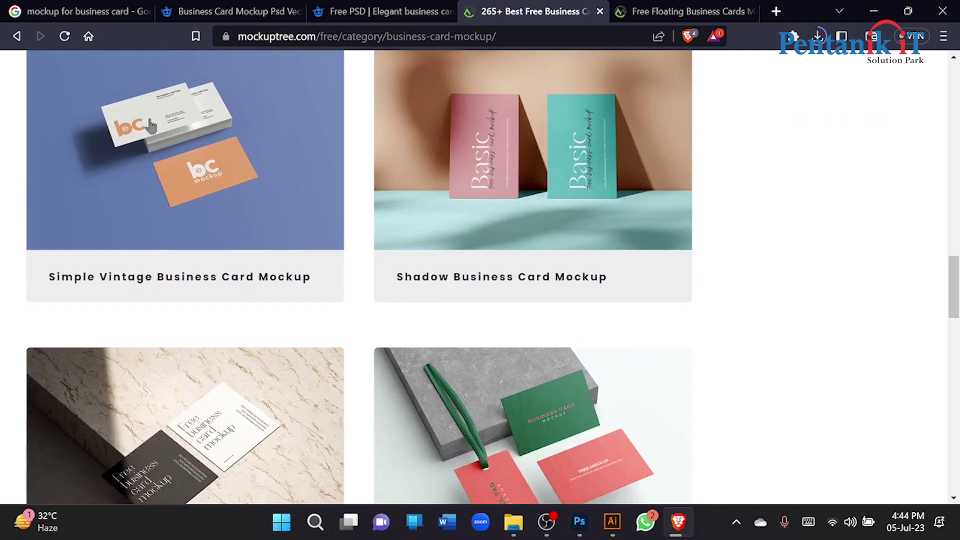
{"action": "right_click", "coordinate": [134, 122]}
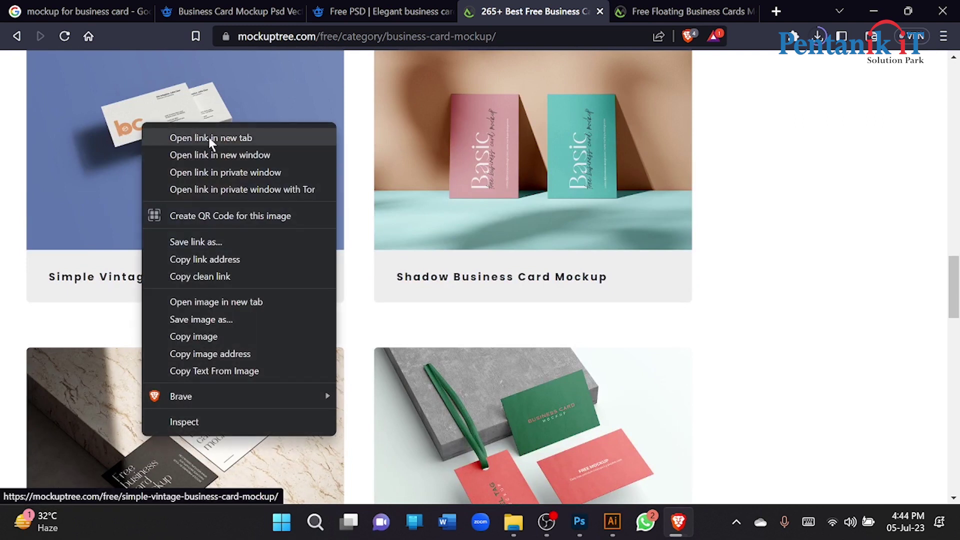
{"action": "left_click", "coordinate": [208, 137]}
- Check the Floating Business Cards Mockup page, and start the free download from the Simple Vintage Business Card Mockup page
{"action": "left_click", "coordinate": [560, 11]}
{"action": "scroll", "coordinate": [479, 176], "scroll_direction": "down", "scroll_amount": 6}
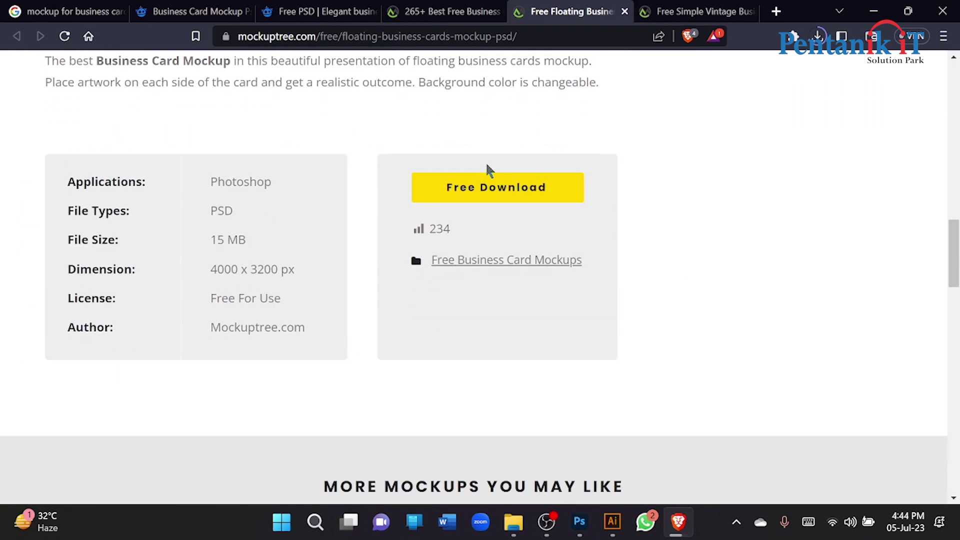
{"action": "left_click", "coordinate": [678, 15]}
{"action": "scroll", "coordinate": [510, 176], "scroll_direction": "down", "scroll_amount": 8}
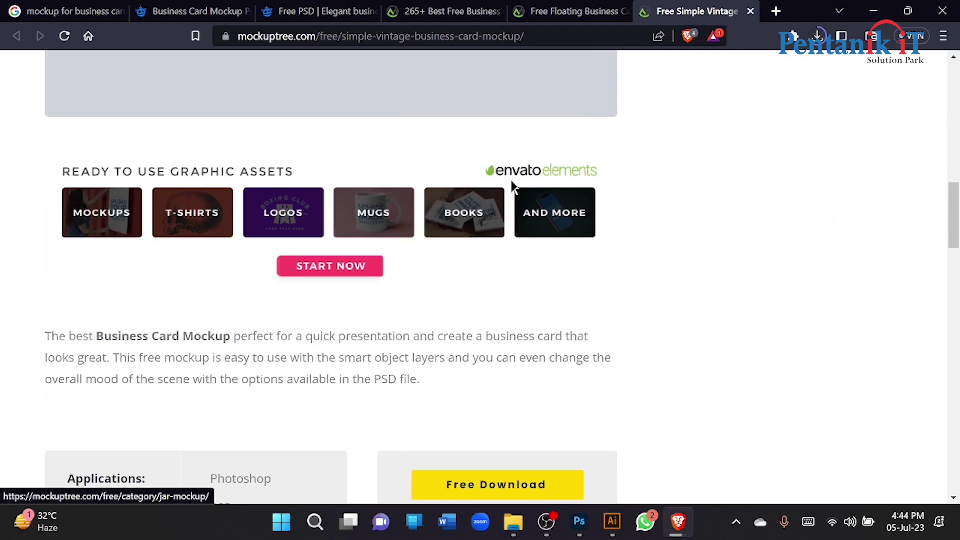
{"action": "scroll", "coordinate": [496, 230], "scroll_direction": "down", "scroll_amount": 3}
{"action": "left_click", "coordinate": [469, 333]}
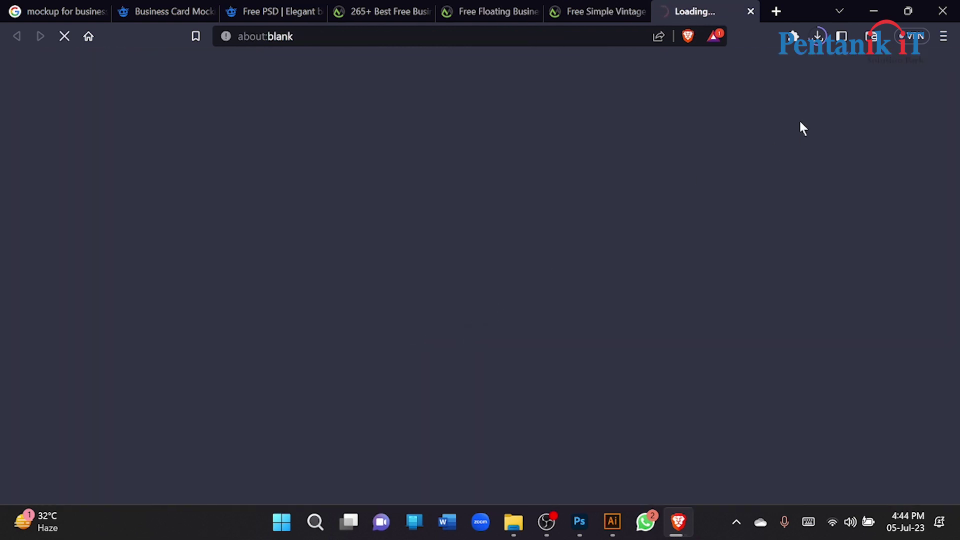
- Try to open 18150480.psd from the downloaded elegant-business-card-with-objects-levitating.zip archive, and close the archive
{"action": "left_click", "coordinate": [814, 48]}
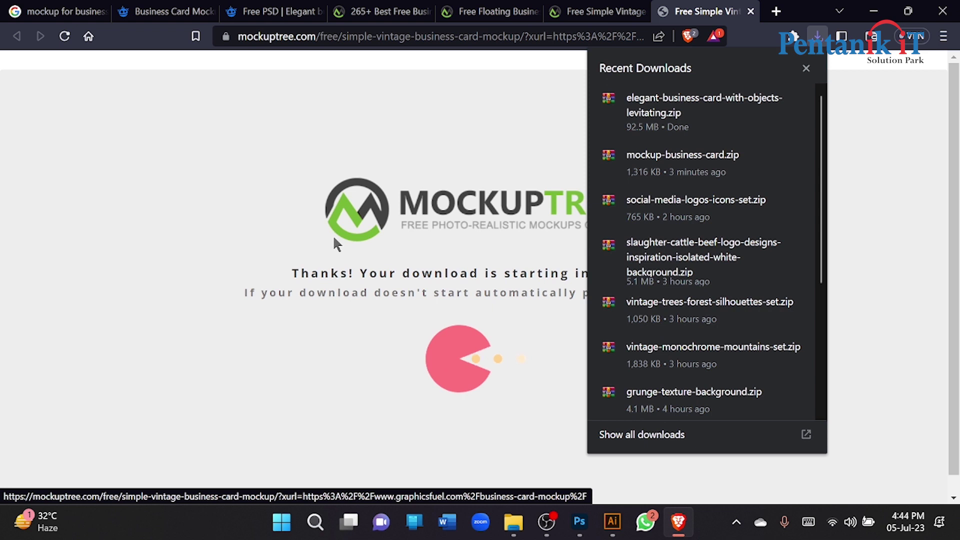
{"action": "left_click", "coordinate": [641, 107]}
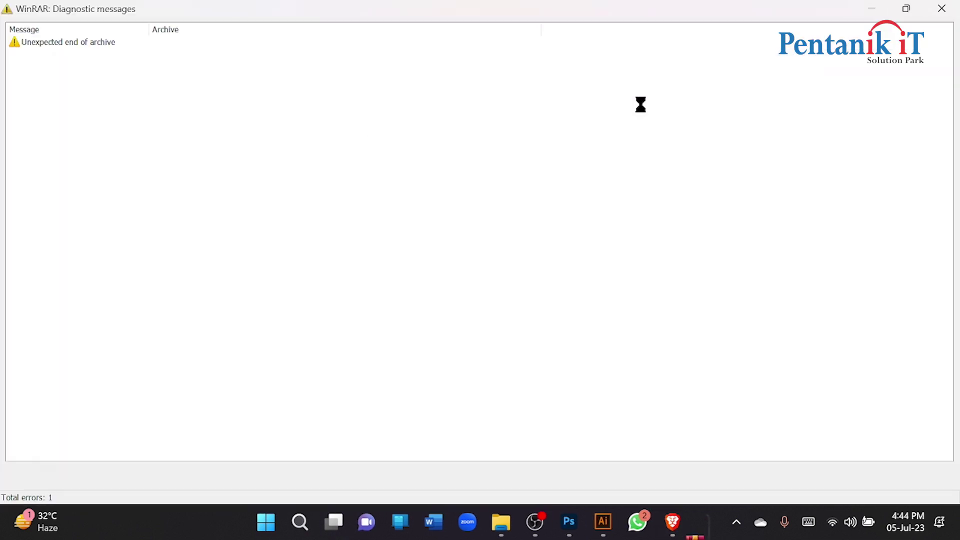
{"action": "key", "text": "Escape"}
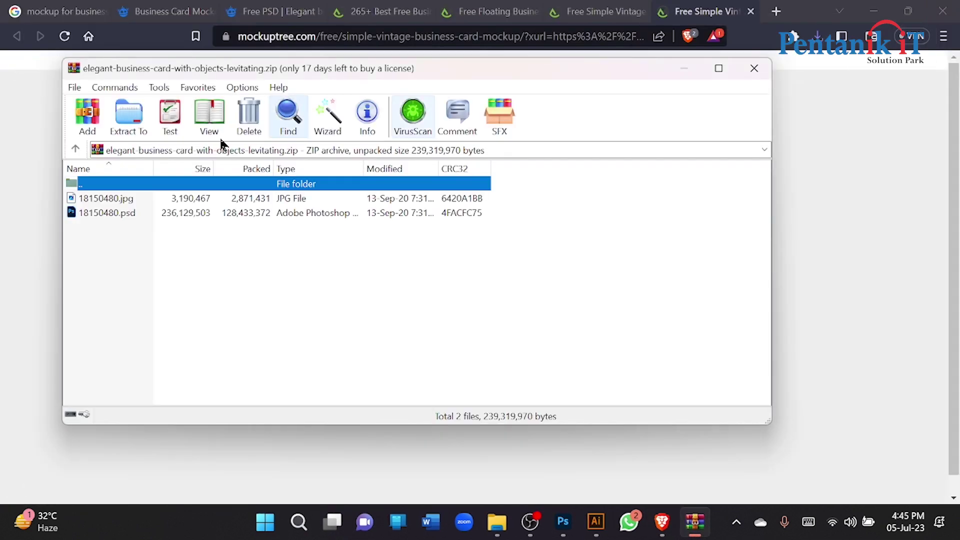
{"action": "double_click", "coordinate": [84, 217]}
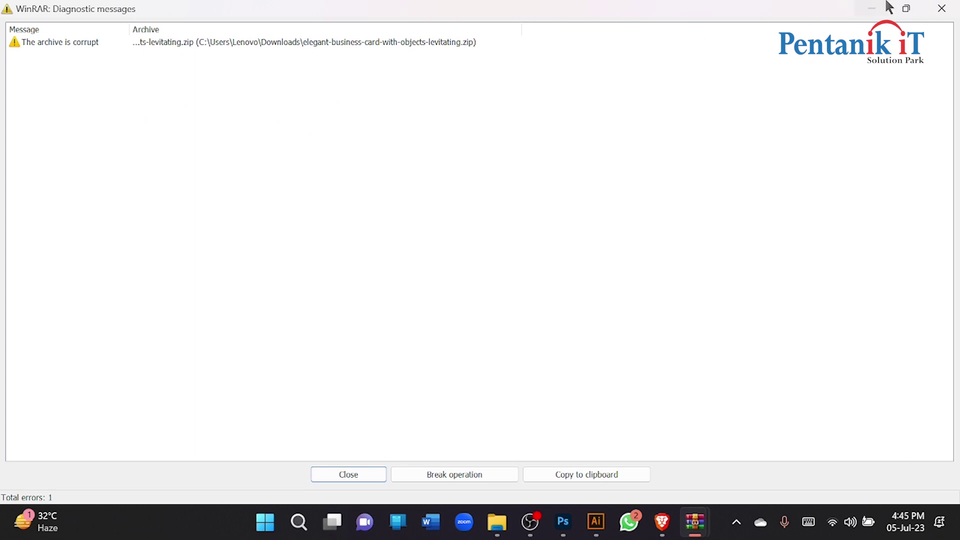
{"action": "left_click", "coordinate": [940, 7]}
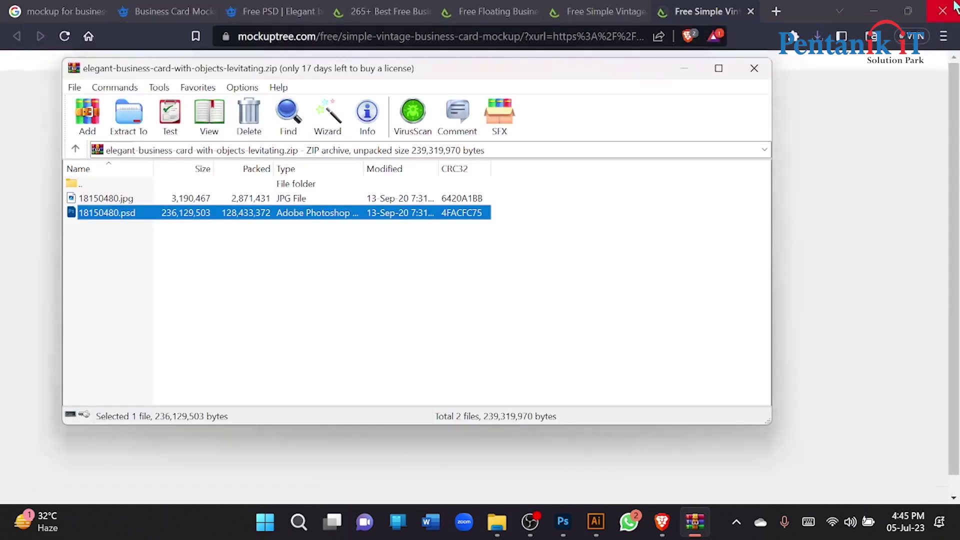
{"action": "left_click", "coordinate": [759, 67]}
- Try opening the elegant-business-card-with-objects-levitating archive from the Downloads folder in File Explorer, and close it
{"action": "key", "text": "super+e"}
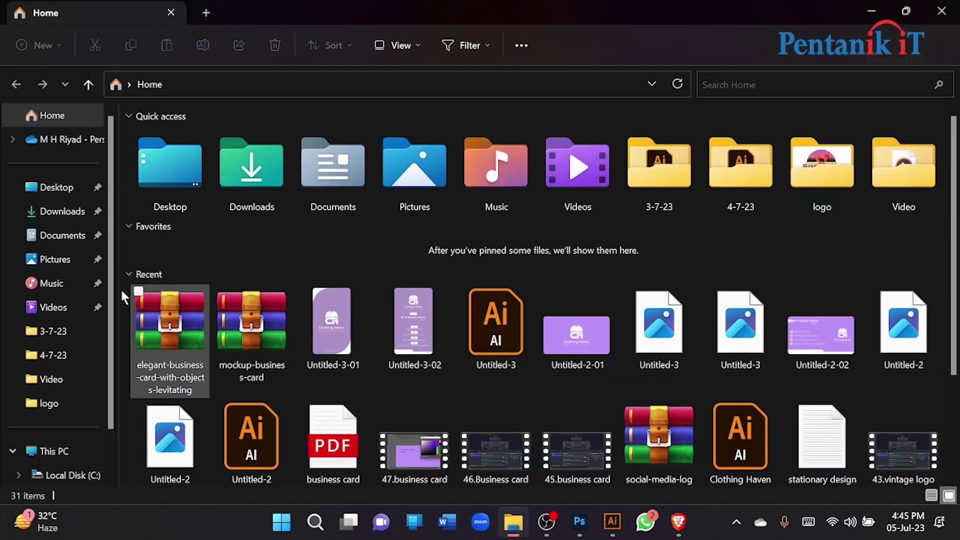
{"action": "left_click", "coordinate": [68, 213]}
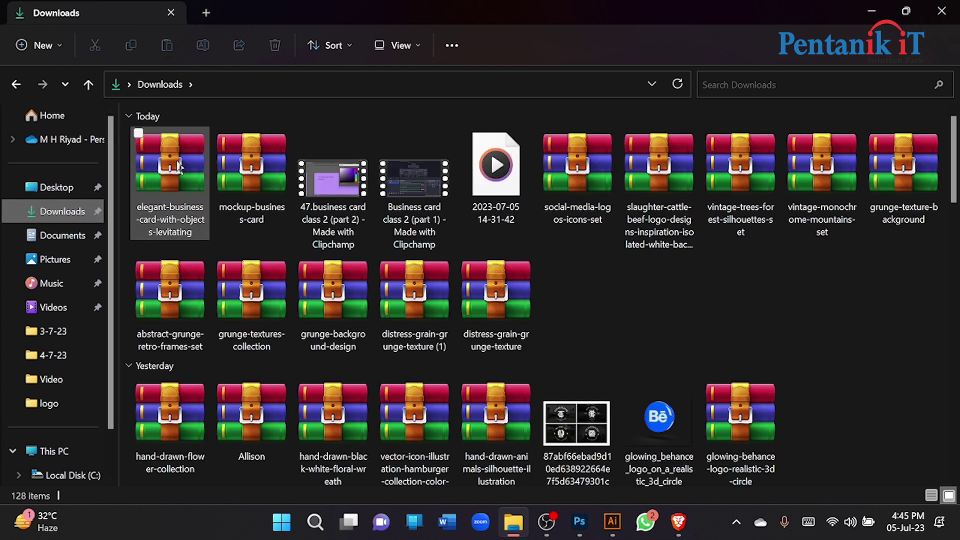
{"action": "double_click", "coordinate": [179, 166]}
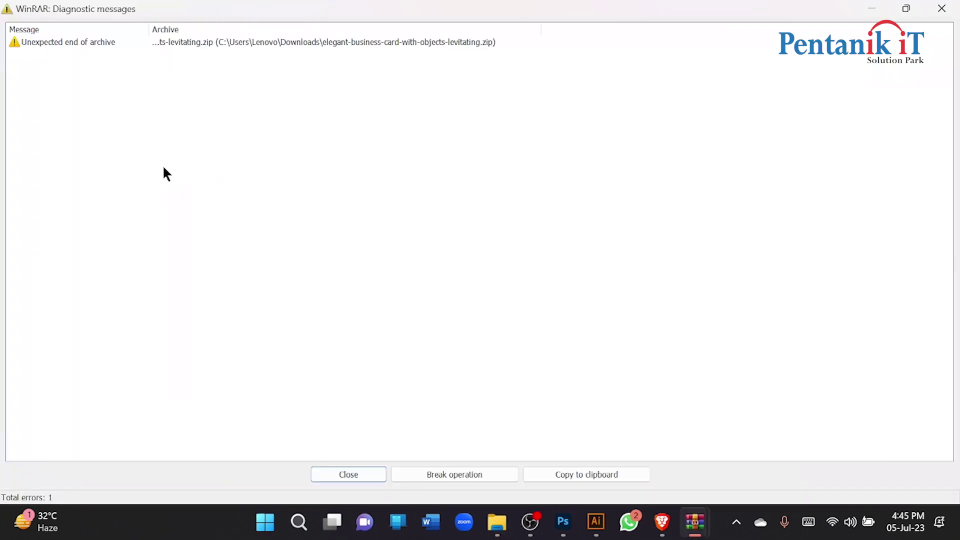
{"action": "left_click", "coordinate": [903, 8]}
{"action": "left_click", "coordinate": [724, 155]}
{"action": "left_click", "coordinate": [754, 68]}
- Switch back to Brave, download the free business card mockup from Graphicsfuel and save it as free-business-cards-mockup in Downloads
{"action": "left_click", "coordinate": [678, 521]}
{"action": "scroll", "coordinate": [494, 254], "scroll_direction": "down", "scroll_amount": 15}
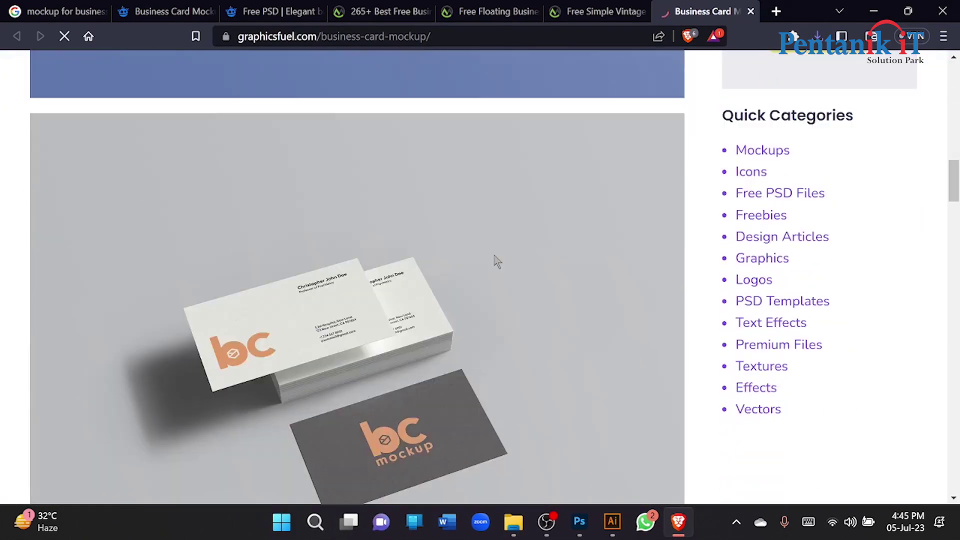
{"action": "scroll", "coordinate": [493, 255], "scroll_direction": "down", "scroll_amount": 15}
{"action": "scroll", "coordinate": [493, 252], "scroll_direction": "up", "scroll_amount": 8}
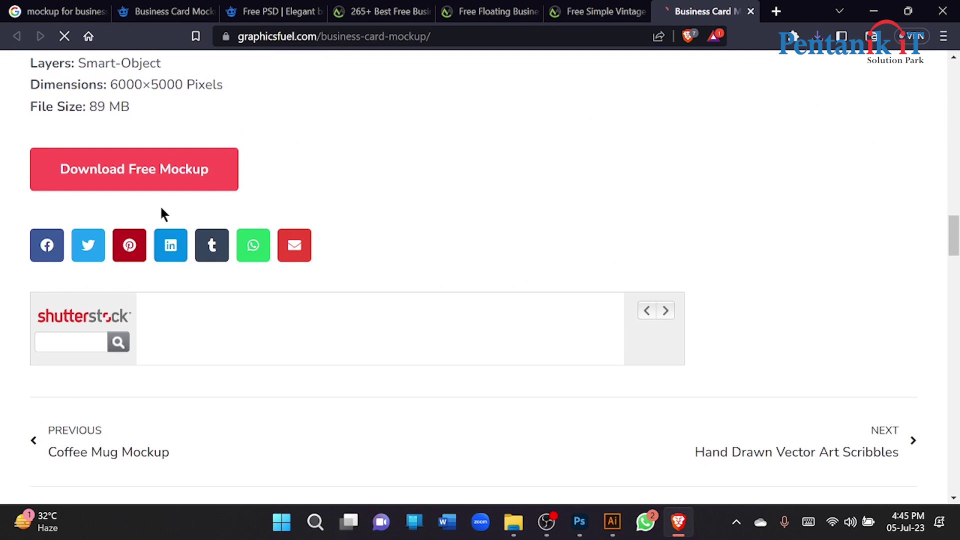
{"action": "left_click", "coordinate": [142, 163]}
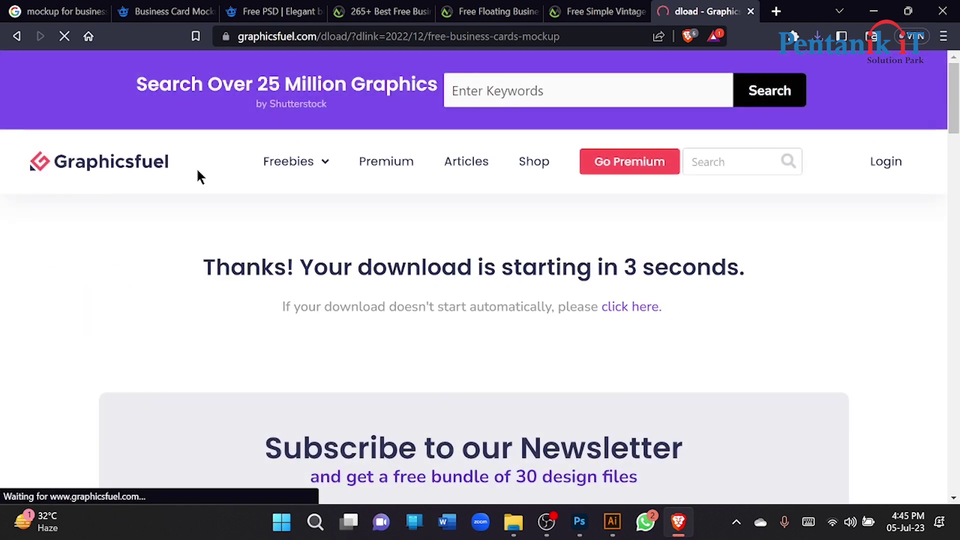
{"action": "scroll", "coordinate": [451, 260], "scroll_direction": "down", "scroll_amount": 1}
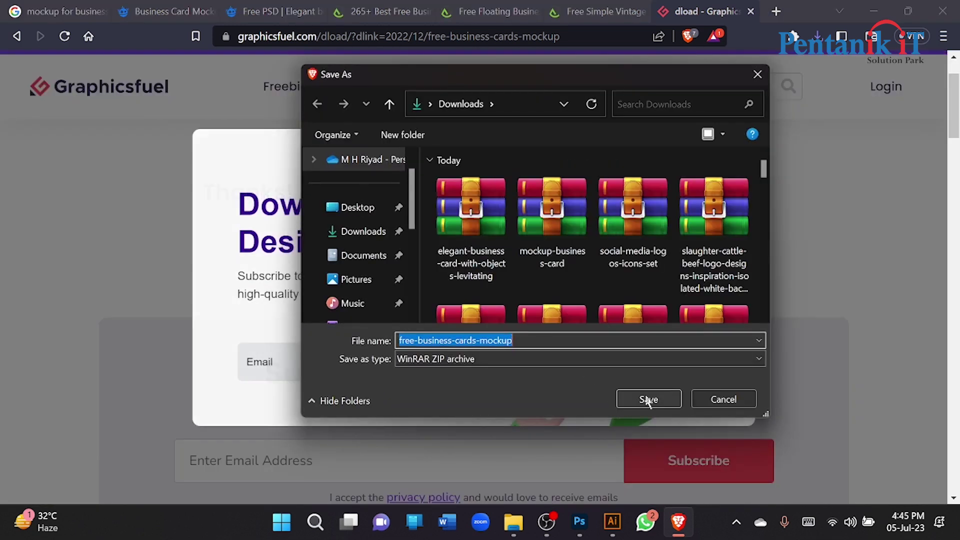
{"action": "left_click", "coordinate": [646, 397]}
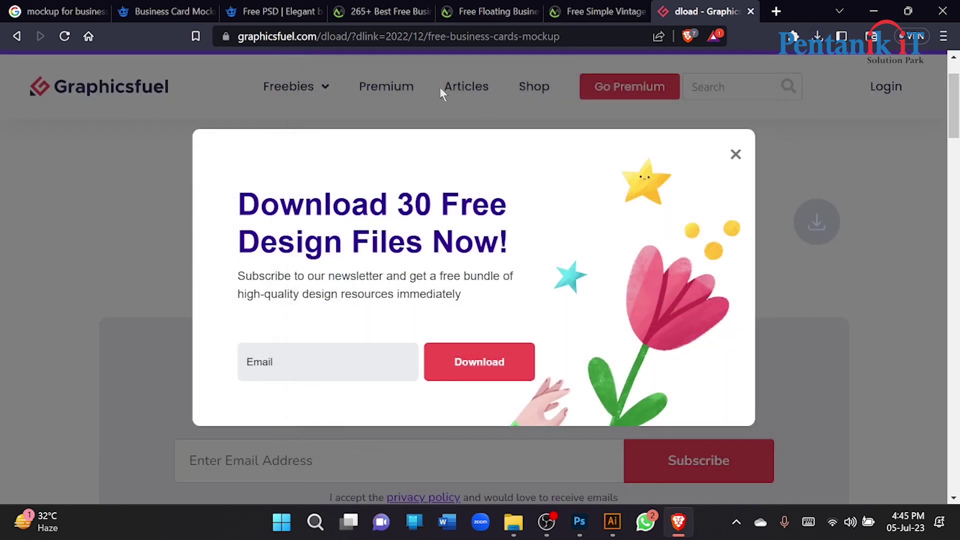
- Return to the Mockuptree business card category and look through its first page for further suitable mockups
{"action": "left_click", "coordinate": [364, 15]}
{"action": "scroll", "coordinate": [500, 225], "scroll_direction": "up", "scroll_amount": 1}
{"action": "scroll", "coordinate": [549, 243], "scroll_direction": "down", "scroll_amount": 7}
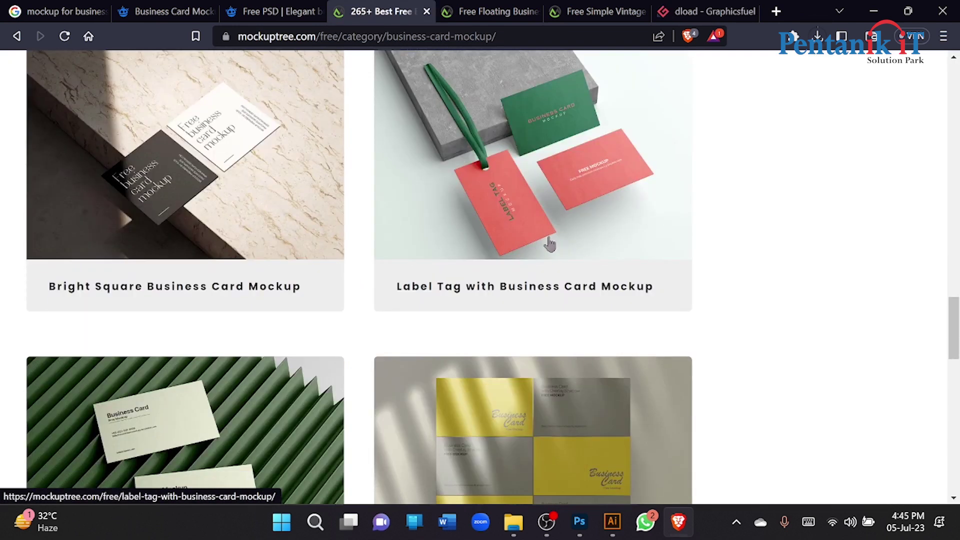
{"action": "scroll", "coordinate": [549, 245], "scroll_direction": "up", "scroll_amount": 10}
{"action": "scroll", "coordinate": [551, 235], "scroll_direction": "down", "scroll_amount": 10}
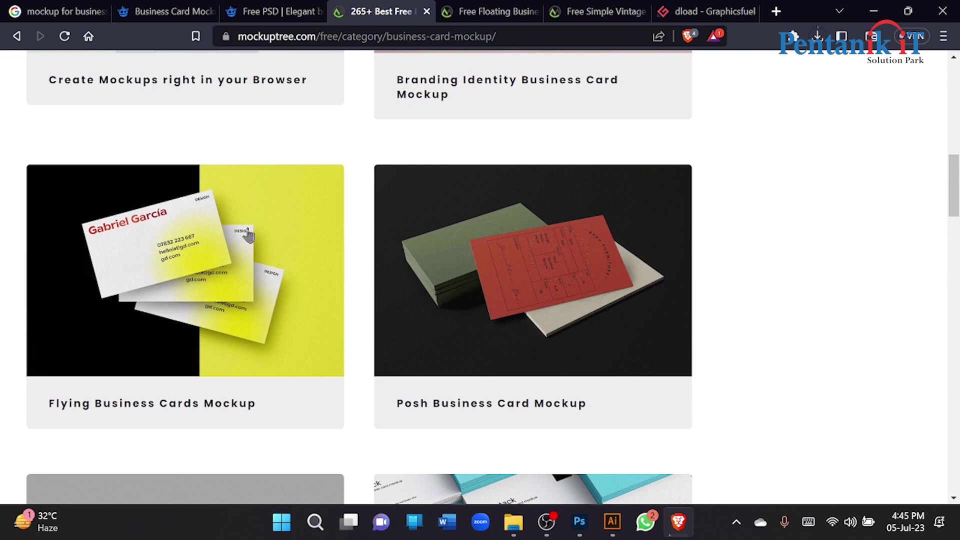
{"action": "scroll", "coordinate": [250, 217], "scroll_direction": "down", "scroll_amount": 15}
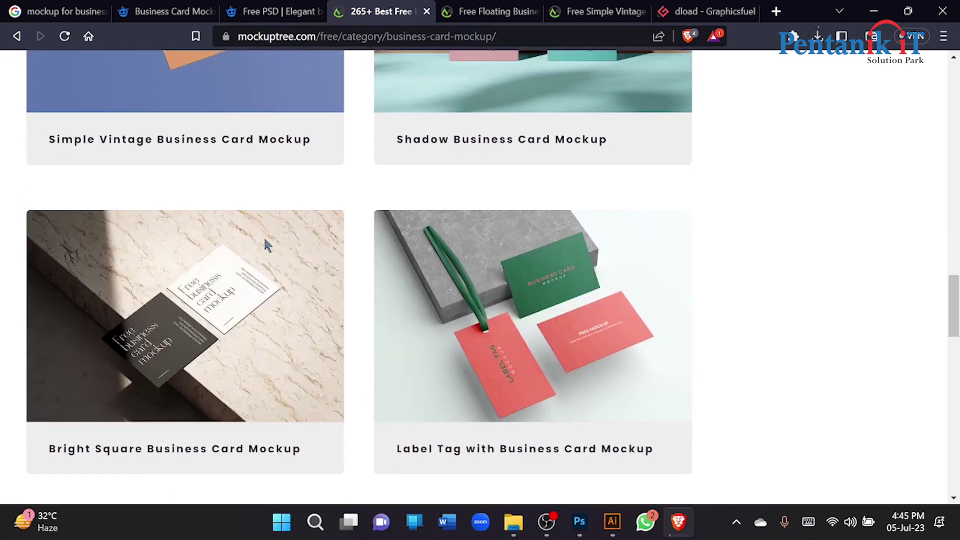
{"action": "scroll", "coordinate": [265, 244], "scroll_direction": "up", "scroll_amount": 5}
{"action": "scroll", "coordinate": [266, 244], "scroll_direction": "down", "scroll_amount": 20}
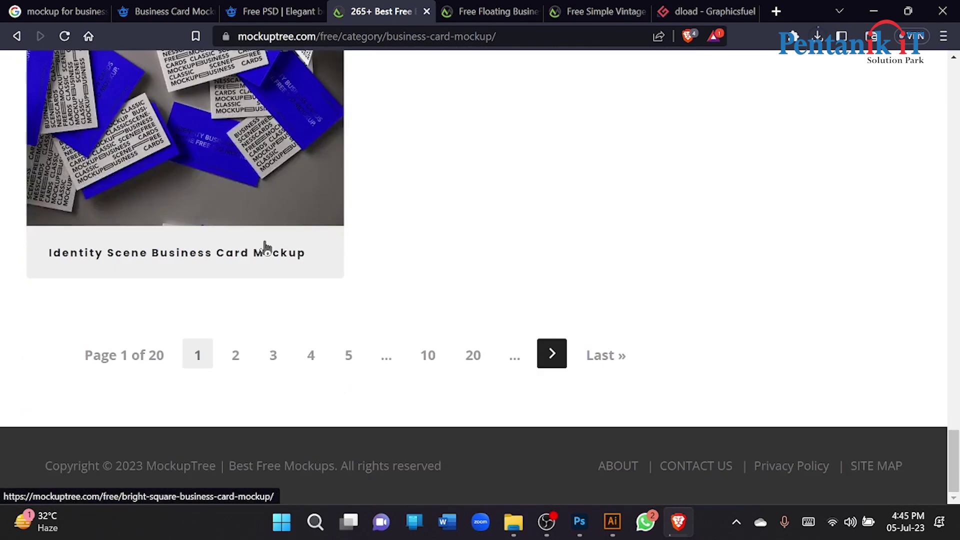
{"action": "scroll", "coordinate": [253, 262], "scroll_direction": "up", "scroll_amount": 10}
{"action": "scroll", "coordinate": [300, 148], "scroll_direction": "up", "scroll_amount": 15}
{"action": "scroll", "coordinate": [300, 147], "scroll_direction": "down", "scroll_amount": 5}
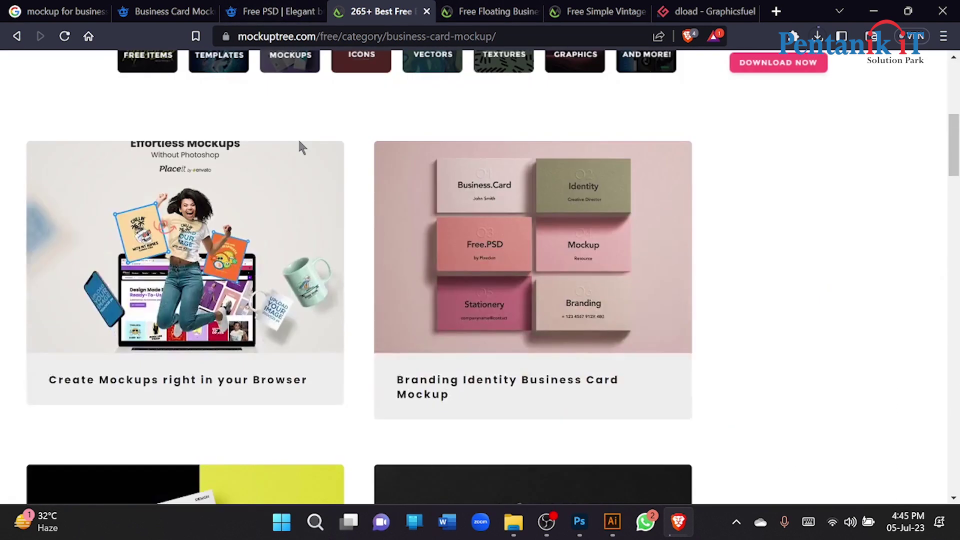
- Go back to the Google results and open Daily Mockup's Business Card Mockup Free 2023 page
{"action": "left_click", "coordinate": [16, 36]}
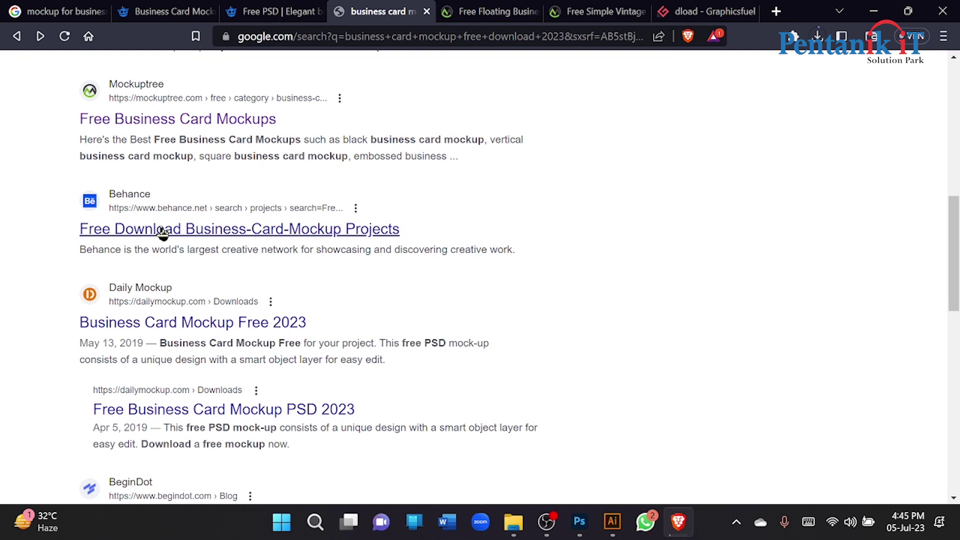
{"action": "scroll", "coordinate": [160, 228], "scroll_direction": "down", "scroll_amount": 3}
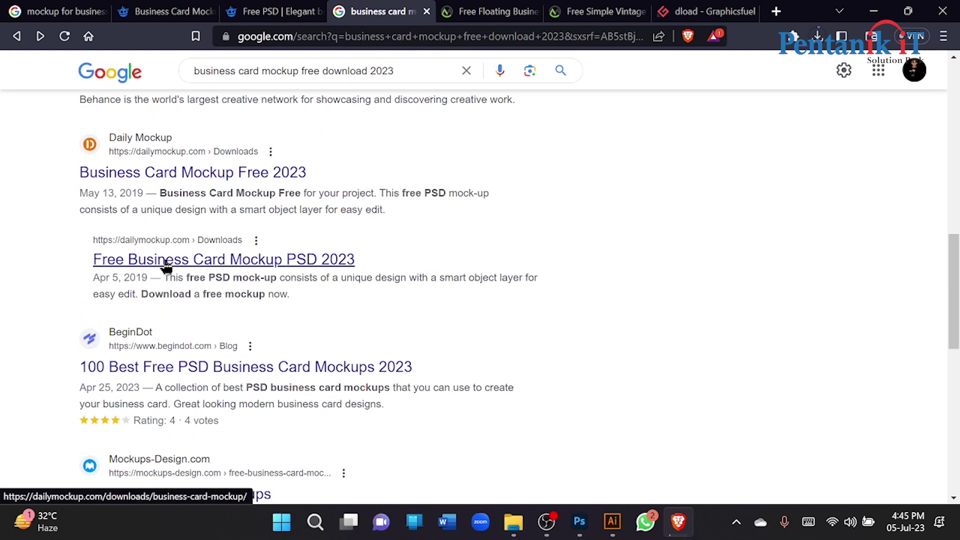
{"action": "left_click", "coordinate": [156, 187]}
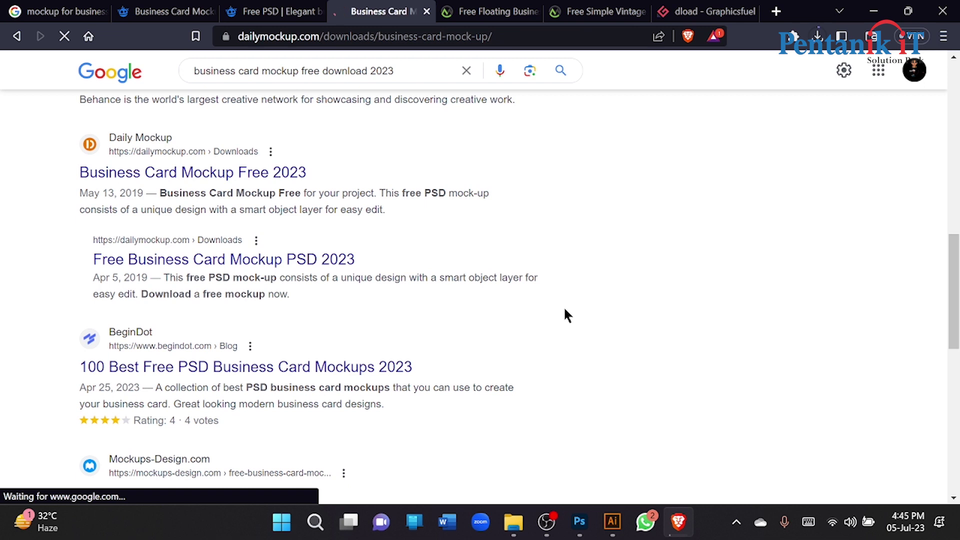
- Examine the Daily Mockup page's mockup details and its collection of related business card mockups
{"action": "scroll", "coordinate": [562, 299], "scroll_direction": "down", "scroll_amount": 5}
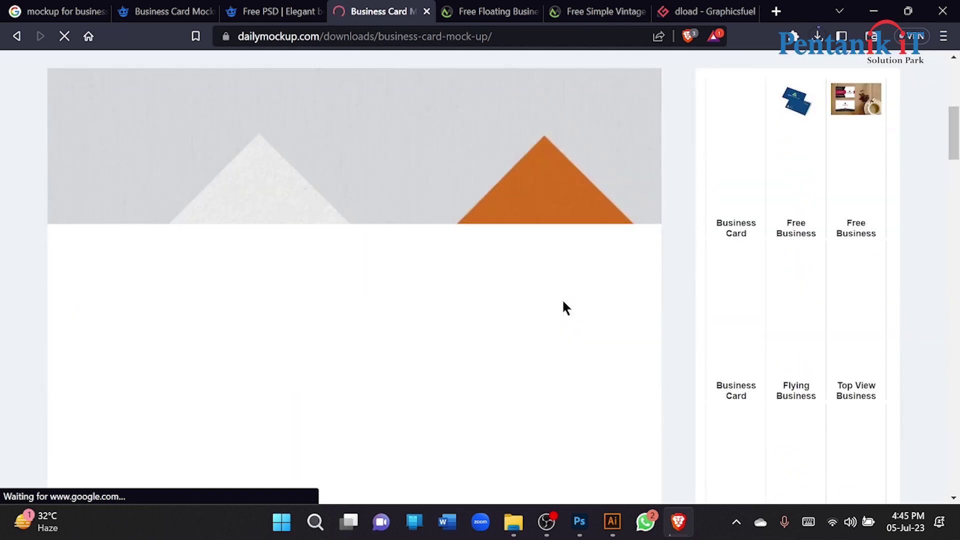
{"action": "scroll", "coordinate": [564, 306], "scroll_direction": "down", "scroll_amount": 10}
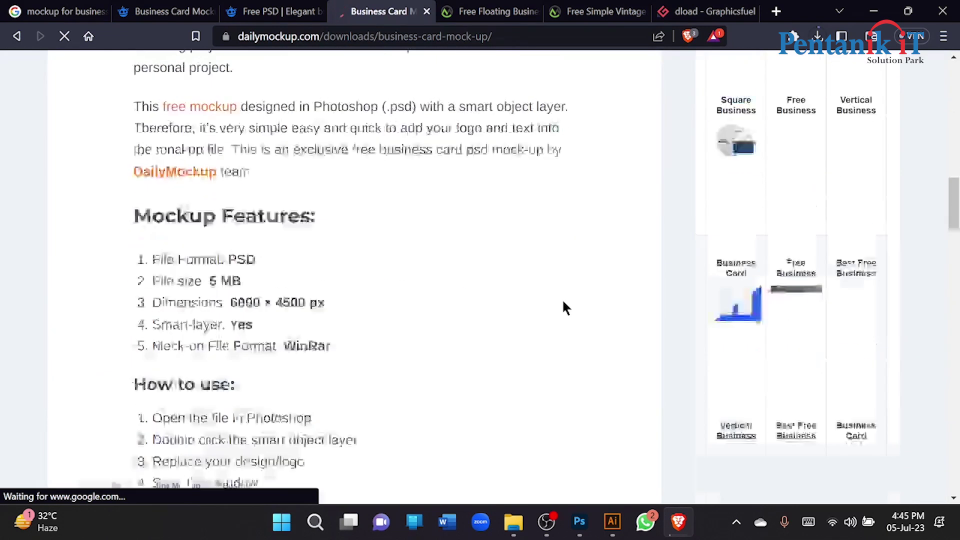
{"action": "scroll", "coordinate": [563, 303], "scroll_direction": "down", "scroll_amount": 10}
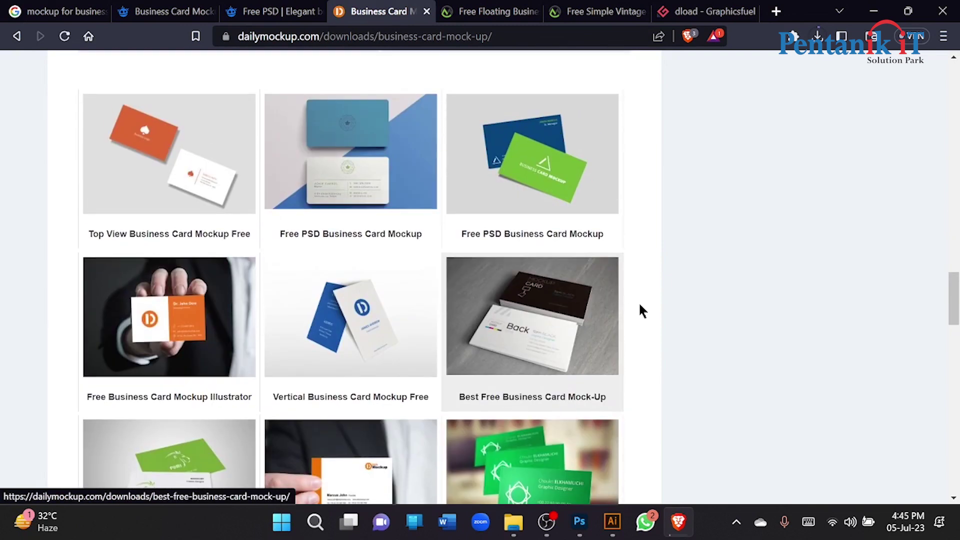
{"action": "scroll", "coordinate": [375, 313], "scroll_direction": "down", "scroll_amount": 7}
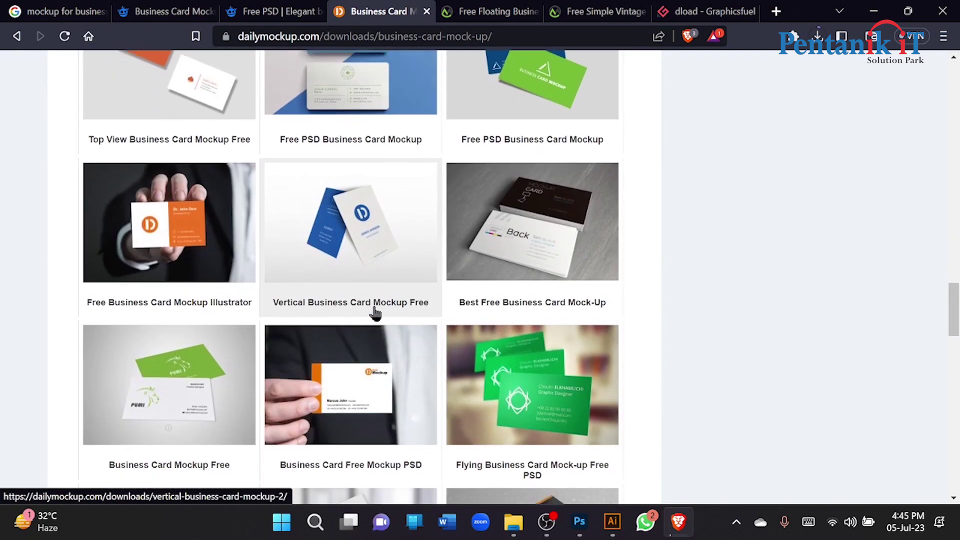
{"action": "scroll", "coordinate": [375, 313], "scroll_direction": "down", "scroll_amount": 6}
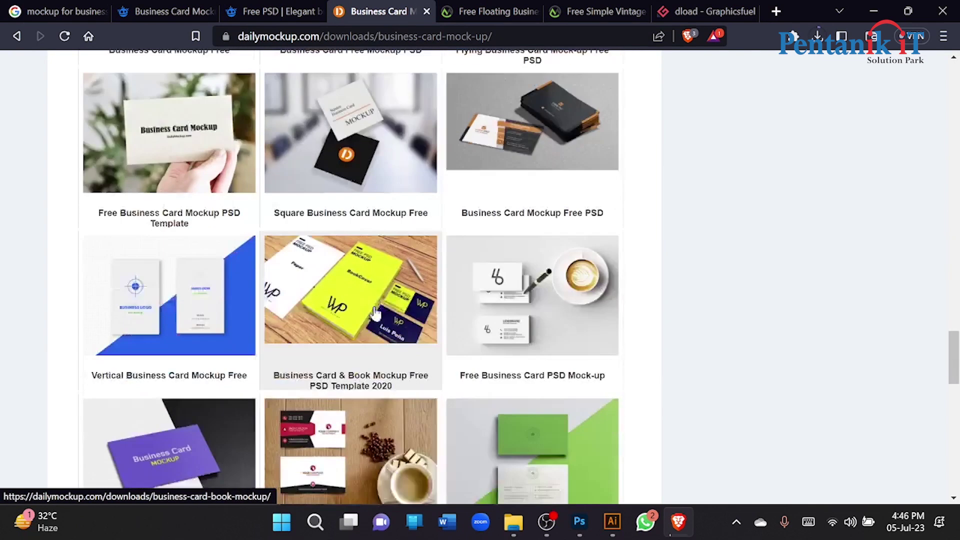
{"action": "scroll", "coordinate": [175, 208], "scroll_direction": "down", "scroll_amount": 6}
- Open the Vertical Business Card Mockup Free with the blue and white cards and start its free download
{"action": "scroll", "coordinate": [172, 208], "scroll_direction": "up", "scroll_amount": 14}
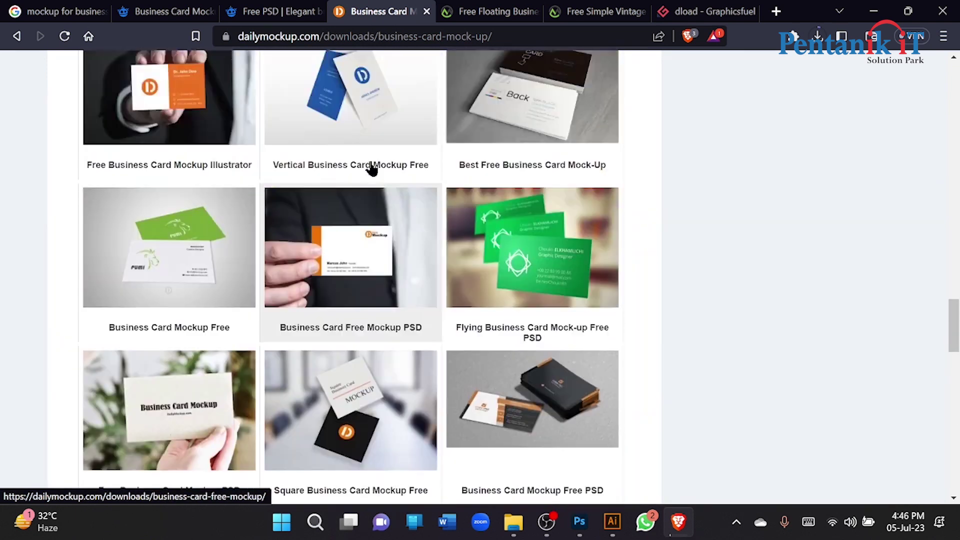
{"action": "scroll", "coordinate": [372, 169], "scroll_direction": "up", "scroll_amount": 3}
{"action": "left_click", "coordinate": [356, 238]}
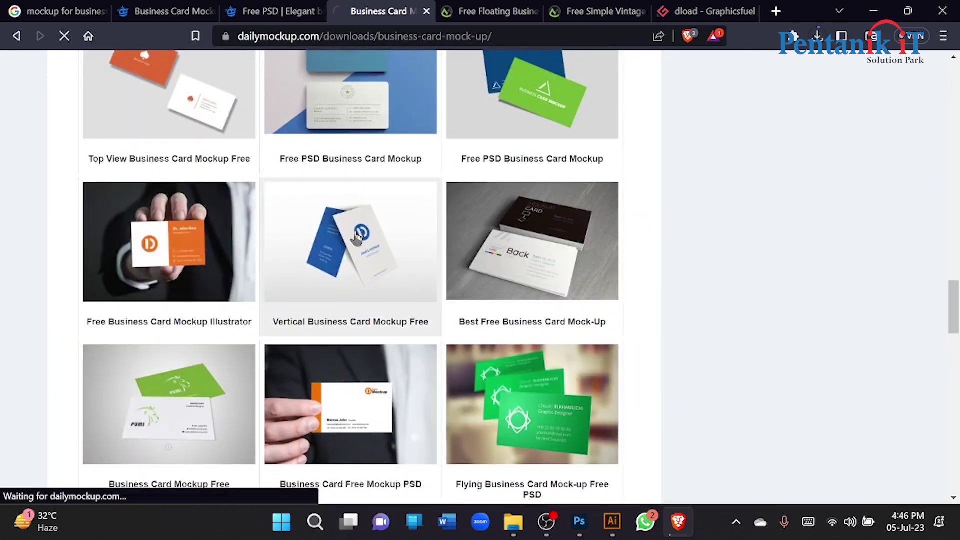
{"action": "scroll", "coordinate": [355, 238], "scroll_direction": "down", "scroll_amount": 10}
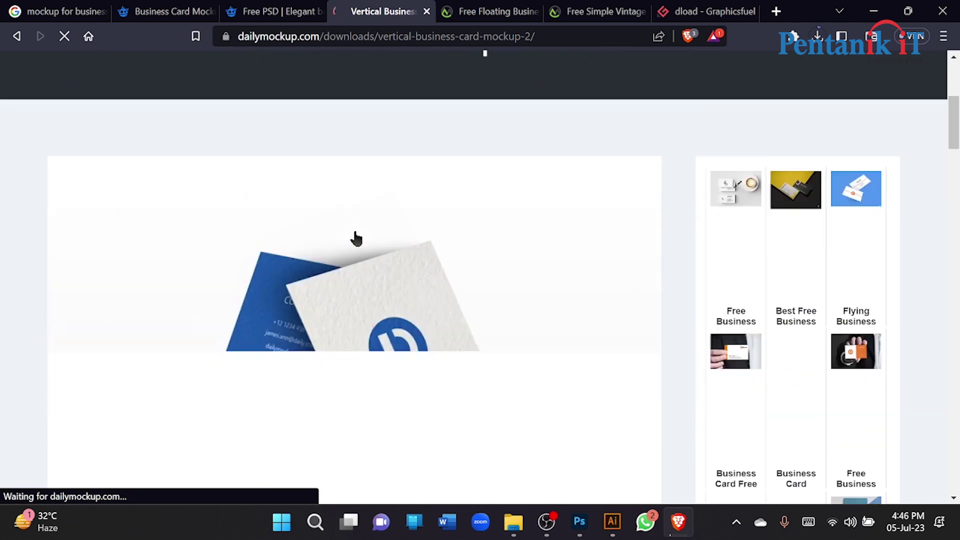
{"action": "scroll", "coordinate": [357, 238], "scroll_direction": "down", "scroll_amount": 15}
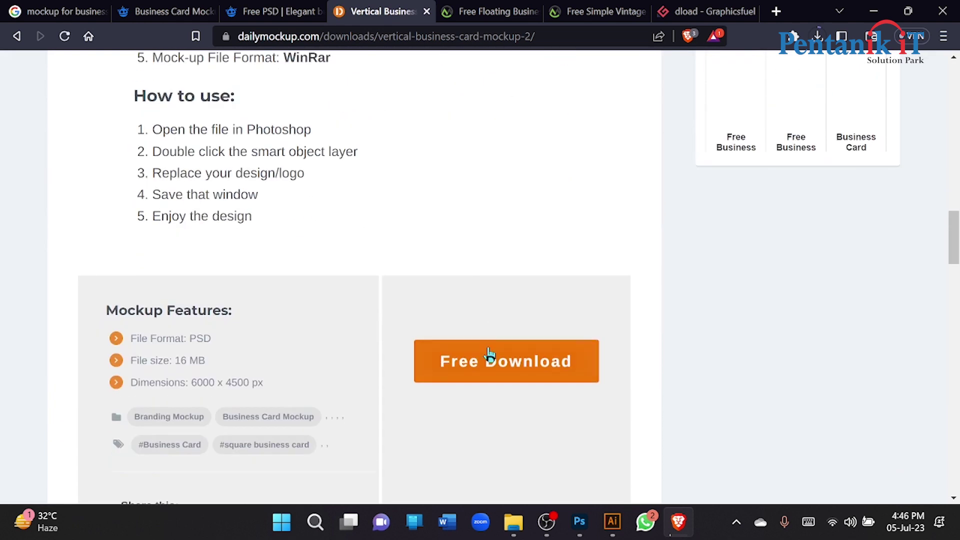
{"action": "left_click", "coordinate": [488, 359]}
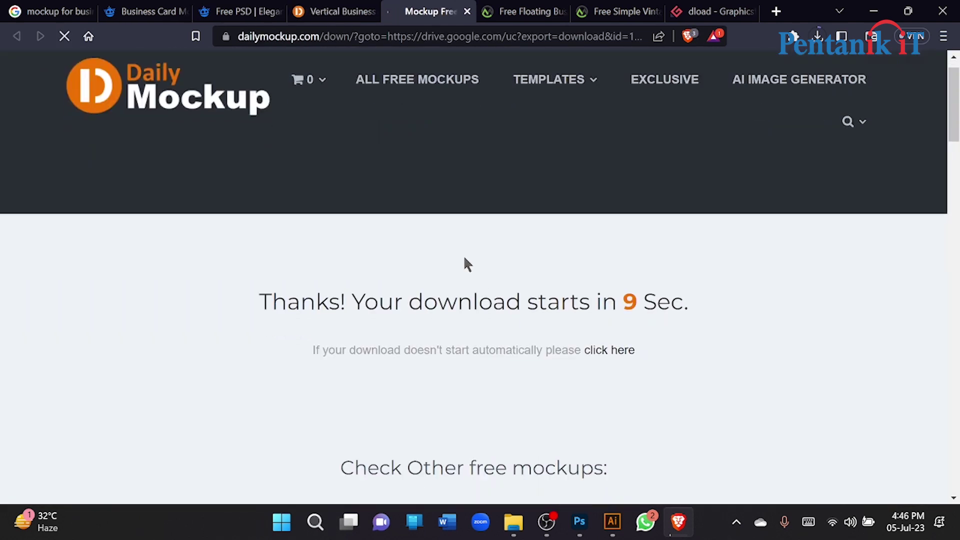
{"action": "scroll", "coordinate": [464, 265], "scroll_direction": "down", "scroll_amount": 6}
{"action": "scroll", "coordinate": [467, 263], "scroll_direction": "down", "scroll_amount": 1}
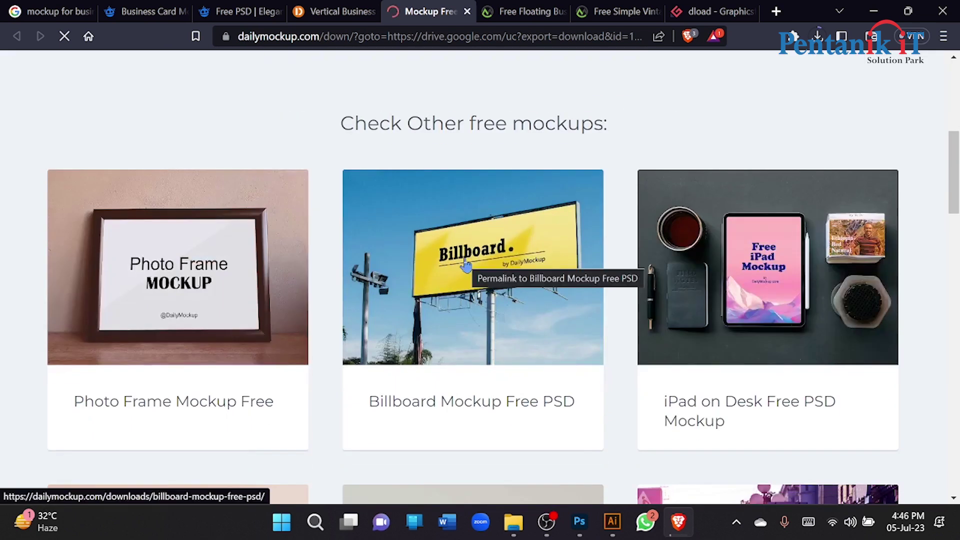
- Save the vertical mockup archive as Vertical Business Card Mockup (1) in the Downloads folder and check the recent downloads' progress
{"action": "scroll", "coordinate": [5, 257], "scroll_direction": "down", "scroll_amount": 6}
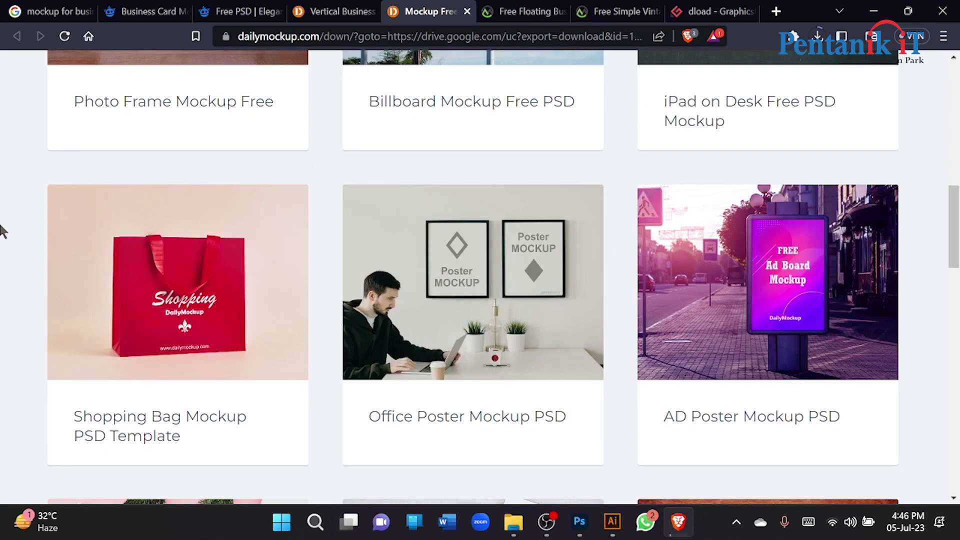
{"action": "scroll", "coordinate": [2, 228], "scroll_direction": "up", "scroll_amount": 9}
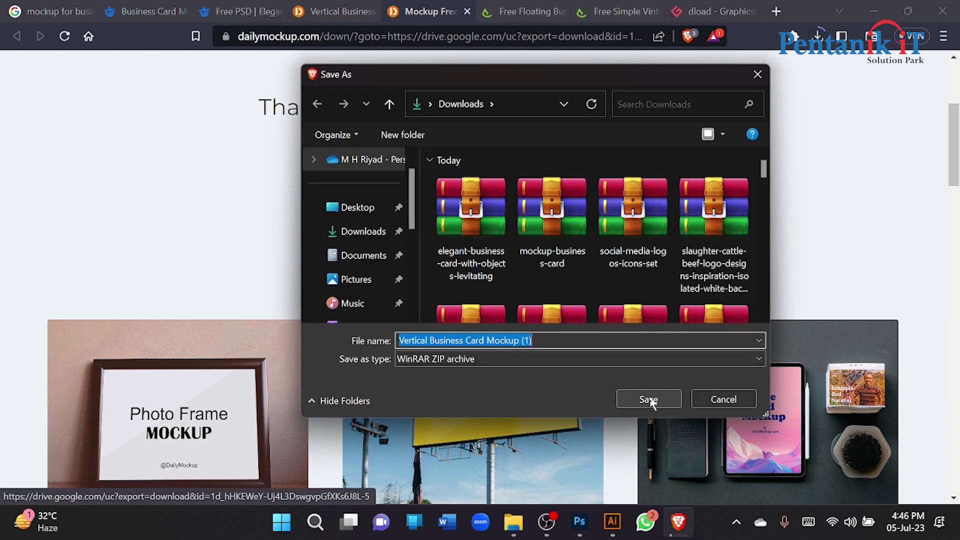
{"action": "left_click", "coordinate": [649, 400]}
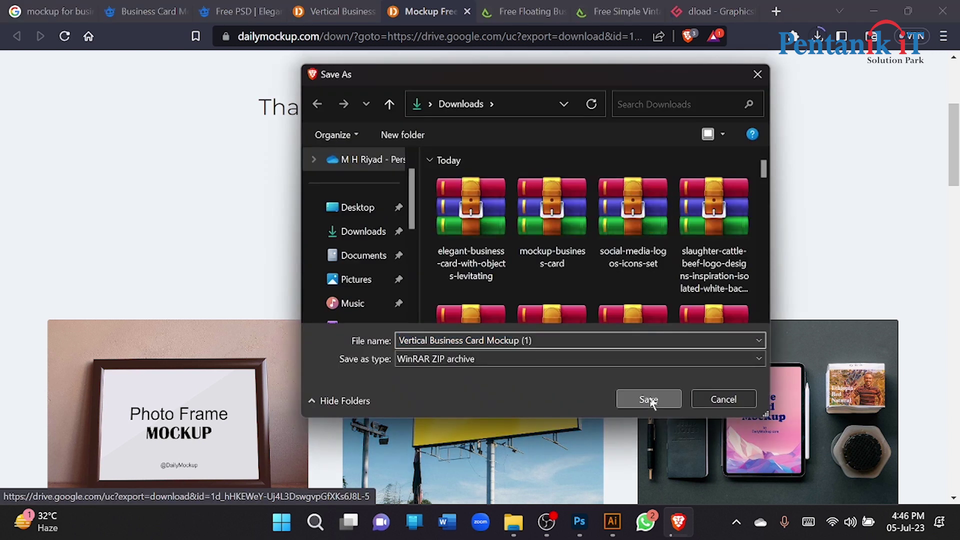
{"action": "left_click", "coordinate": [819, 37]}
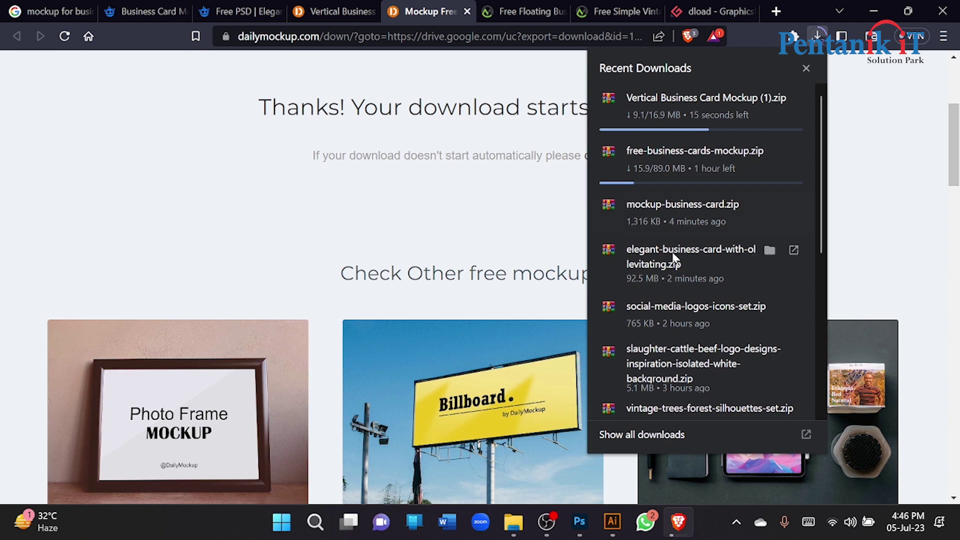
- Switch to File Explorer and open the Untitled-2 business card file from the Desktop in Illustrator
{"action": "left_click", "coordinate": [605, 523]}
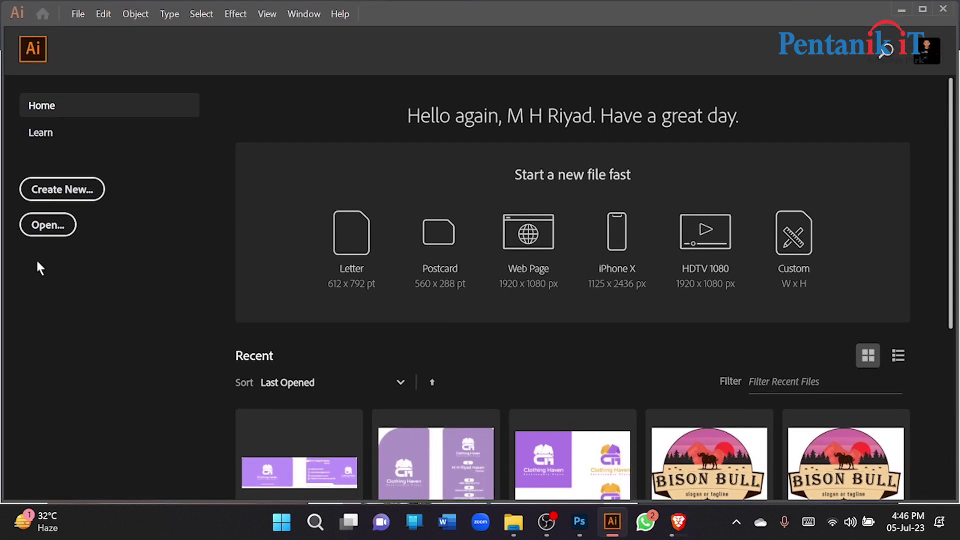
{"action": "left_click", "coordinate": [514, 522]}
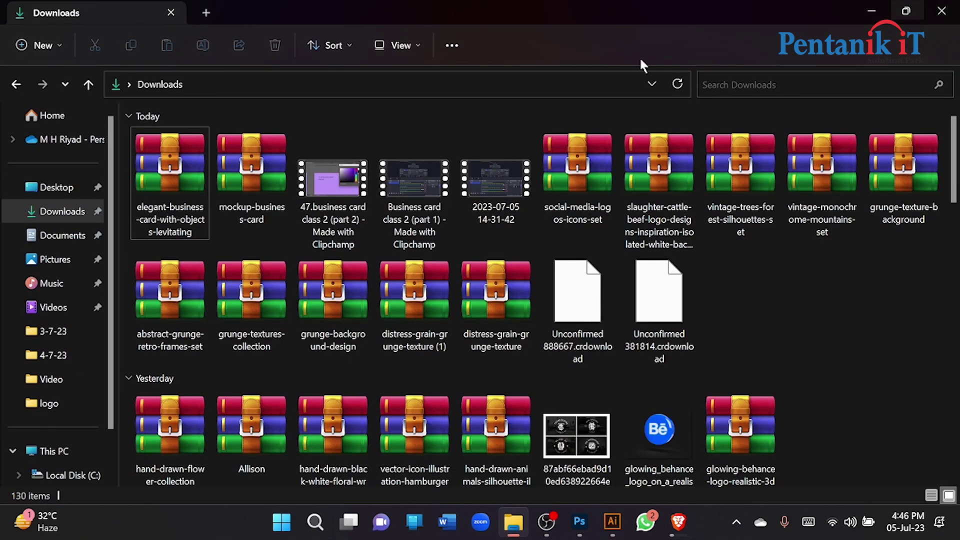
{"action": "left_click", "coordinate": [65, 189]}
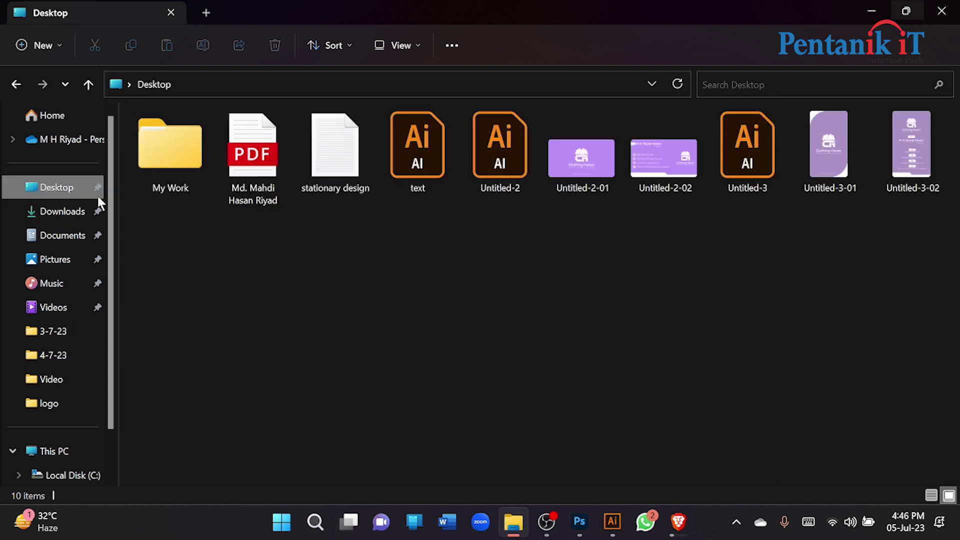
{"action": "left_click", "coordinate": [506, 148]}
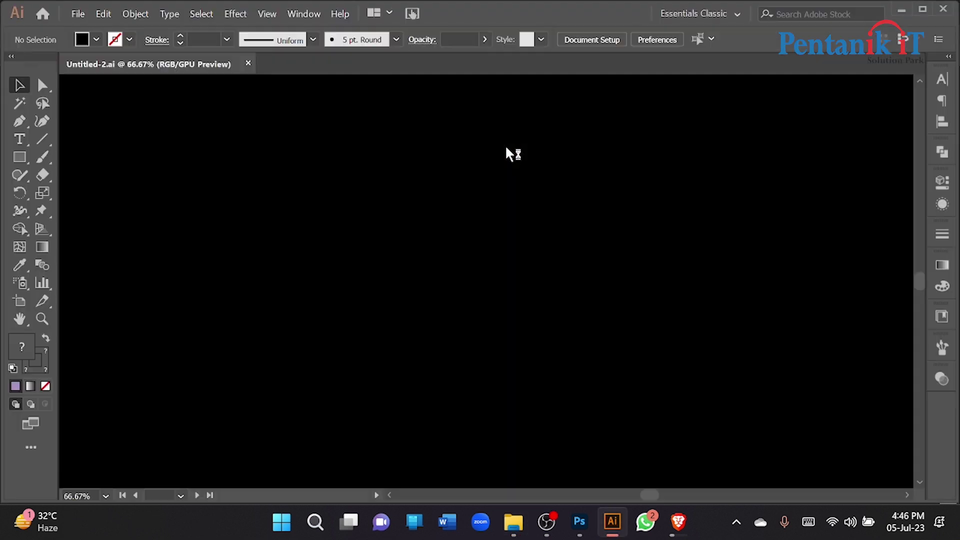
- Open the Untitled-3 Illustrator file from the Desktop folder
{"action": "key", "text": "ctrl+a"}
{"action": "key", "text": "alt+Tab"}
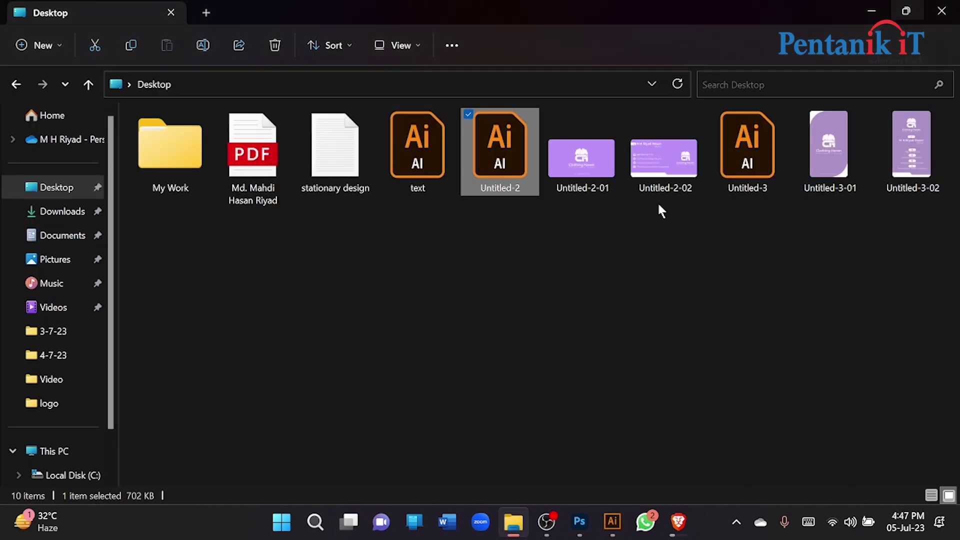
{"action": "double_click", "coordinate": [749, 145]}
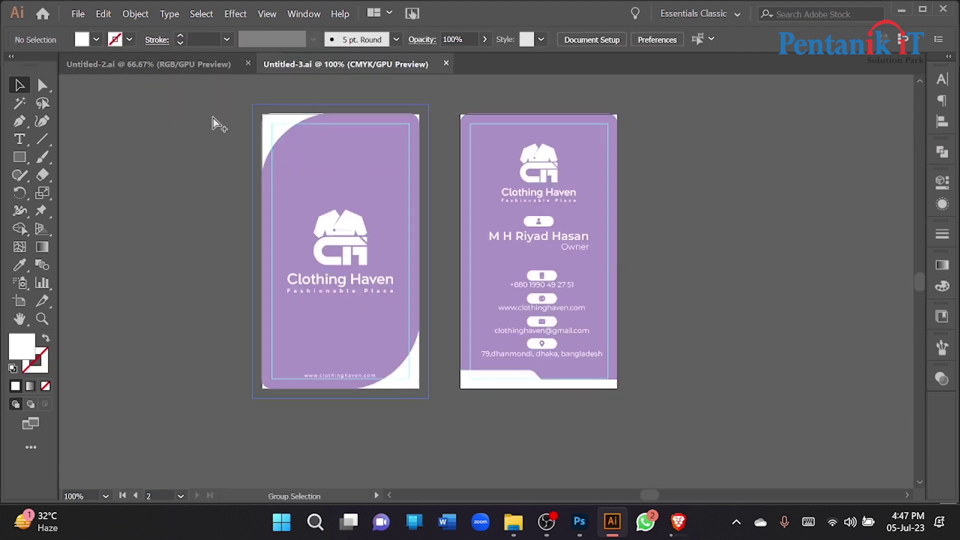
- Examine the front and back artboards of the vertical Clothing Haven business card
{"action": "key", "text": "ctrl+plus"}
{"action": "key", "text": "ctrl+plus"}
{"action": "key", "text": "ctrl+plus"}
{"action": "key", "text": "ctrl+minus"}
{"action": "key", "text": "ctrl+minus"}
{"action": "key", "text": "ctrl+minus"}
{"action": "left_click", "coordinate": [414, 199]}
{"action": "left_click", "coordinate": [236, 199]}
{"action": "left_click", "coordinate": [406, 199]}
{"action": "scroll", "coordinate": [406, 199], "scroll_direction": "down", "scroll_amount": 1}
{"action": "left_click", "coordinate": [285, 172]}
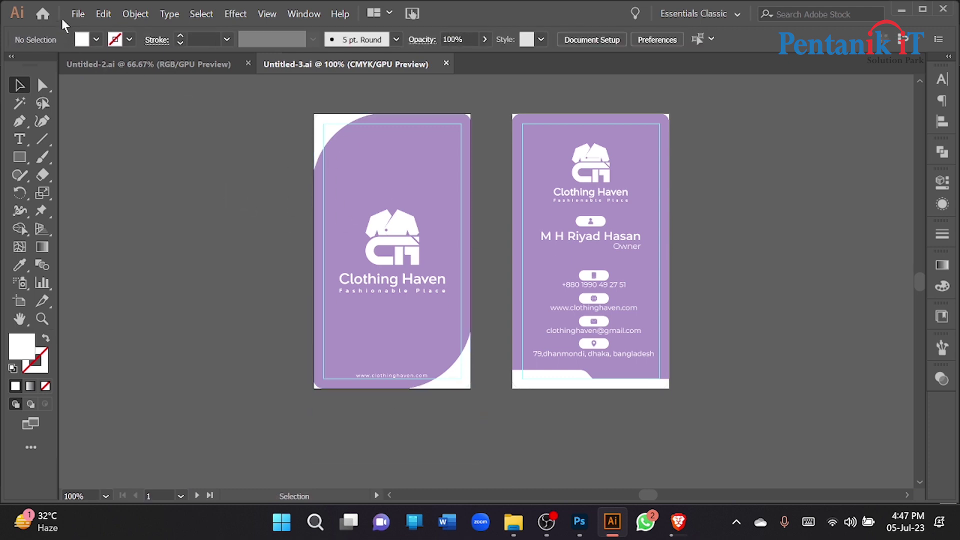
- Review the units and bleed settings in the vertical card's document setup
{"action": "left_click", "coordinate": [78, 14]}
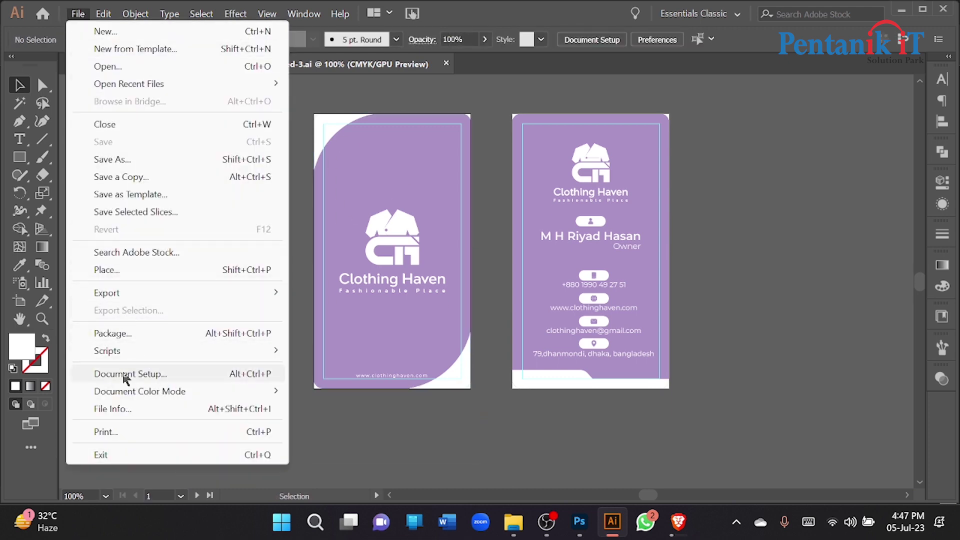
{"action": "left_click", "coordinate": [125, 374]}
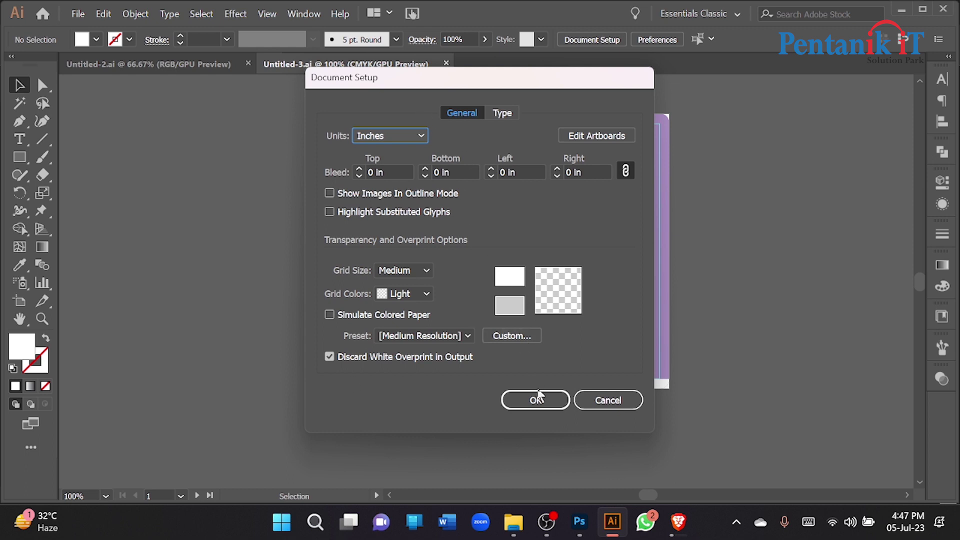
{"action": "left_click", "coordinate": [537, 400]}
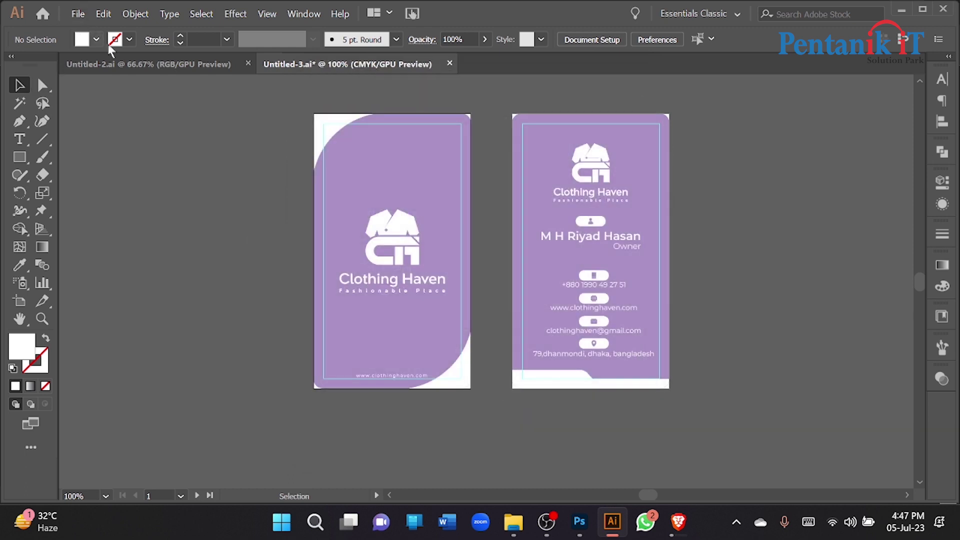
- Switch the Untitled-2.ai document with the horizontal card to CMYK color mode
{"action": "left_click", "coordinate": [113, 64]}
{"action": "left_click", "coordinate": [322, 251]}
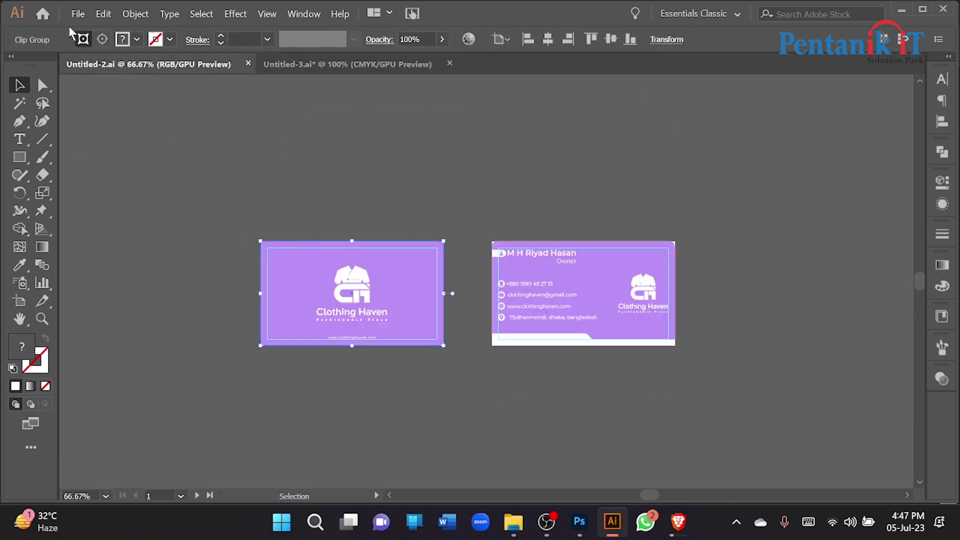
{"action": "left_click", "coordinate": [77, 14]}
{"action": "mouse_move", "coordinate": [140, 395]}
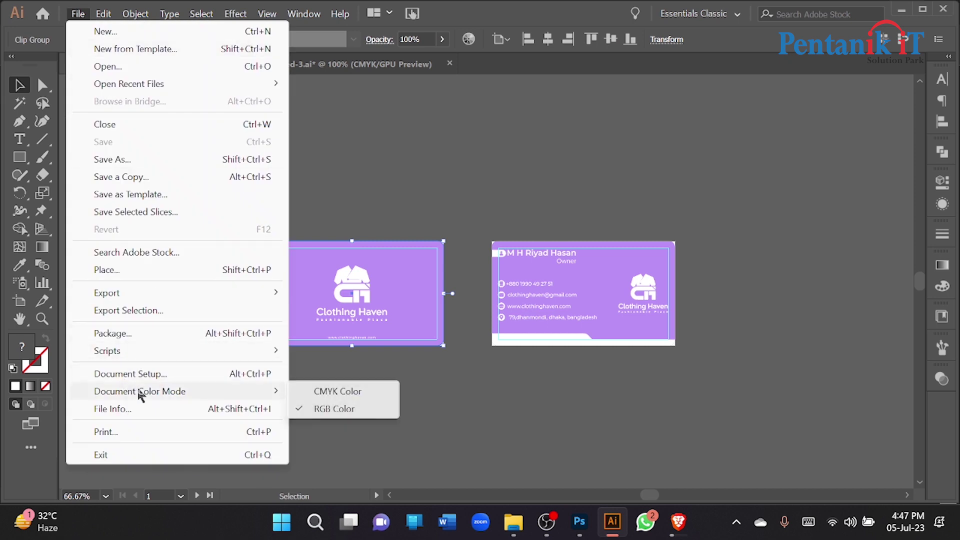
{"action": "left_click", "coordinate": [354, 397]}
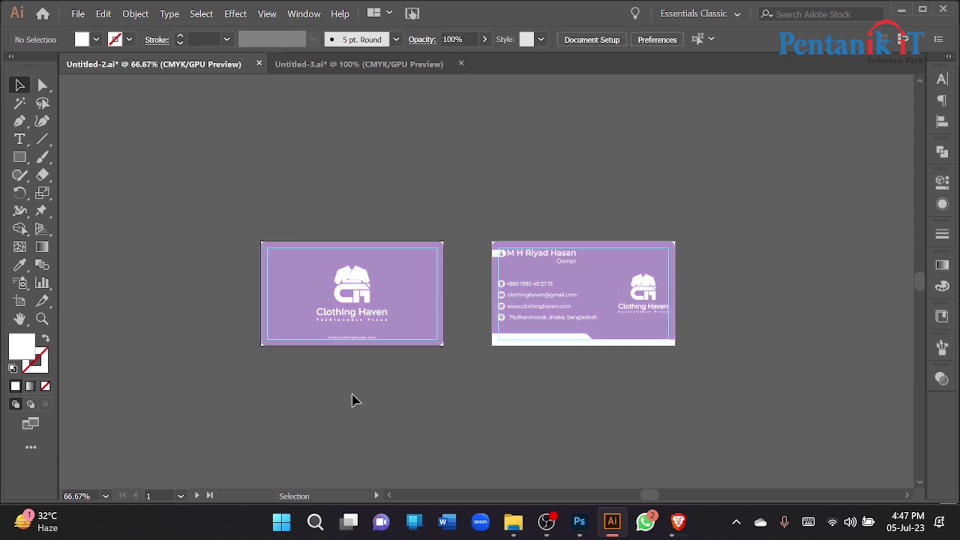
- Inspect the horizontal card's front and back in CMYK and compare them with the vertical card in Untitled-3.ai
{"action": "scroll", "coordinate": [472, 247], "scroll_direction": "up", "scroll_amount": 1}
{"action": "scroll", "coordinate": [472, 247], "scroll_direction": "down", "scroll_amount": 1}
{"action": "left_click_drag", "start_coordinate": [471, 246], "coordinate": [415, 189]}
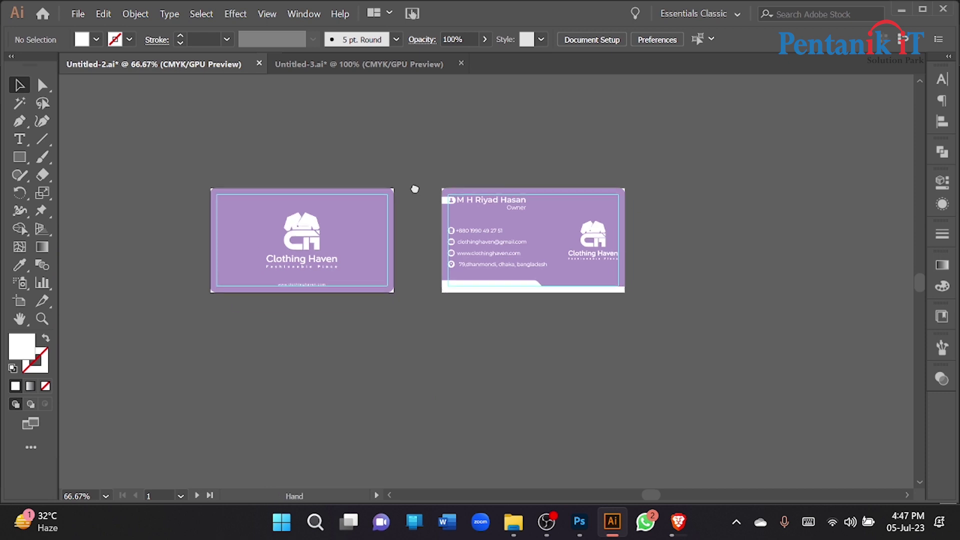
{"action": "scroll", "coordinate": [483, 252], "scroll_direction": "up", "scroll_amount": 3}
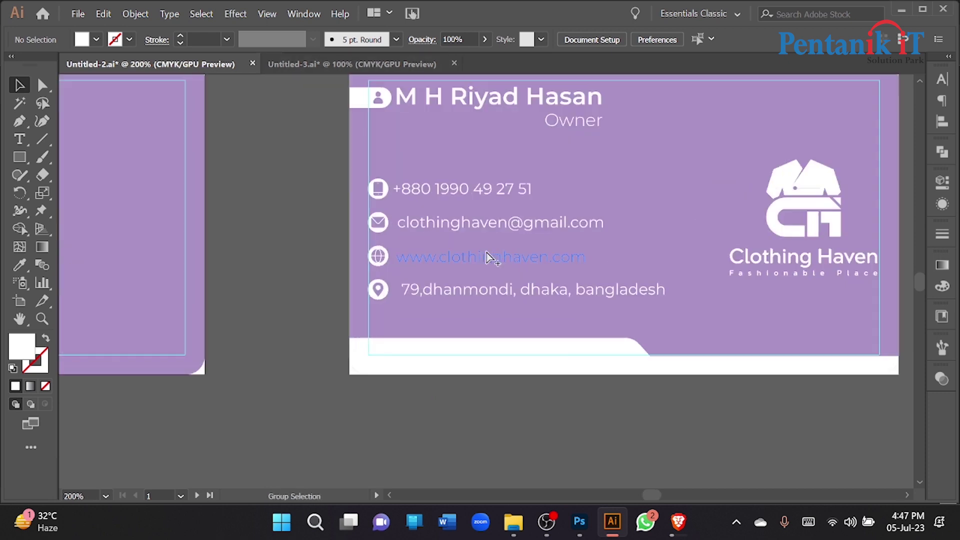
{"action": "scroll", "coordinate": [485, 254], "scroll_direction": "down", "scroll_amount": 4}
{"action": "scroll", "coordinate": [313, 218], "scroll_direction": "up", "scroll_amount": 2}
{"action": "left_click", "coordinate": [283, 64]}
{"action": "left_click", "coordinate": [150, 64]}
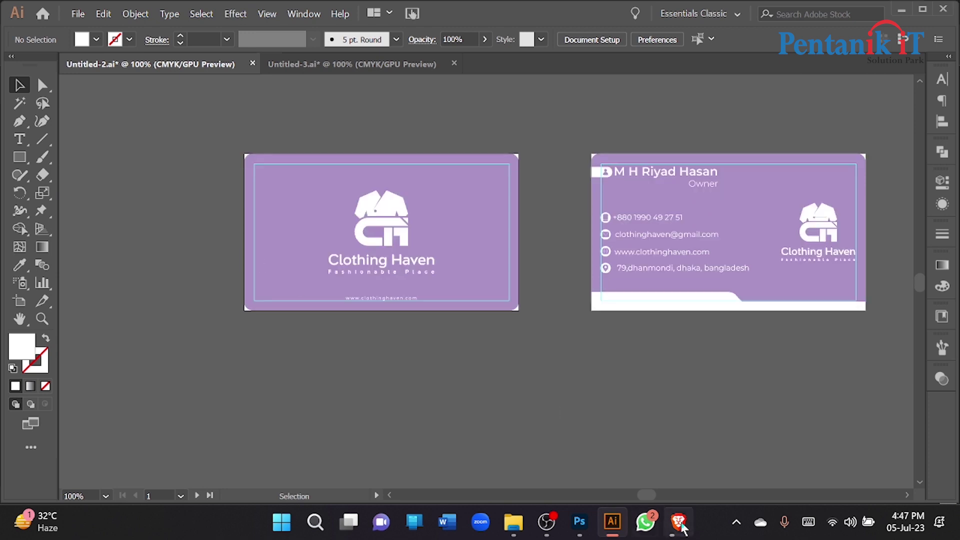
- Switch to the browser, open the downloaded Vertical Business Card Mockup archive and open Vertical Business Card Mockup.psd from it
{"action": "left_click", "coordinate": [679, 523]}
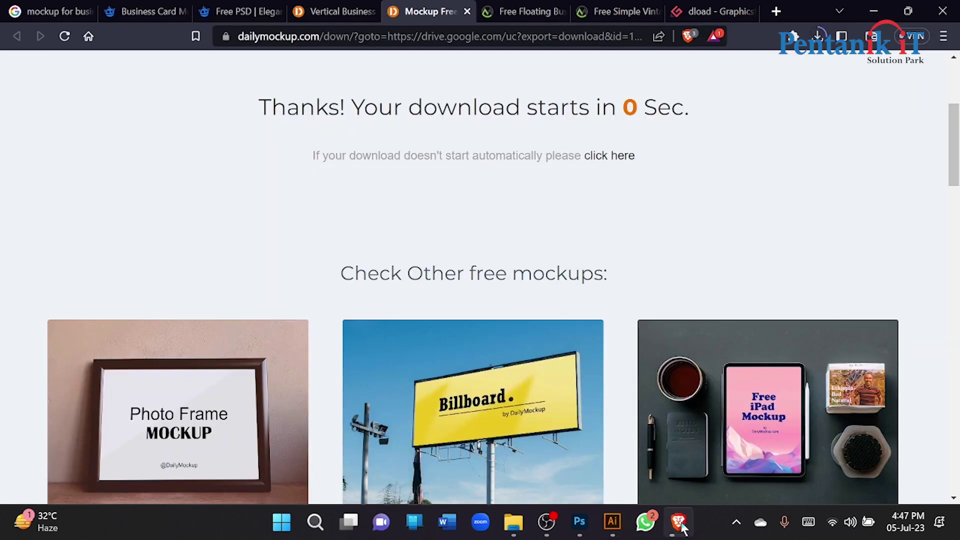
{"action": "left_click", "coordinate": [816, 42]}
{"action": "left_click", "coordinate": [705, 158]}
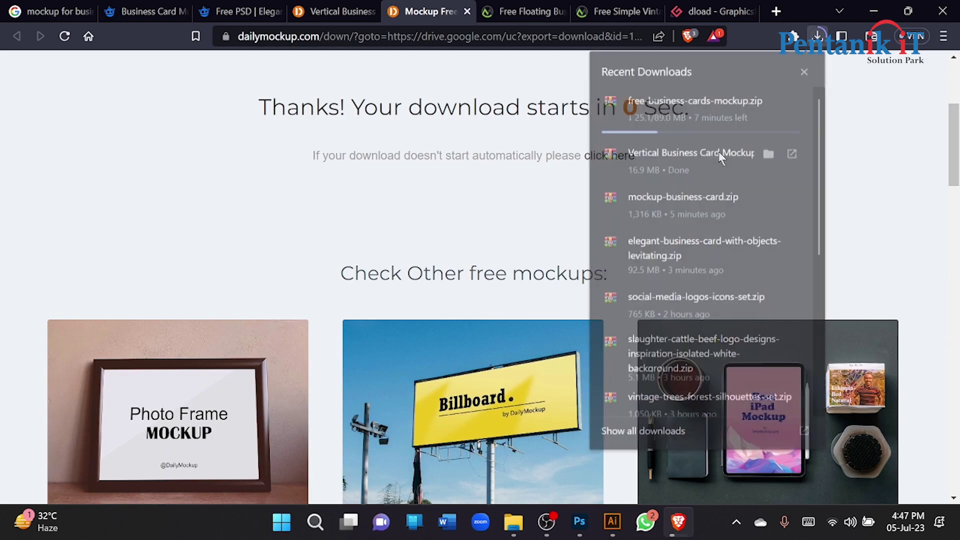
{"action": "double_click", "coordinate": [111, 199]}
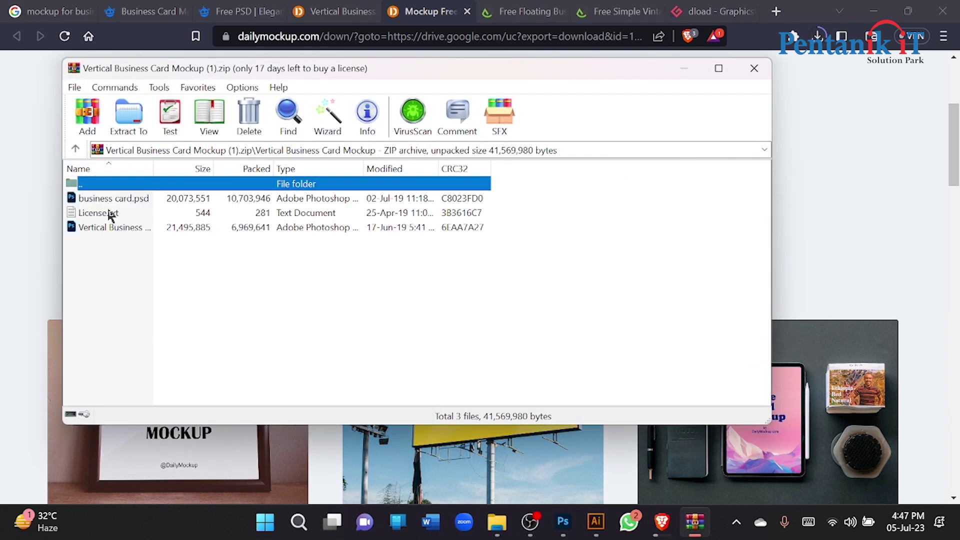
{"action": "left_click", "coordinate": [113, 229]}
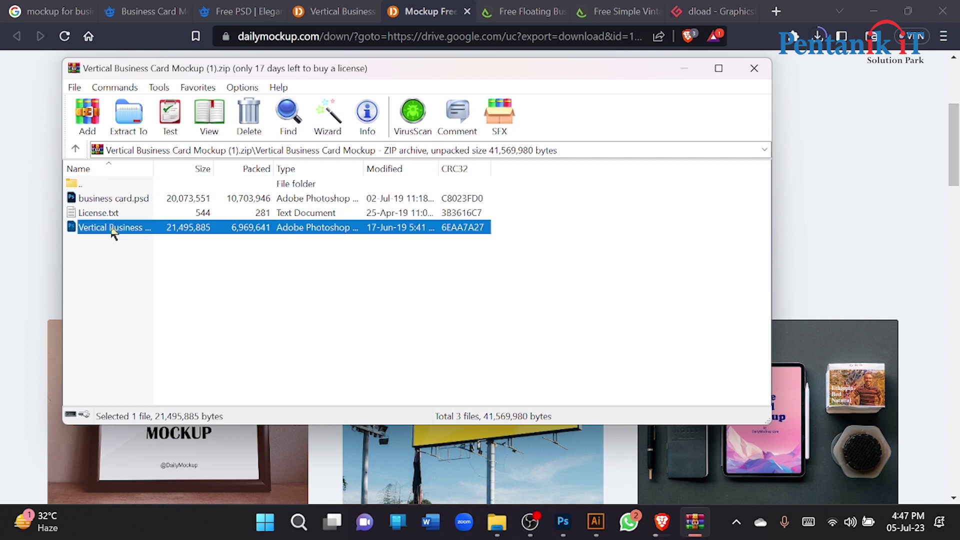
{"action": "double_click", "coordinate": [73, 229]}
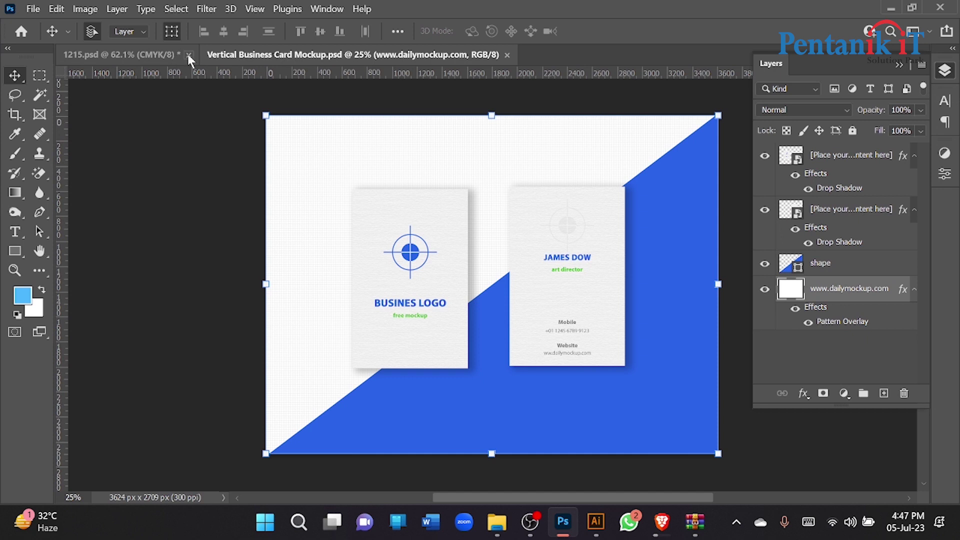
- Close 1215.psd in Photoshop and open business card.psd from the mockup archive
{"action": "left_click", "coordinate": [189, 54]}
{"action": "left_click", "coordinate": [523, 215]}
{"action": "left_click", "coordinate": [497, 521]}
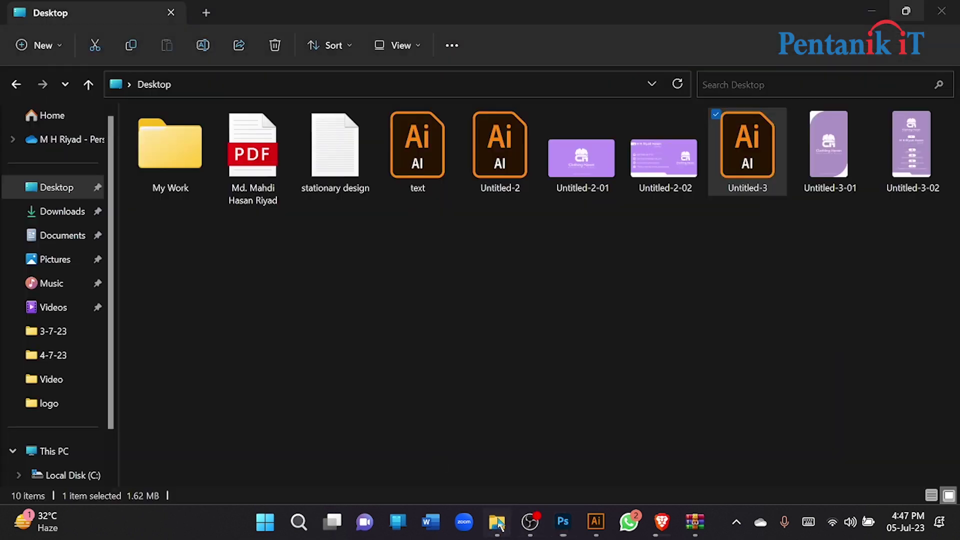
{"action": "left_click", "coordinate": [700, 525]}
{"action": "double_click", "coordinate": [105, 201]}
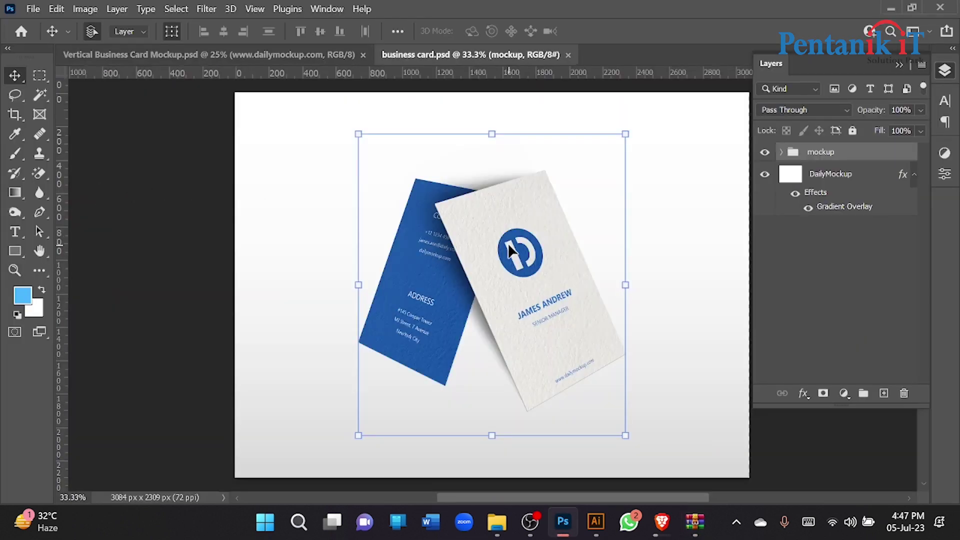
- Compare the two open mockups and close Vertical Business Card Mockup.psd, keeping business card.psd in view
{"action": "left_click", "coordinate": [240, 55]}
{"action": "left_click", "coordinate": [436, 53]}
{"action": "left_click", "coordinate": [363, 55]}
{"action": "scroll", "coordinate": [358, 205], "scroll_direction": "down", "scroll_amount": 2}
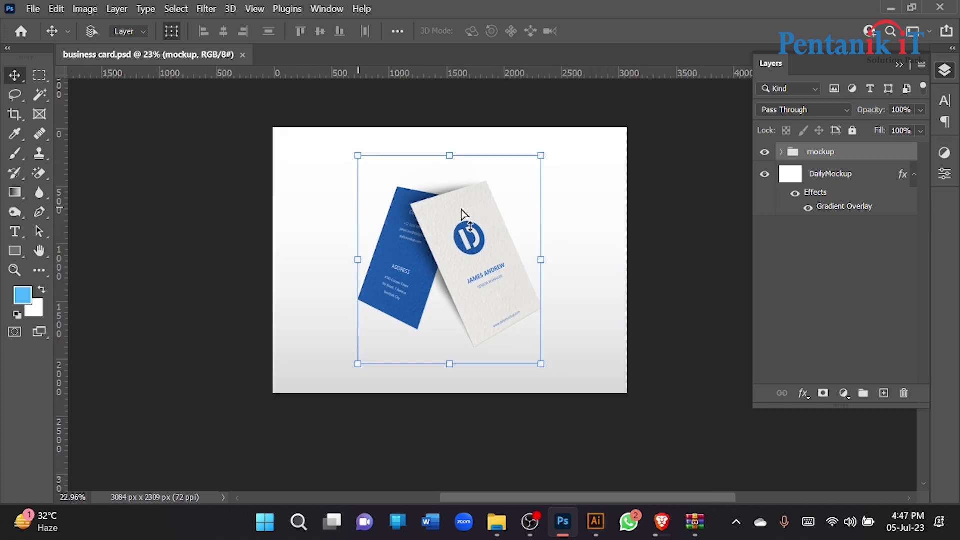
{"action": "scroll", "coordinate": [465, 214], "scroll_direction": "up", "scroll_amount": 2}
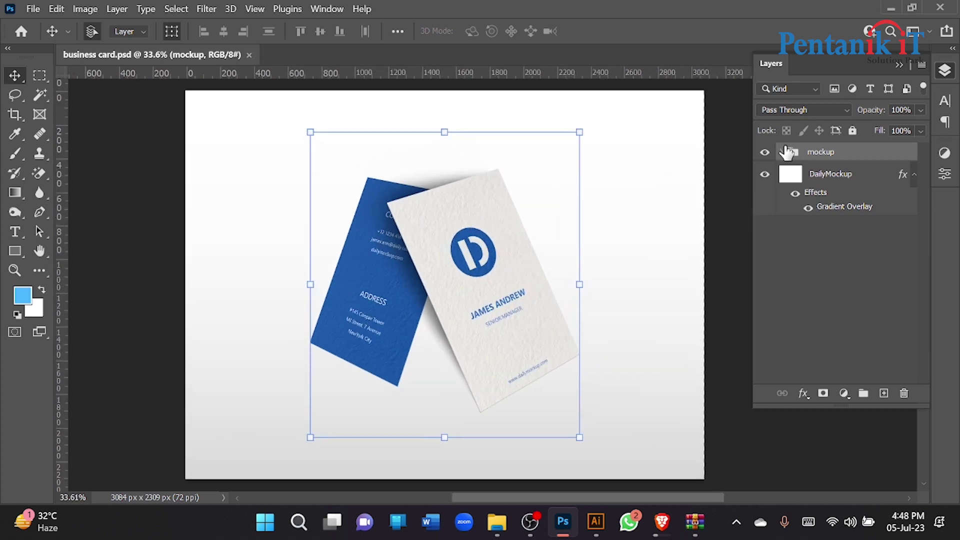
- Expand the mockup group and open the smart object of the white front card for editing
{"action": "left_click", "coordinate": [782, 152]}
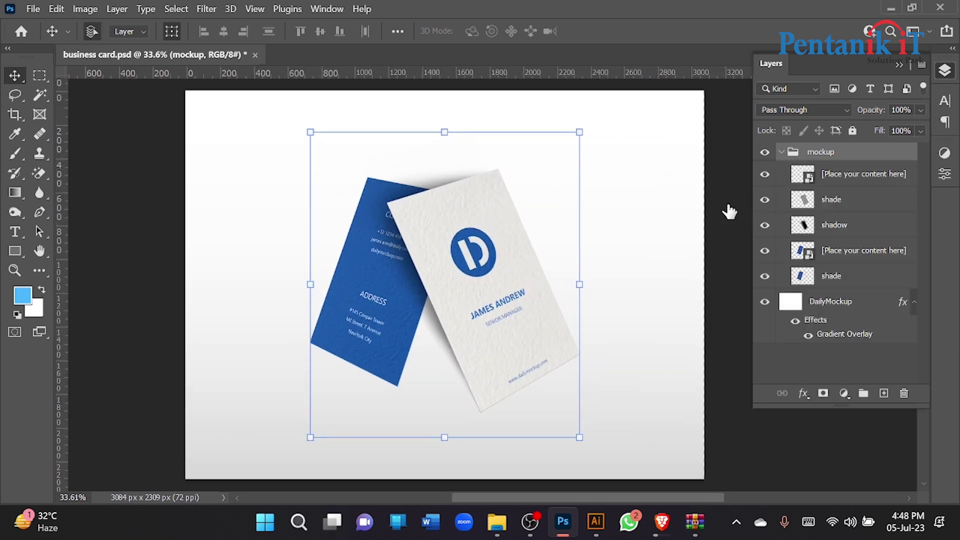
{"action": "left_click", "coordinate": [505, 263]}
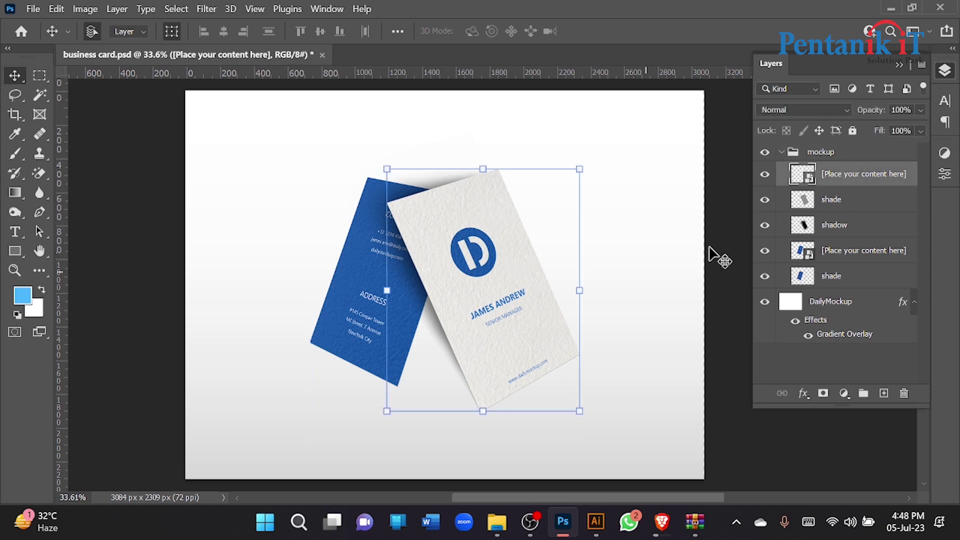
{"action": "double_click", "coordinate": [809, 179]}
{"action": "left_click", "coordinate": [589, 188]}
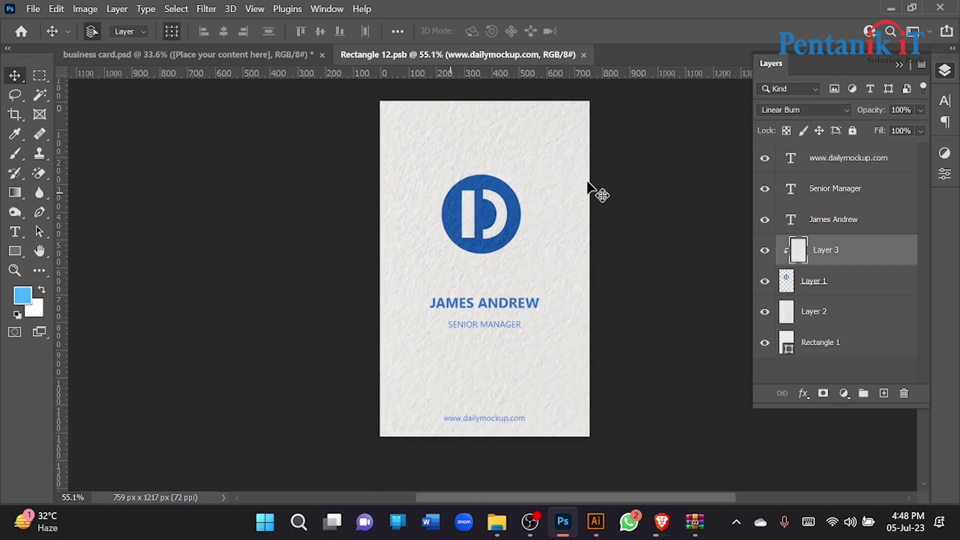
- Group all layers from the website text down to Rectangle 1 in the smart object and hide the group
{"action": "left_click", "coordinate": [765, 250]}
{"action": "left_click", "coordinate": [765, 250]}
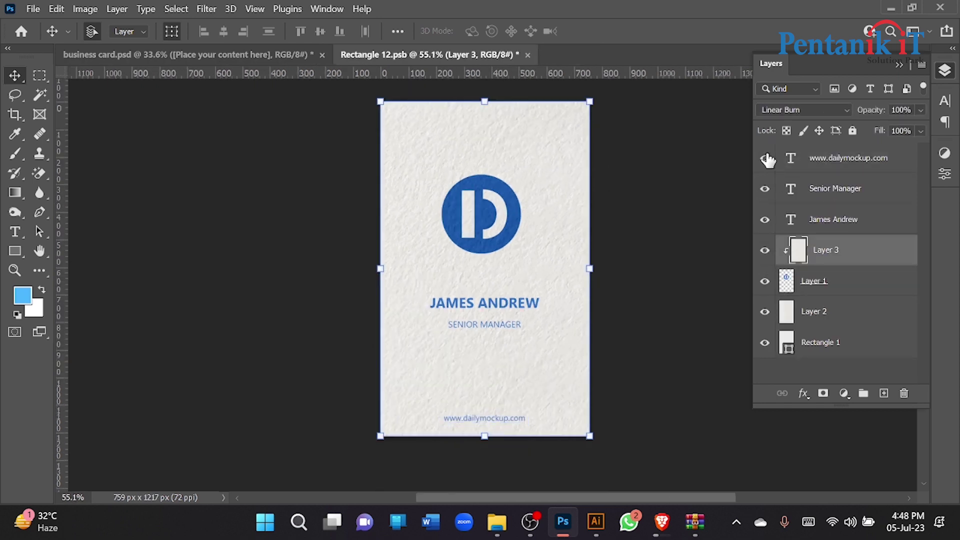
{"action": "left_click", "coordinate": [844, 167]}
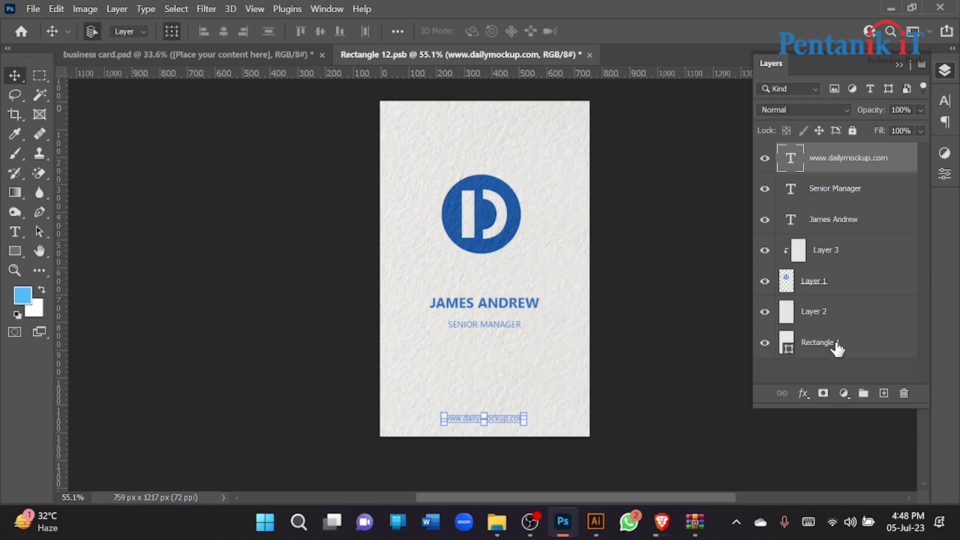
{"action": "left_click", "coordinate": [836, 345], "text": "shift"}
{"action": "key", "text": "ctrl+g"}
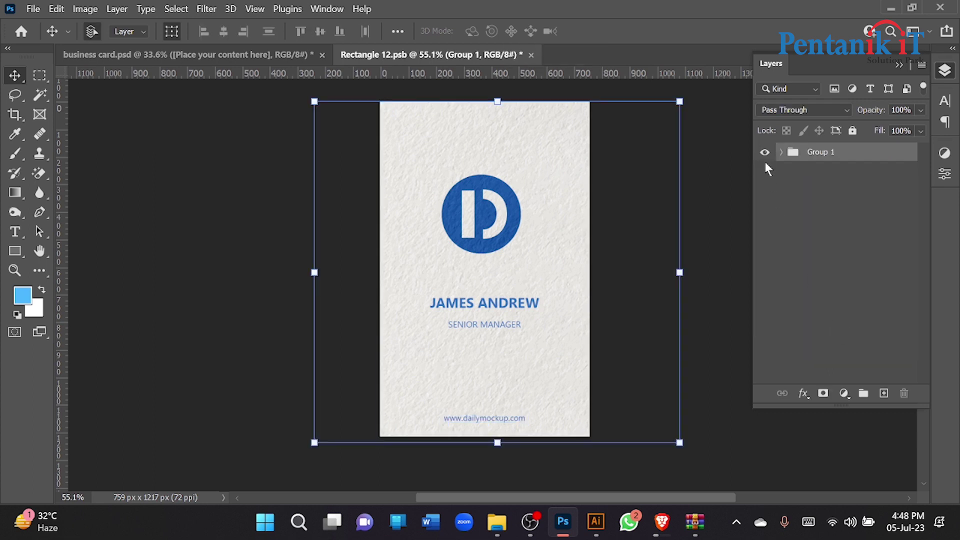
{"action": "key", "text": "ctrl+z"}
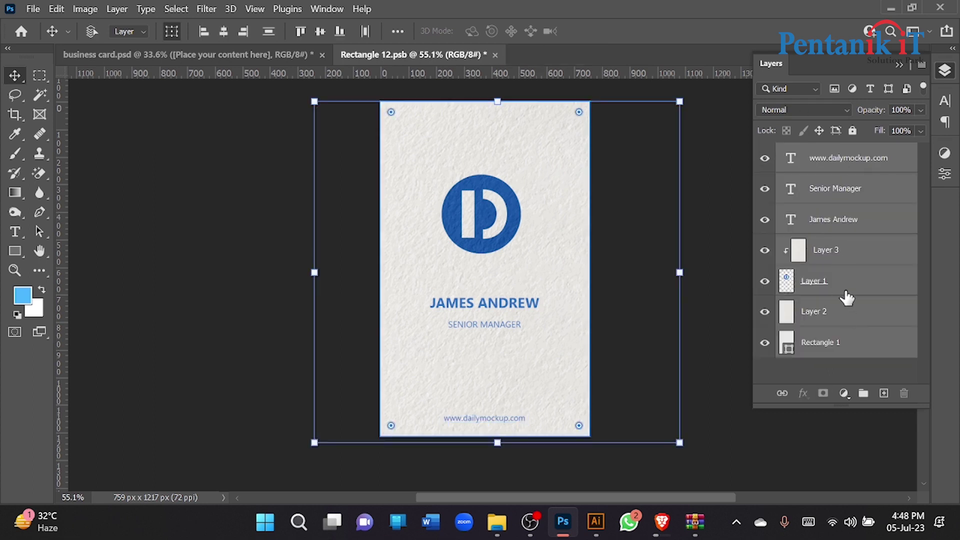
{"action": "key", "text": "ctrl+g"}
{"action": "left_click", "coordinate": [765, 153]}
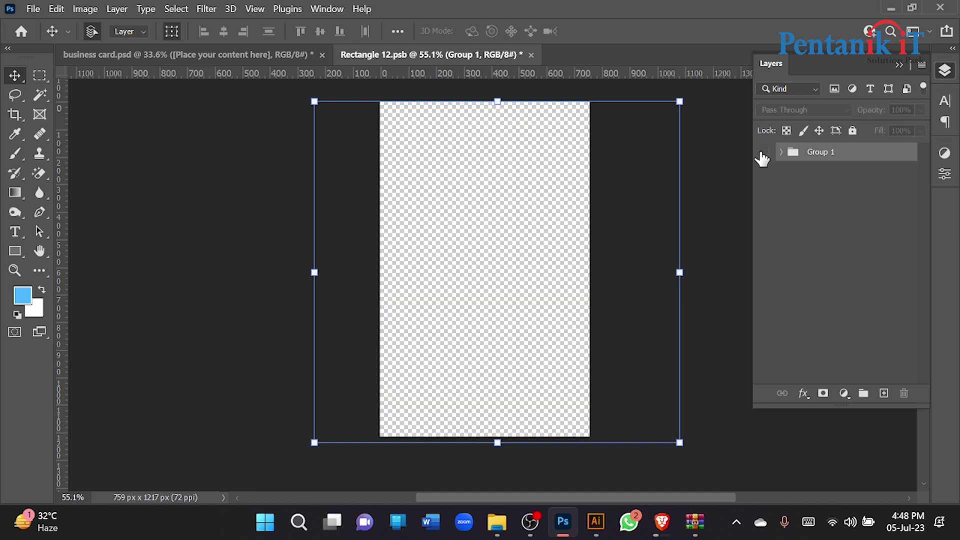
{"action": "left_click", "coordinate": [786, 238]}
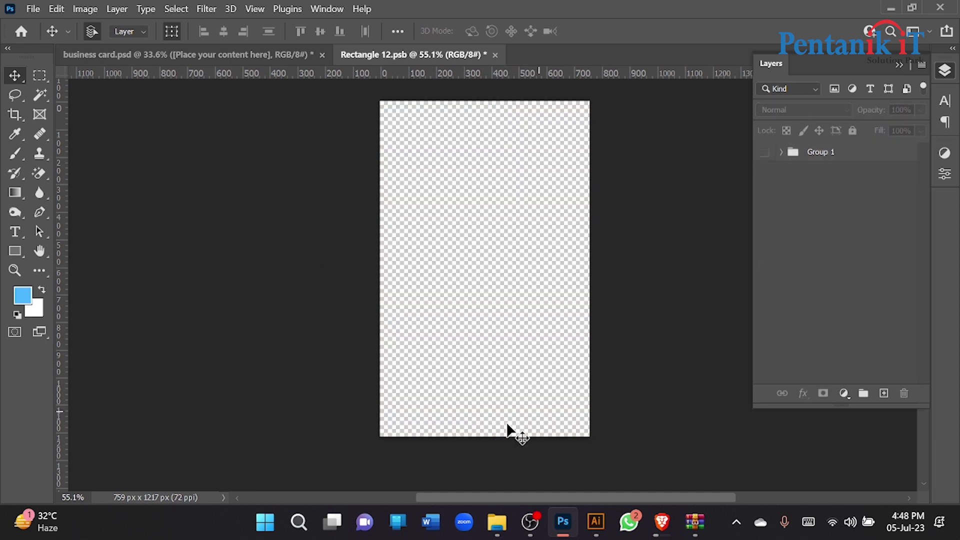
- Switch to Illustrator and select the vertical card's front design in Untitled-3.ai
{"action": "left_click", "coordinate": [498, 523]}
{"action": "left_click", "coordinate": [597, 516]}
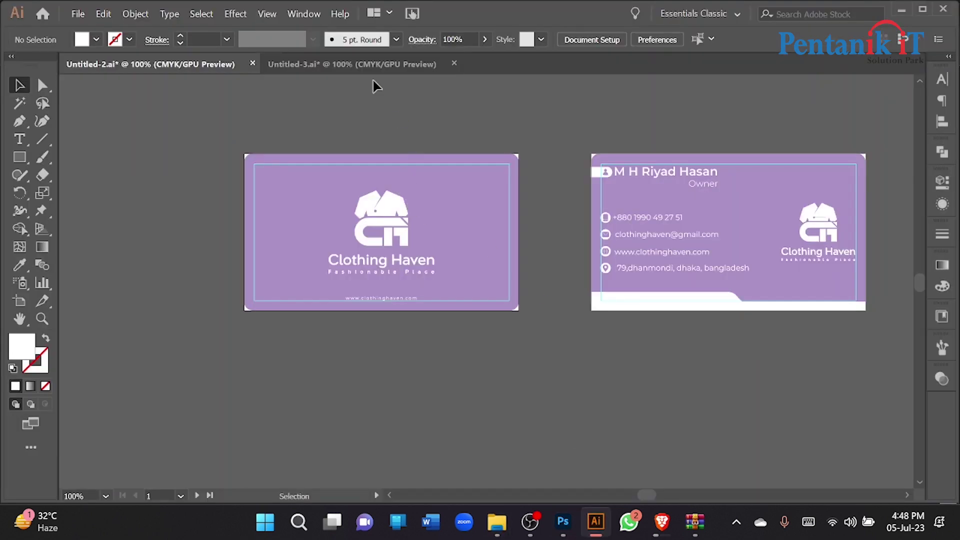
{"action": "left_click", "coordinate": [365, 65]}
{"action": "left_click", "coordinate": [419, 255]}
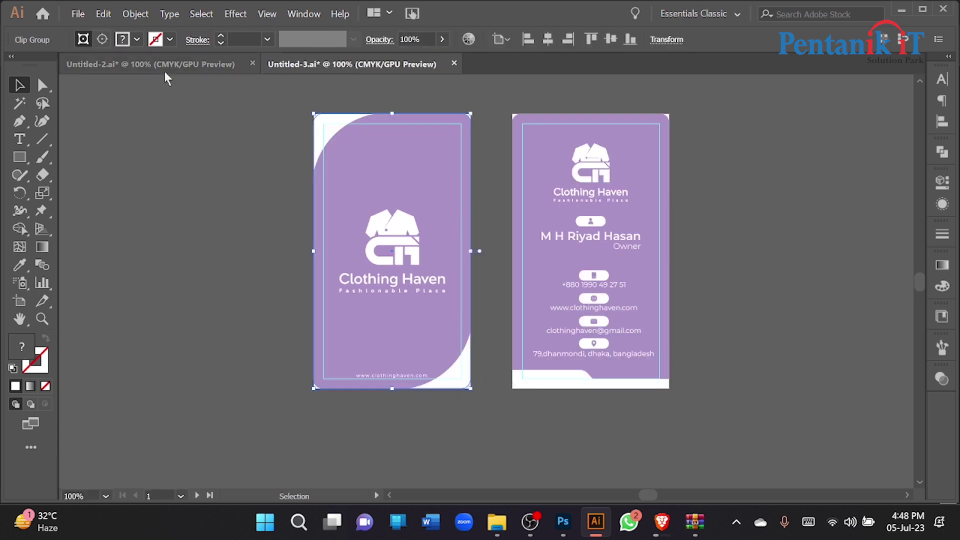
- Check the tilted cards in the Photoshop business card mockup against the vertical design in Illustrator
{"action": "left_click", "coordinate": [559, 533]}
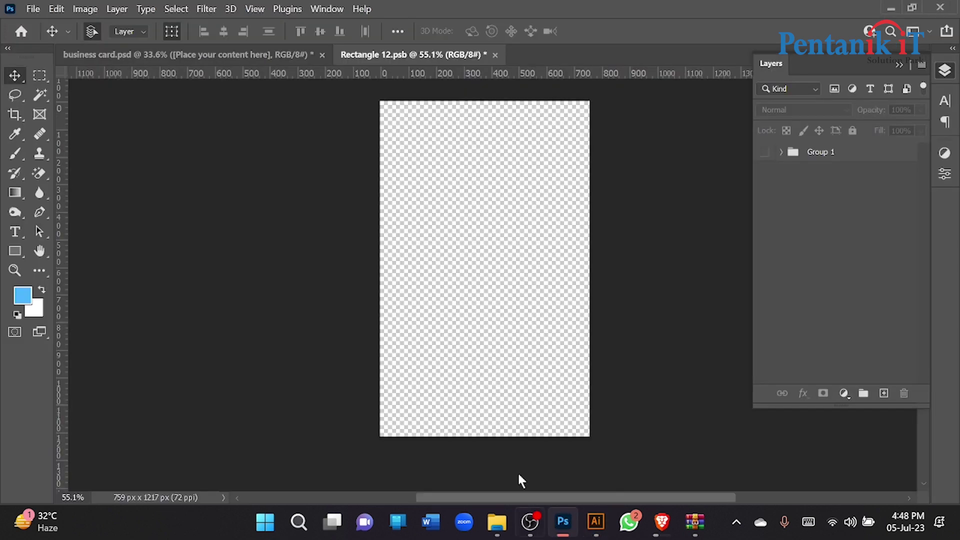
{"action": "left_click", "coordinate": [224, 58]}
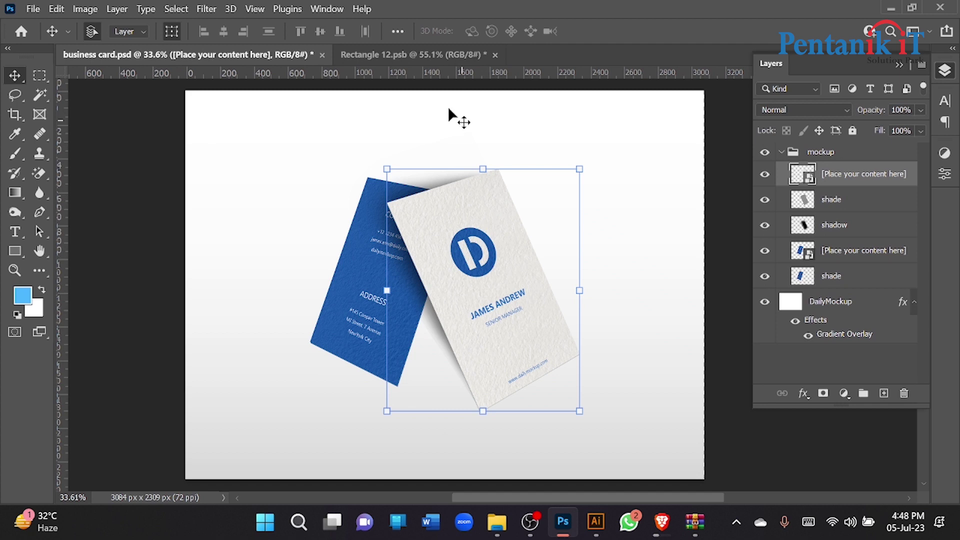
{"action": "left_click", "coordinate": [442, 56]}
{"action": "left_click", "coordinate": [570, 529]}
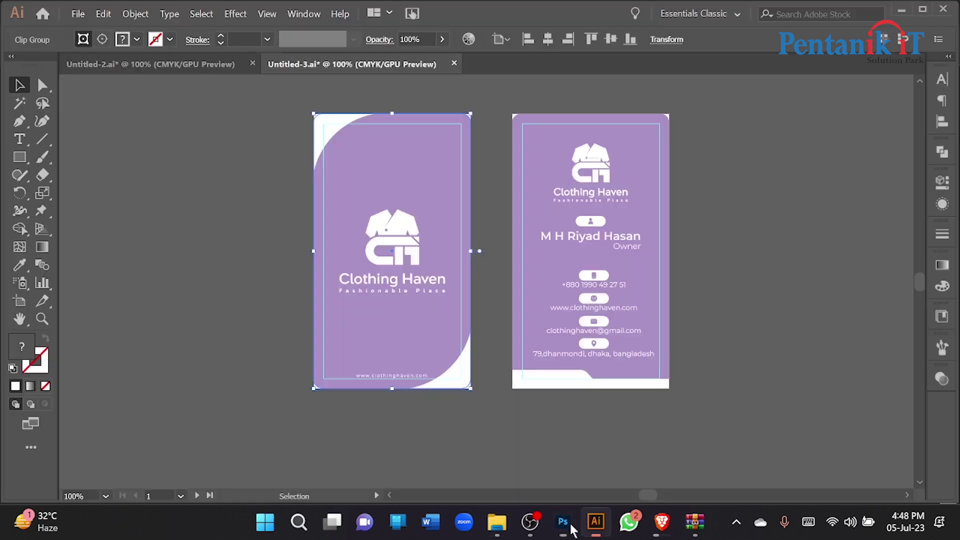
- Paste the copied front design from Illustrator into the Rectangle 12 Photoshop document as a smart object and enlarge it to nearly the canvas height
{"action": "left_click", "coordinate": [222, 244]}
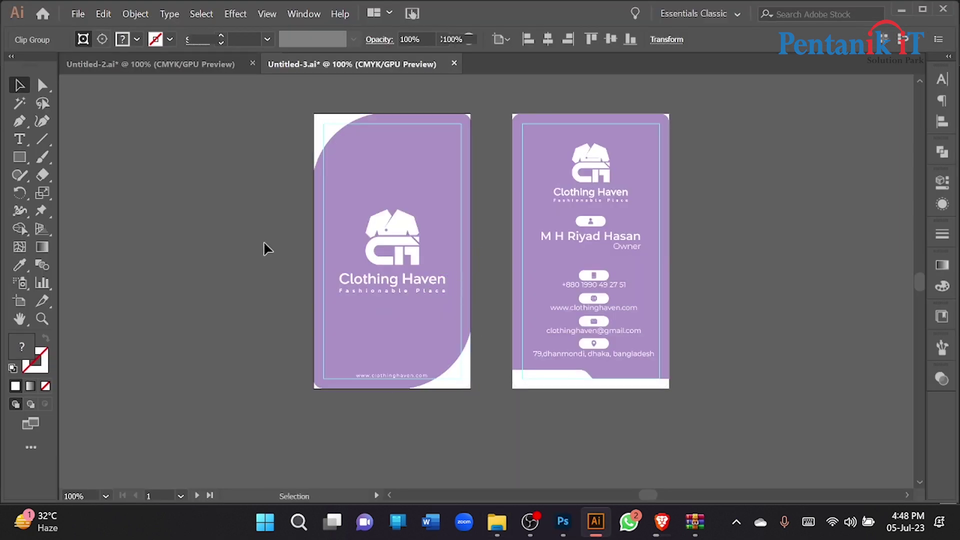
{"action": "left_click", "coordinate": [564, 521]}
{"action": "key", "text": "ctrl+v"}
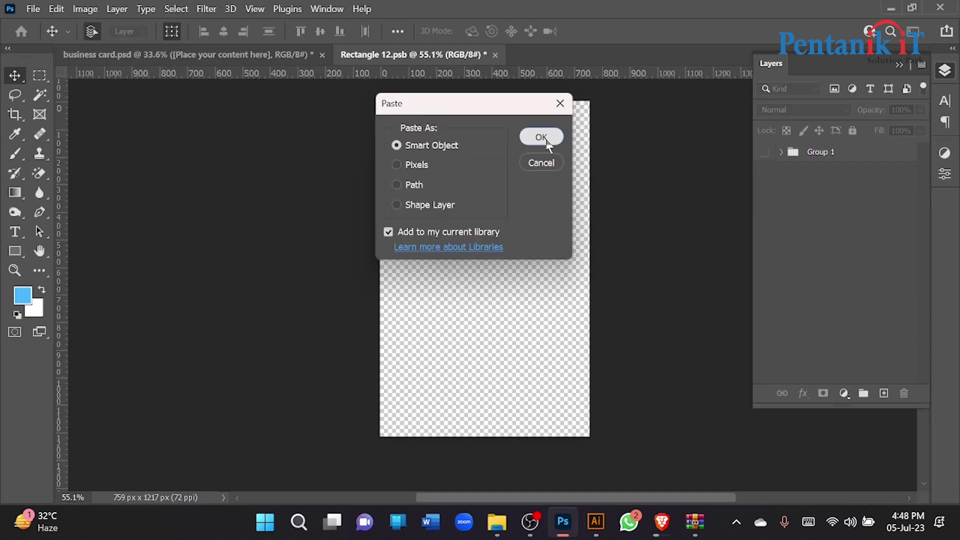
{"action": "left_click", "coordinate": [546, 141]}
{"action": "left_click_drag", "start_coordinate": [487, 233], "coordinate": [482, 91]}
{"action": "left_click_drag", "start_coordinate": [485, 306], "coordinate": [473, 452]}
{"action": "left_click", "coordinate": [741, 32]}
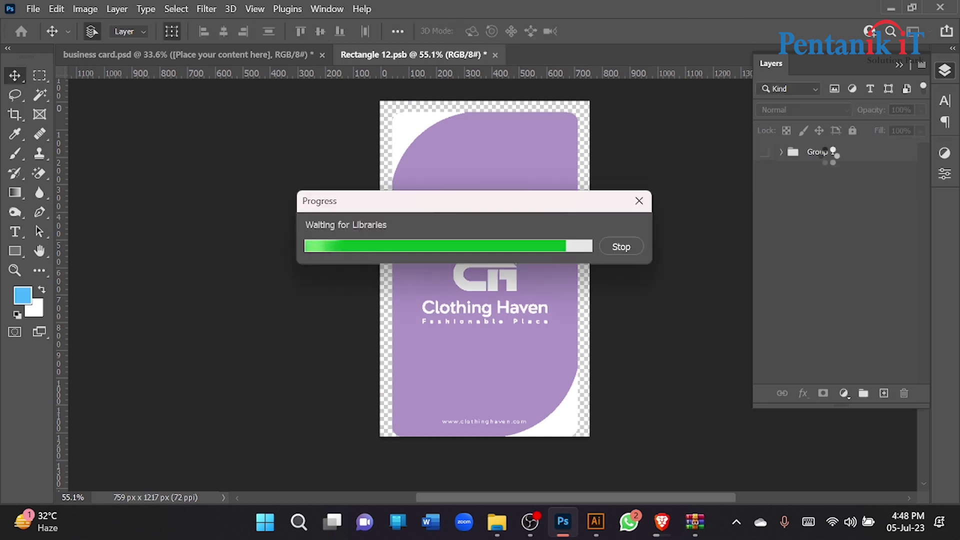
- Convert the pasted design to a smart object and scale it proportionally to 112.95% so it spans the canvas width
{"action": "left_click", "coordinate": [621, 246]}
{"action": "right_click", "coordinate": [818, 175]}
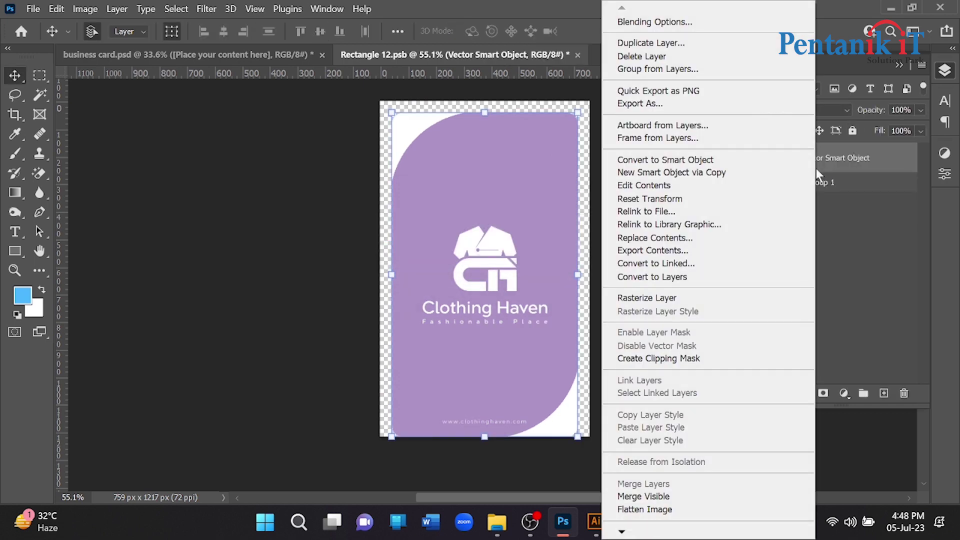
{"action": "left_click", "coordinate": [665, 160]}
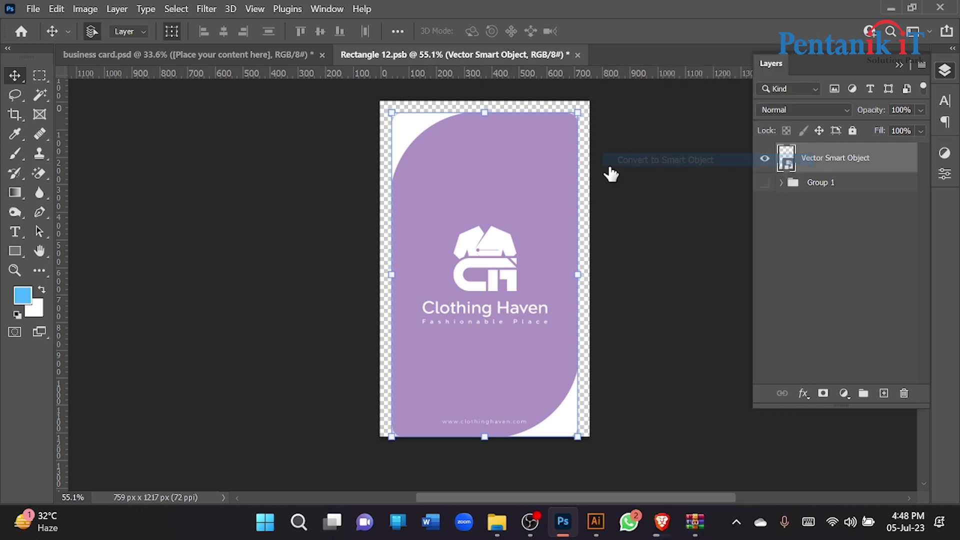
{"action": "left_click_drag", "start_coordinate": [484, 105], "coordinate": [484, 101]}
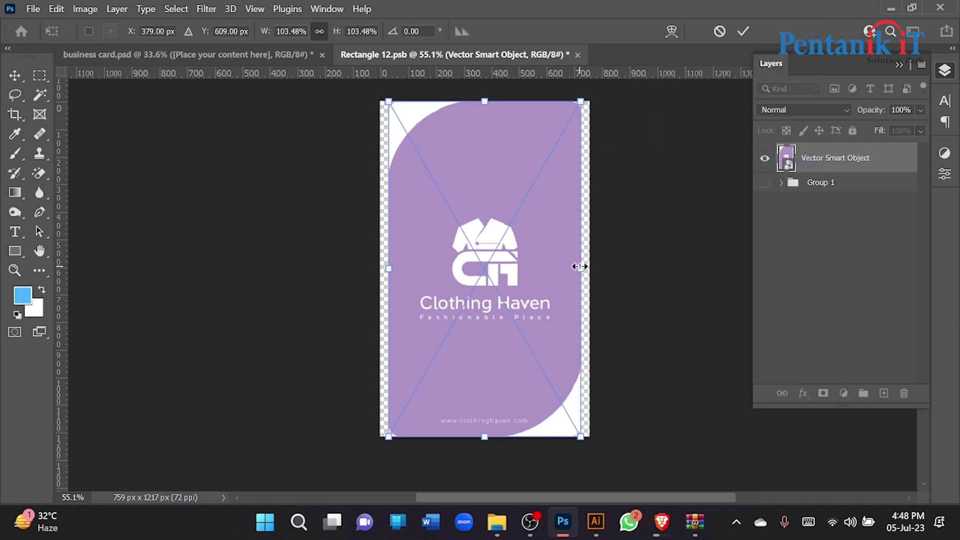
{"action": "left_click_drag", "start_coordinate": [584, 267], "coordinate": [591, 268]}
{"action": "left_click_drag", "start_coordinate": [386, 275], "coordinate": [379, 269]}
{"action": "left_click", "coordinate": [744, 33]}
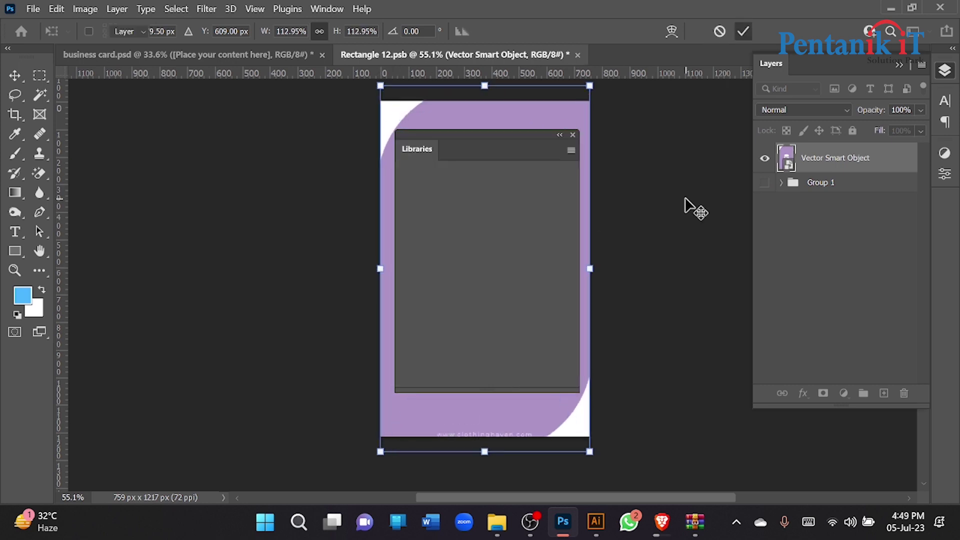
{"action": "left_click", "coordinate": [573, 135]}
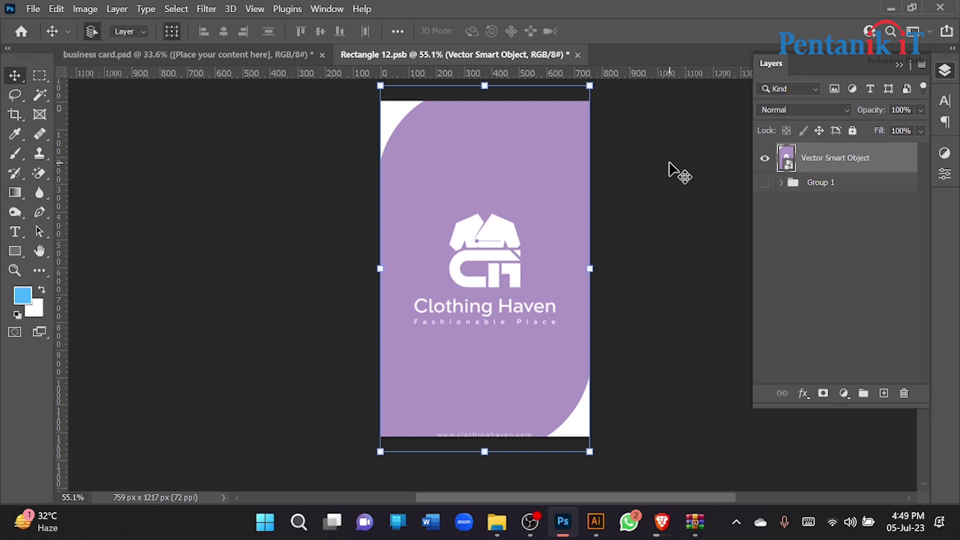
- Move the pasted design up to the canvas's lower edge and compress its height to fit the canvas
{"action": "left_click_drag", "start_coordinate": [542, 264], "coordinate": [537, 249]}
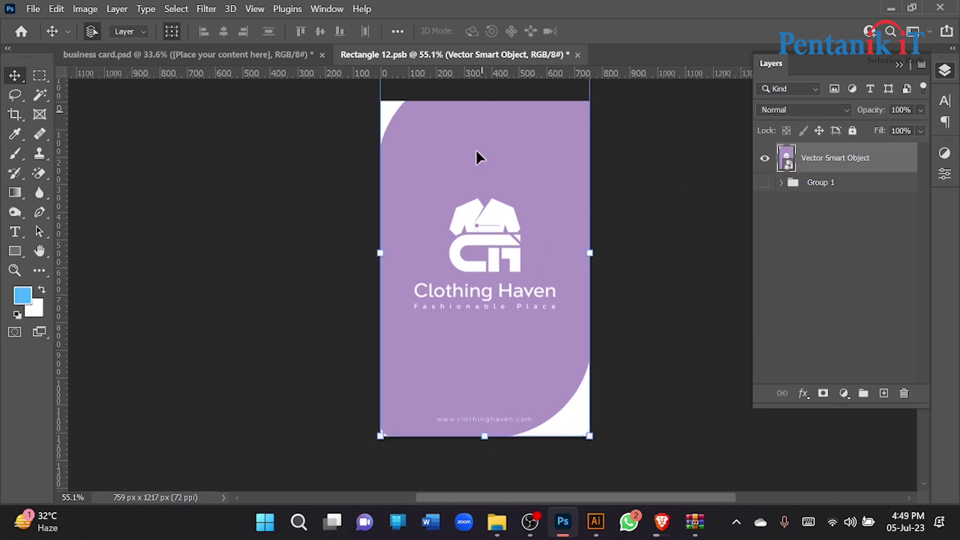
{"action": "scroll", "coordinate": [479, 130], "scroll_direction": "up", "scroll_amount": 2}
{"action": "left_click_drag", "start_coordinate": [482, 106], "coordinate": [481, 122]}
{"action": "left_click", "coordinate": [744, 32]}
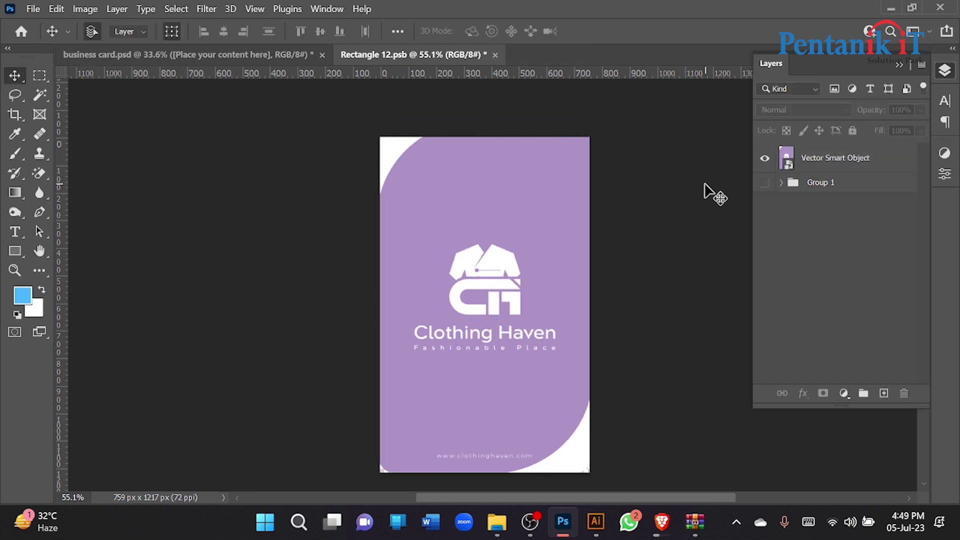
- Save the smart object and examine the front card's edges and corners in the business card mockup
{"action": "key", "text": "ctrl+s"}
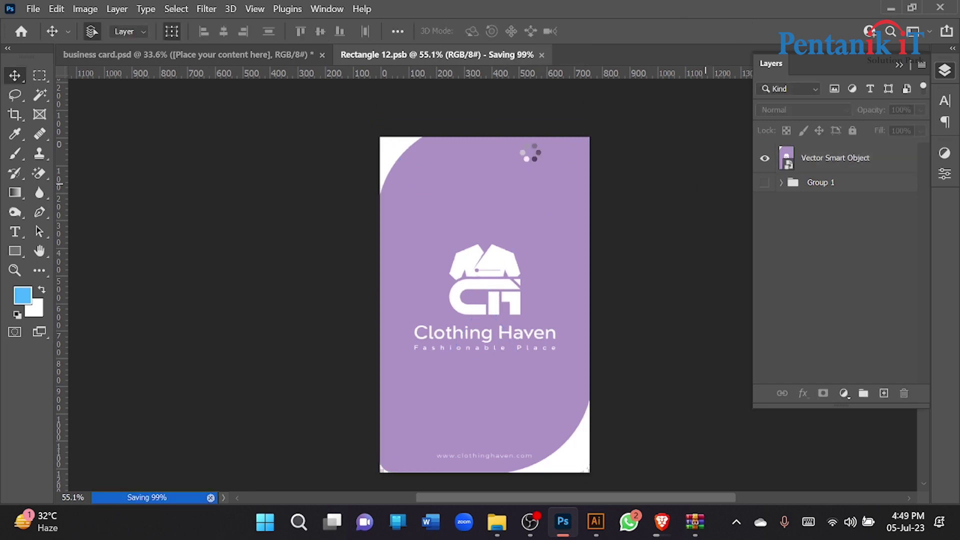
{"action": "left_click", "coordinate": [277, 58]}
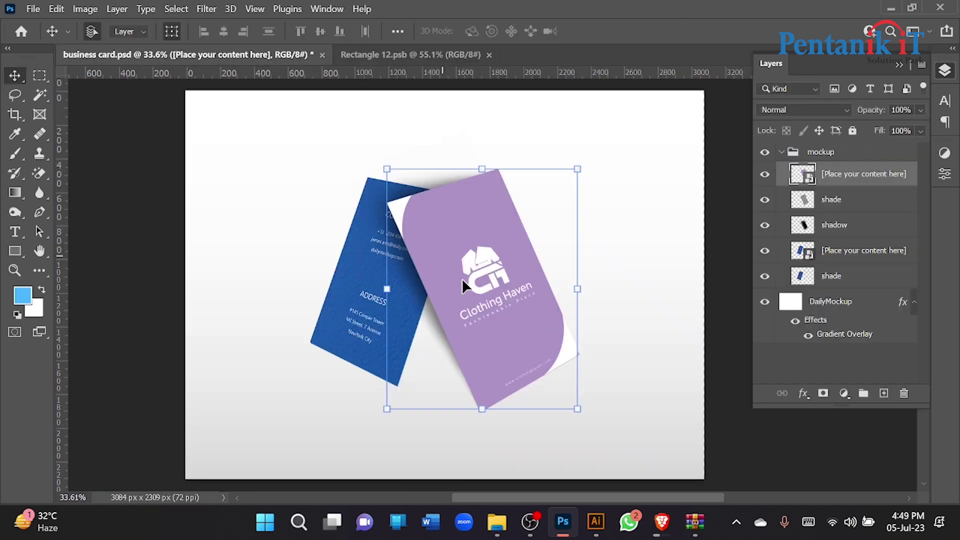
{"action": "scroll", "coordinate": [660, 337], "scroll_direction": "up", "scroll_amount": 3}
{"action": "left_click", "coordinate": [678, 330]}
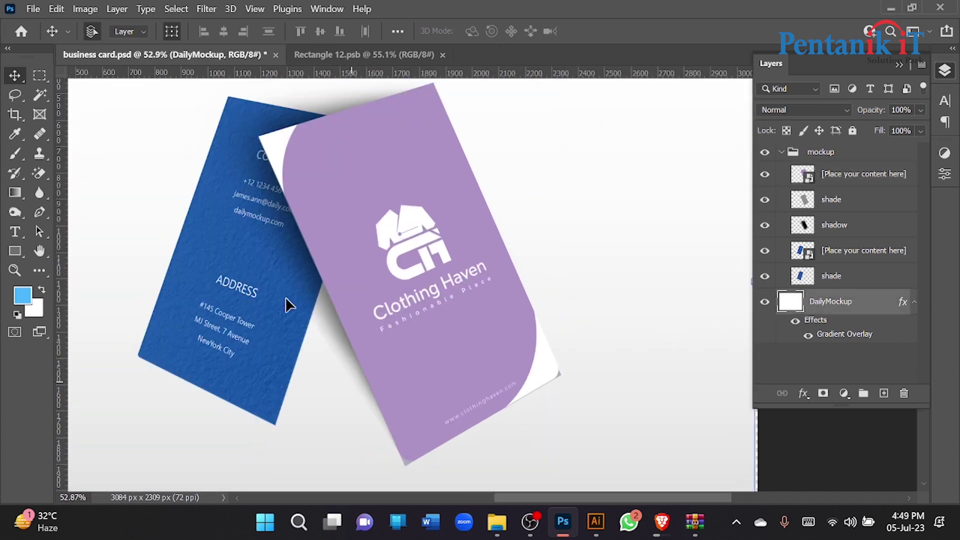
{"action": "scroll", "coordinate": [563, 380], "scroll_direction": "up", "scroll_amount": 3}
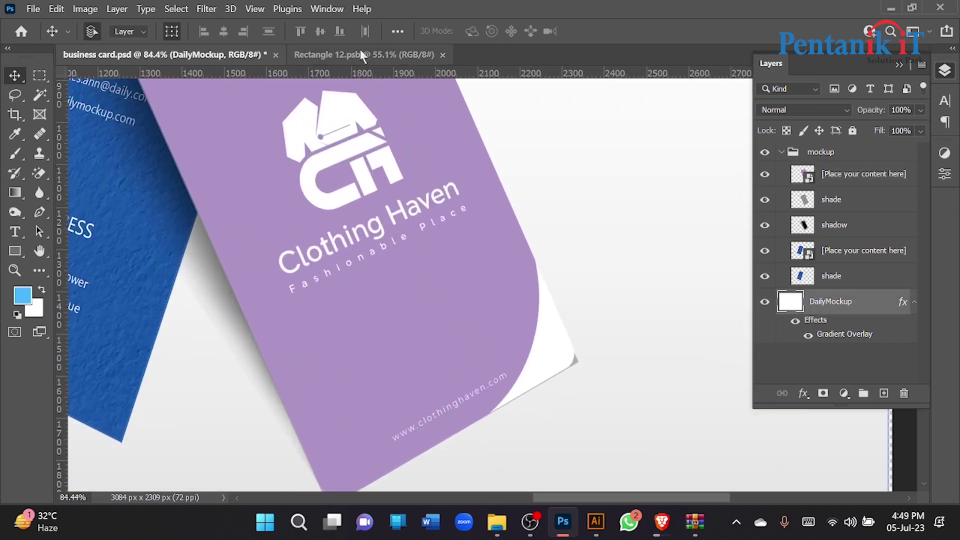
{"action": "scroll", "coordinate": [482, 234], "scroll_direction": "down", "scroll_amount": 3}
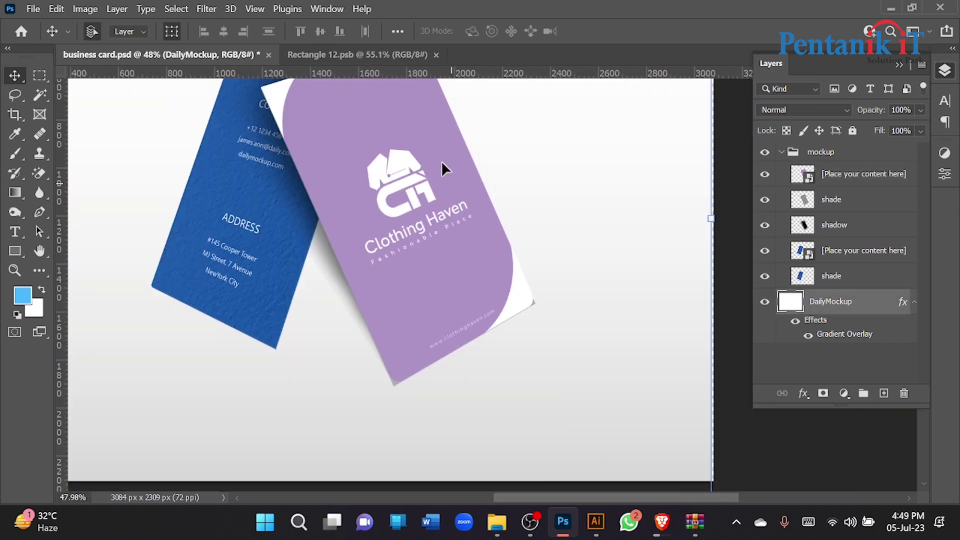
- Return to the Rectangle 12 document and hide the pasted Vector Smart Object layer
{"action": "left_click", "coordinate": [420, 54]}
{"action": "left_click", "coordinate": [764, 155]}
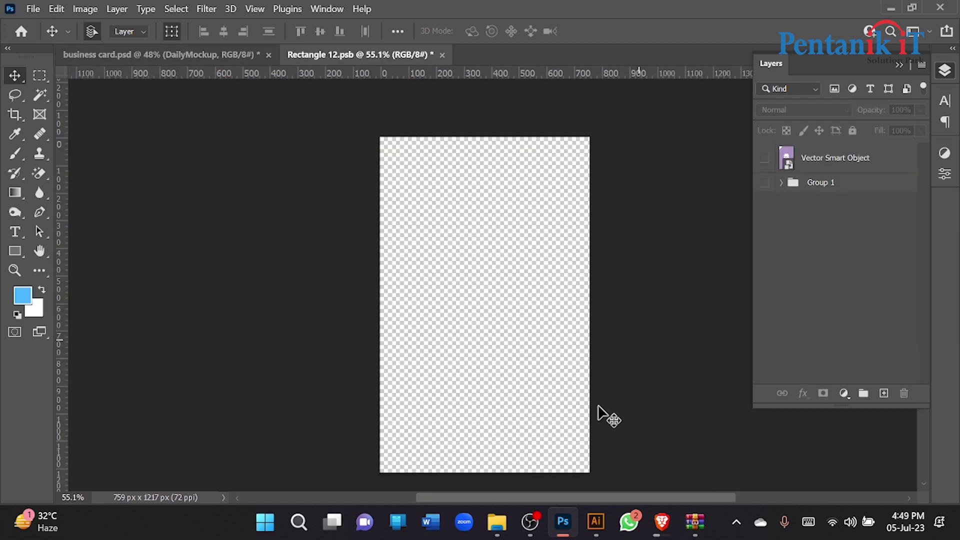
- Switch to Illustrator and square off the rounded corners of both the front and back vertical card designs
{"action": "left_click", "coordinate": [595, 523]}
{"action": "left_click", "coordinate": [429, 144]}
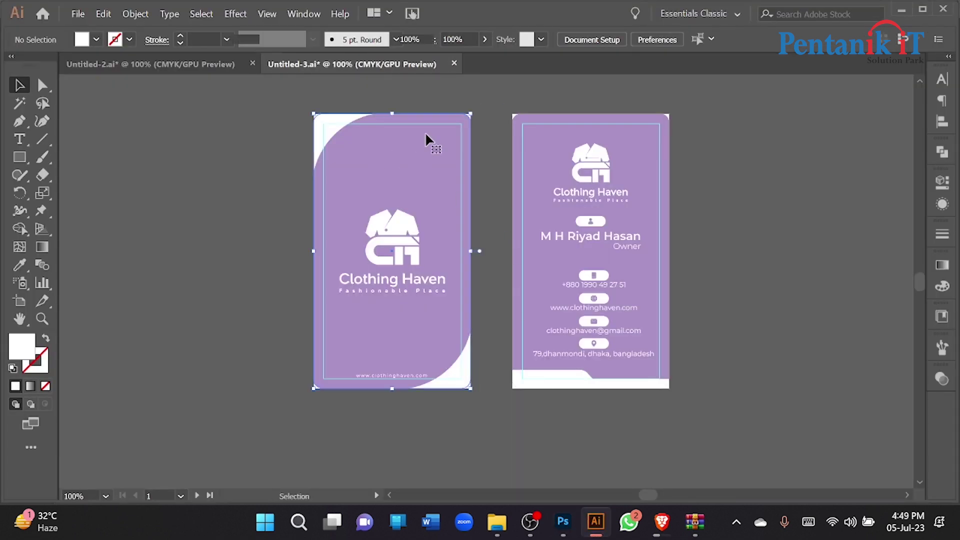
{"action": "left_click", "coordinate": [616, 126]}
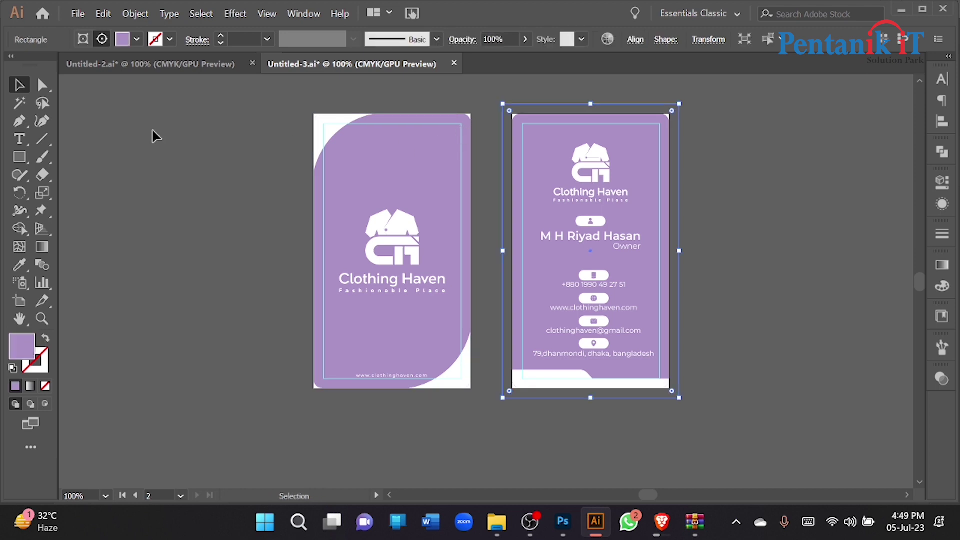
{"action": "left_click", "coordinate": [408, 169]}
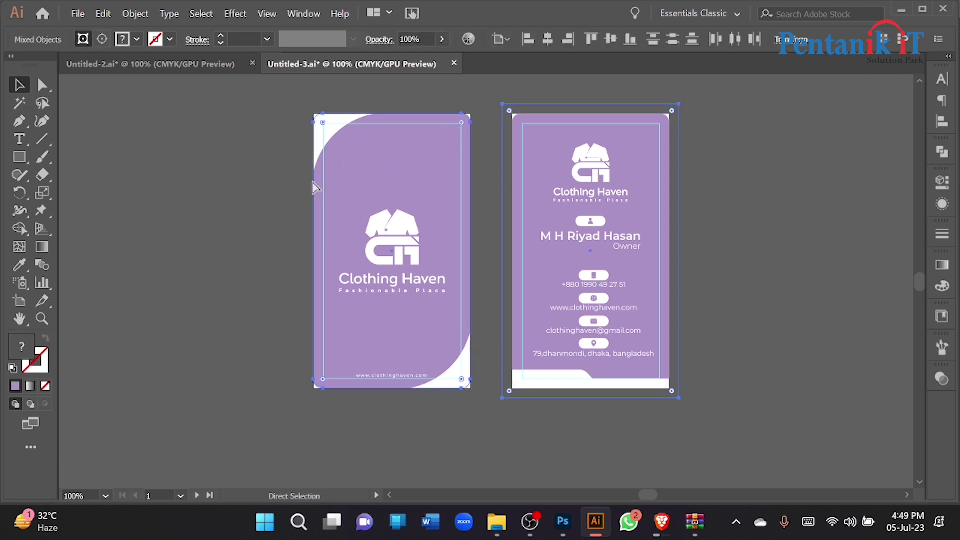
{"action": "key", "text": "ctrl+shift+a"}
{"action": "left_click", "coordinate": [400, 173]}
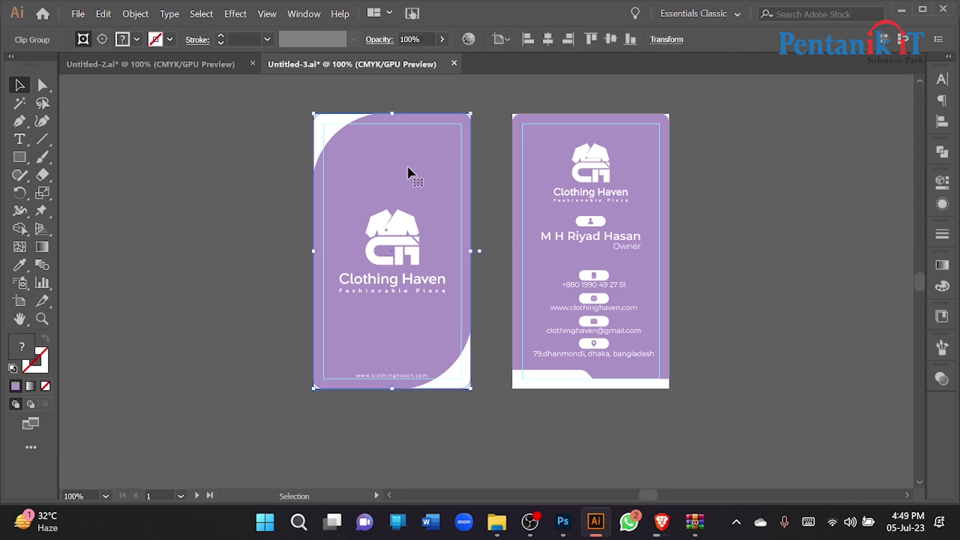
{"action": "left_click", "coordinate": [552, 153], "text": "shift"}
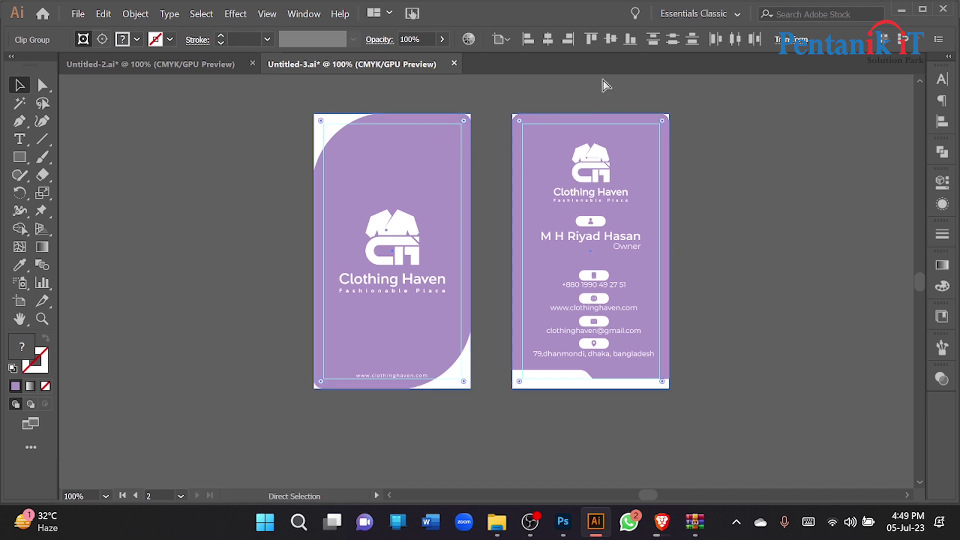
{"action": "left_click", "coordinate": [295, 215]}
- Copy the square-cornered front design from Illustrator and paste it into the Rectangle 12 Photoshop document as a smart object
{"action": "left_click", "coordinate": [393, 170]}
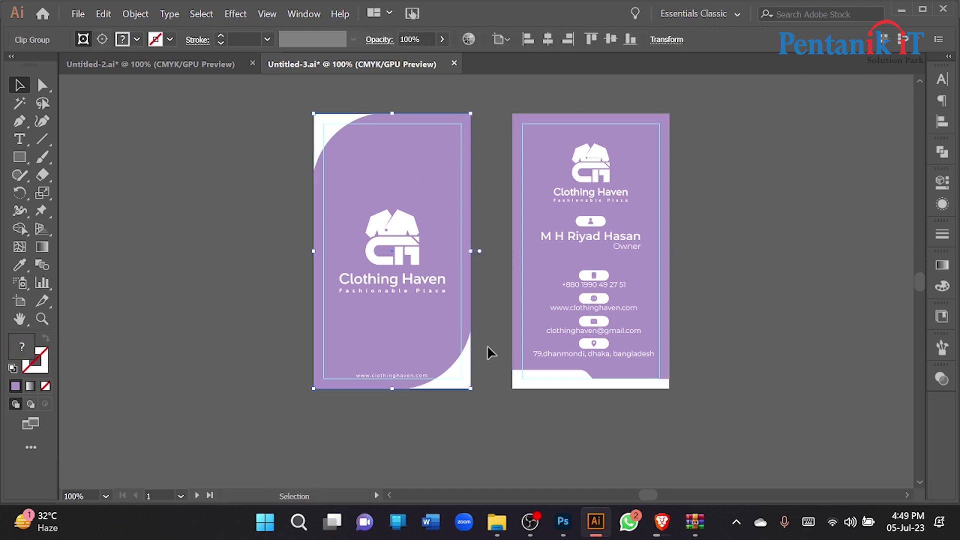
{"action": "left_click", "coordinate": [563, 522]}
{"action": "key", "text": "ctrl+v"}
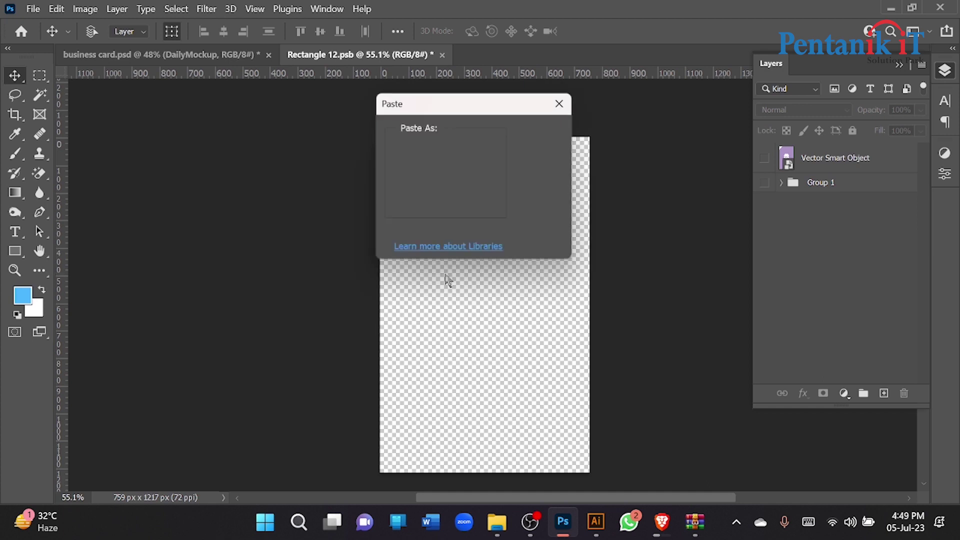
{"action": "left_click", "coordinate": [538, 135]}
{"action": "left_click", "coordinate": [744, 31]}
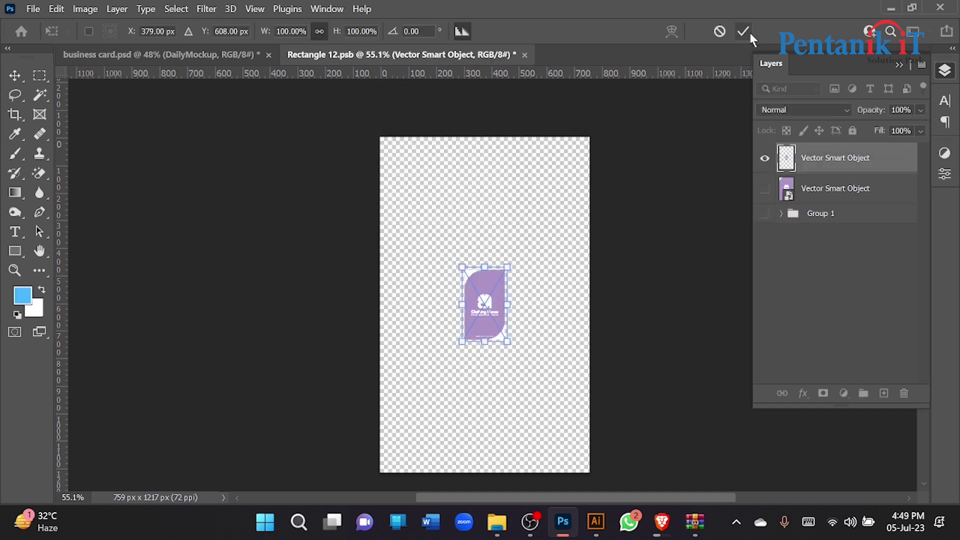
- Convert the pasted front design to a smart object and stretch it to 527.78% width and 482.94% height to fill the canvas
{"action": "right_click", "coordinate": [827, 160]}
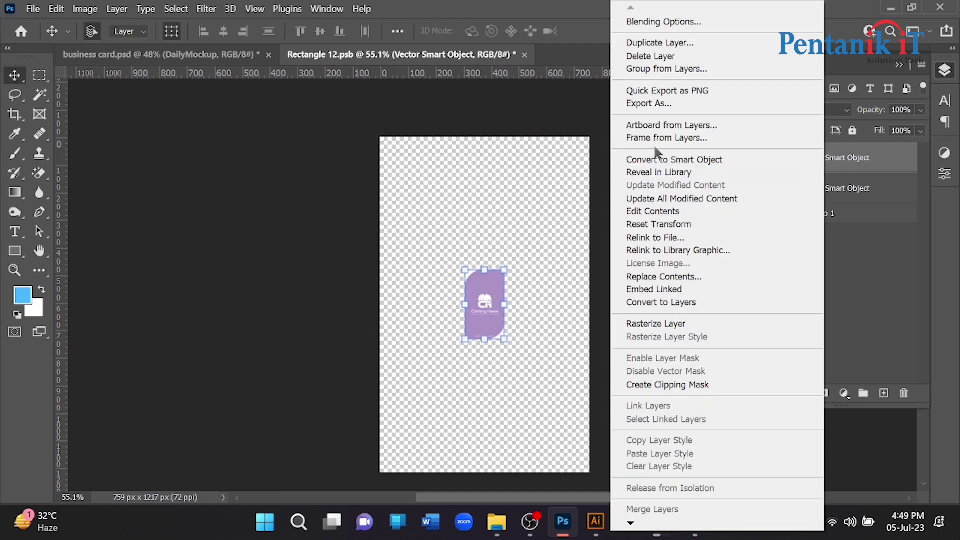
{"action": "left_click", "coordinate": [681, 156]}
{"action": "left_click_drag", "start_coordinate": [489, 269], "coordinate": [483, 135]}
{"action": "left_click_drag", "start_coordinate": [485, 340], "coordinate": [481, 470]}
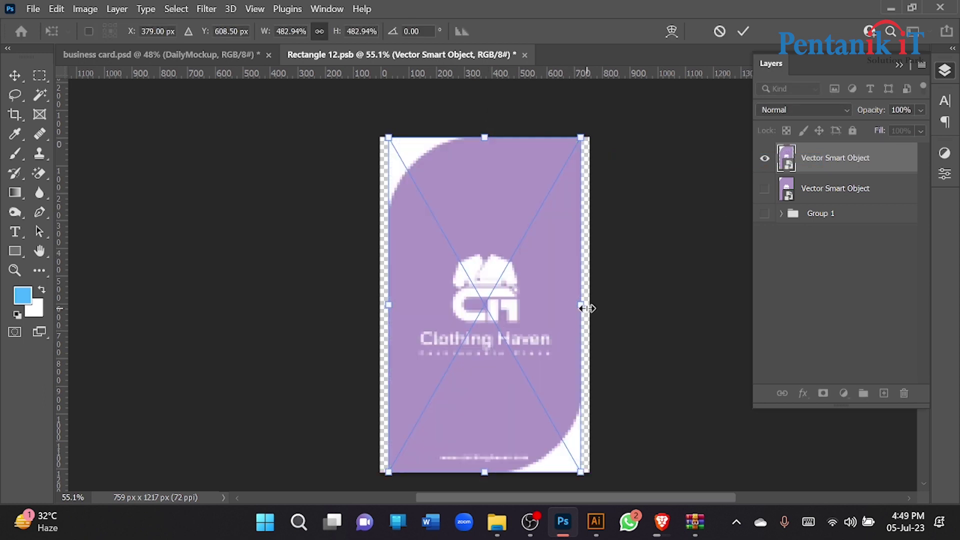
{"action": "left_click_drag", "start_coordinate": [587, 307], "coordinate": [593, 306]}
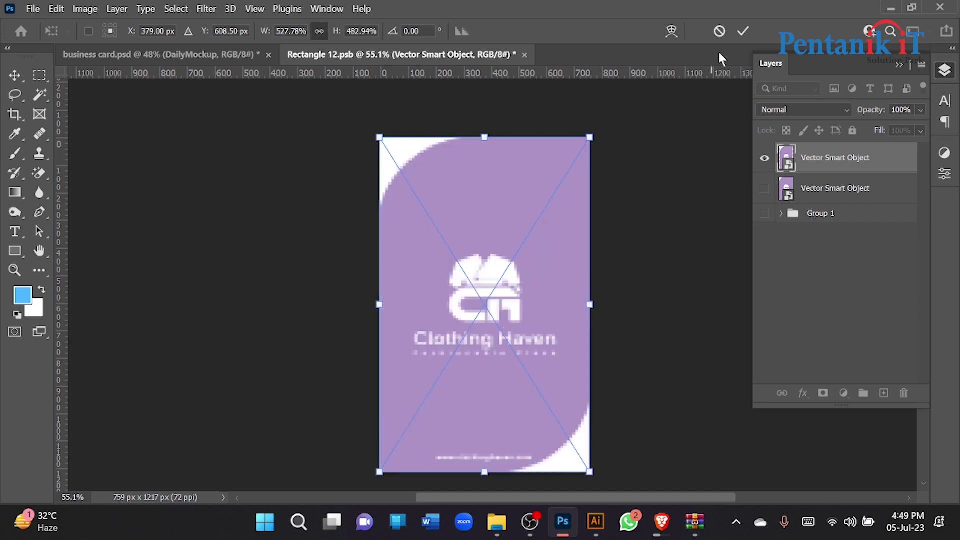
{"action": "left_click", "coordinate": [738, 34]}
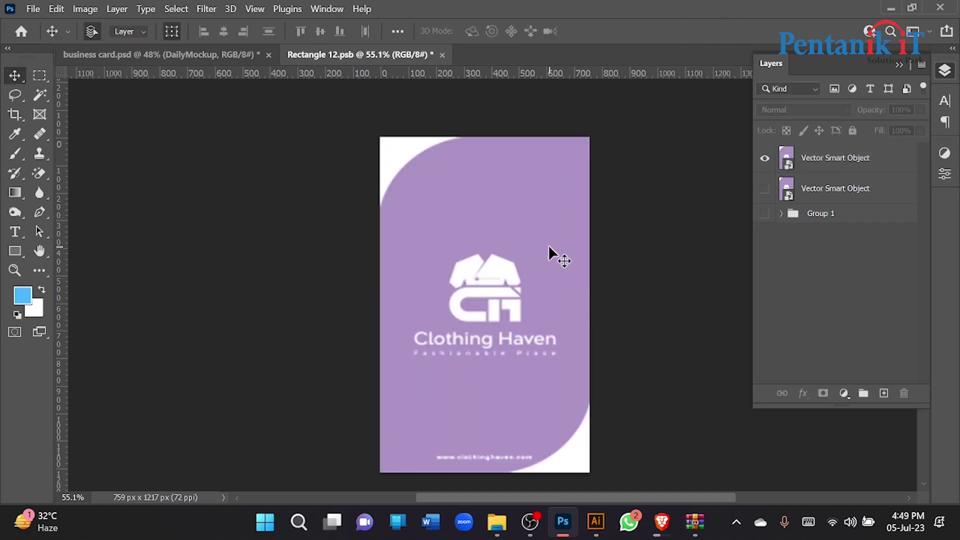
- Save the Rectangle 12 smart object after inspecting the logo up close, and view the updated front card in the mockup
{"action": "scroll", "coordinate": [502, 266], "scroll_direction": "down", "scroll_amount": 1}
{"action": "scroll", "coordinate": [502, 266], "scroll_direction": "down", "scroll_amount": 2}
{"action": "scroll", "coordinate": [502, 266], "scroll_direction": "up", "scroll_amount": 4}
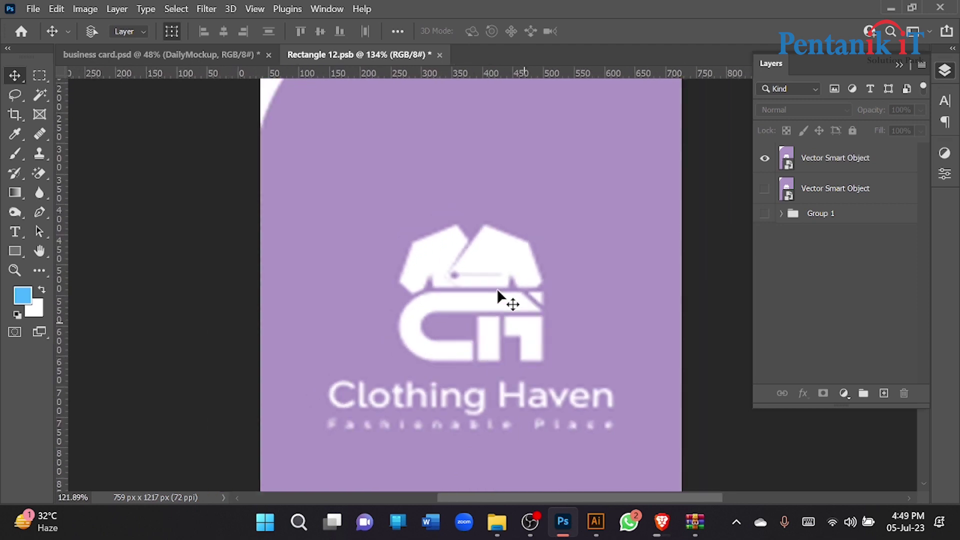
{"action": "scroll", "coordinate": [496, 288], "scroll_direction": "down", "scroll_amount": 4}
{"action": "key", "text": "ctrl+s"}
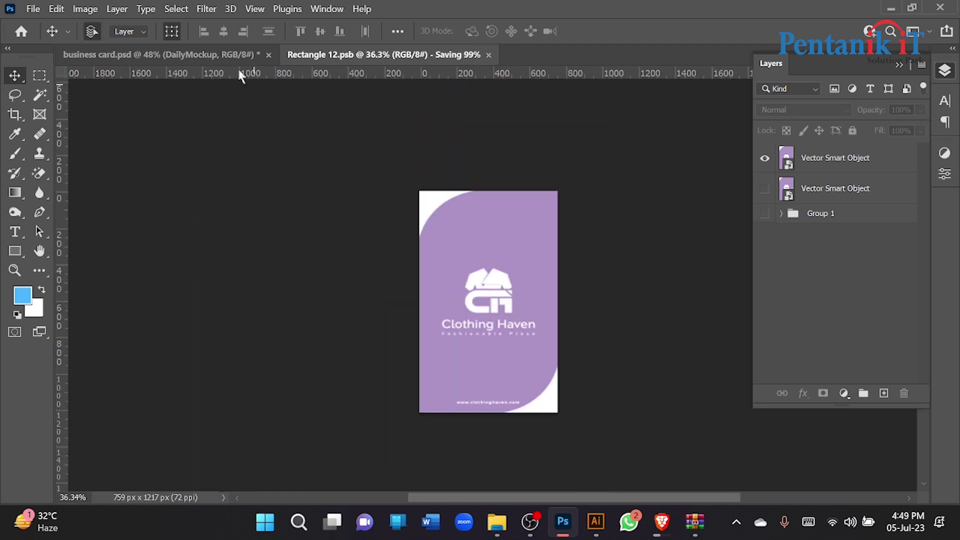
{"action": "left_click", "coordinate": [225, 55]}
{"action": "scroll", "coordinate": [424, 197], "scroll_direction": "down", "scroll_amount": 3}
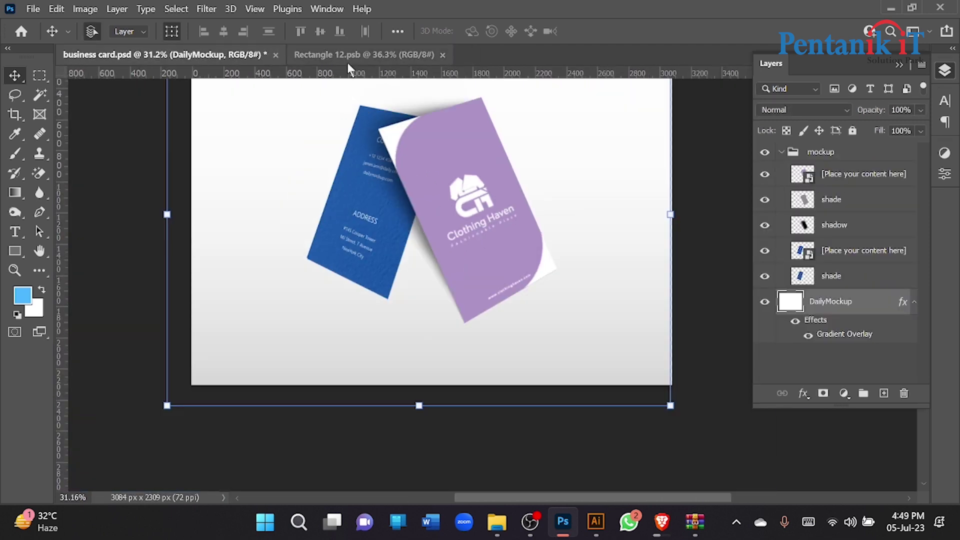
- Switch to Illustrator and select the vertical card's back design with the contact details
{"action": "key", "text": "ctrl+Tab"}
{"action": "key", "text": "alt+Tab"}
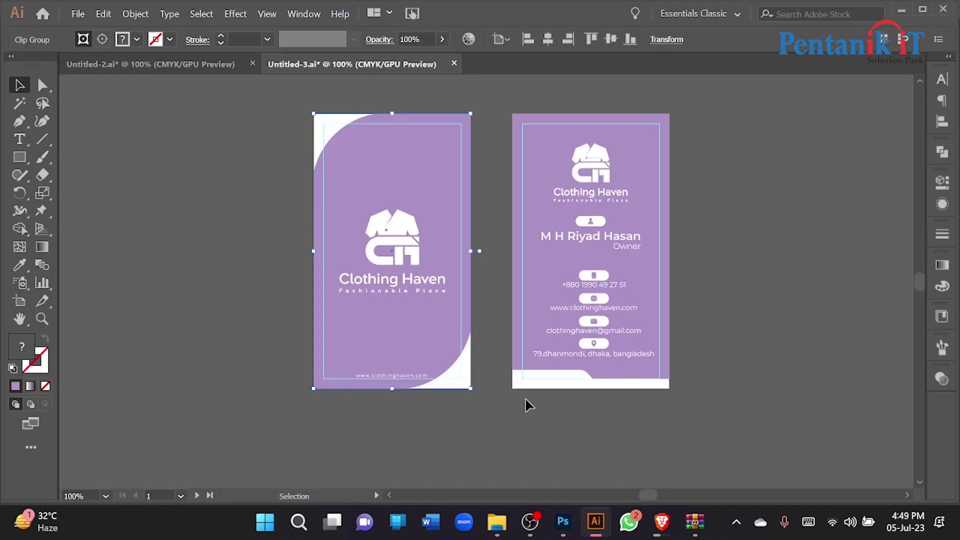
{"action": "left_click", "coordinate": [205, 195]}
{"action": "left_click", "coordinate": [522, 167]}
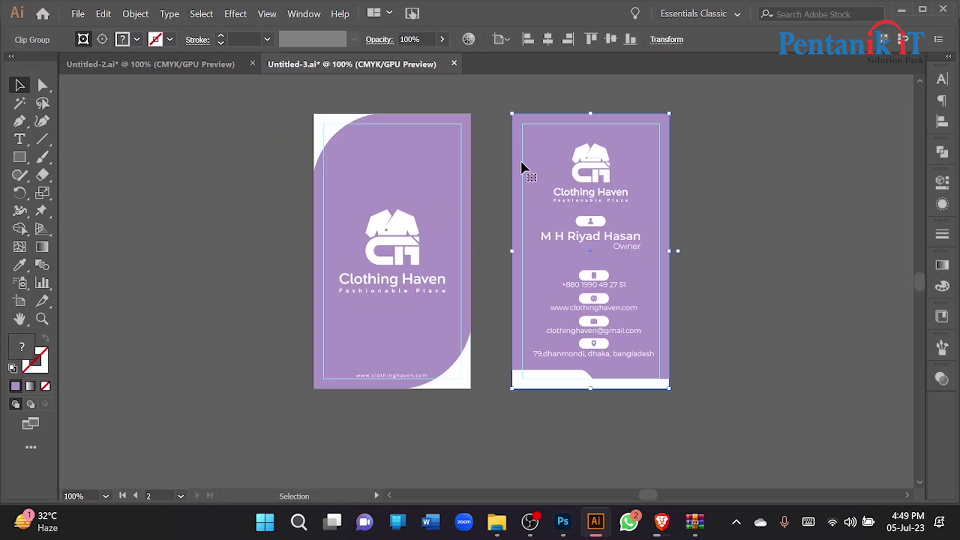
- Switch to Photoshop and open the contents of the blue back card's smart object in business card.psd
{"action": "left_click", "coordinate": [562, 522]}
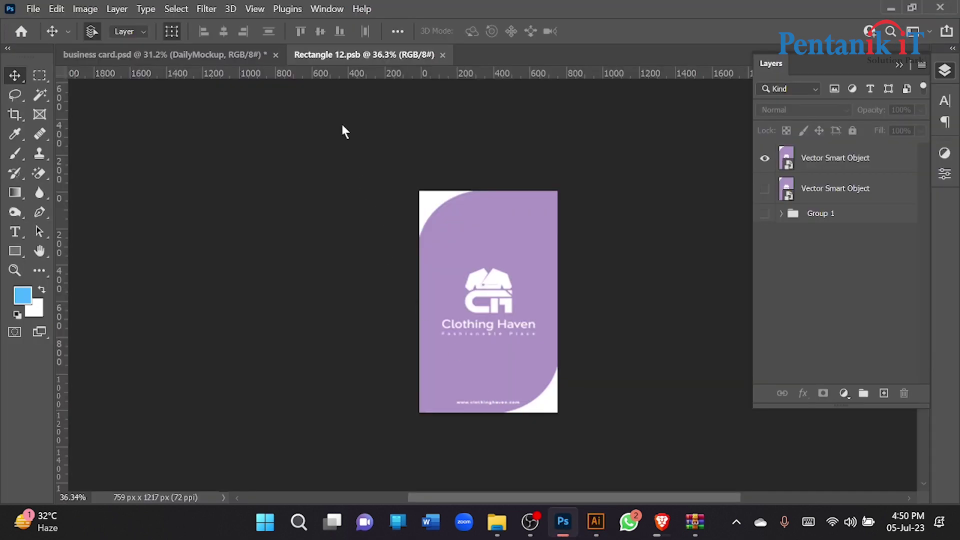
{"action": "left_click", "coordinate": [243, 53]}
{"action": "left_click", "coordinate": [375, 259]}
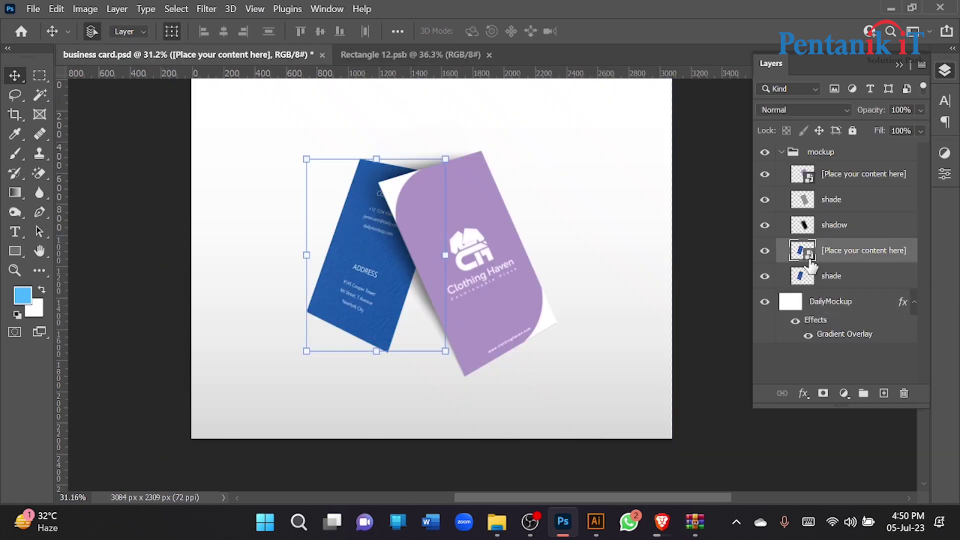
{"action": "double_click", "coordinate": [806, 251]}
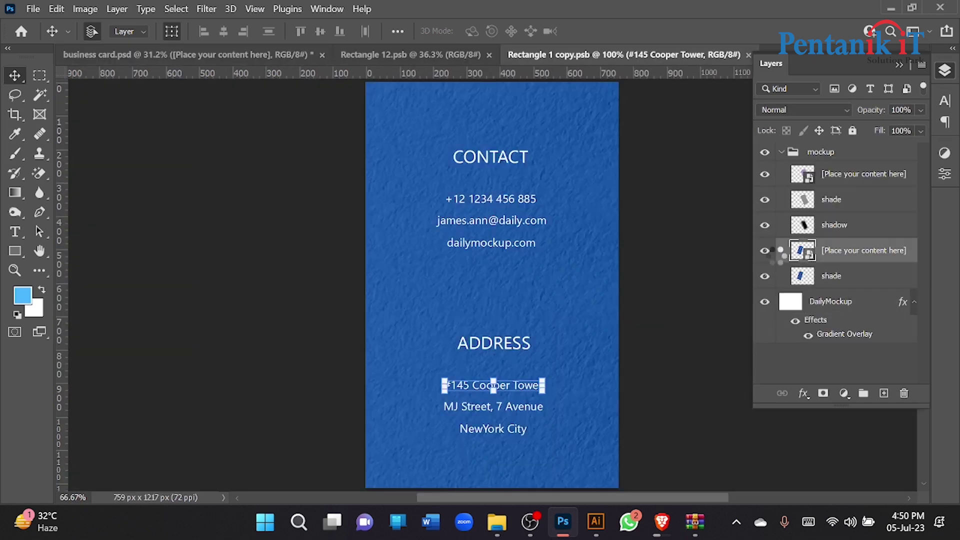
- Group all the placeholder layers of the Rectangle 1 copy document and hide the group
{"action": "scroll", "coordinate": [870, 244], "scroll_direction": "down", "scroll_amount": 2}
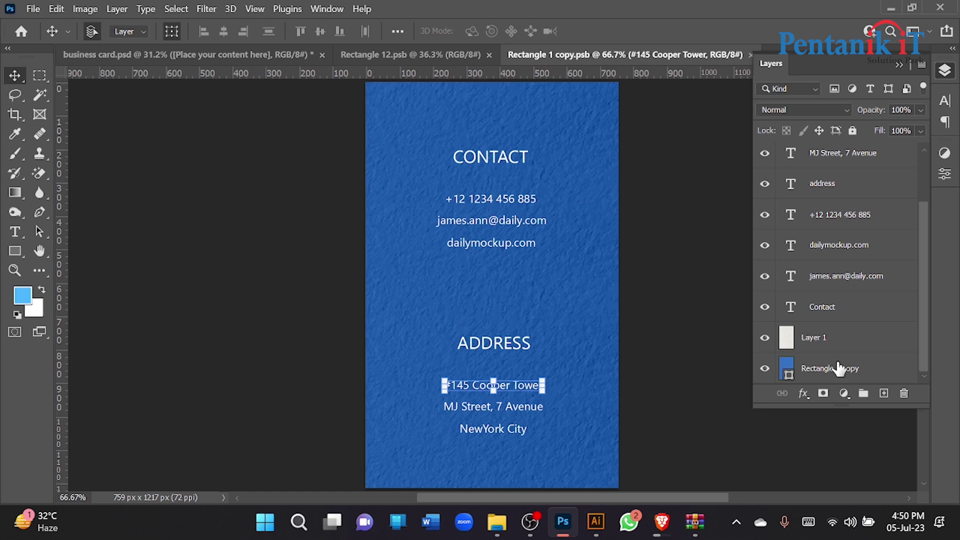
{"action": "left_click", "coordinate": [840, 369], "text": "shift"}
{"action": "key", "text": "ctrl+g"}
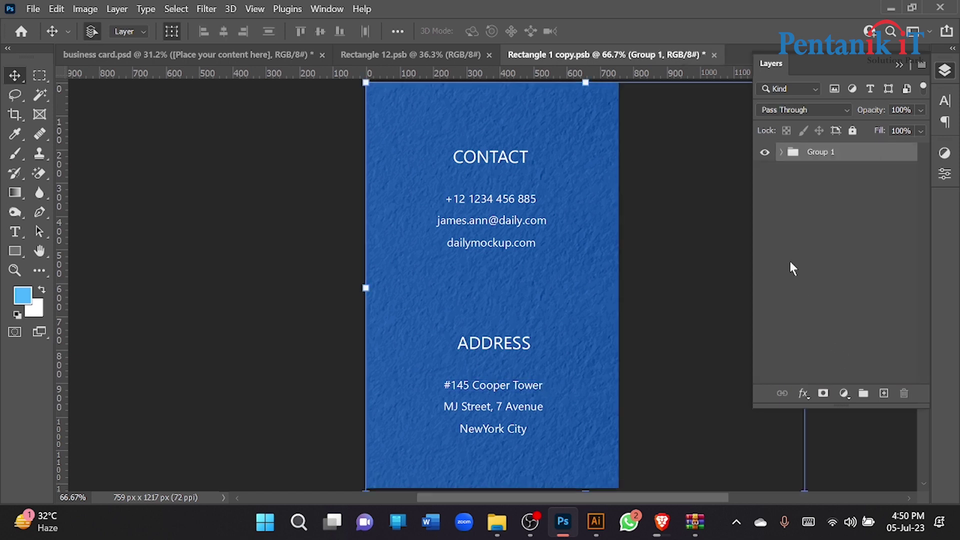
{"action": "left_click", "coordinate": [765, 152]}
- Paste the copied back design into the Rectangle 1 copy document as a smart object and accept its placement
{"action": "left_click", "coordinate": [517, 201]}
{"action": "key", "text": "ctrl+v"}
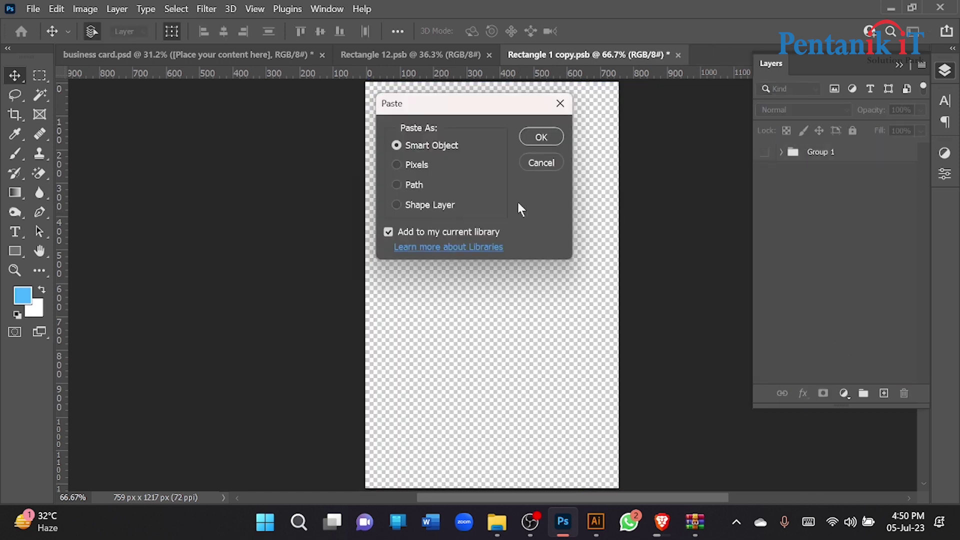
{"action": "left_click", "coordinate": [535, 135]}
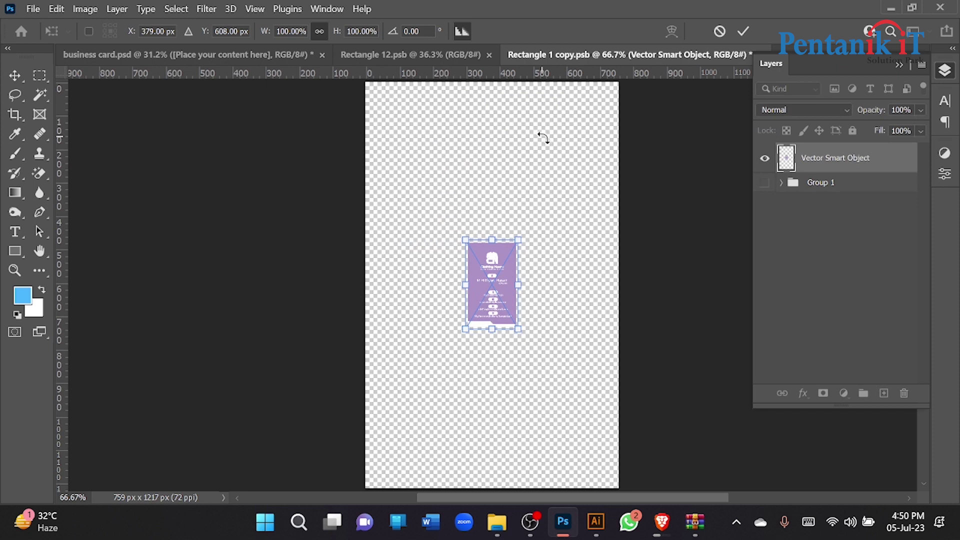
{"action": "left_click", "coordinate": [745, 31]}
- Convert the pasted back design to a smart object and stretch it to 527.78% width and 482.94% height to fill the canvas
{"action": "right_click", "coordinate": [847, 164]}
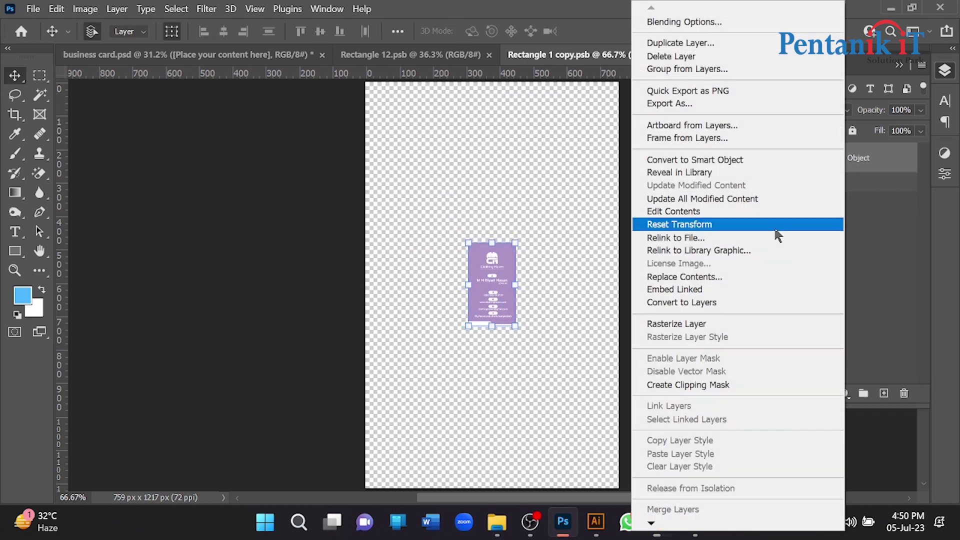
{"action": "left_click", "coordinate": [684, 160]}
{"action": "key", "text": "ctrl+t"}
{"action": "left_click_drag", "start_coordinate": [492, 243], "coordinate": [482, 93]}
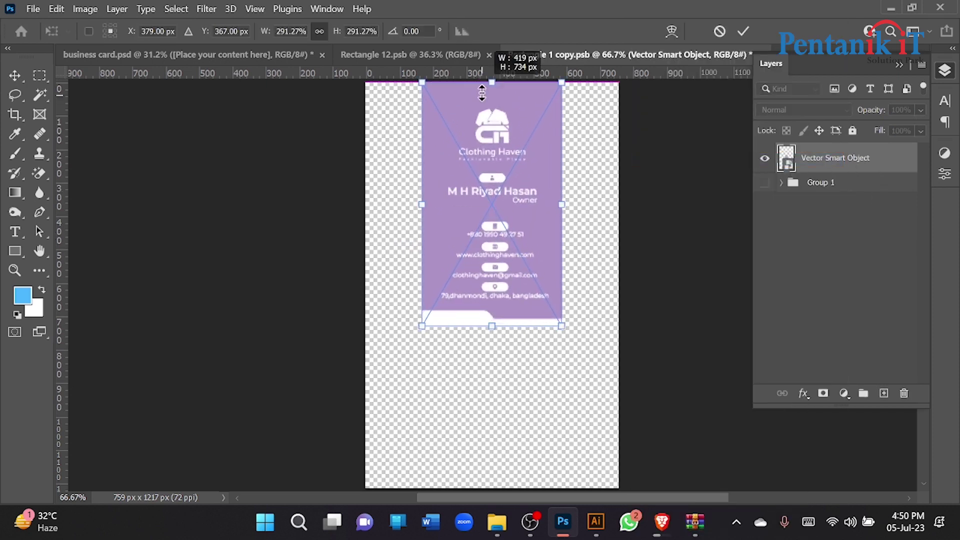
{"action": "scroll", "coordinate": [489, 230], "scroll_direction": "down", "scroll_amount": 3}
{"action": "left_click_drag", "start_coordinate": [490, 284], "coordinate": [527, 317]}
{"action": "left_click_drag", "start_coordinate": [555, 264], "coordinate": [564, 265]}
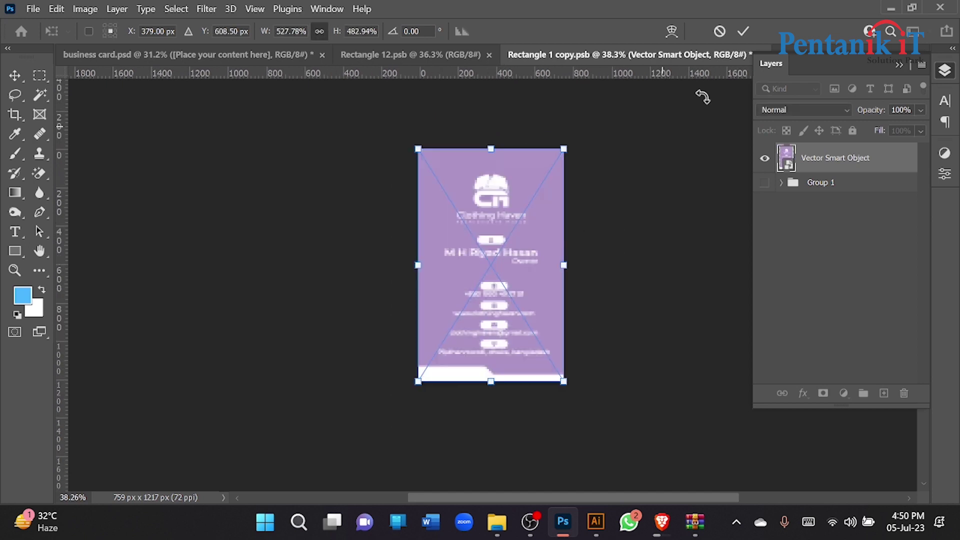
{"action": "left_click", "coordinate": [746, 32]}
- Save the Rectangle 1 copy smart object and view the updated back card in the business card.psd mockup
{"action": "key", "text": "ctrl+s"}
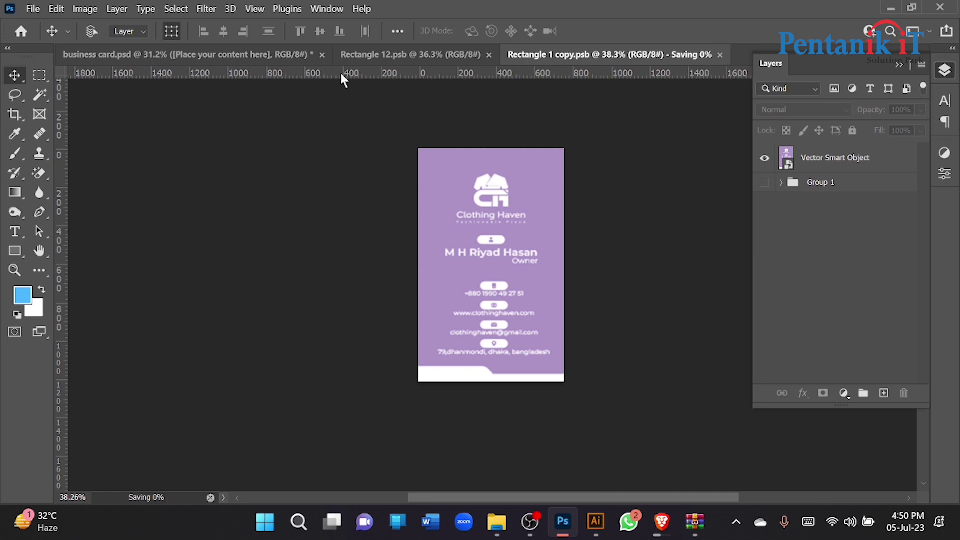
{"action": "left_click", "coordinate": [240, 54]}
{"action": "scroll", "coordinate": [429, 242], "scroll_direction": "down", "scroll_amount": 3}
- Edit the DailyMockup layer's Gradient Overlay and set the gradient's starting color stop to light purple #da87fd
{"action": "left_click", "coordinate": [553, 187]}
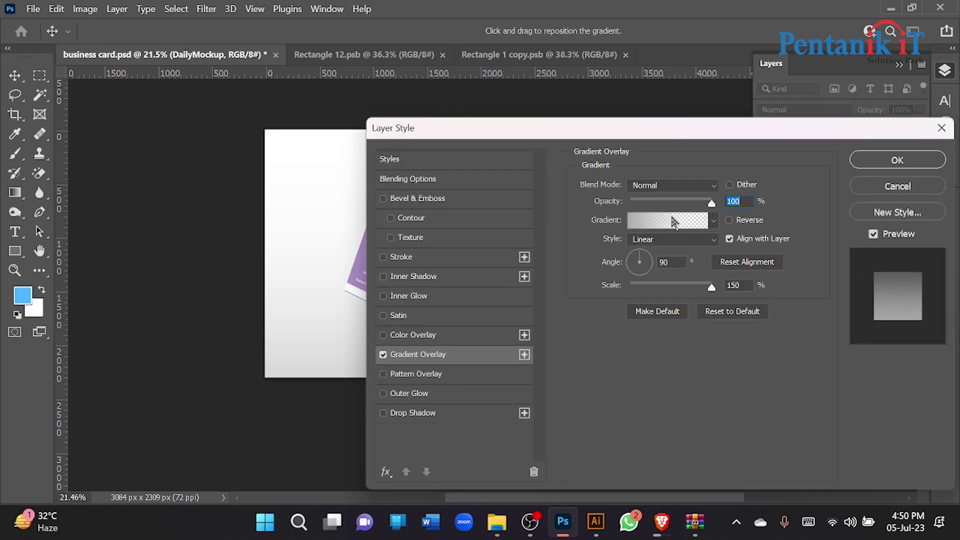
{"action": "left_click_drag", "start_coordinate": [665, 133], "coordinate": [843, 128]}
{"action": "left_click", "coordinate": [844, 223]}
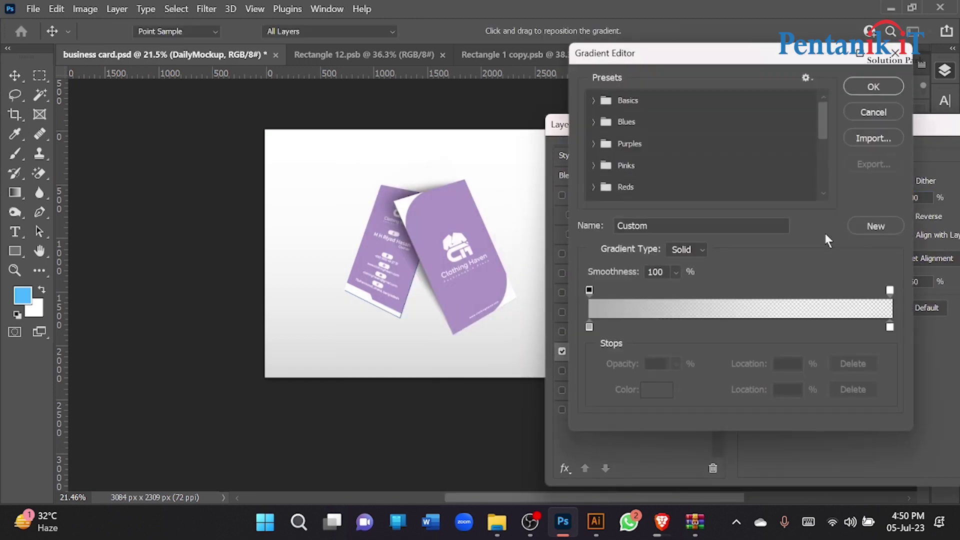
{"action": "left_click", "coordinate": [589, 328]}
{"action": "left_click_drag", "start_coordinate": [768, 310], "coordinate": [772, 264]}
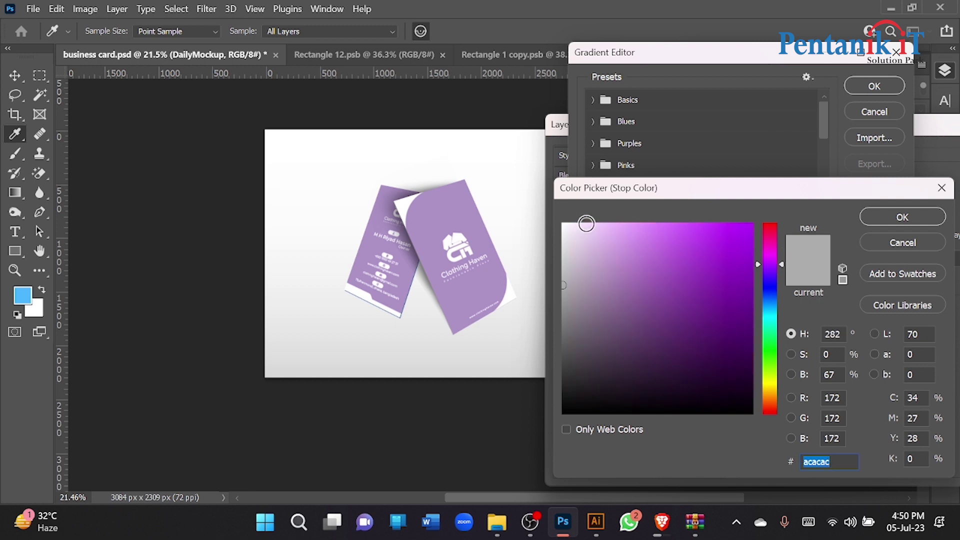
{"action": "left_click", "coordinate": [624, 223]}
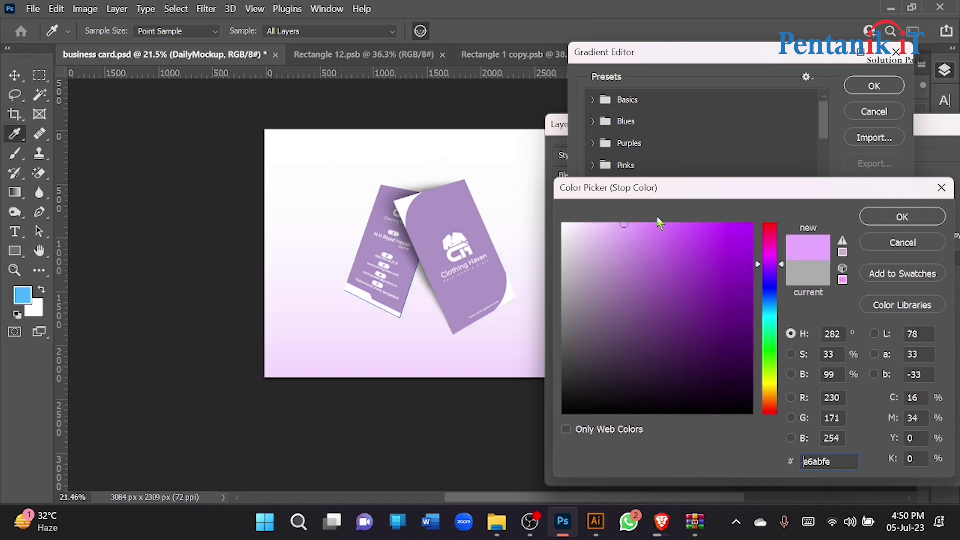
{"action": "left_click_drag", "start_coordinate": [635, 226], "coordinate": [651, 225]}
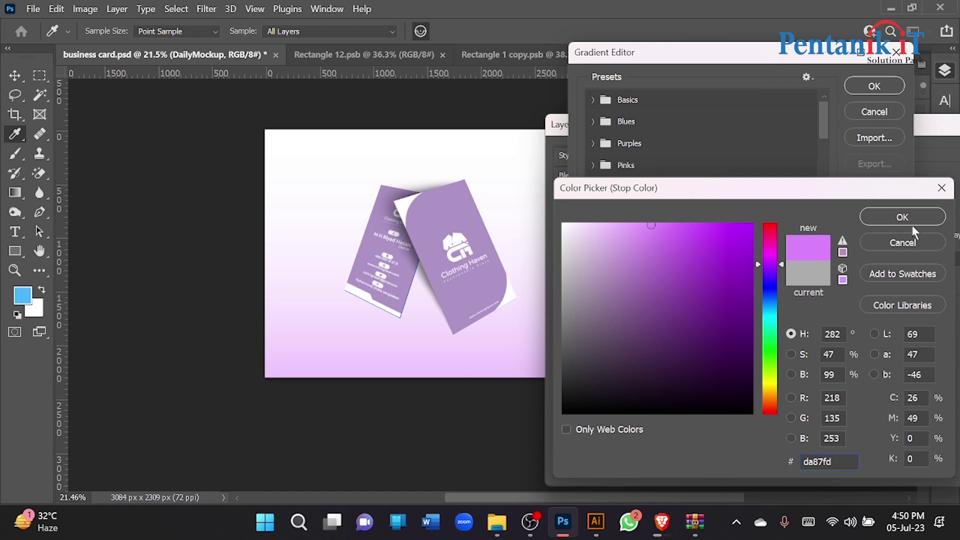
{"action": "left_click", "coordinate": [911, 223]}
- Change the gradient's white end color stop to a vivid purple with hue 292
{"action": "double_click", "coordinate": [891, 328]}
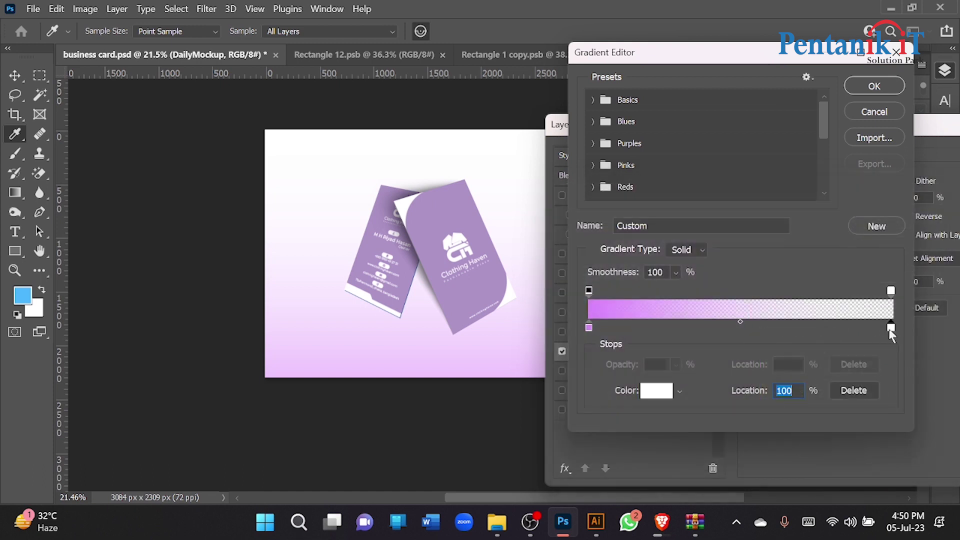
{"action": "left_click", "coordinate": [767, 261]}
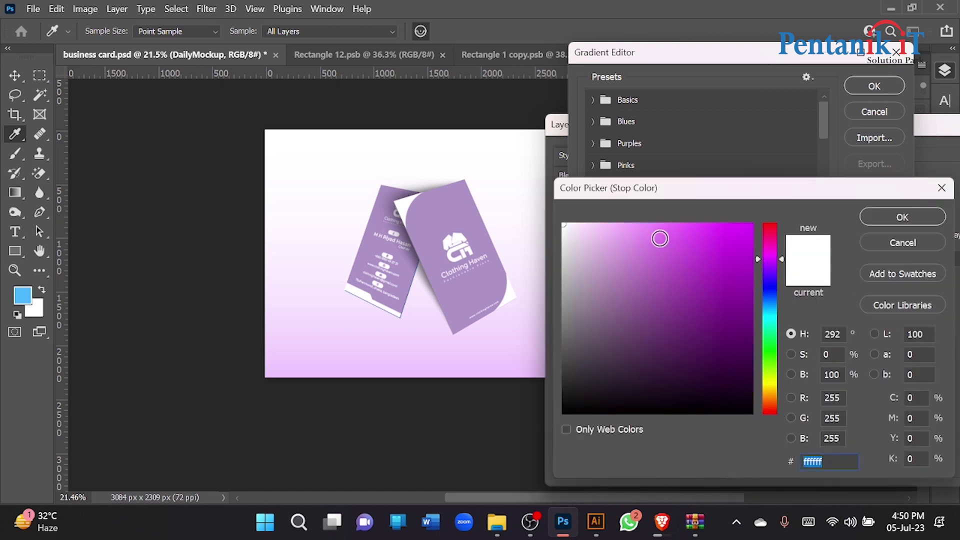
{"action": "left_click_drag", "start_coordinate": [635, 242], "coordinate": [673, 225]}
{"action": "left_click", "coordinate": [866, 221]}
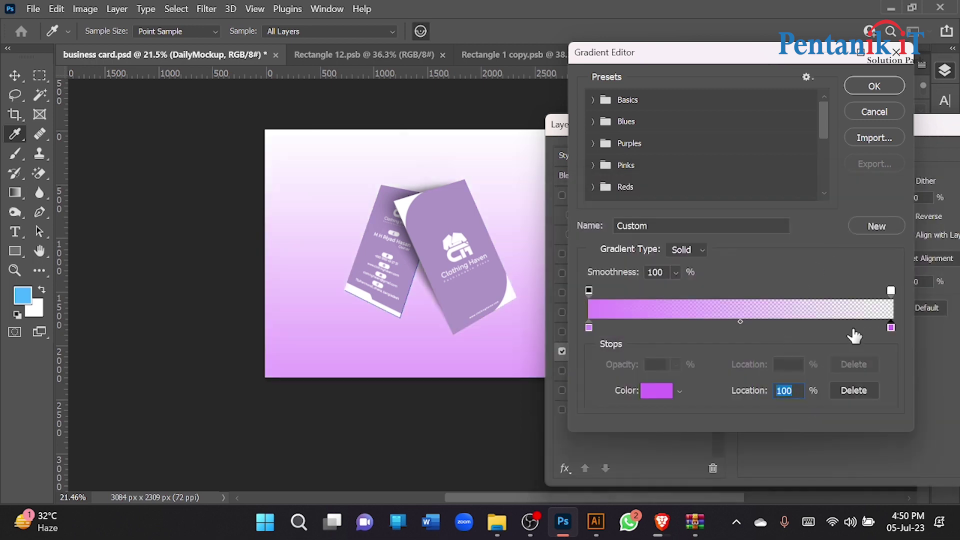
- Set the gradient's end opacity stop to 25% and apply the gradient overlay to the mockup background
{"action": "left_click", "coordinate": [891, 291]}
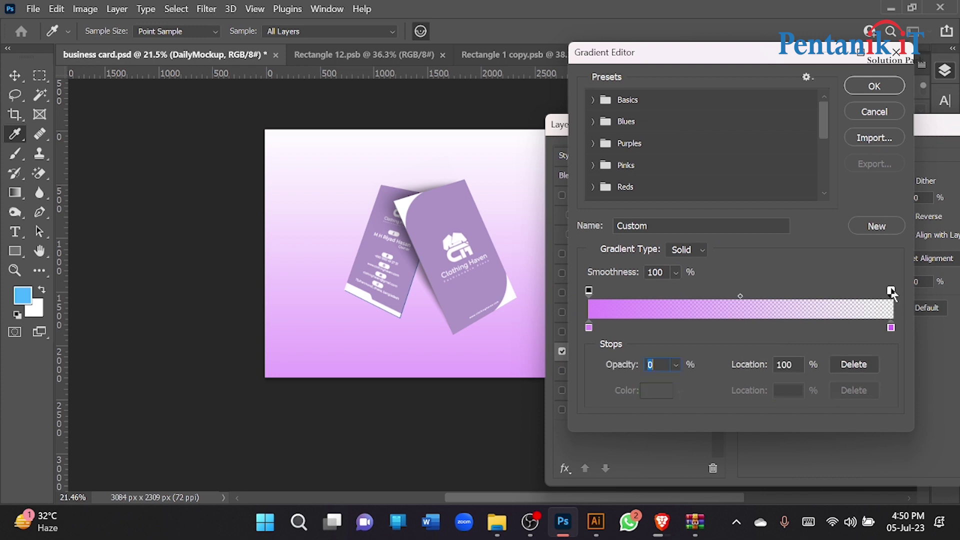
{"action": "left_click", "coordinate": [676, 365]}
{"action": "left_click_drag", "start_coordinate": [680, 386], "coordinate": [698, 389]}
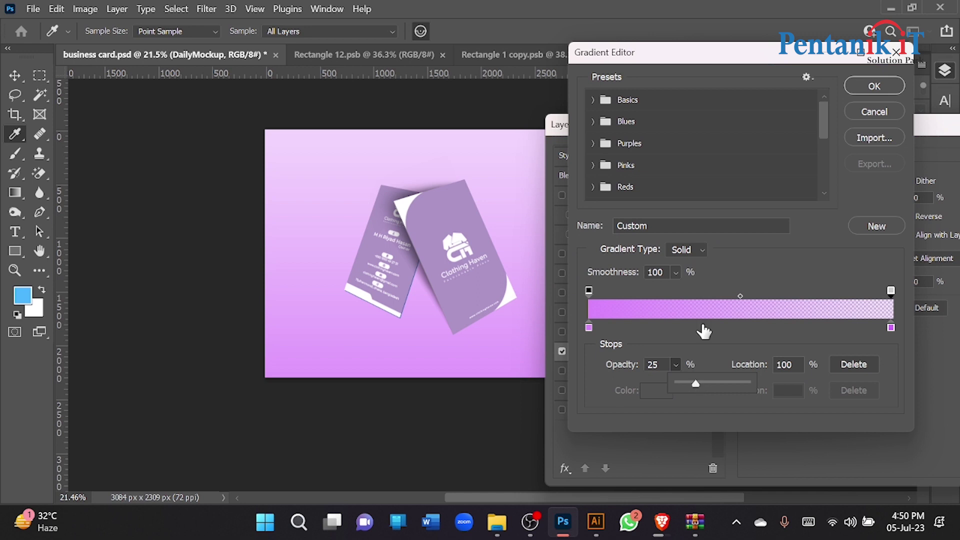
{"action": "left_click", "coordinate": [874, 86]}
{"action": "left_click_drag", "start_coordinate": [887, 134], "coordinate": [649, 147]}
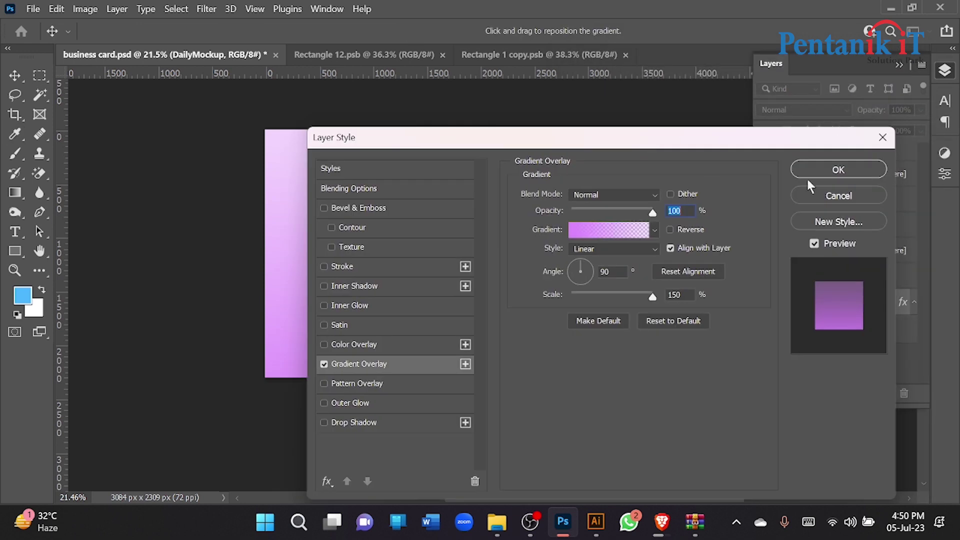
{"action": "left_click", "coordinate": [809, 174]}
{"action": "scroll", "coordinate": [367, 224], "scroll_direction": "up", "scroll_amount": 3}
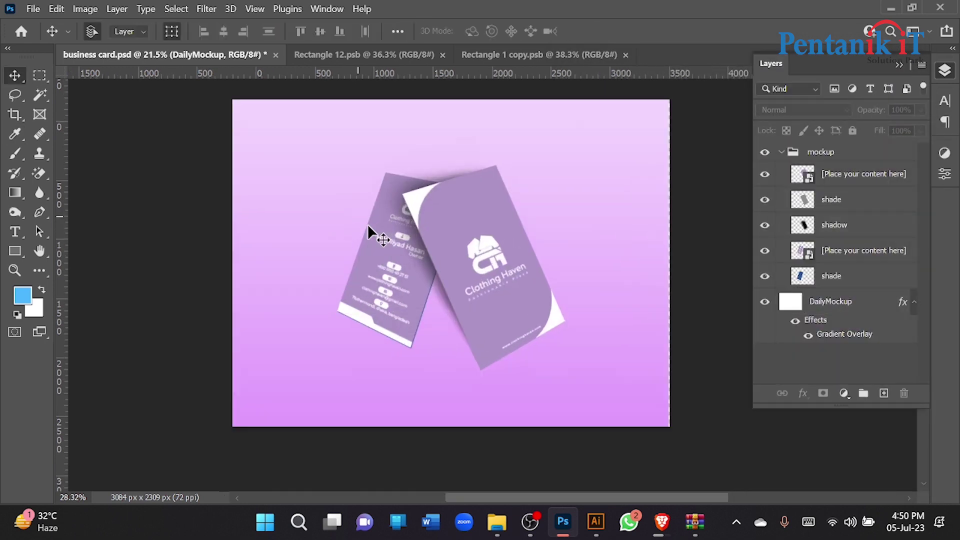
{"action": "scroll", "coordinate": [442, 326], "scroll_direction": "up", "scroll_amount": 2}
{"action": "scroll", "coordinate": [450, 336], "scroll_direction": "up", "scroll_amount": 3}
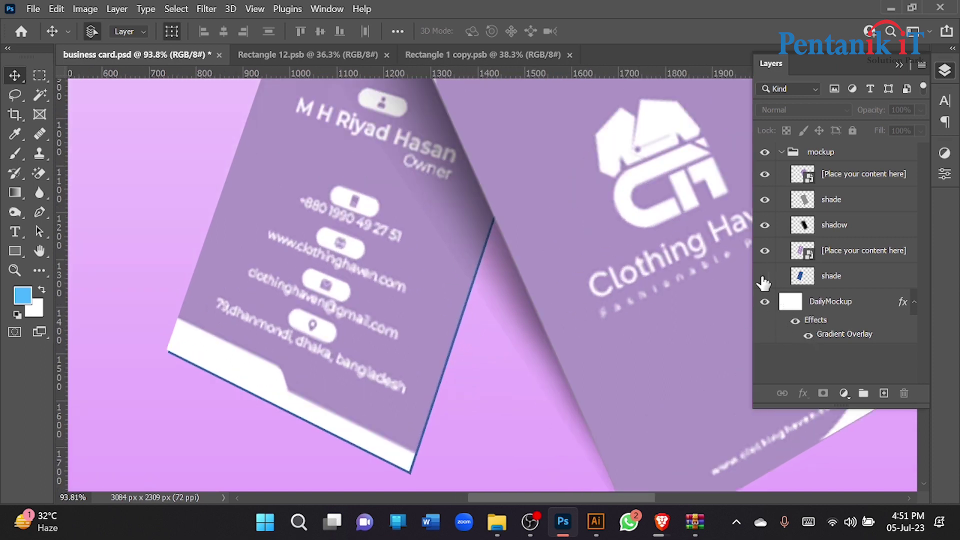
{"action": "left_click", "coordinate": [803, 280]}
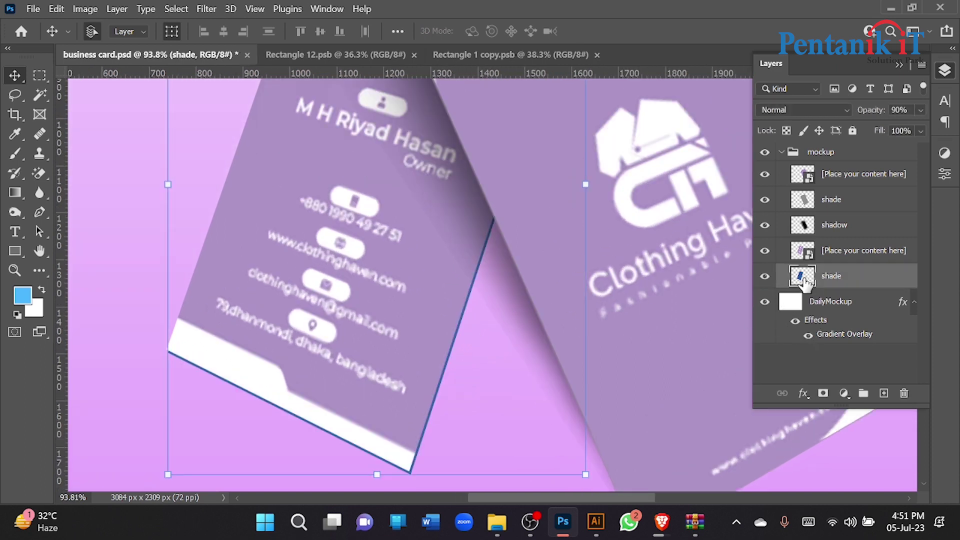
{"action": "double_click", "coordinate": [803, 278]}
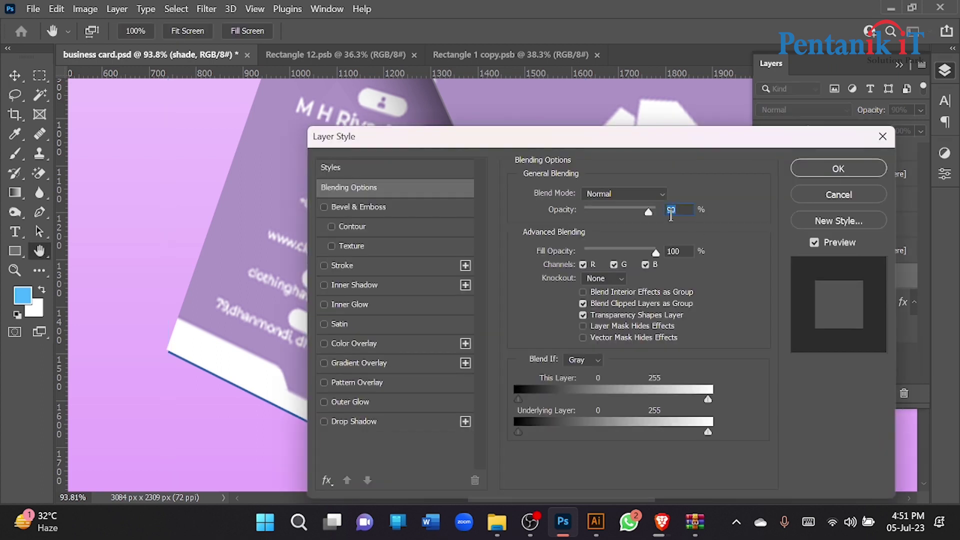
{"action": "left_click", "coordinate": [845, 168]}
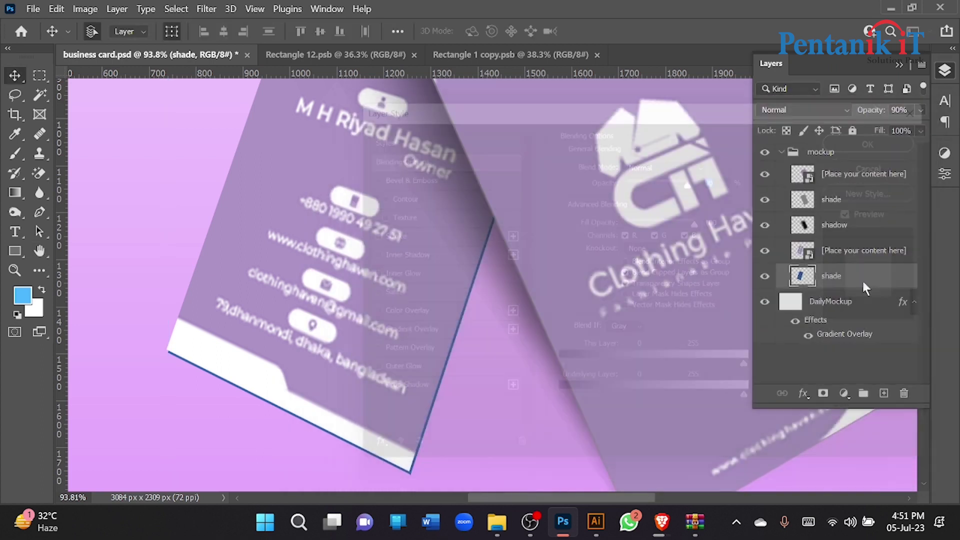
{"action": "right_click", "coordinate": [839, 284]}
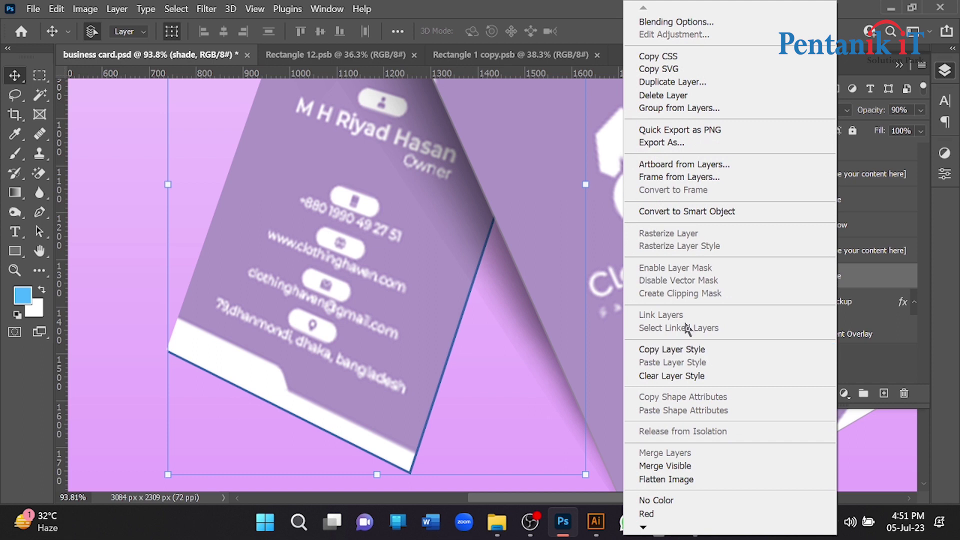
{"action": "left_click", "coordinate": [884, 253]}
- Hide the blue shade layer beneath the back card's smart object
{"action": "left_click", "coordinate": [765, 276]}
{"action": "scroll", "coordinate": [441, 289], "scroll_direction": "down", "scroll_amount": 3}
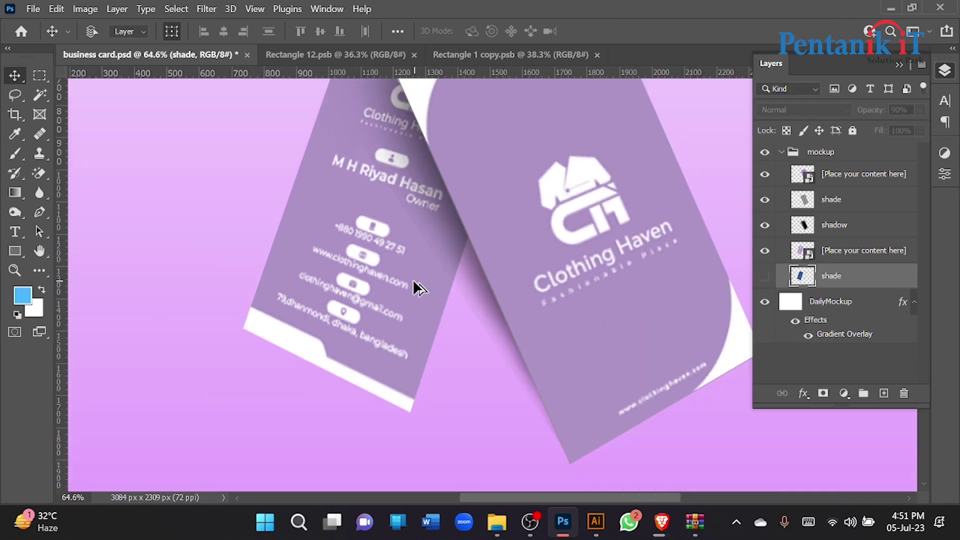
{"action": "scroll", "coordinate": [484, 235], "scroll_direction": "down", "scroll_amount": 2}
- Examine the card corners, edges and the whole mockup against the purple gradient background
{"action": "scroll", "coordinate": [550, 217], "scroll_direction": "up", "scroll_amount": 4}
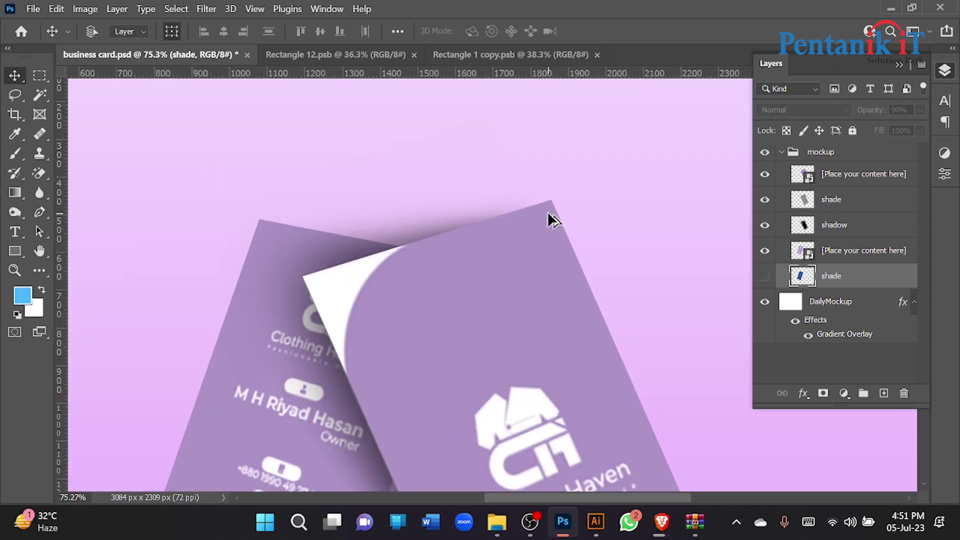
{"action": "scroll", "coordinate": [547, 211], "scroll_direction": "down", "scroll_amount": 5}
{"action": "scroll", "coordinate": [425, 367], "scroll_direction": "up", "scroll_amount": 2}
{"action": "scroll", "coordinate": [422, 358], "scroll_direction": "down", "scroll_amount": 2}
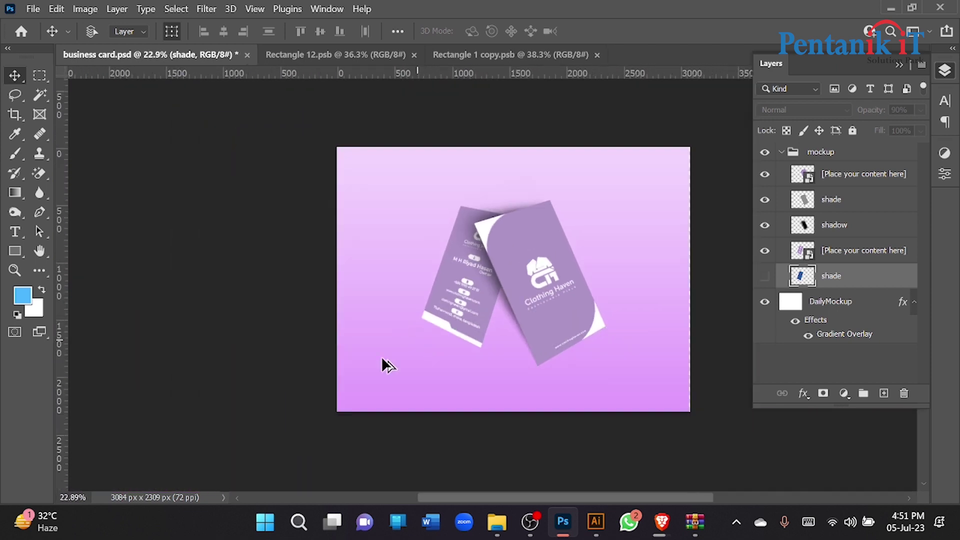
{"action": "left_click", "coordinate": [223, 360]}
{"action": "scroll", "coordinate": [375, 293], "scroll_direction": "down", "scroll_amount": 1}
{"action": "scroll", "coordinate": [475, 278], "scroll_direction": "up", "scroll_amount": 3}
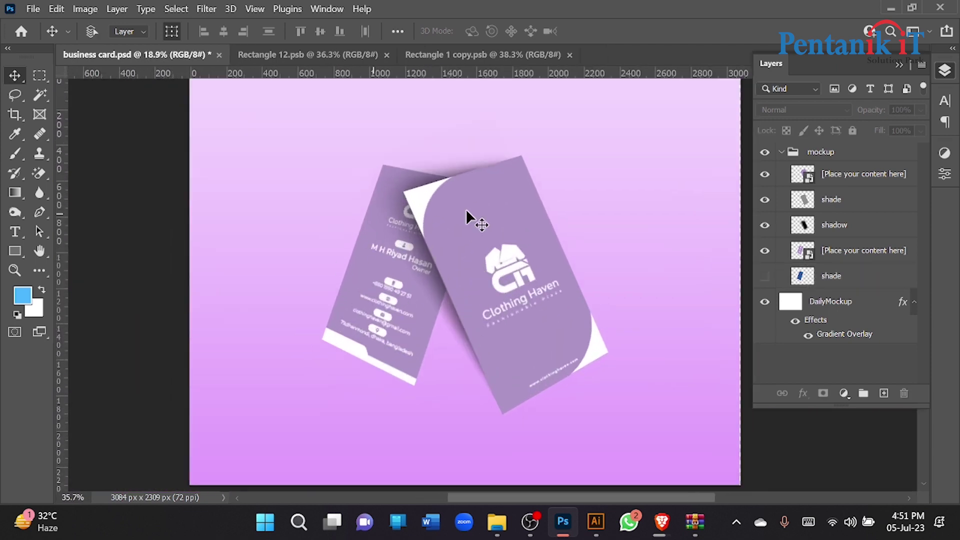
{"action": "scroll", "coordinate": [489, 240], "scroll_direction": "down", "scroll_amount": 1}
{"action": "scroll", "coordinate": [434, 242], "scroll_direction": "up", "scroll_amount": 2}
{"action": "scroll", "coordinate": [533, 283], "scroll_direction": "down", "scroll_amount": 3}
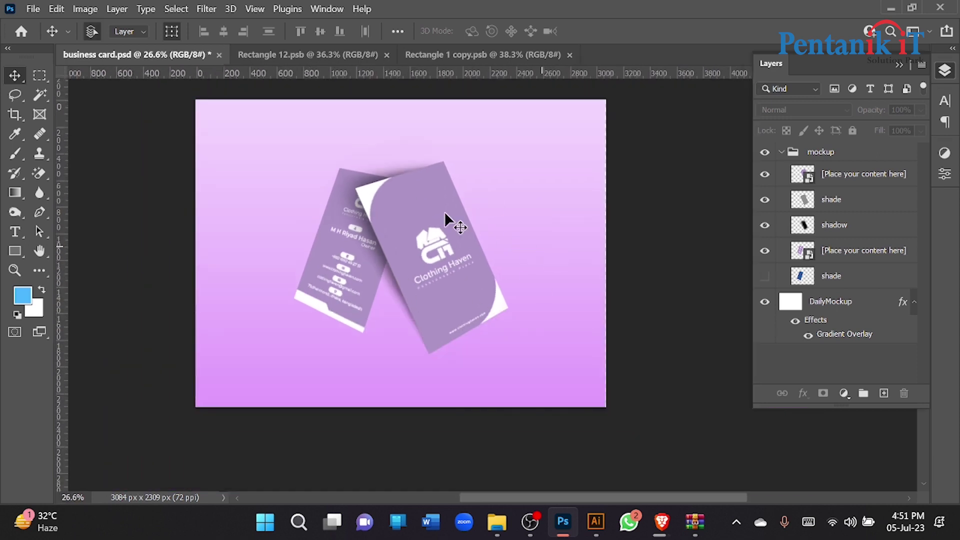
- Export the mockup at full size as a JPG named business card in the Desktop folder
{"action": "left_click", "coordinate": [33, 9]}
{"action": "mouse_move", "coordinate": [181, 229]}
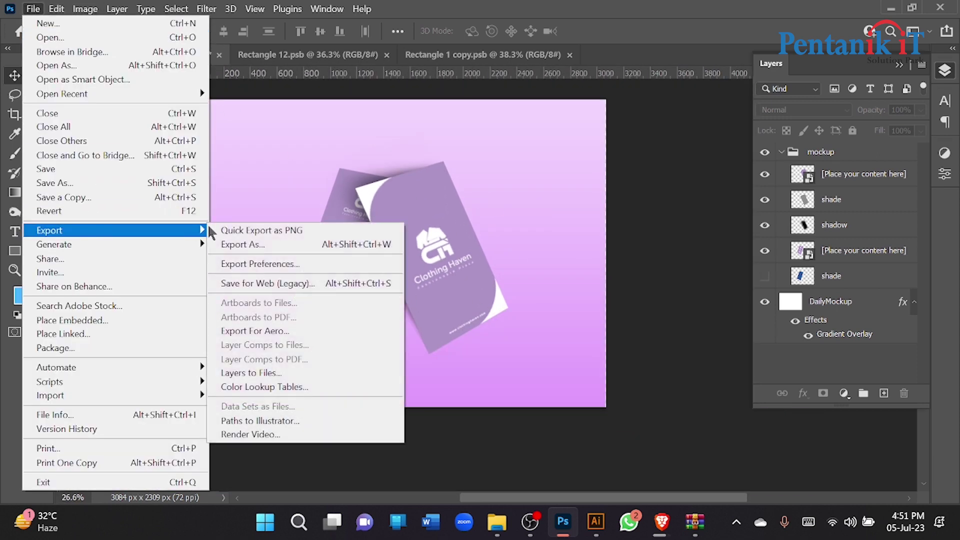
{"action": "left_click", "coordinate": [269, 244]}
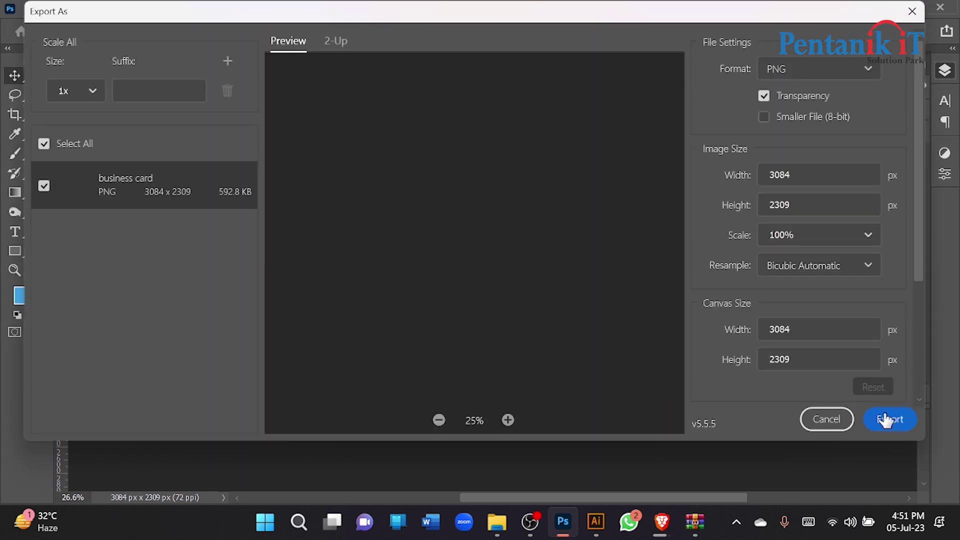
{"action": "left_click", "coordinate": [803, 70]}
{"action": "left_click", "coordinate": [792, 119]}
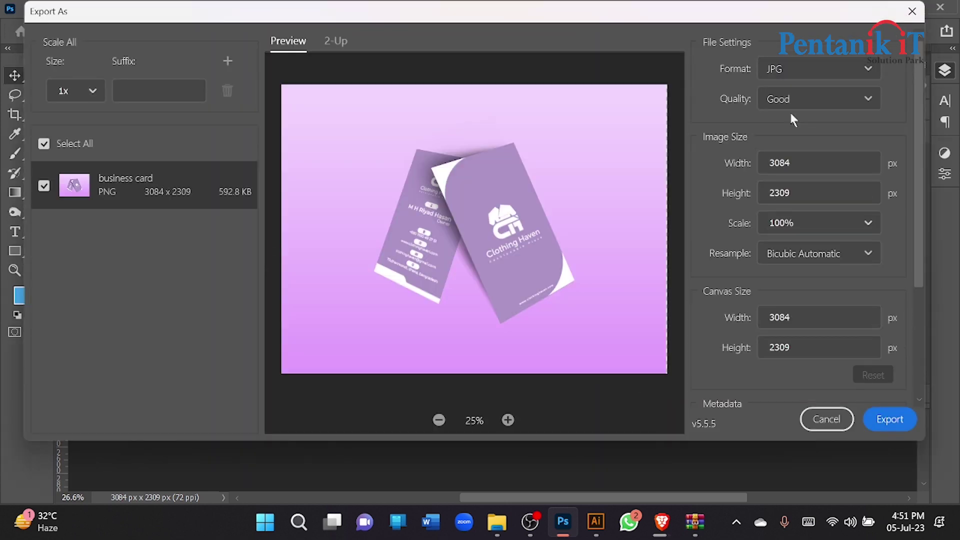
{"action": "left_click", "coordinate": [888, 420]}
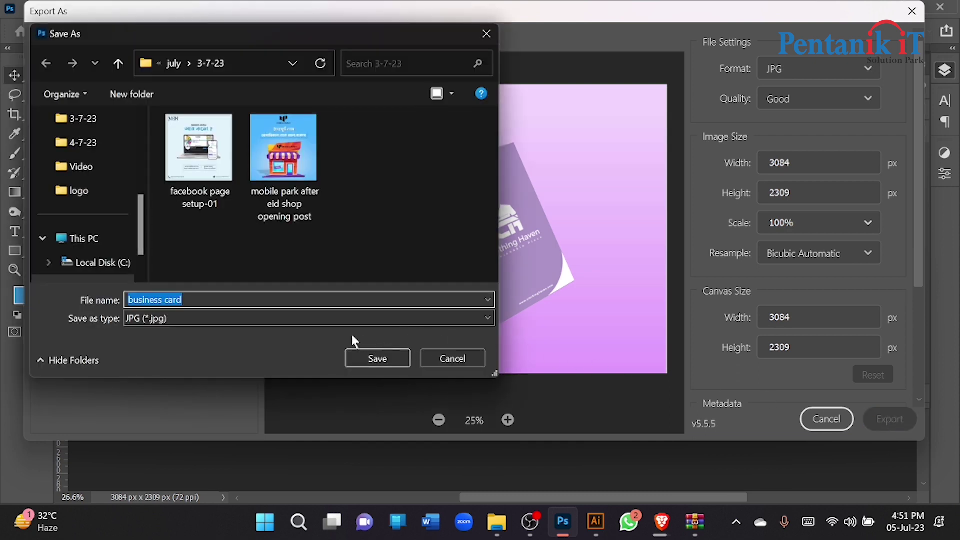
{"action": "scroll", "coordinate": [100, 210], "scroll_direction": "up", "scroll_amount": 5}
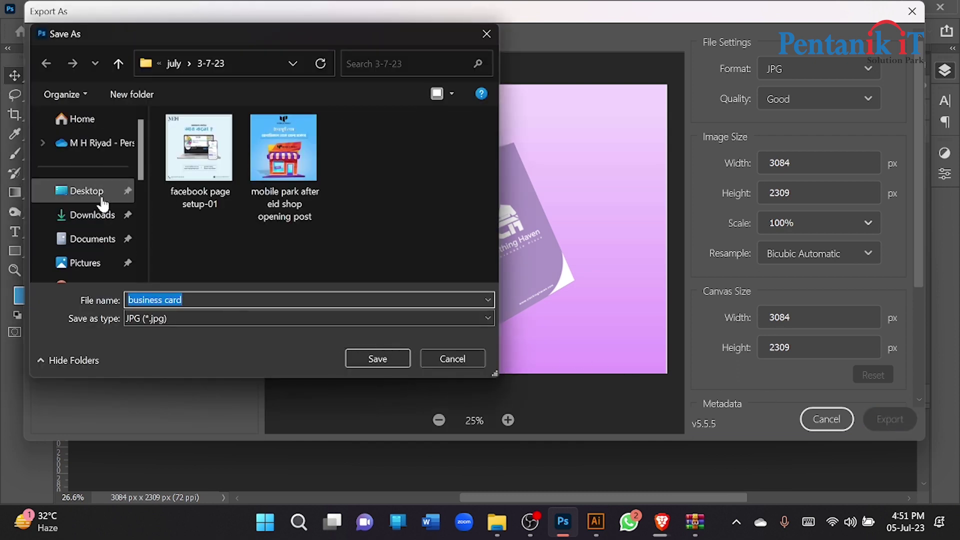
{"action": "left_click", "coordinate": [95, 193]}
{"action": "left_click", "coordinate": [391, 356]}
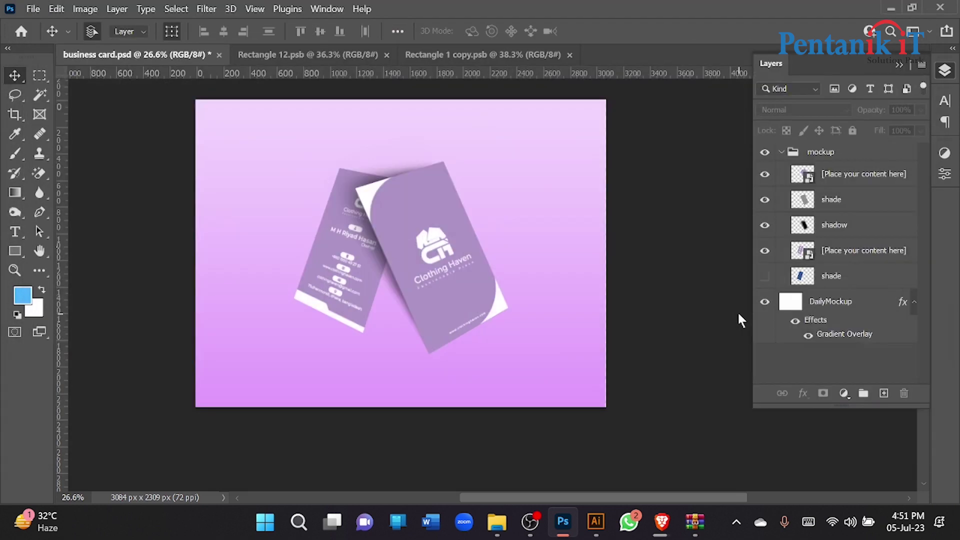
- Switch to the Brave browser and check the progress of the recent mockup downloads
{"action": "left_click", "coordinate": [498, 522]}
{"action": "left_click", "coordinate": [287, 360]}
{"action": "left_click", "coordinate": [64, 211]}
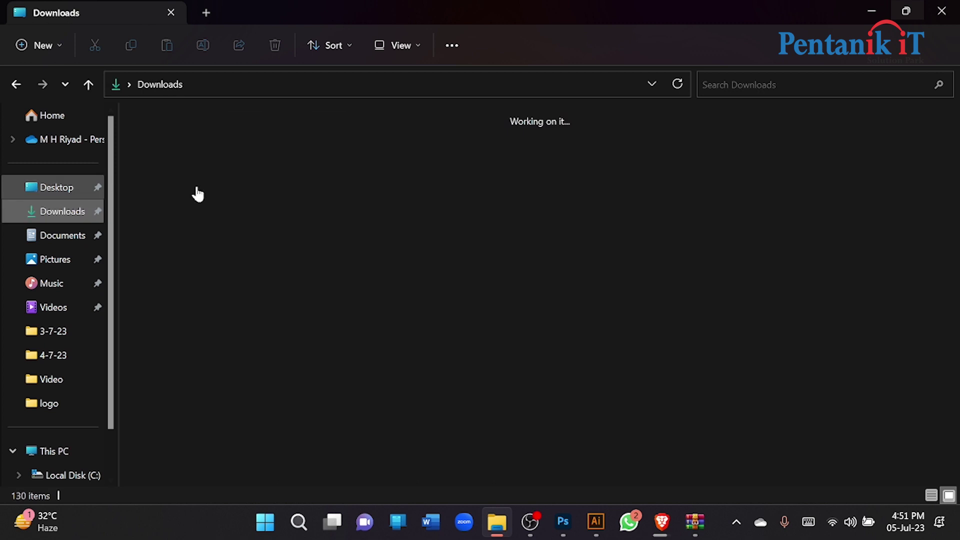
{"action": "left_click", "coordinate": [662, 521]}
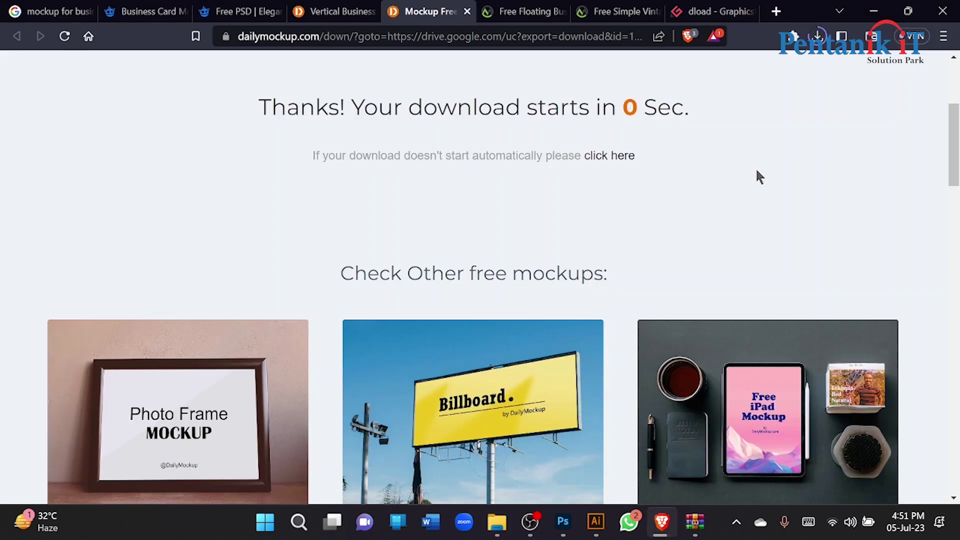
{"action": "left_click", "coordinate": [818, 37]}
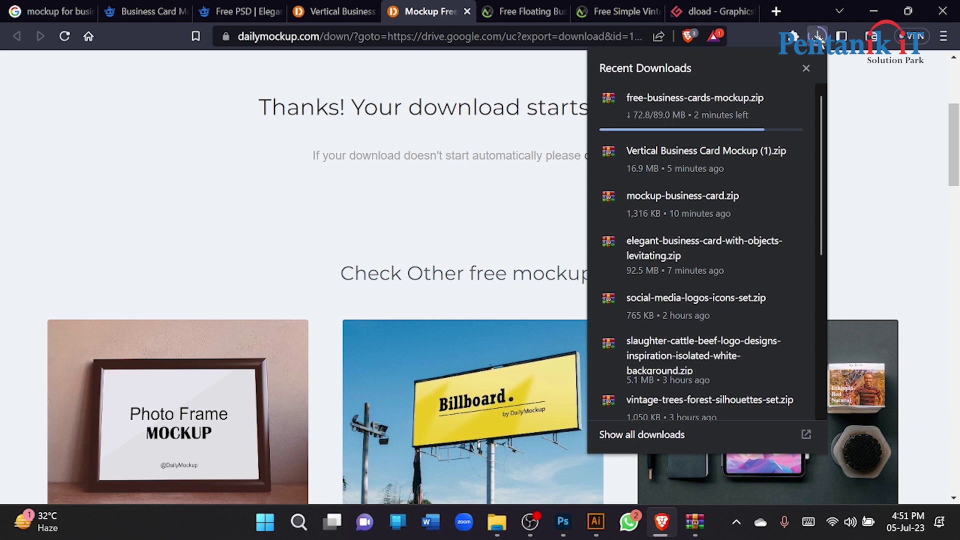
- View the exported business card.jpg from the Desktop folder in the image viewer and close it
{"action": "left_click", "coordinate": [497, 522]}
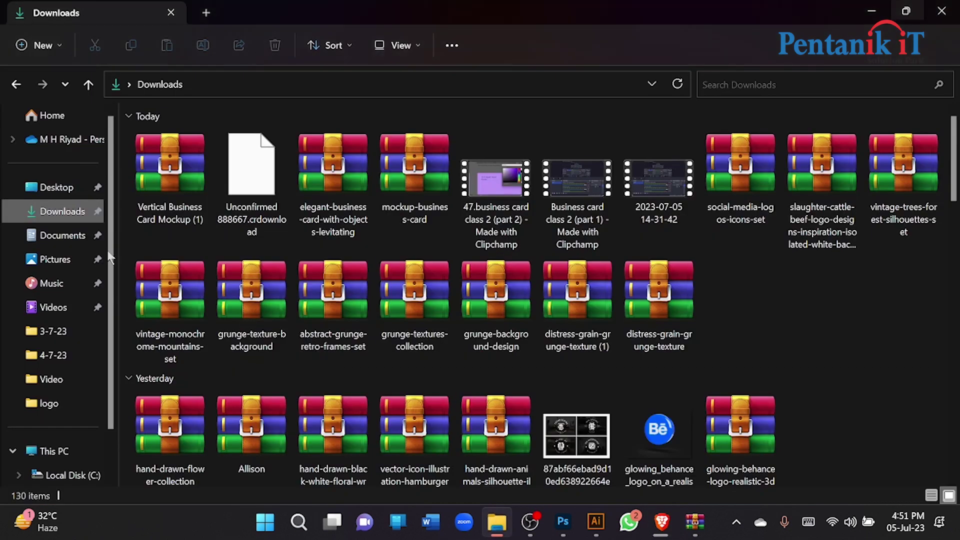
{"action": "left_click", "coordinate": [57, 187]}
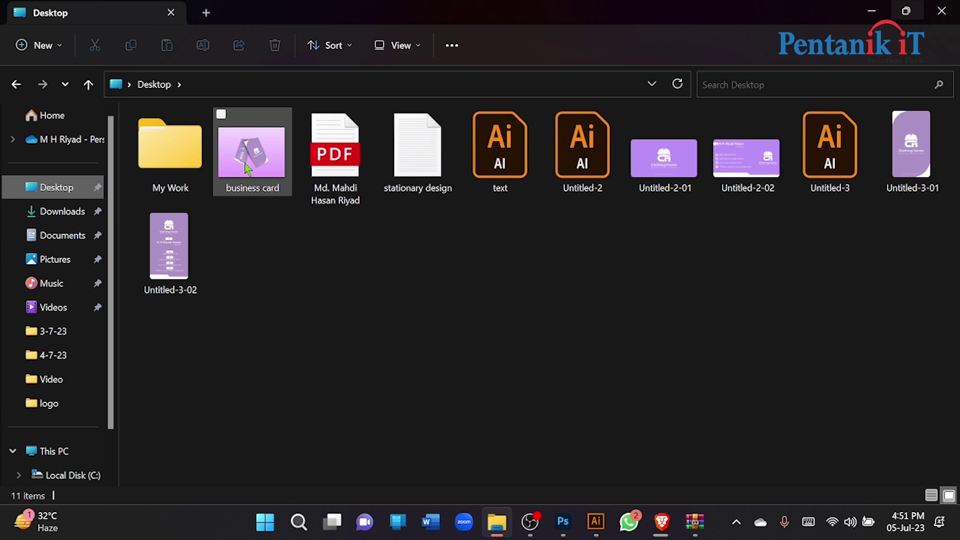
{"action": "left_click", "coordinate": [246, 168]}
{"action": "double_click", "coordinate": [246, 168]}
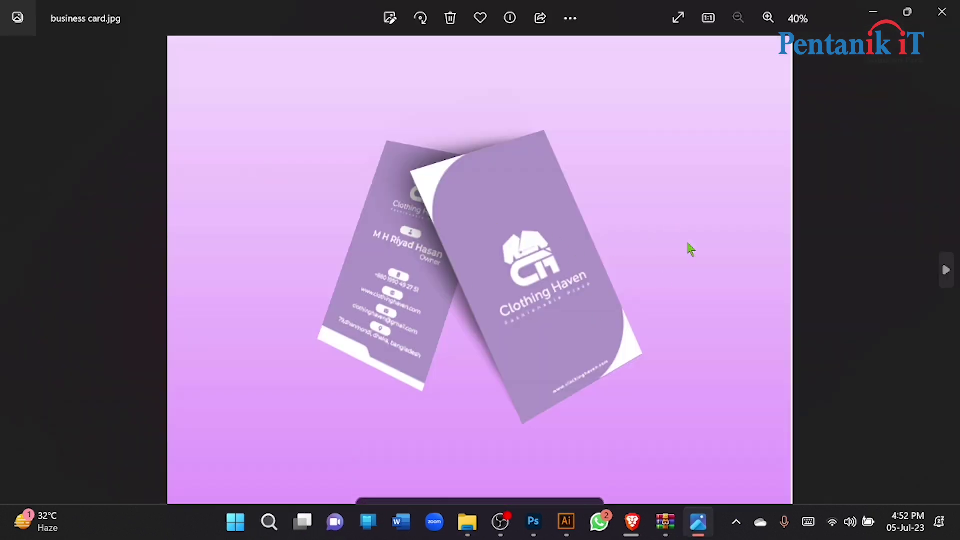
{"action": "left_click", "coordinate": [942, 12]}
- Place Untitled-3-01 in the Rectangle 12.psb smart object, stretch it to cover the whole canvas, and save the document
{"action": "left_click_drag", "start_coordinate": [896, 165], "coordinate": [489, 191]}
{"action": "left_click_drag", "start_coordinate": [481, 326], "coordinate": [486, 412]}
{"action": "key", "text": "ctrl+z"}
{"action": "left_click_drag", "start_coordinate": [538, 302], "coordinate": [557, 302]}
{"action": "left_click", "coordinate": [744, 32]}
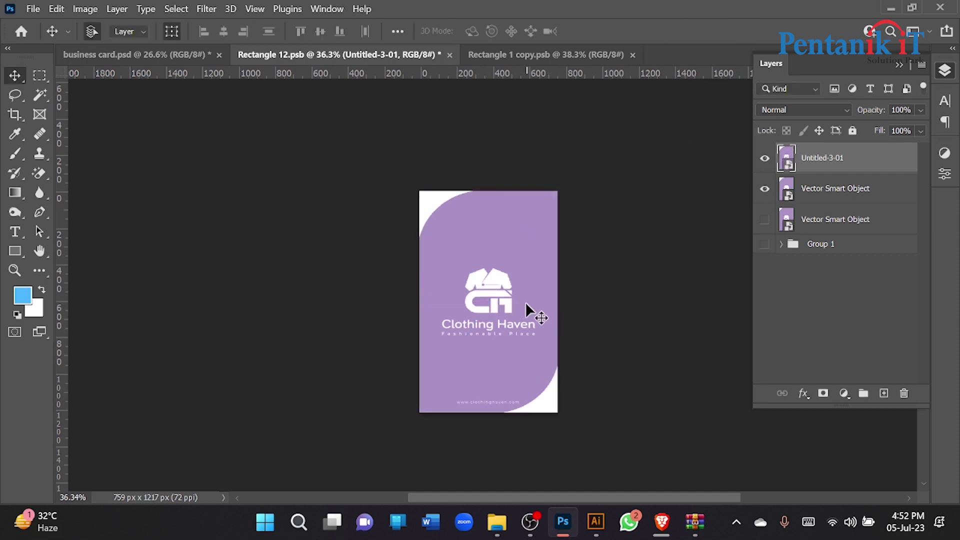
{"action": "scroll", "coordinate": [526, 302], "scroll_direction": "up", "scroll_amount": 2}
{"action": "key", "text": "ctrl+s"}
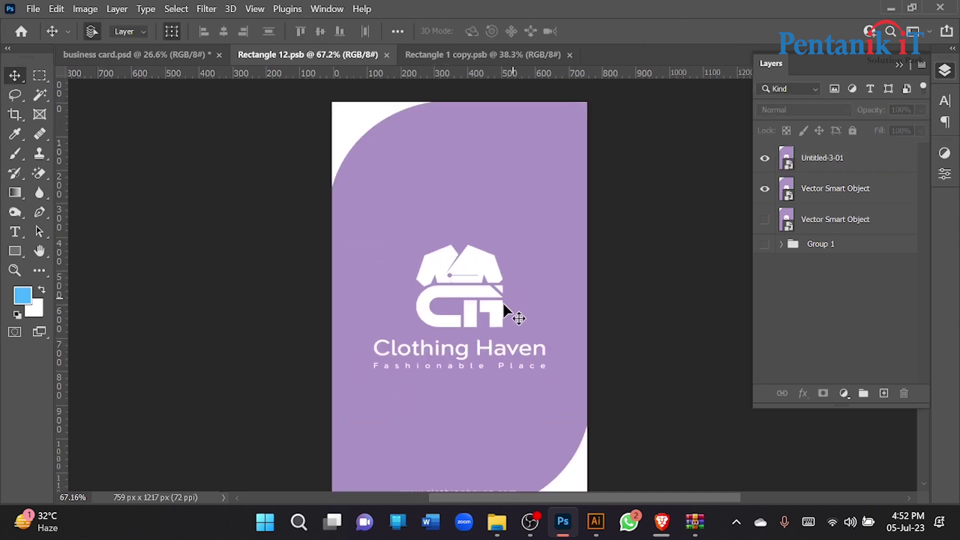
- Place Untitled-3-02 in the Rectangle 1 copy.psb smart object, stretch it to fill the canvas, and save the document
{"action": "left_click", "coordinate": [497, 525]}
{"action": "left_click", "coordinate": [670, 287]}
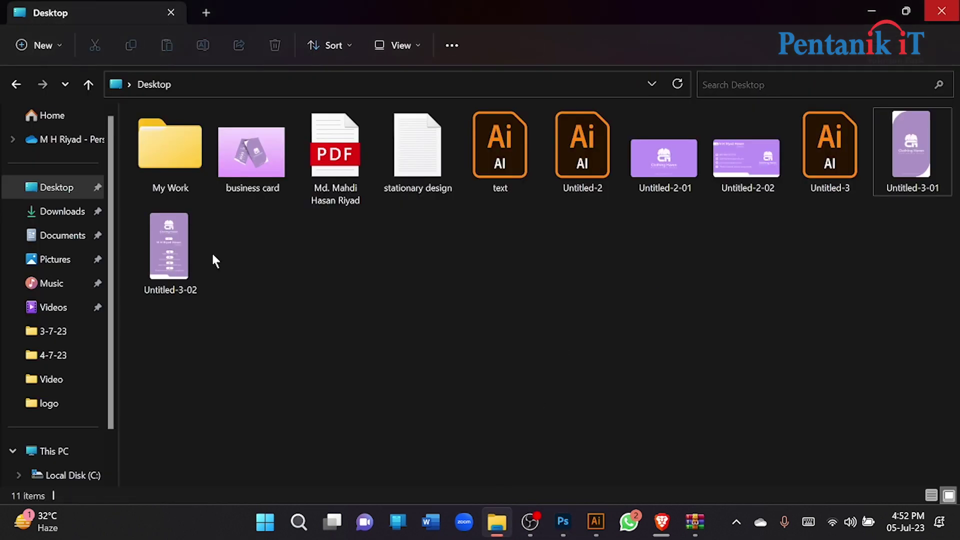
{"action": "left_click_drag", "start_coordinate": [158, 257], "coordinate": [491, 149]}
{"action": "left_click_drag", "start_coordinate": [492, 289], "coordinate": [491, 381]}
{"action": "left_click_drag", "start_coordinate": [553, 261], "coordinate": [563, 262]}
{"action": "left_click", "coordinate": [742, 32]}
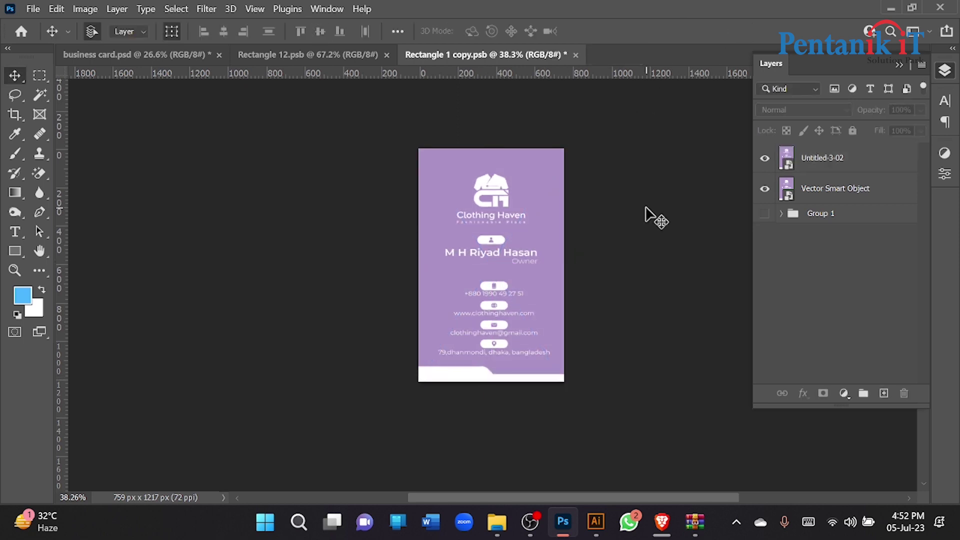
{"action": "key", "text": "ctrl+s"}
- Return to the business card.psd mockup and inspect the updated front and back cards up close
{"action": "left_click", "coordinate": [357, 58]}
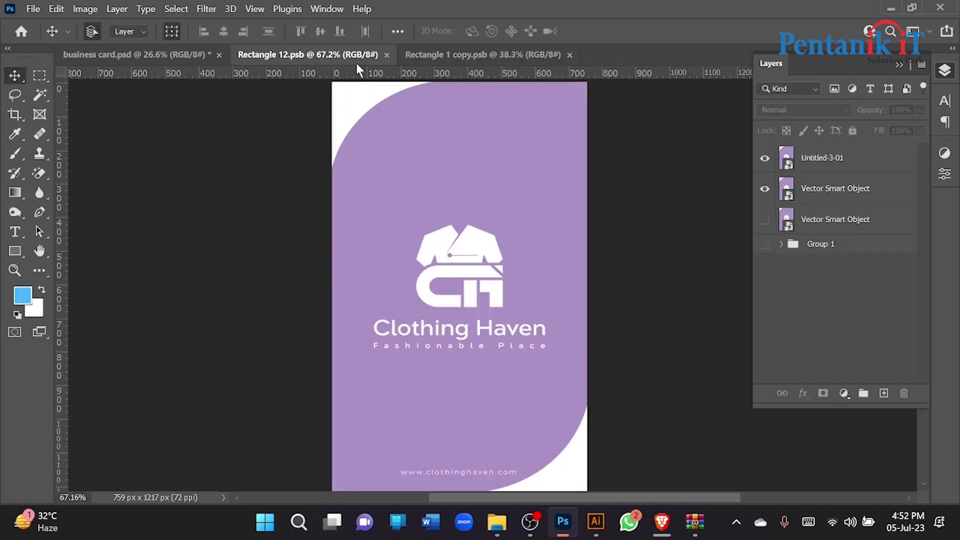
{"action": "left_click", "coordinate": [174, 54]}
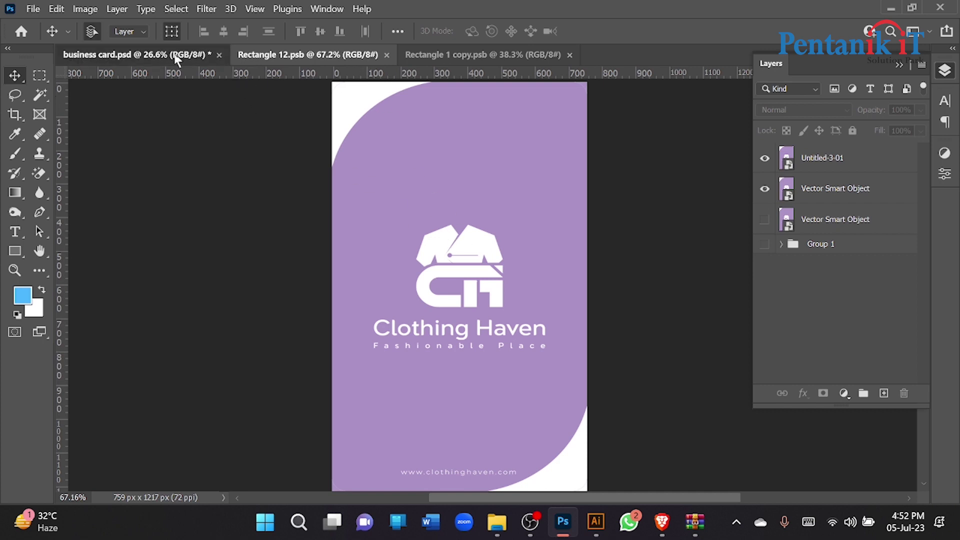
{"action": "scroll", "coordinate": [449, 265], "scroll_direction": "up", "scroll_amount": 3}
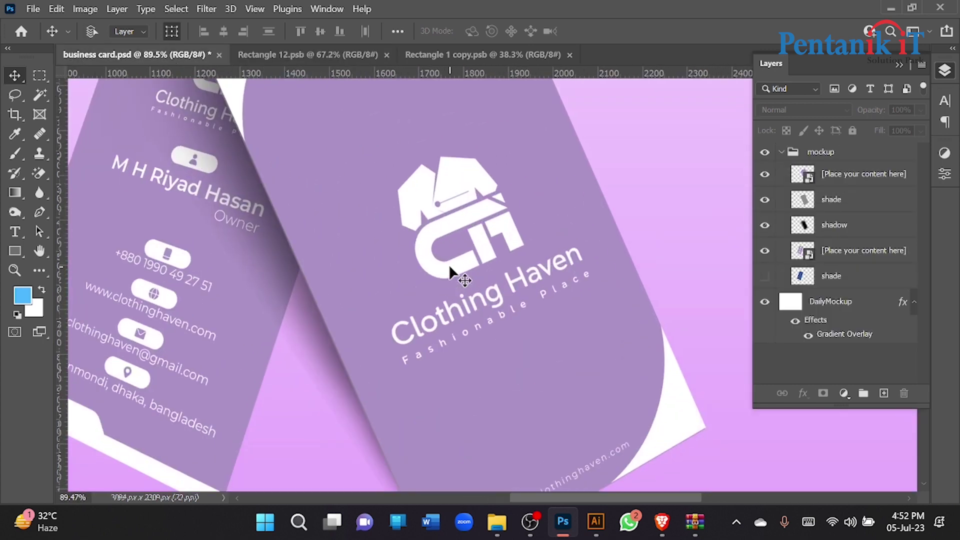
{"action": "scroll", "coordinate": [448, 264], "scroll_direction": "down", "scroll_amount": 3}
{"action": "left_click", "coordinate": [33, 8]}
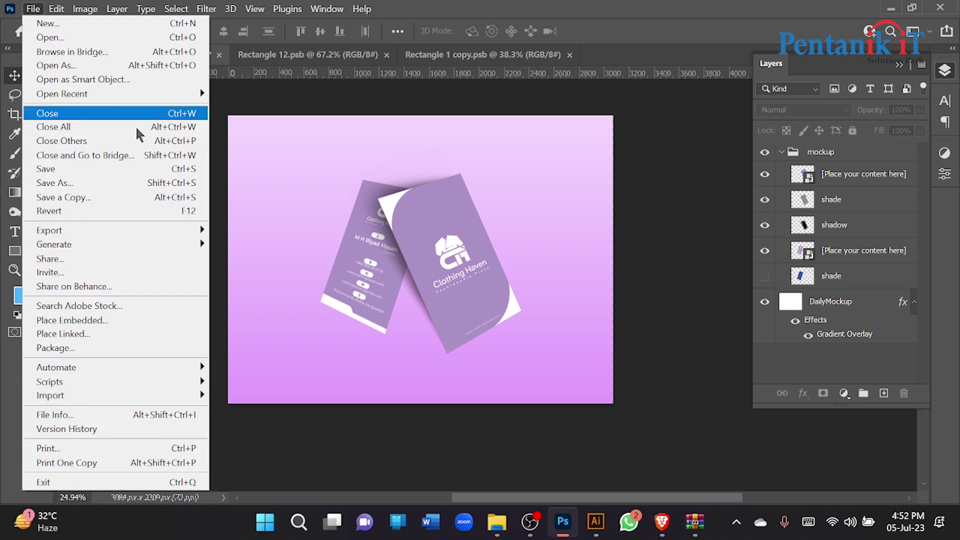
{"action": "left_click", "coordinate": [590, 308]}
- Shift the starting color stop of the DailyMockup layer's gradient overlay to a bluer violet
{"action": "left_click", "coordinate": [843, 338]}
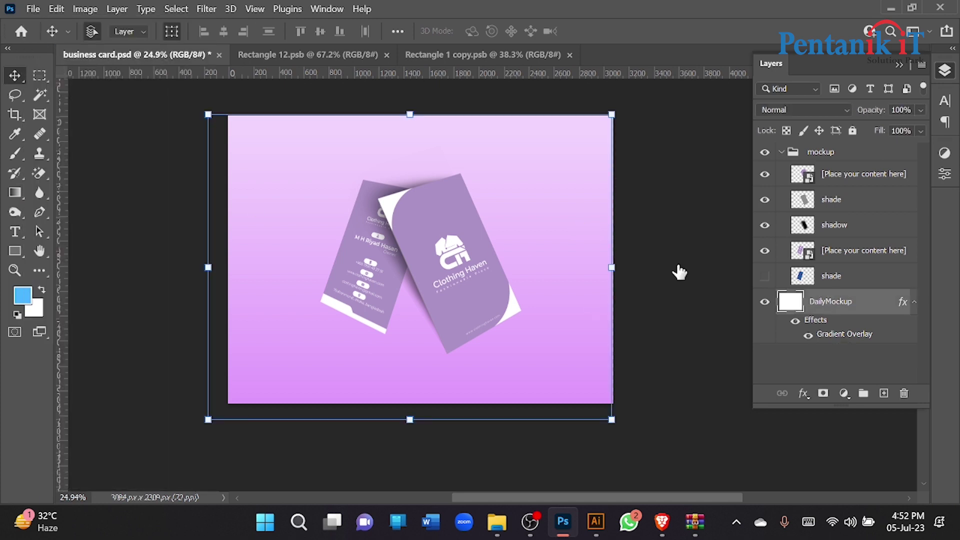
{"action": "double_click", "coordinate": [835, 334]}
{"action": "left_click", "coordinate": [655, 202]}
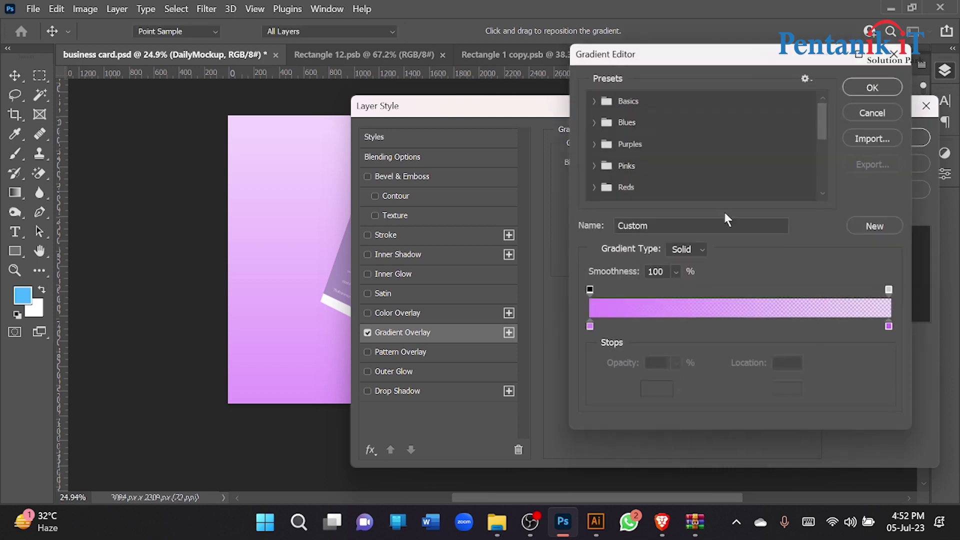
{"action": "double_click", "coordinate": [589, 328]}
{"action": "left_click_drag", "start_coordinate": [779, 267], "coordinate": [768, 280]}
{"action": "left_click", "coordinate": [899, 216]}
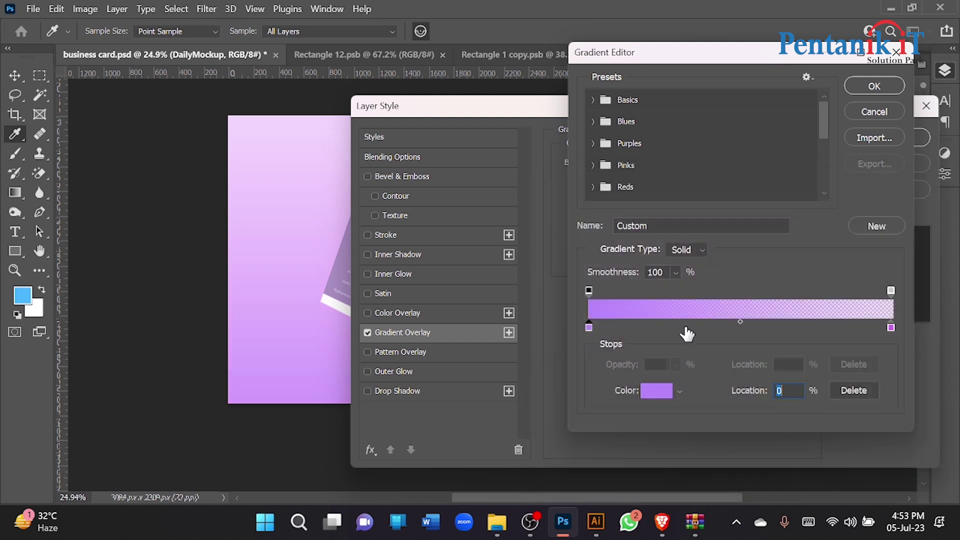
- Set the gradient's end color stop to hue 270 (#b168fb) and apply the gradient overlay
{"action": "double_click", "coordinate": [891, 327]}
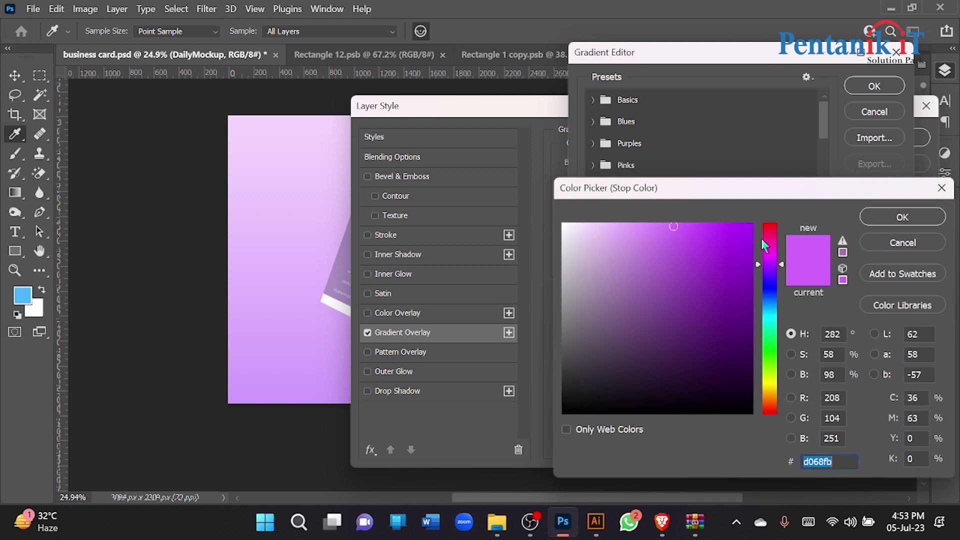
{"action": "left_click", "coordinate": [773, 276]}
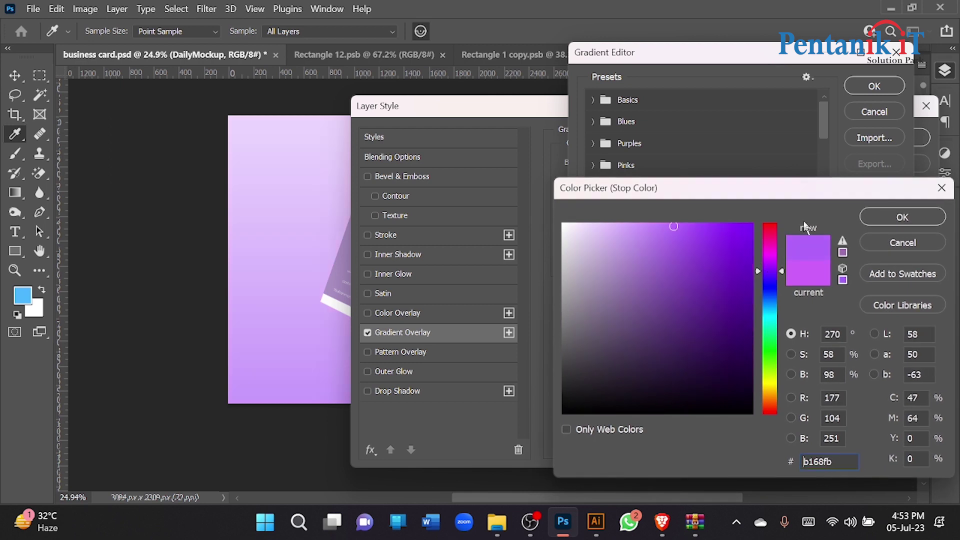
{"action": "left_click", "coordinate": [901, 219]}
{"action": "left_click", "coordinate": [874, 86]}
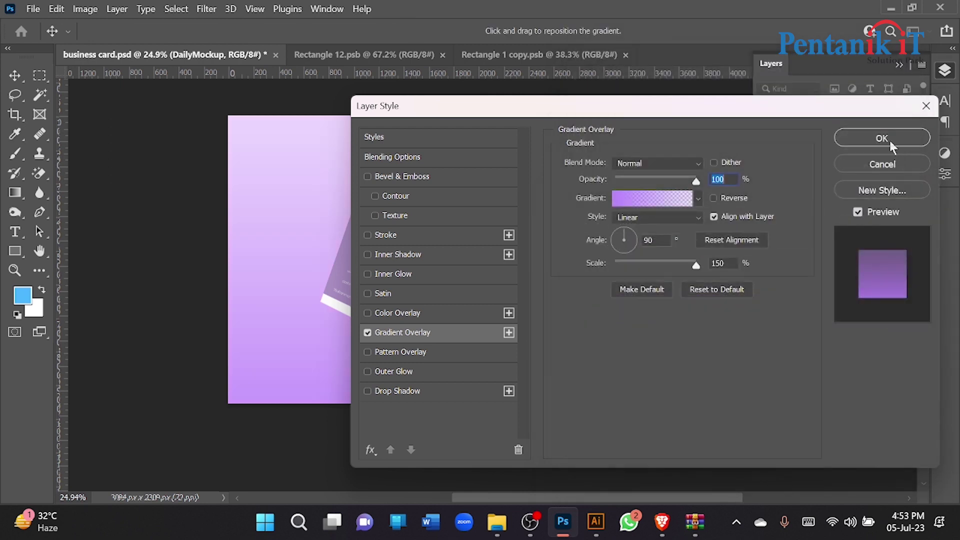
{"action": "left_click", "coordinate": [882, 138]}
{"action": "scroll", "coordinate": [442, 214], "scroll_direction": "down", "scroll_amount": 3}
{"action": "key", "text": "ctrl+0"}
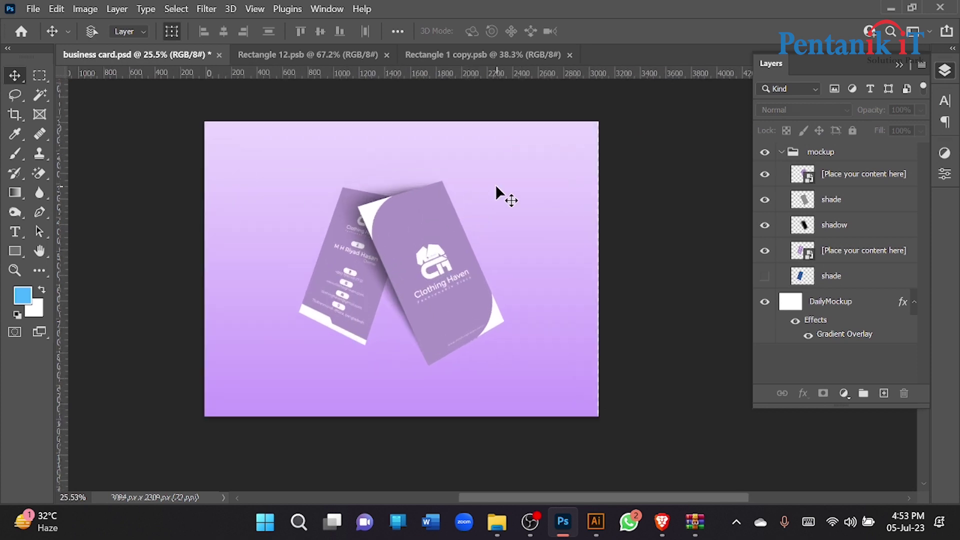
- Export the recolored mockup as a JPG, replacing the existing business card image in the Desktop folder
{"action": "left_click", "coordinate": [33, 10]}
{"action": "mouse_move", "coordinate": [60, 231]}
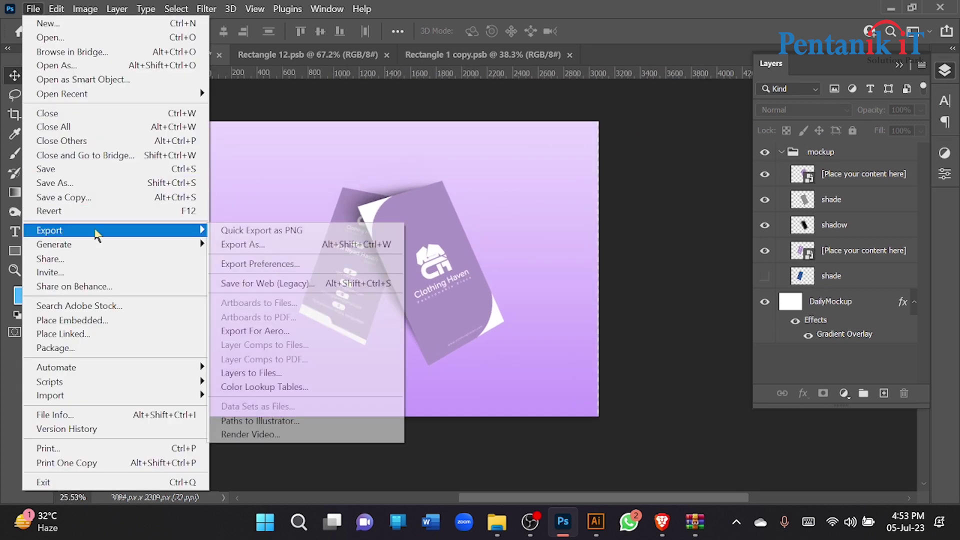
{"action": "left_click", "coordinate": [257, 246]}
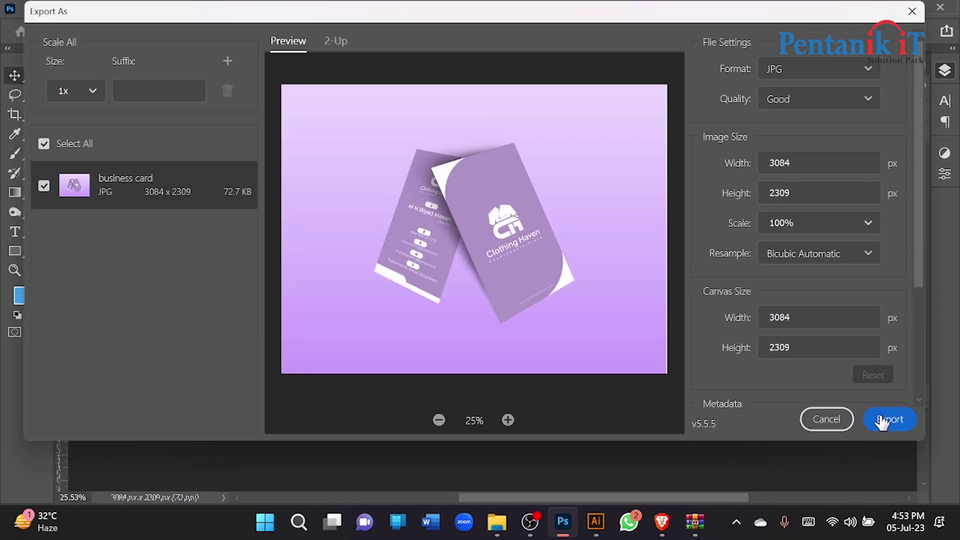
{"action": "left_click", "coordinate": [894, 420]}
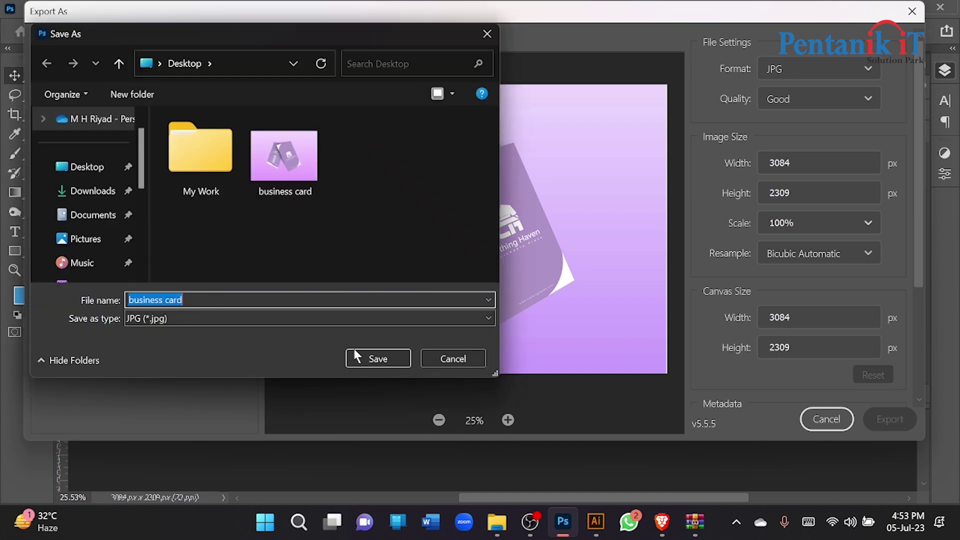
{"action": "left_click", "coordinate": [376, 358]}
{"action": "left_click", "coordinate": [518, 268]}
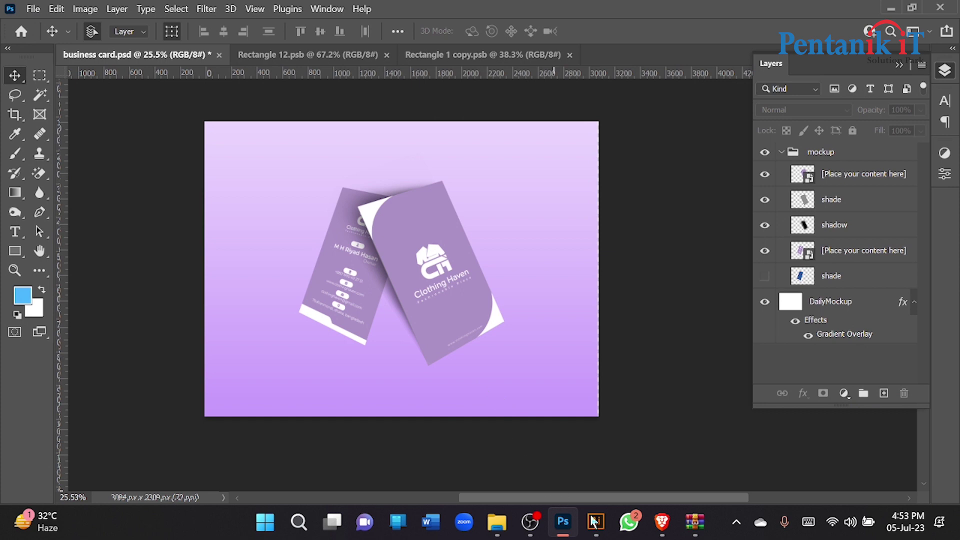
- Open a fresh copy of business card.psd from the downloaded Vertical Business Card Mockup (1).zip in Photoshop
{"action": "left_click", "coordinate": [662, 521]}
{"action": "left_click", "coordinate": [817, 36]}
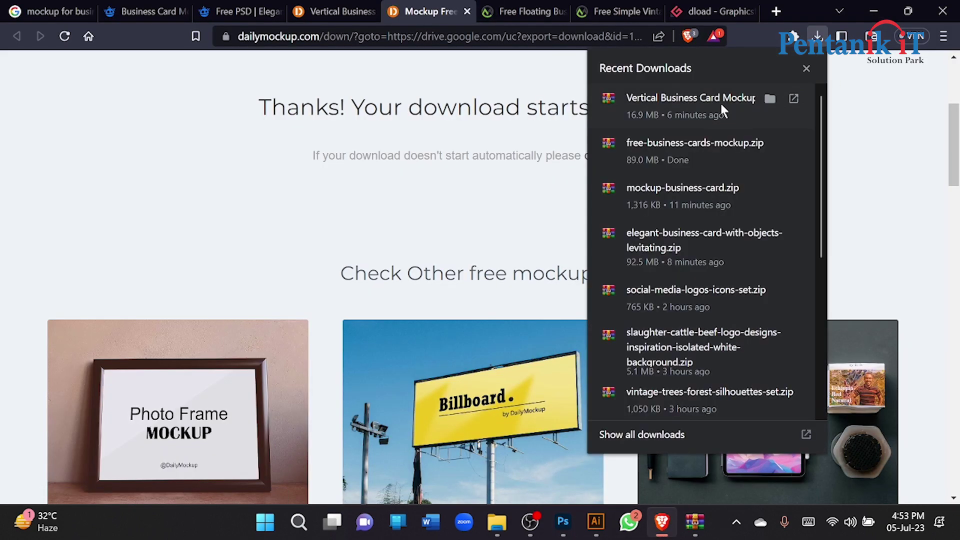
{"action": "left_click", "coordinate": [671, 103]}
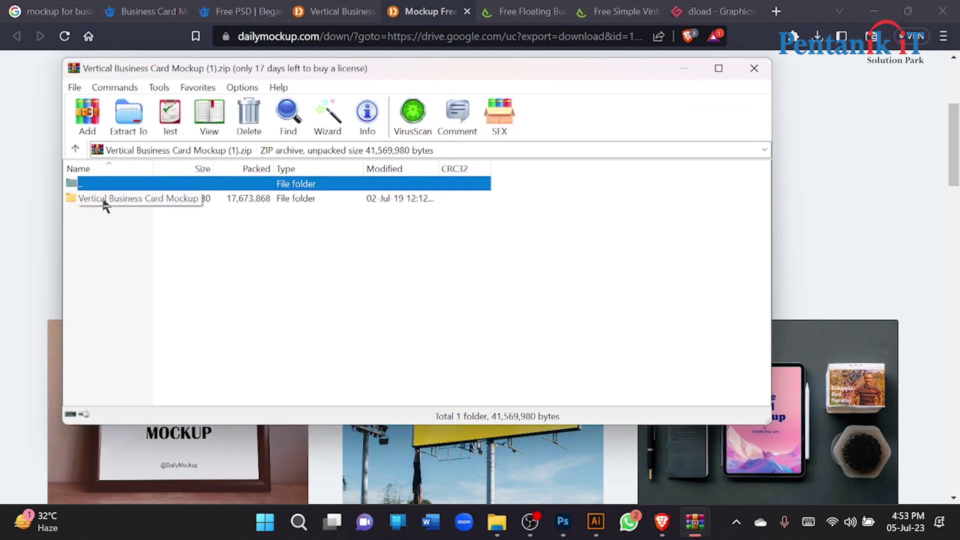
{"action": "double_click", "coordinate": [103, 200]}
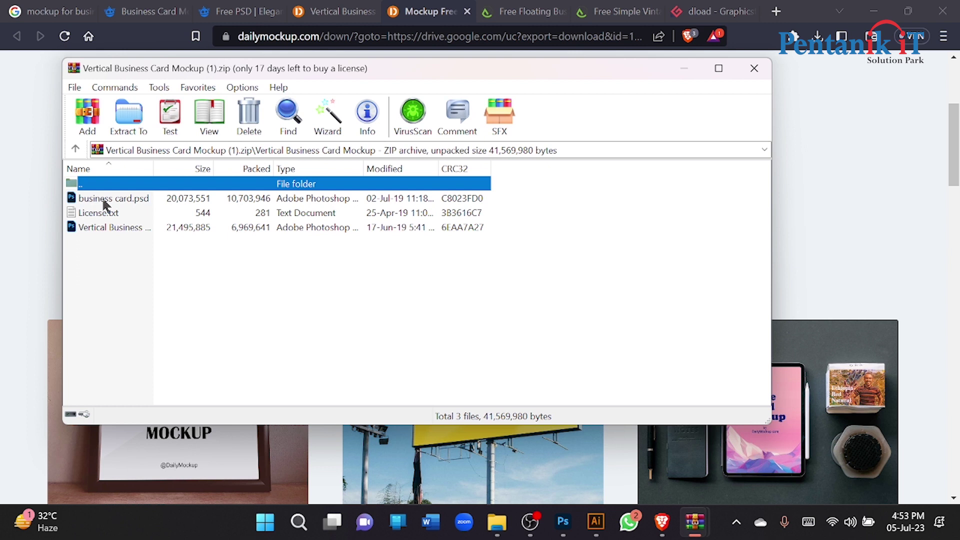
{"action": "double_click", "coordinate": [105, 199]}
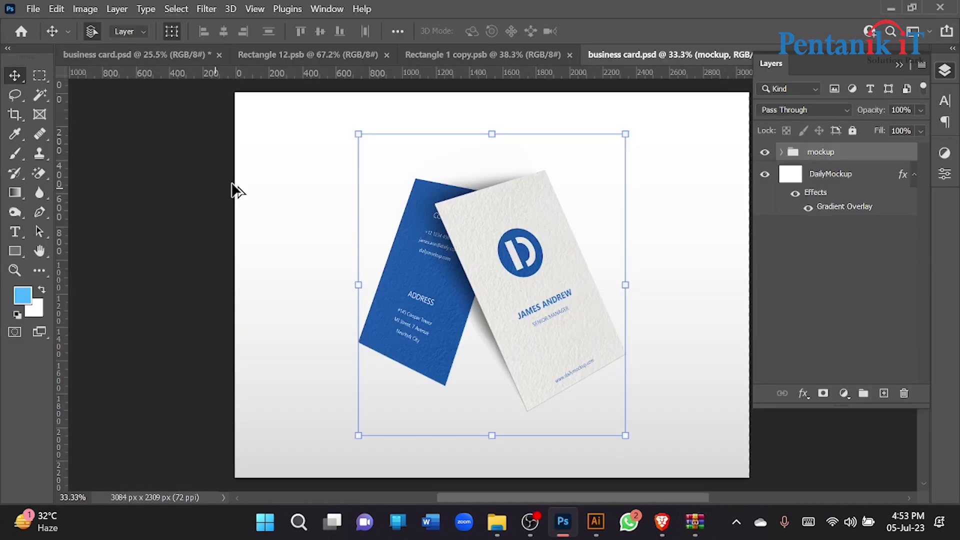
- Collapse the layer list and close the freshly opened copy of business card.psd
{"action": "scroll", "coordinate": [235, 190], "scroll_direction": "down", "scroll_amount": 3}
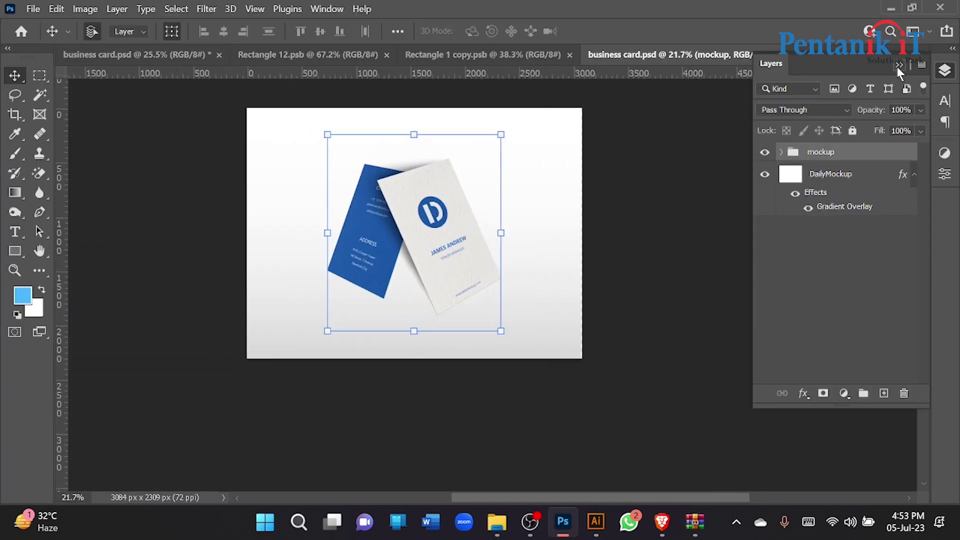
{"action": "left_click", "coordinate": [898, 65]}
{"action": "left_click", "coordinate": [774, 55]}
- Open business-cards-mockup.psd from the free-business-cards-mockup.zip archive in the Downloads folder
{"action": "left_click", "coordinate": [498, 521]}
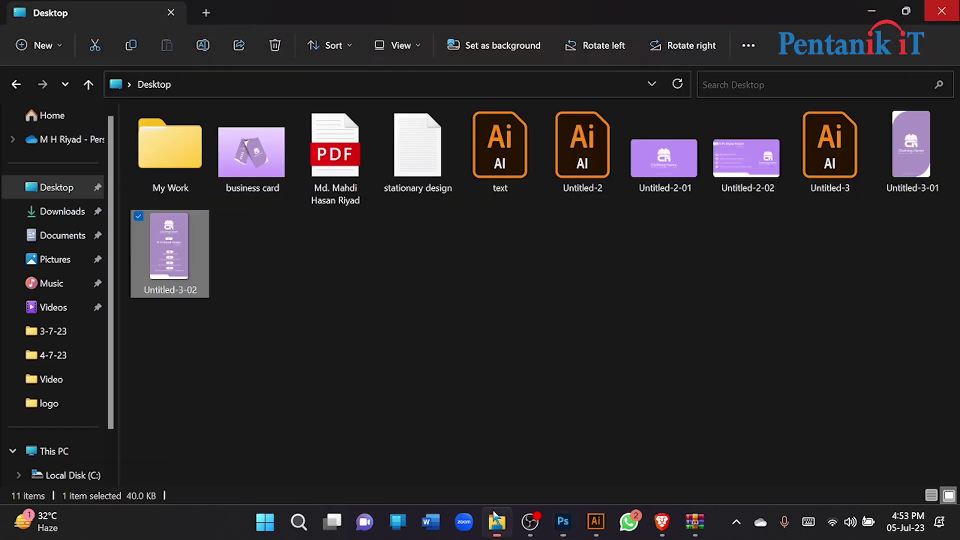
{"action": "left_click", "coordinate": [64, 210]}
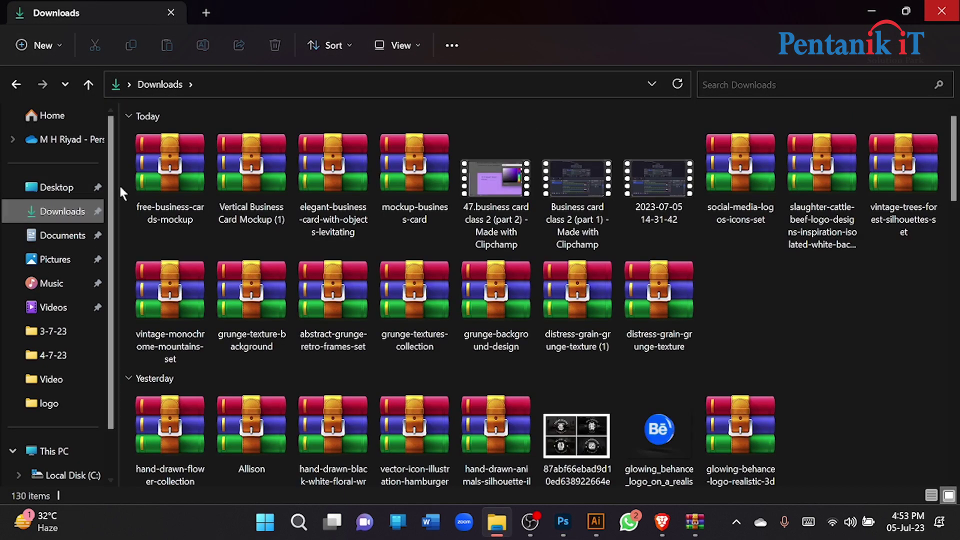
{"action": "left_click", "coordinate": [180, 183]}
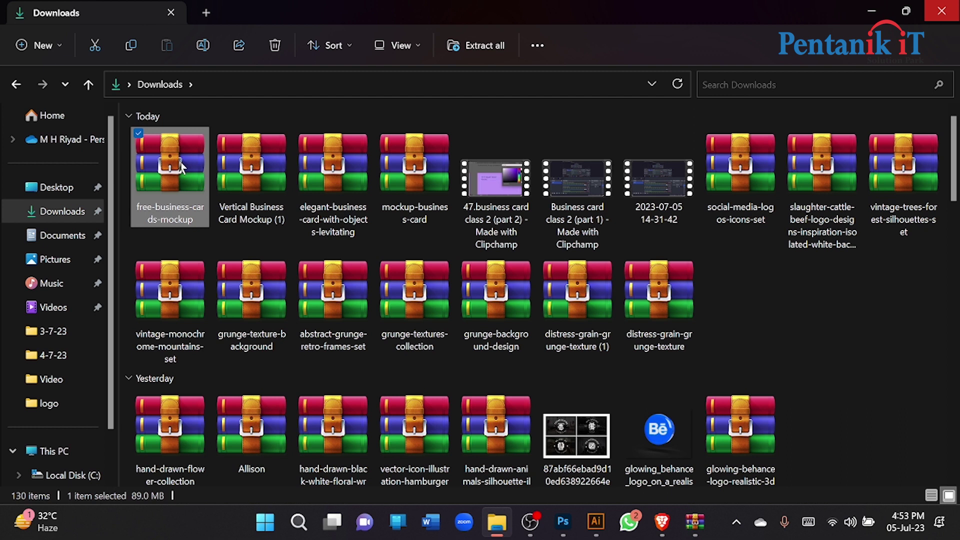
{"action": "double_click", "coordinate": [172, 165]}
{"action": "double_click", "coordinate": [85, 198]}
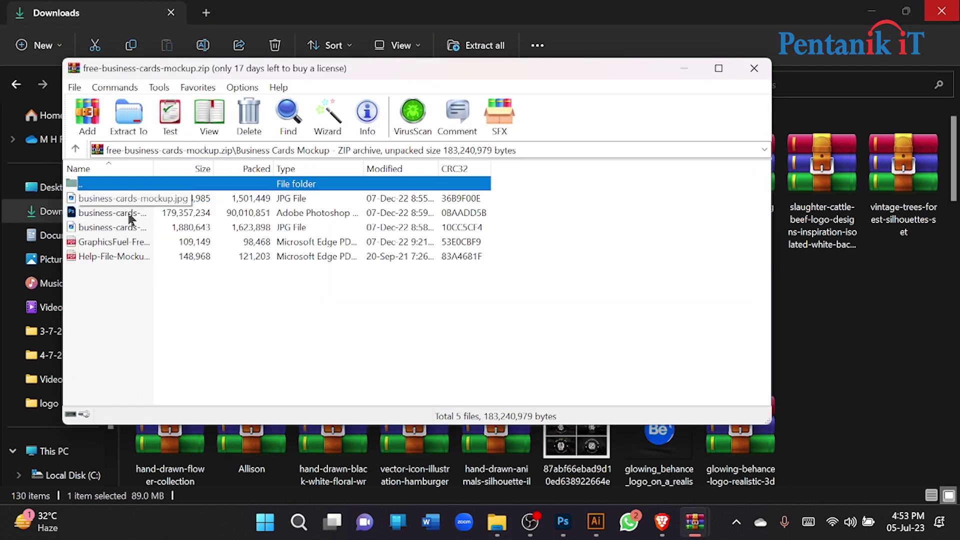
{"action": "double_click", "coordinate": [130, 215]}
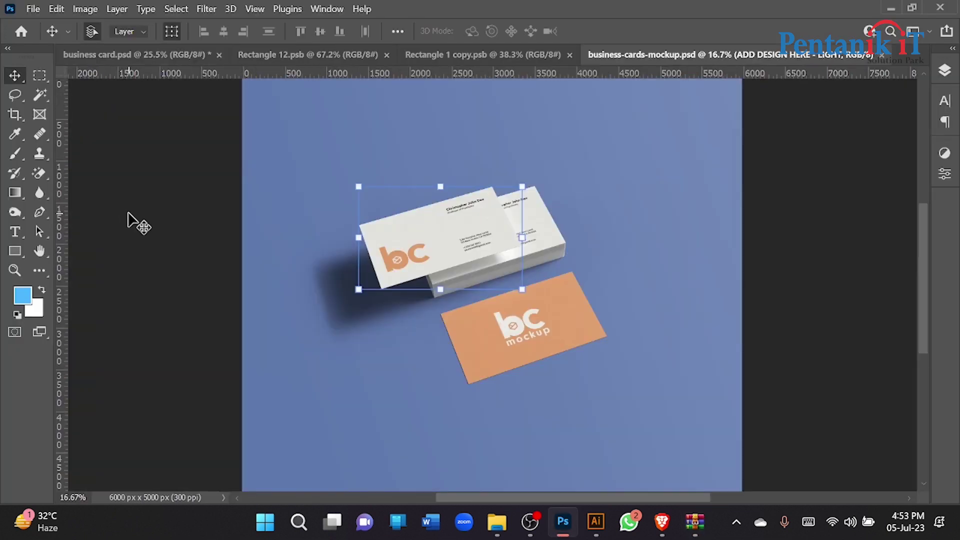
- Close the Rectangle 12.psb and Rectangle 1 copy.psb documents
{"action": "left_click", "coordinate": [312, 50]}
{"action": "left_click", "coordinate": [387, 54]}
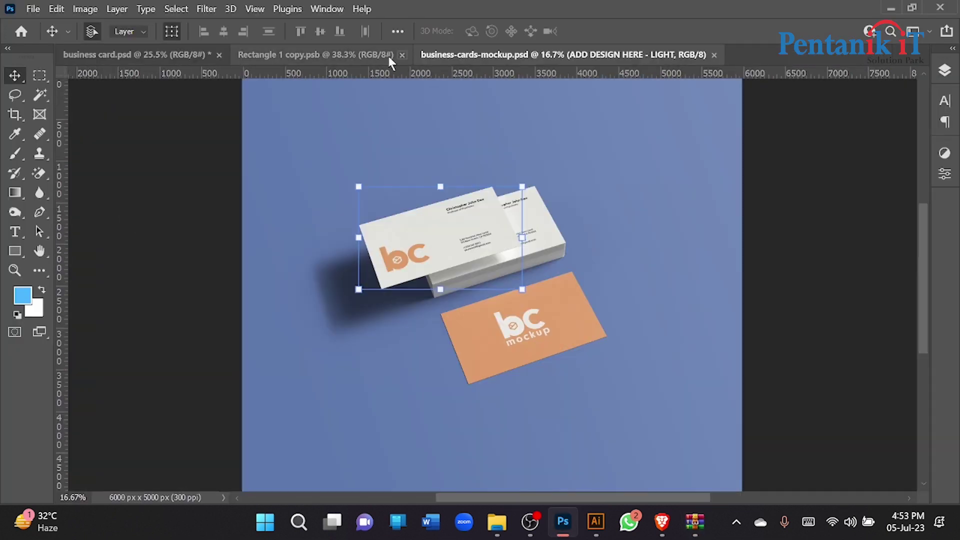
{"action": "left_click", "coordinate": [353, 55]}
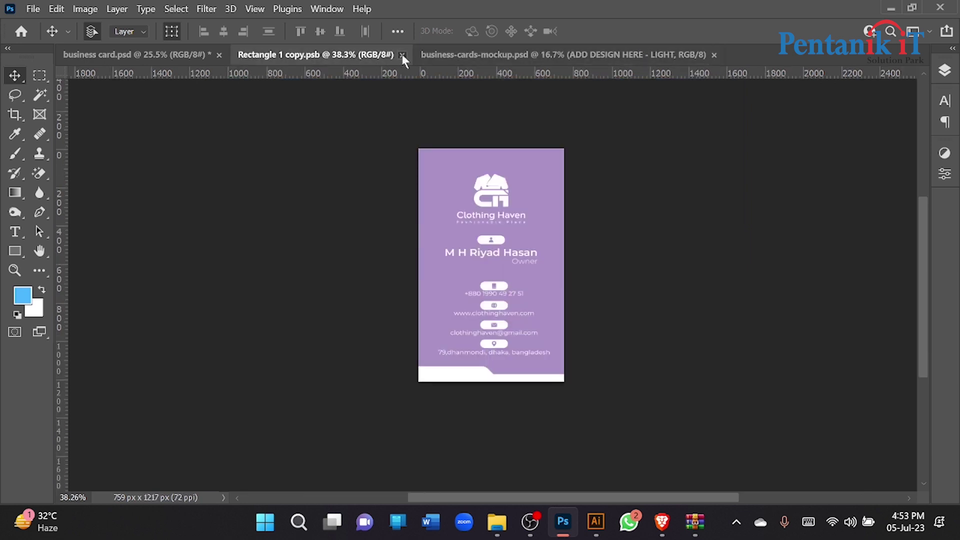
{"action": "left_click", "coordinate": [401, 55]}
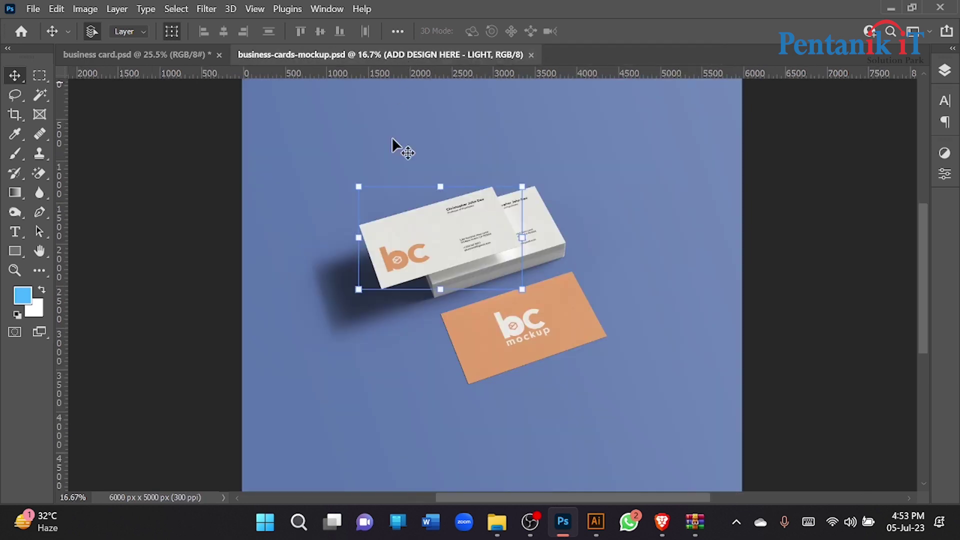
- Open the ADD DESIGN HERE - LIGHT smart object of business-cards-mockup.psd and hide its Your Design Here layer
{"action": "left_click", "coordinate": [940, 73]}
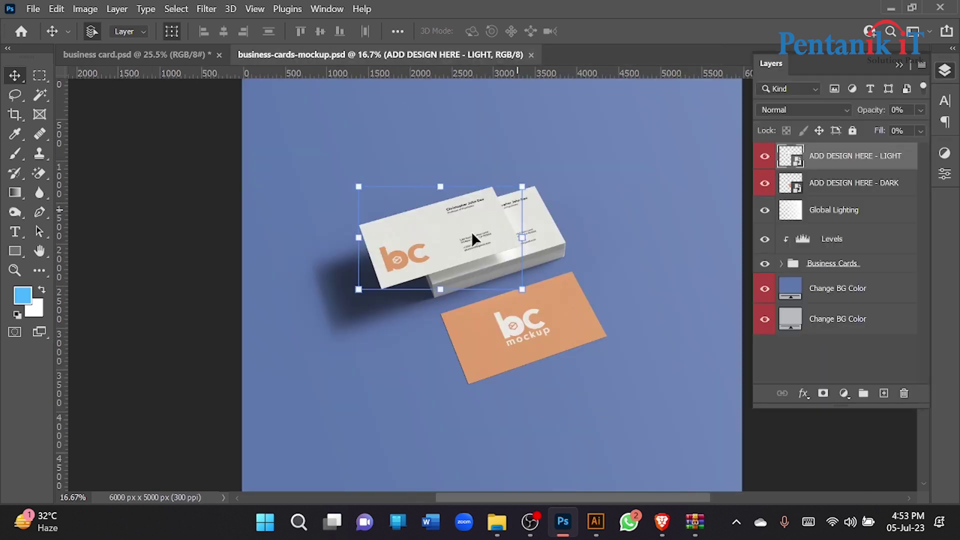
{"action": "double_click", "coordinate": [791, 157]}
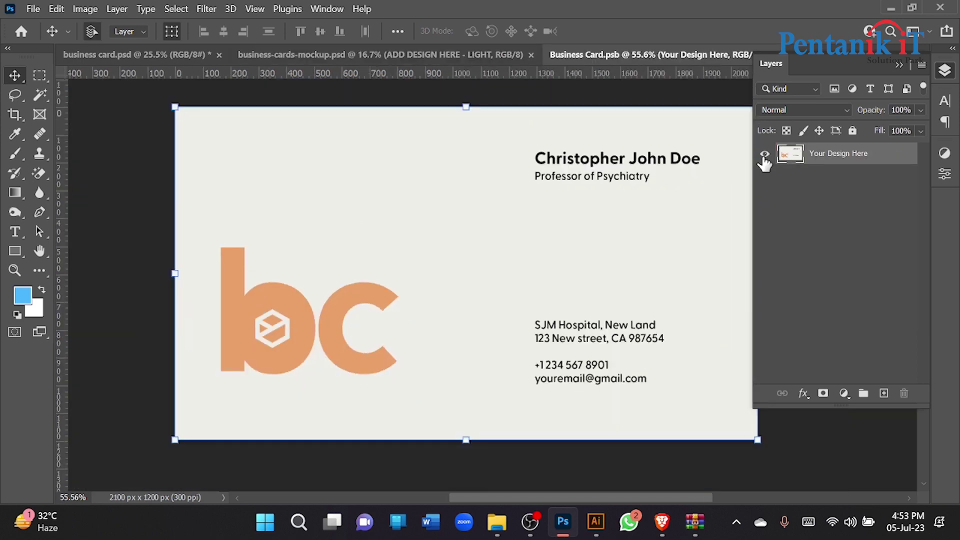
{"action": "left_click", "coordinate": [200, 59]}
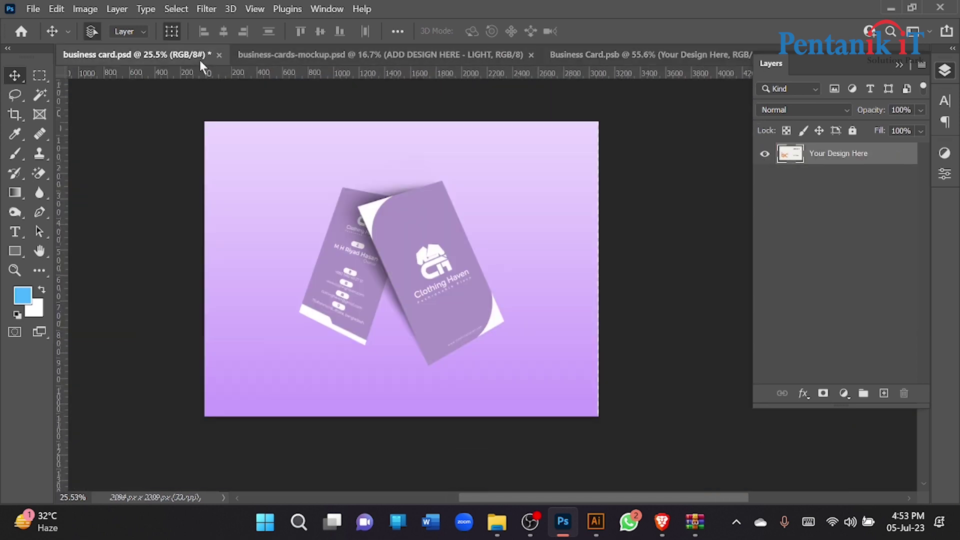
{"action": "left_click", "coordinate": [414, 60]}
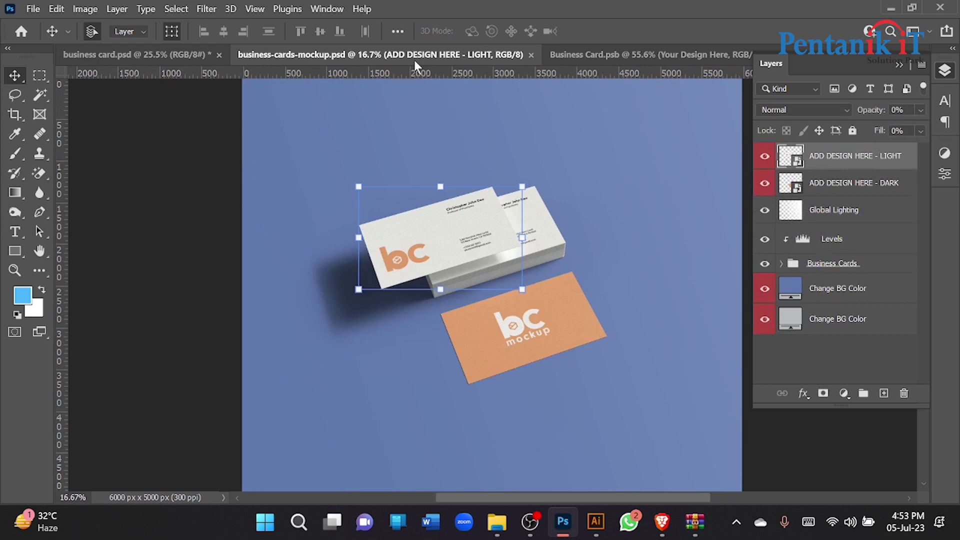
{"action": "left_click", "coordinate": [579, 56]}
{"action": "left_click", "coordinate": [771, 155]}
- Place the Untitled-2-02 image from the Desktop folder into Business Card.psb, scaled to 200% to fill the canvas
{"action": "left_click", "coordinate": [497, 521]}
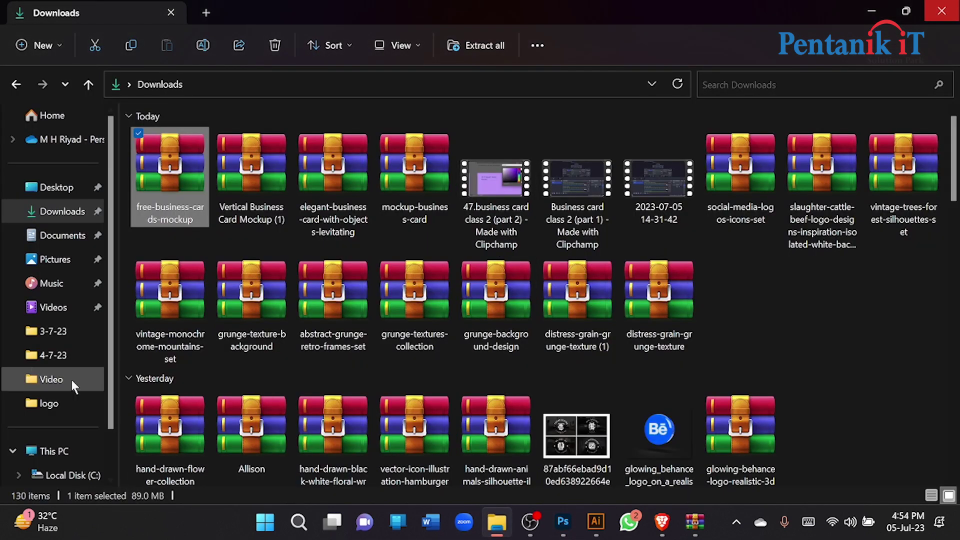
{"action": "left_click", "coordinate": [56, 187]}
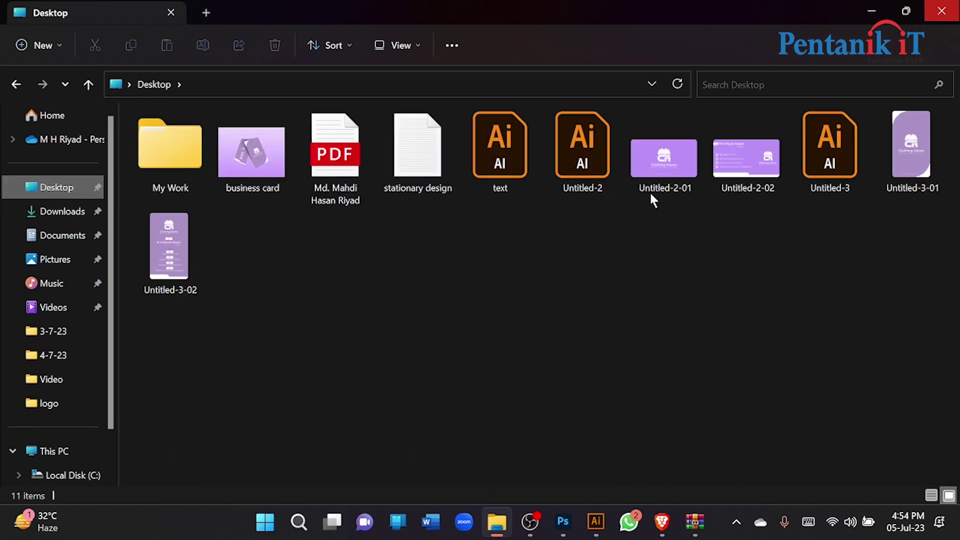
{"action": "left_click_drag", "start_coordinate": [745, 160], "coordinate": [425, 323]}
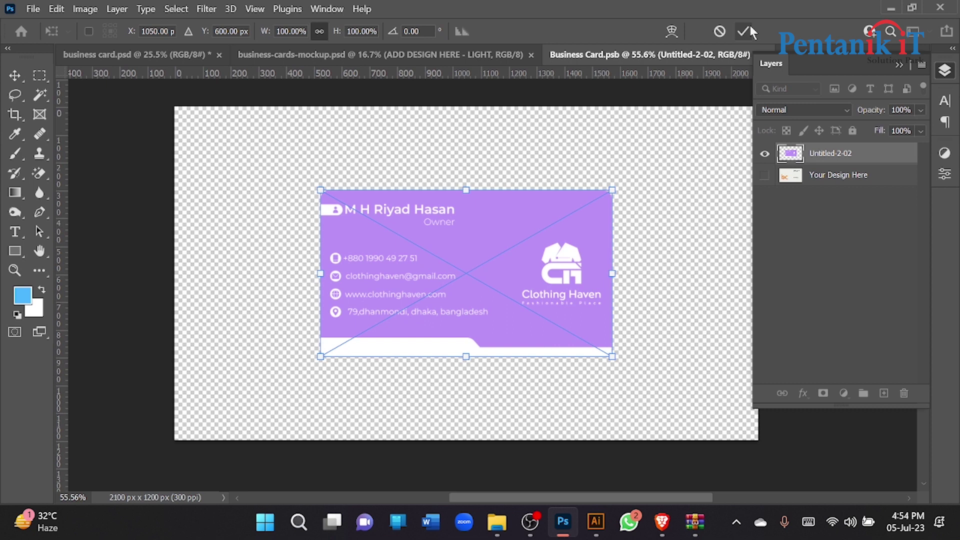
{"action": "scroll", "coordinate": [470, 236], "scroll_direction": "down", "scroll_amount": 3}
{"action": "left_click_drag", "start_coordinate": [467, 217], "coordinate": [467, 152]}
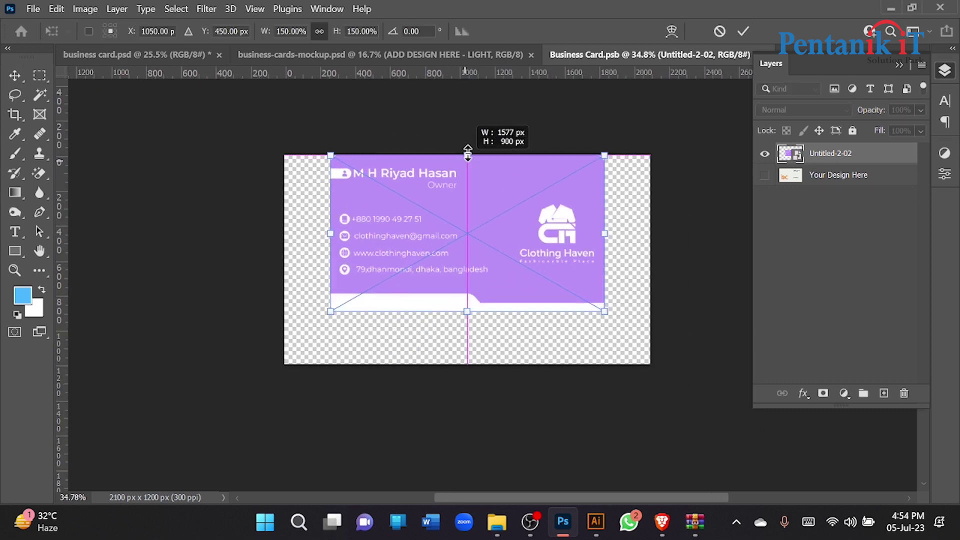
{"action": "left_click_drag", "start_coordinate": [466, 310], "coordinate": [467, 364]}
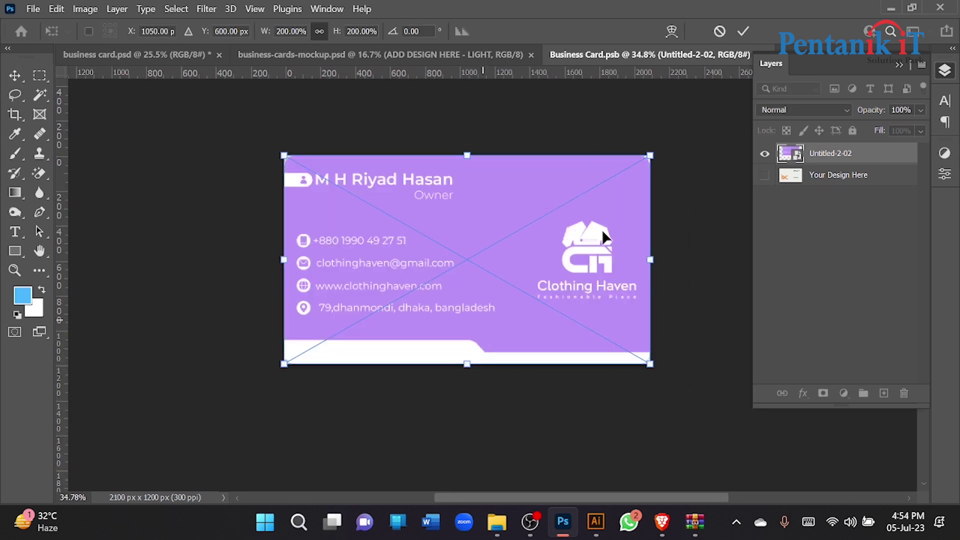
{"action": "left_click", "coordinate": [744, 31]}
{"action": "scroll", "coordinate": [300, 147], "scroll_direction": "up", "scroll_amount": 5}
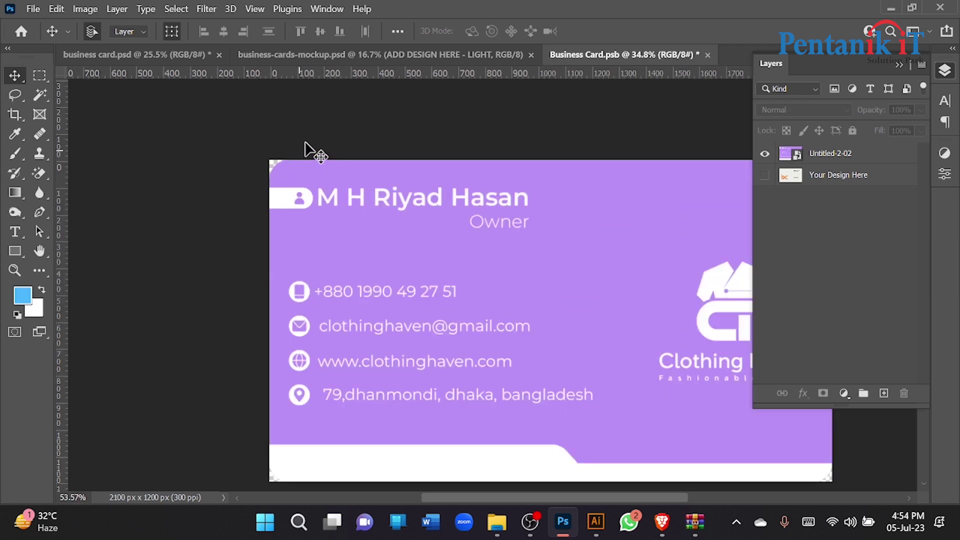
{"action": "scroll", "coordinate": [286, 208], "scroll_direction": "down", "scroll_amount": 4}
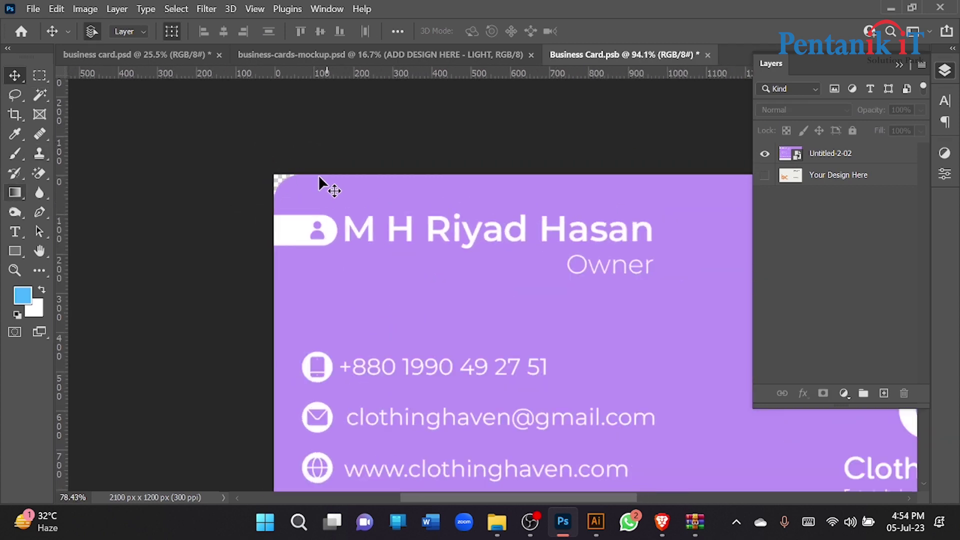
- Switch to Illustrator and copy the Clothing Haven card front artwork from Untitled-2.ai for use in Photoshop
{"action": "left_click", "coordinate": [497, 522]}
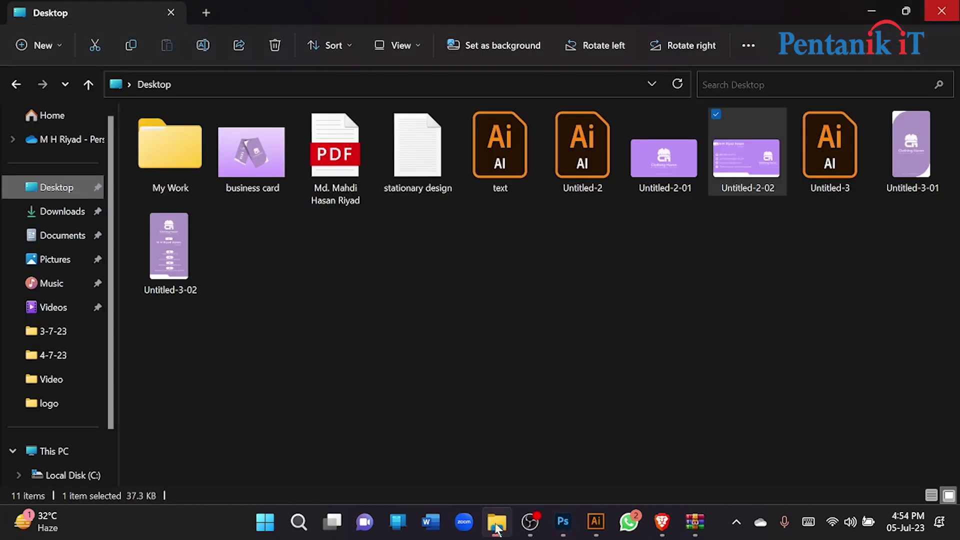
{"action": "left_click", "coordinate": [596, 522]}
{"action": "left_click", "coordinate": [190, 65]}
{"action": "left_click", "coordinate": [395, 257]}
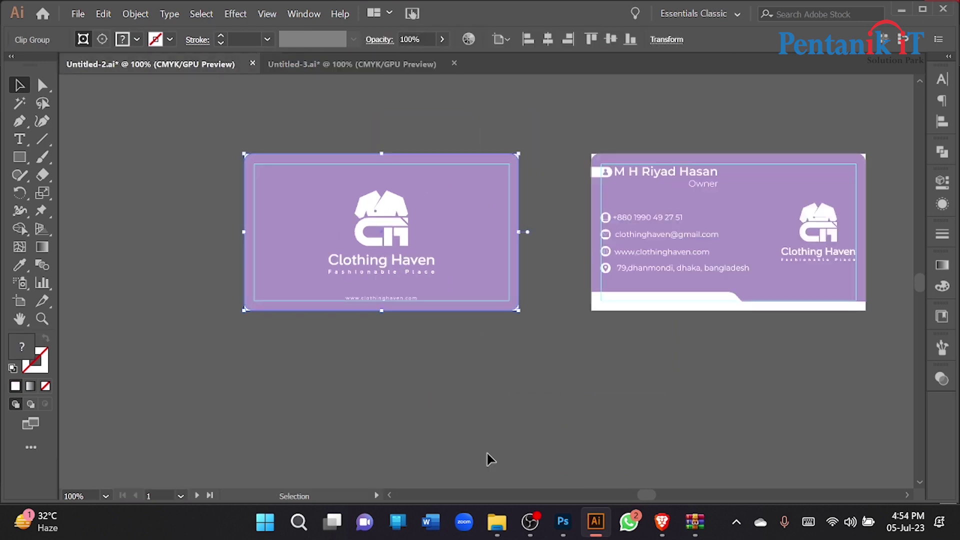
{"action": "left_click", "coordinate": [571, 528]}
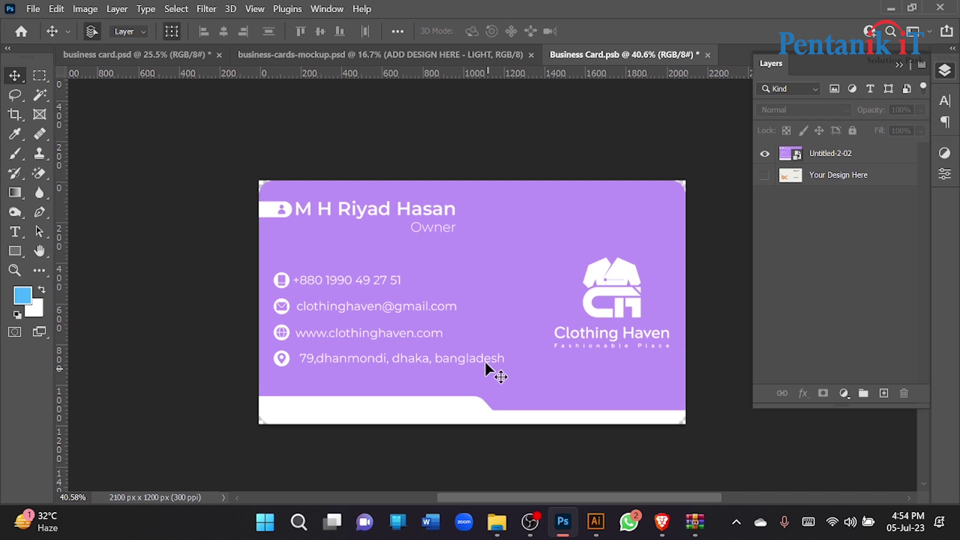
{"action": "left_click", "coordinate": [597, 520]}
{"action": "key", "text": "a"}
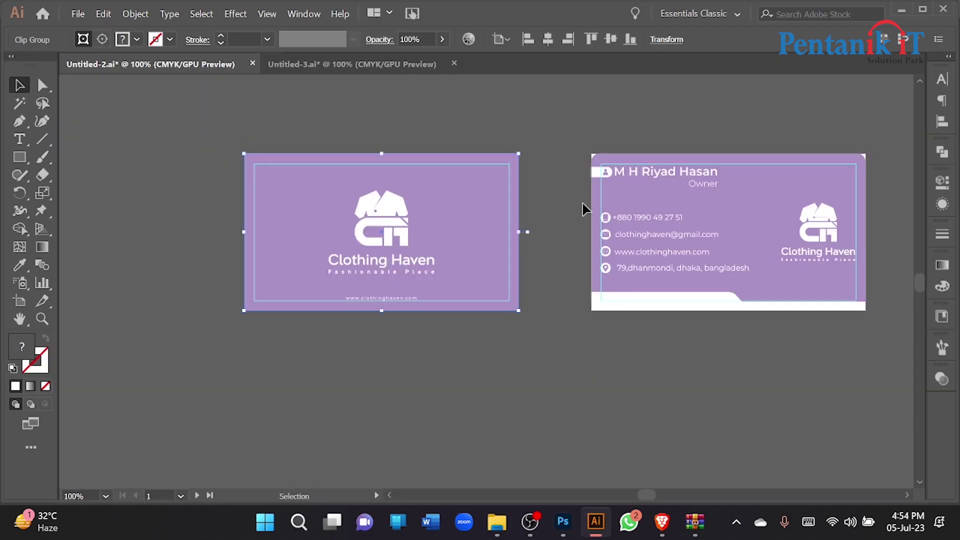
{"action": "left_click", "coordinate": [623, 199]}
{"action": "left_click", "coordinate": [484, 122]}
{"action": "key", "text": "v"}
{"action": "left_click", "coordinate": [433, 197]}
{"action": "left_click", "coordinate": [563, 521]}
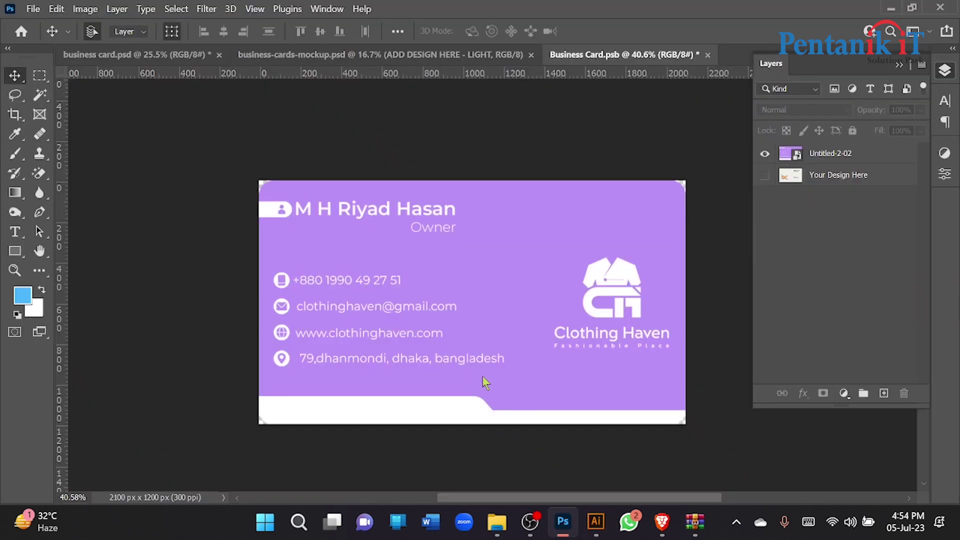
- Try pasting the copied card front as a smart object into Business Card.psb, then delete the pasted layer
{"action": "key", "text": "ctrl+v"}
{"action": "left_click", "coordinate": [539, 138]}
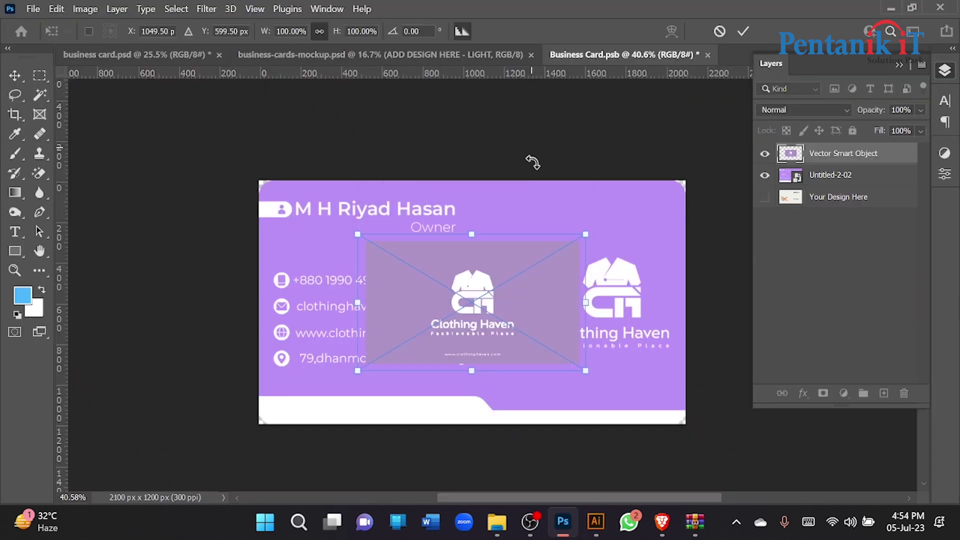
{"action": "left_click", "coordinate": [742, 32]}
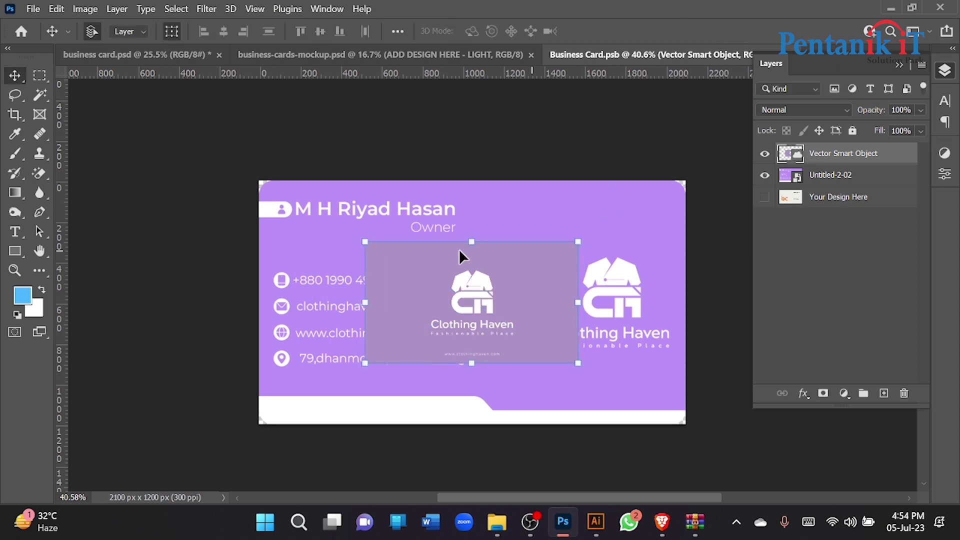
{"action": "scroll", "coordinate": [478, 249], "scroll_direction": "up", "scroll_amount": 3}
{"action": "left_click", "coordinate": [617, 284]}
{"action": "left_click_drag", "start_coordinate": [617, 285], "coordinate": [569, 265]}
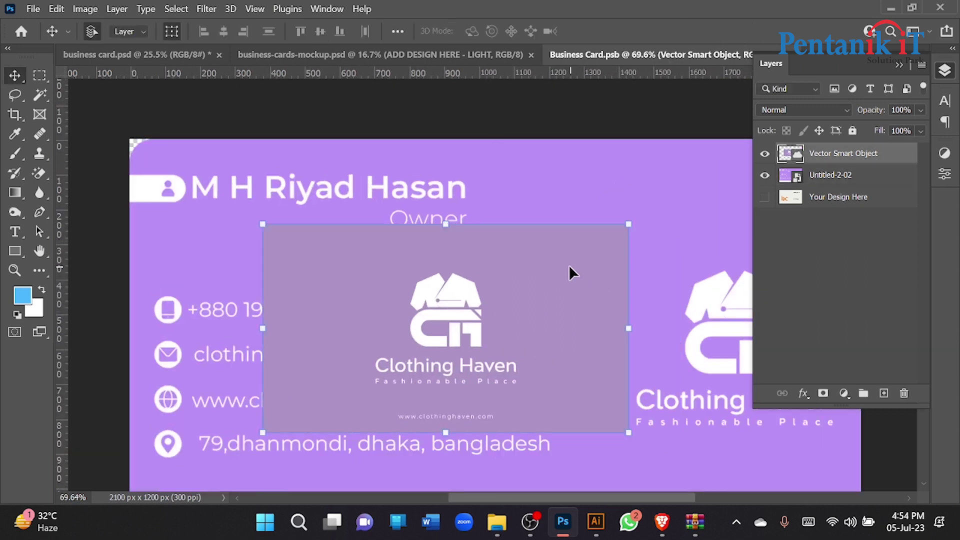
{"action": "key", "text": "Delete"}
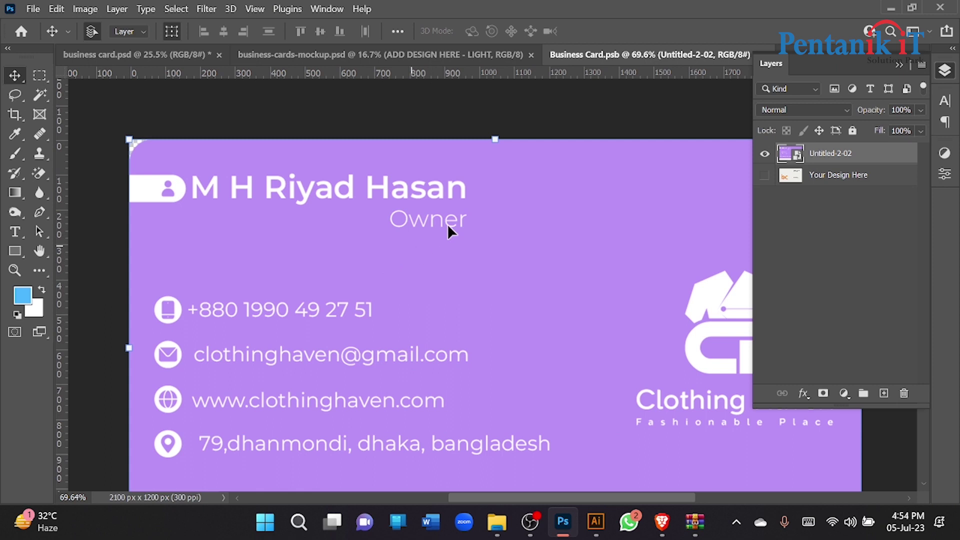
- Select the transparent rounded upper-left corner of the placed card with the Rectangular Marquee tool
{"action": "scroll", "coordinate": [455, 234], "scroll_direction": "down", "scroll_amount": 2}
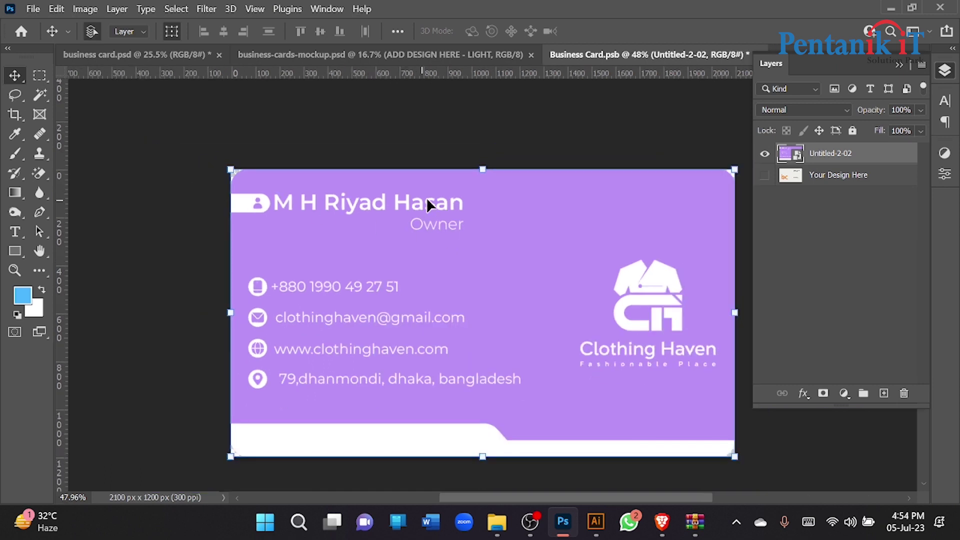
{"action": "left_click", "coordinate": [168, 152]}
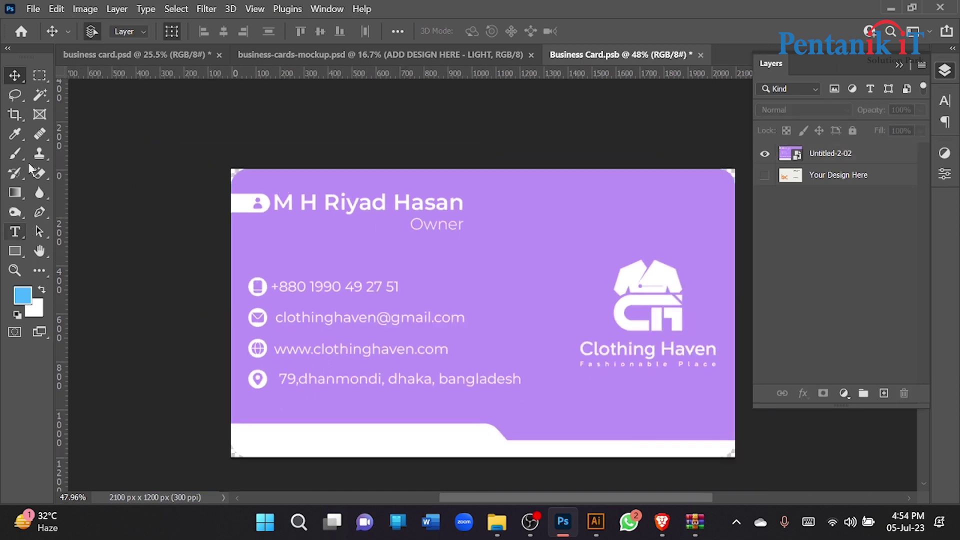
{"action": "left_click", "coordinate": [39, 76]}
{"action": "scroll", "coordinate": [220, 167], "scroll_direction": "up", "scroll_amount": 3}
{"action": "left_click_drag", "start_coordinate": [243, 175], "coordinate": [268, 197]}
{"action": "right_click", "coordinate": [268, 198]}
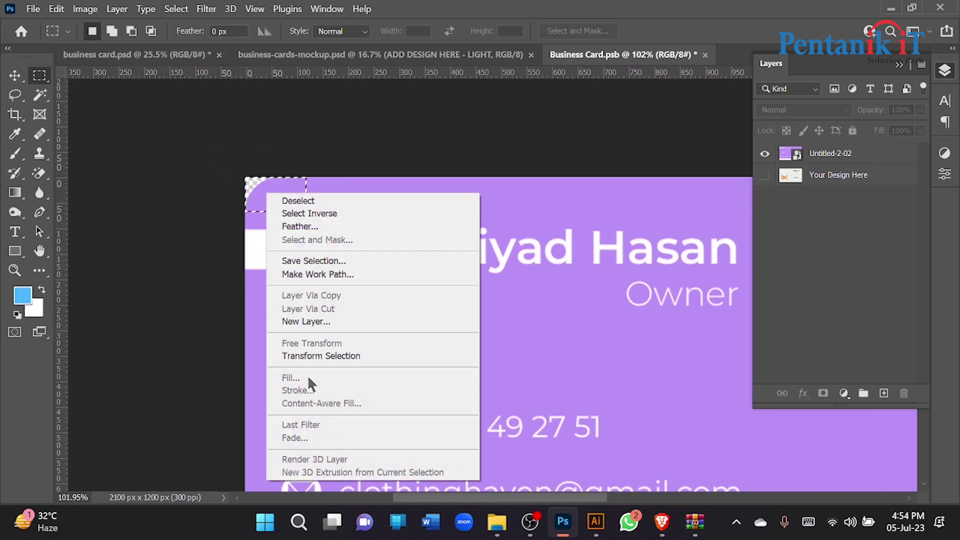
- Rasterize the Untitled-2-02 layer and fill the selected upper-left corner with Content-Aware contents at 100% opacity
{"action": "left_click", "coordinate": [852, 159]}
{"action": "right_click", "coordinate": [852, 159]}
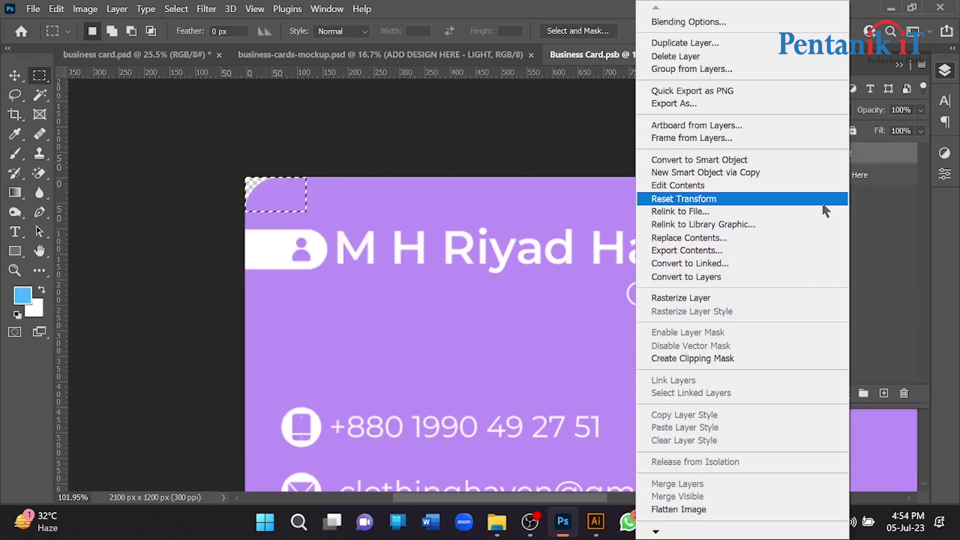
{"action": "left_click", "coordinate": [721, 299]}
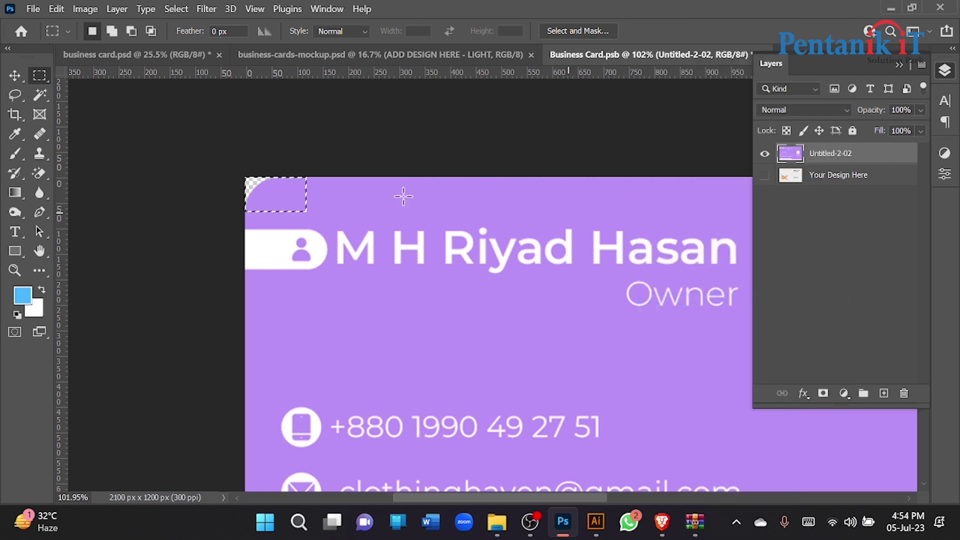
{"action": "right_click", "coordinate": [291, 200]}
{"action": "left_click", "coordinate": [360, 377]}
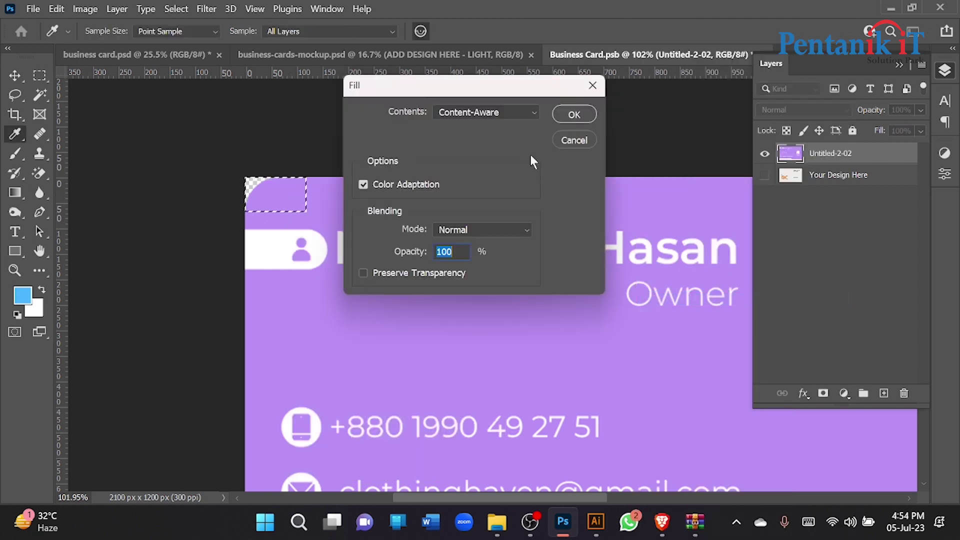
{"action": "left_click", "coordinate": [574, 114]}
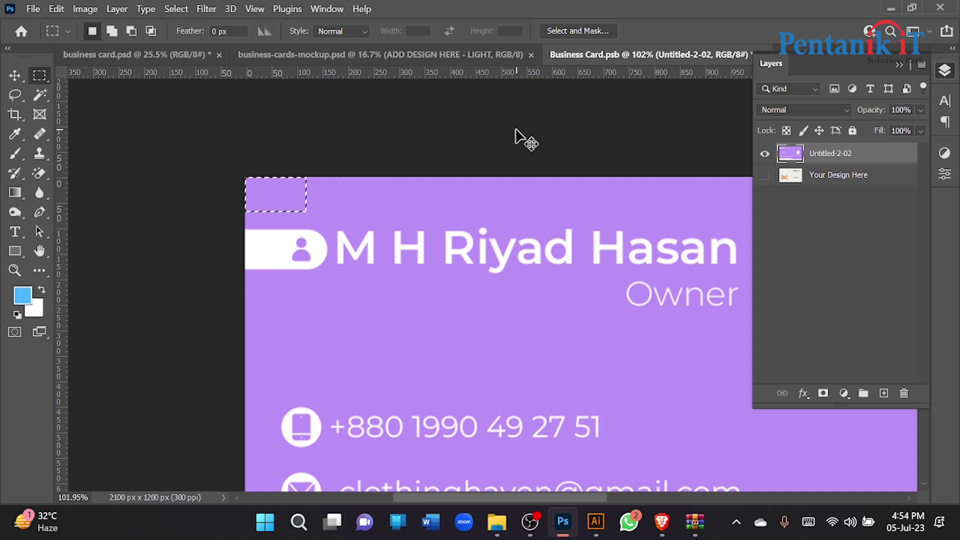
- Select the card's transparent lower-right corner and fill it with Content-Aware contents
{"action": "scroll", "coordinate": [208, 221], "scroll_direction": "down", "scroll_amount": 4}
{"action": "scroll", "coordinate": [575, 357], "scroll_direction": "up", "scroll_amount": 5}
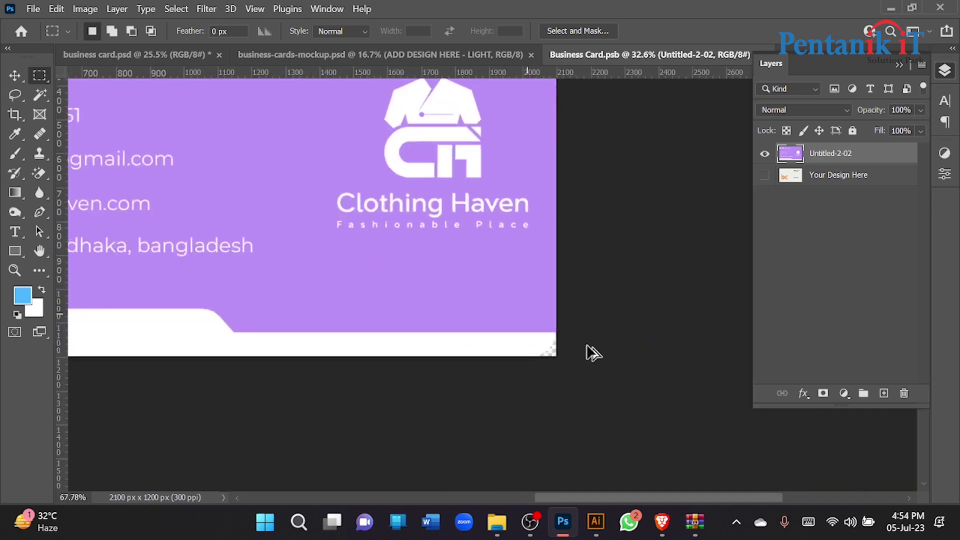
{"action": "left_click_drag", "start_coordinate": [460, 318], "coordinate": [628, 398]}
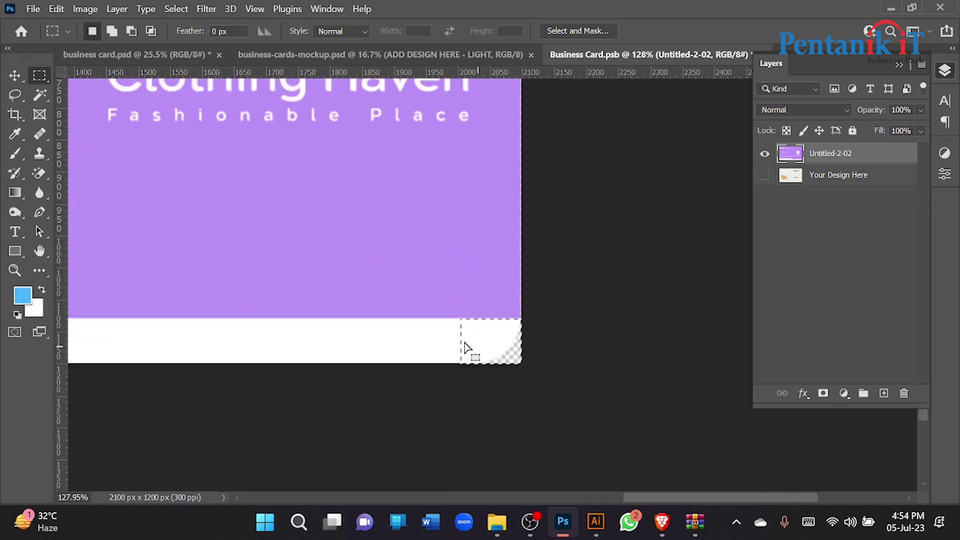
{"action": "right_click", "coordinate": [467, 345]}
{"action": "left_click", "coordinate": [503, 242]}
{"action": "left_click", "coordinate": [575, 115]}
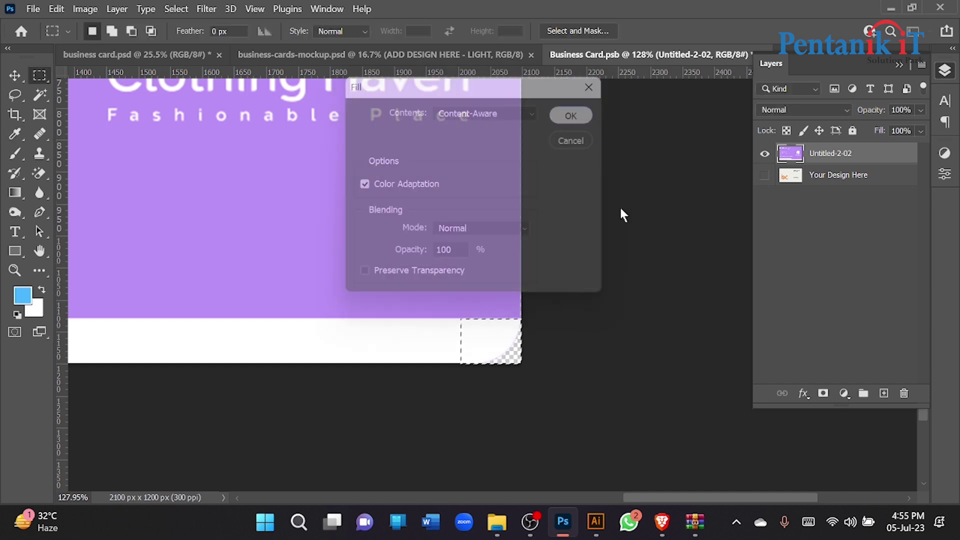
- Select the card's transparent upper-right corner and fill it with Content-Aware contents
{"action": "scroll", "coordinate": [594, 374], "scroll_direction": "down", "scroll_amount": 4}
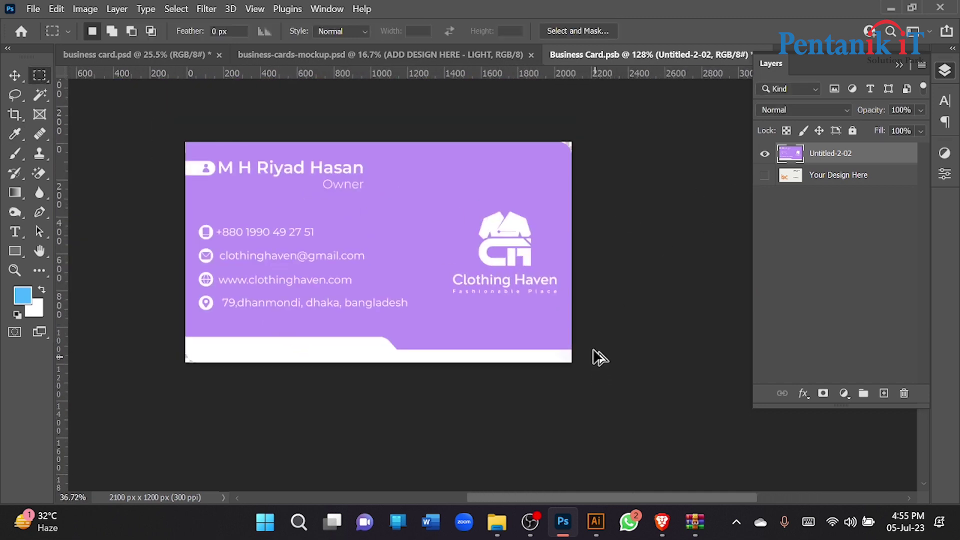
{"action": "scroll", "coordinate": [601, 161], "scroll_direction": "up", "scroll_amount": 3}
{"action": "left_click_drag", "start_coordinate": [503, 149], "coordinate": [596, 217]}
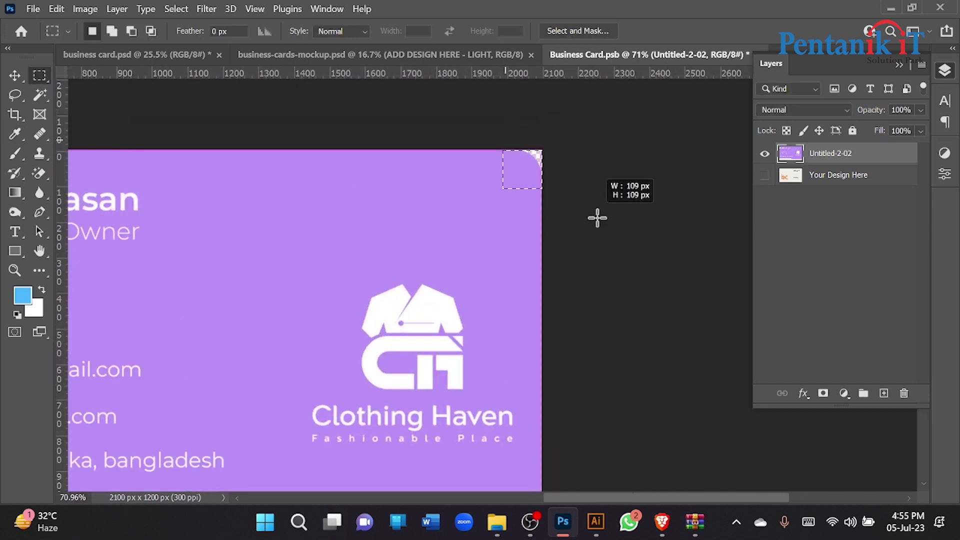
{"action": "right_click", "coordinate": [516, 167]}
{"action": "left_click", "coordinate": [541, 351]}
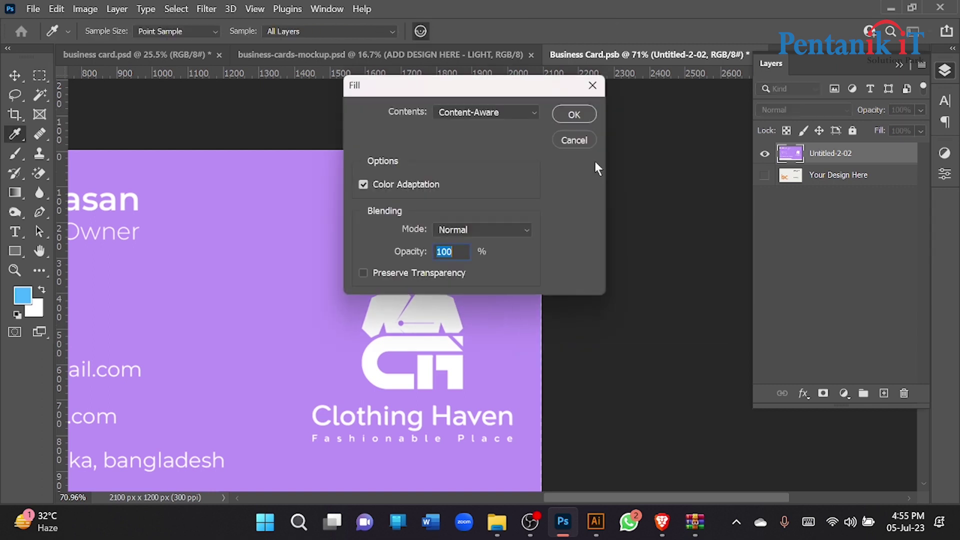
{"action": "left_click", "coordinate": [570, 120]}
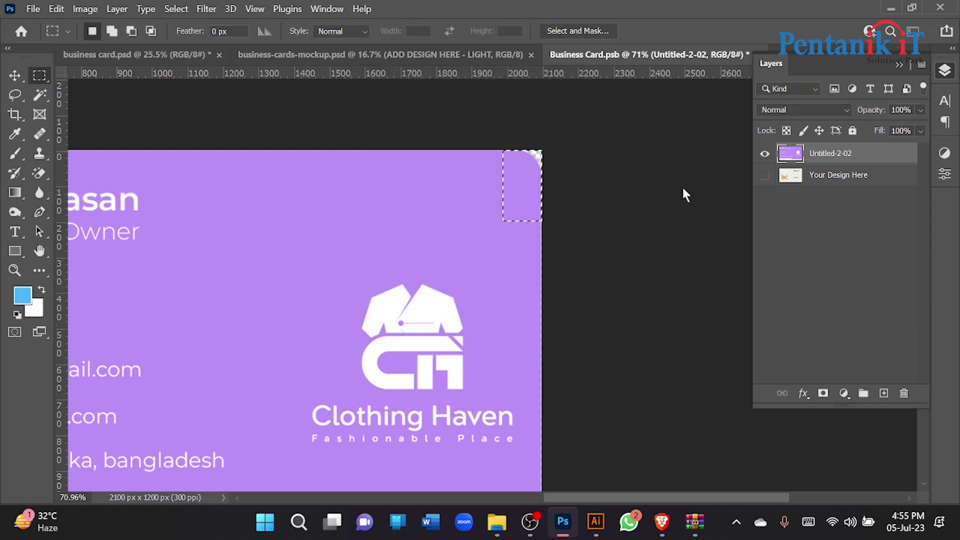
- Select the card's transparent lower-left corner and fill it with Content-Aware contents
{"action": "scroll", "coordinate": [695, 187], "scroll_direction": "down", "scroll_amount": 3}
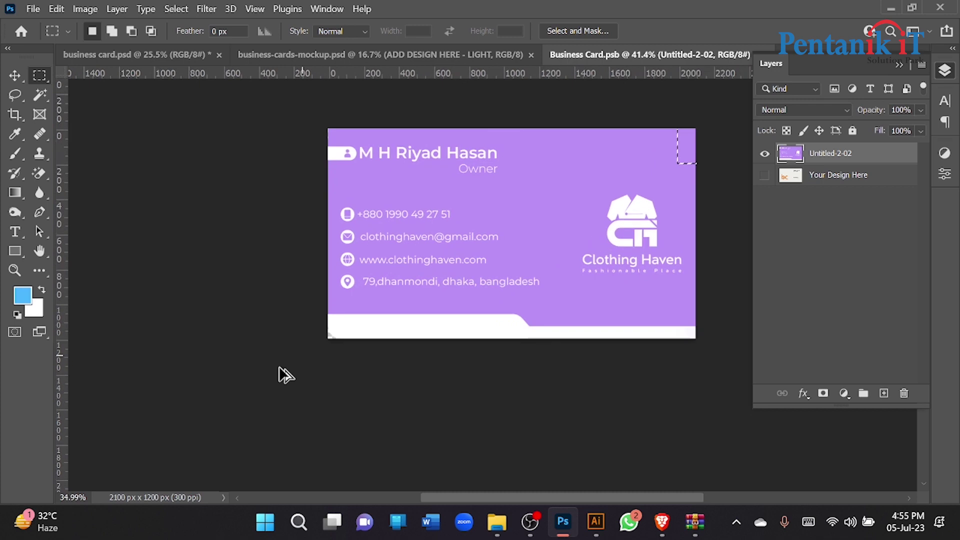
{"action": "scroll", "coordinate": [279, 367], "scroll_direction": "up", "scroll_amount": 4}
{"action": "mouse_move", "coordinate": [310, 316]}
{"action": "left_mouse_down"}
{"action": "mouse_move", "coordinate": [377, 378]}
{"action": "mouse_move", "coordinate": [404, 350]}
{"action": "left_mouse_up"}
{"action": "right_click", "coordinate": [308, 340]}
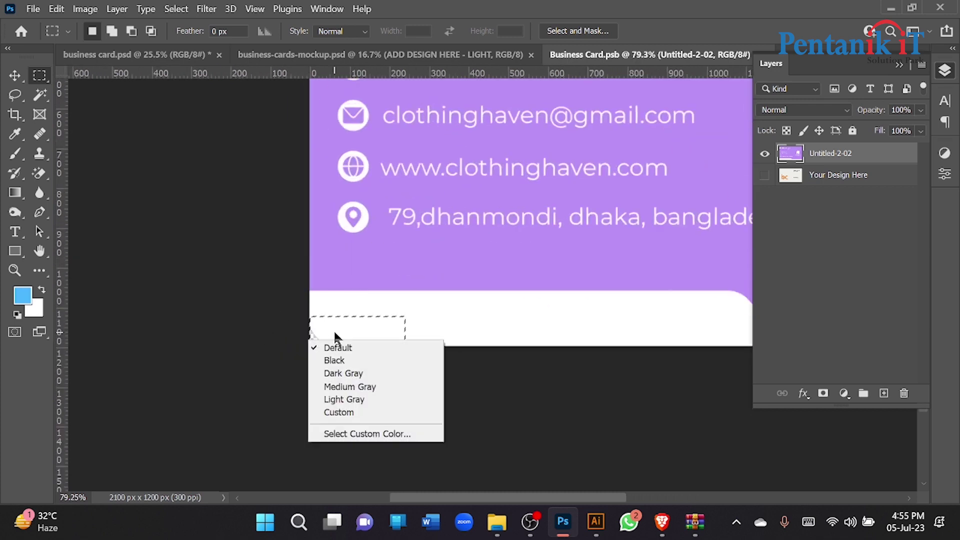
{"action": "right_click", "coordinate": [359, 320]}
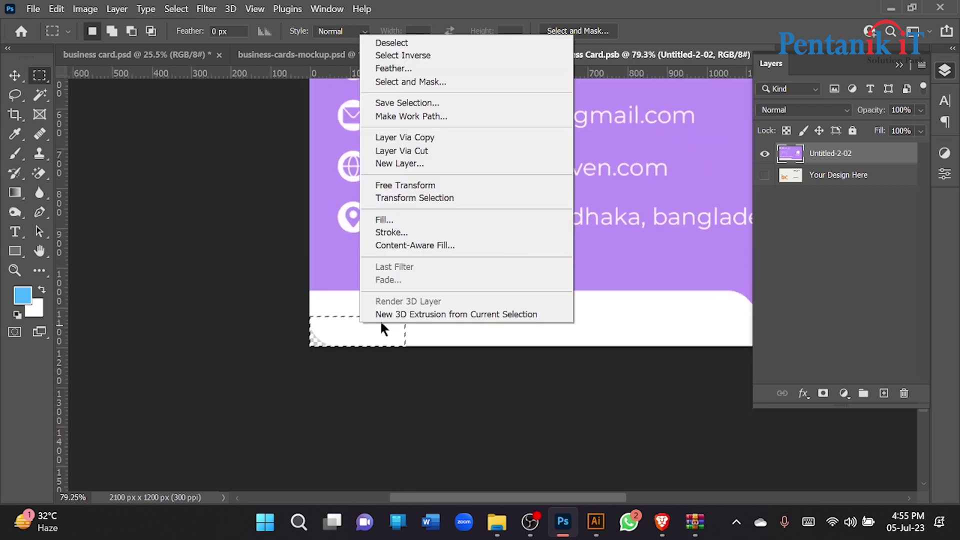
{"action": "left_click", "coordinate": [386, 219]}
{"action": "left_click", "coordinate": [585, 118]}
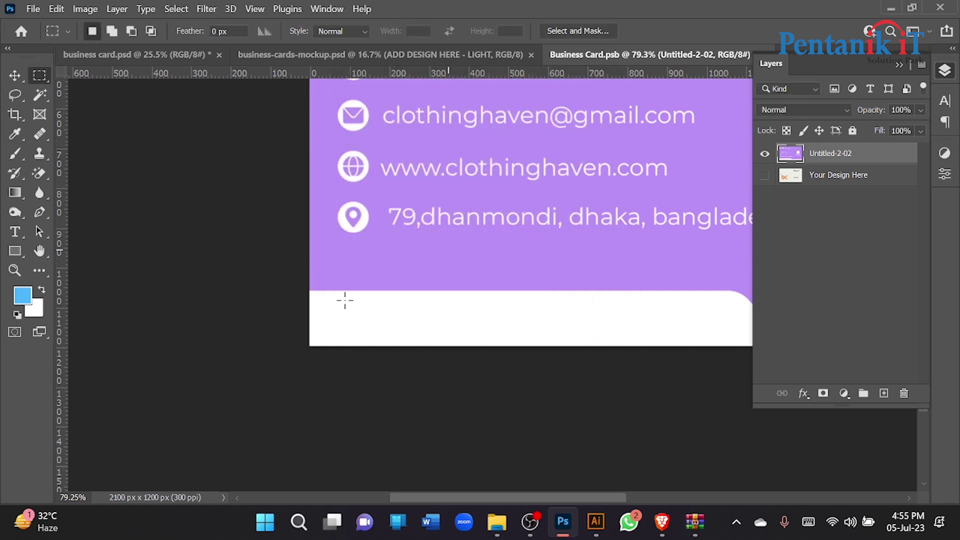
{"action": "scroll", "coordinate": [316, 302], "scroll_direction": "down", "scroll_amount": 5}
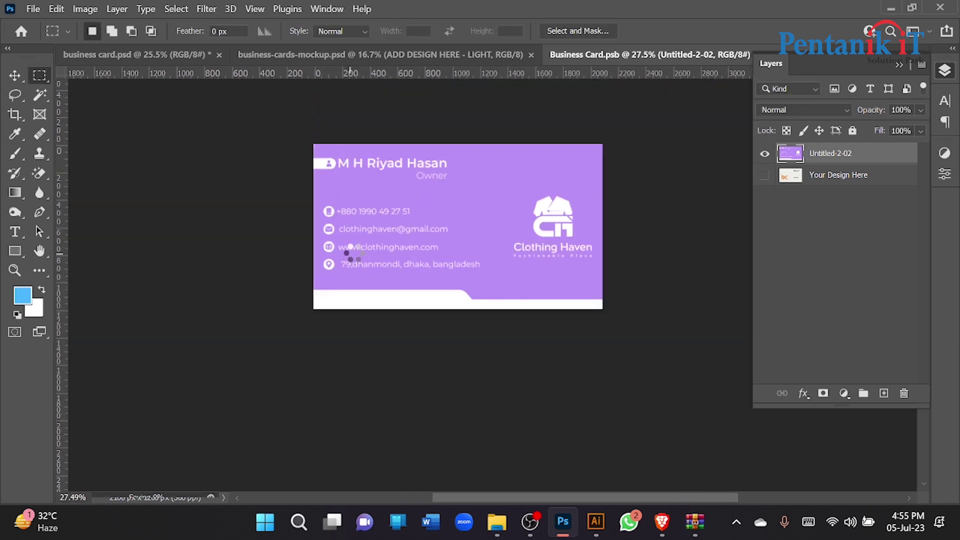
- Open the ADD DESIGN HERE - DARK smart object from business-cards-mockup.psd and hide its Your Design Here layer
{"action": "left_click", "coordinate": [433, 56]}
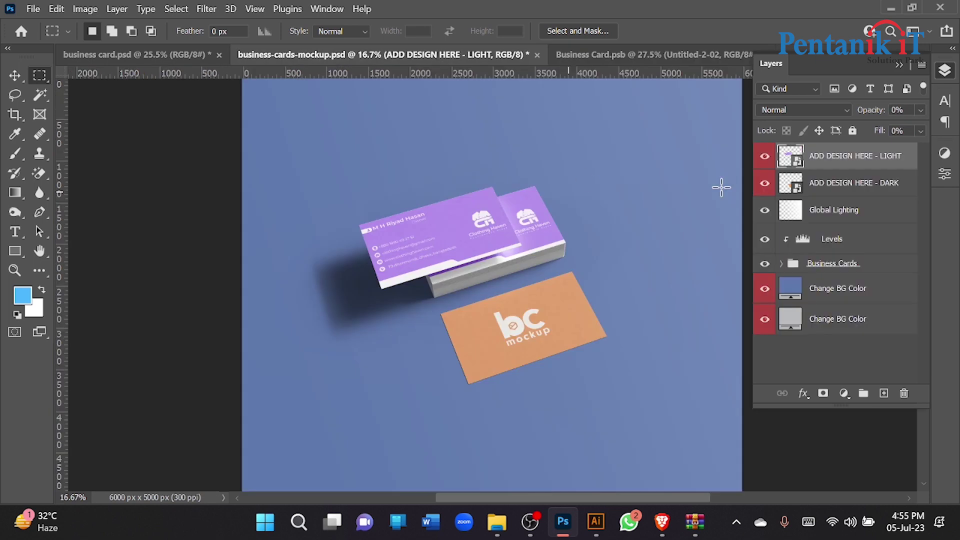
{"action": "double_click", "coordinate": [798, 189]}
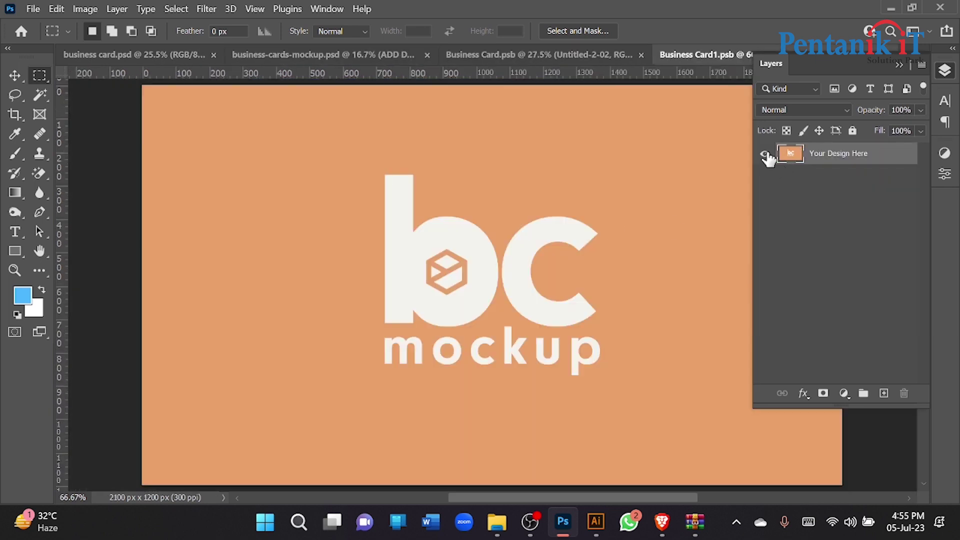
{"action": "left_click", "coordinate": [764, 155]}
- Place the Untitled-2-01 image into Business Card1.psb, scaled to 200% to fill the canvas
{"action": "left_click", "coordinate": [595, 522]}
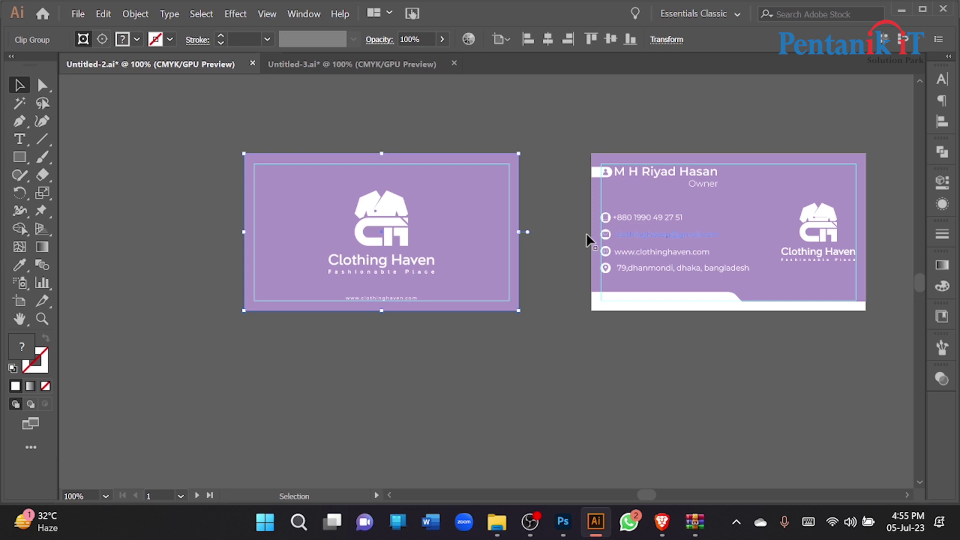
{"action": "left_click", "coordinate": [497, 523]}
{"action": "left_click_drag", "start_coordinate": [664, 158], "coordinate": [415, 310]}
{"action": "left_click", "coordinate": [743, 31]}
{"action": "scroll", "coordinate": [441, 210], "scroll_direction": "down", "scroll_amount": 3}
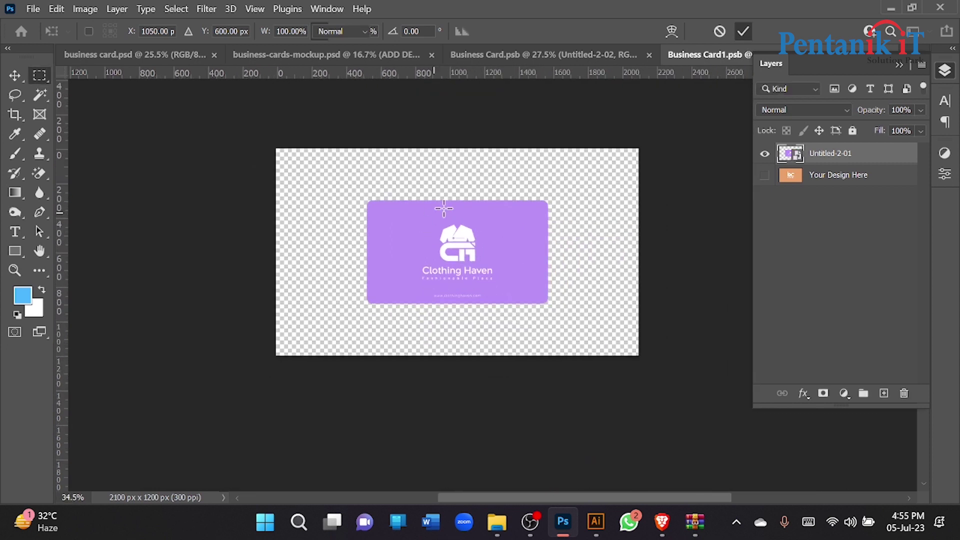
{"action": "key", "text": "v"}
{"action": "left_click_drag", "start_coordinate": [454, 199], "coordinate": [456, 146]}
{"action": "left_click_drag", "start_coordinate": [461, 300], "coordinate": [461, 356]}
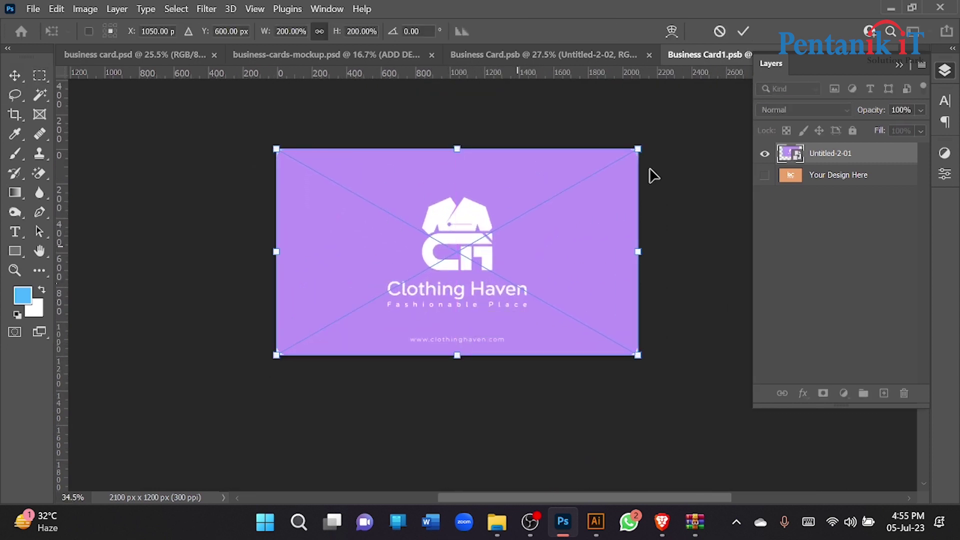
{"action": "left_click", "coordinate": [743, 32]}
- Draw a rectangle about 2679 × 1552 px in the card's sampled purple, covering the canvas, and send it behind the Untitled-2-01 layer
{"action": "left_click", "coordinate": [244, 183]}
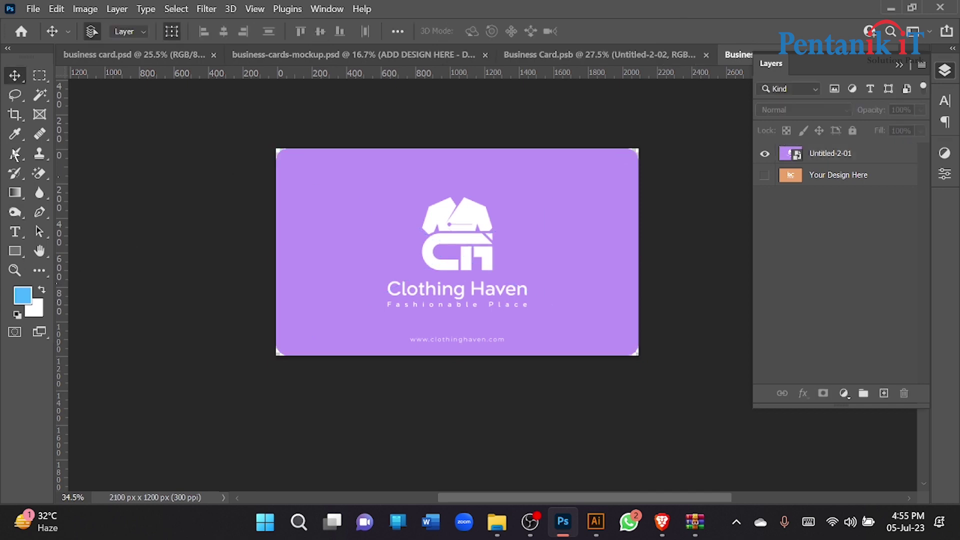
{"action": "left_click", "coordinate": [15, 134]}
{"action": "key", "text": "v"}
{"action": "left_click", "coordinate": [15, 257]}
{"action": "left_click_drag", "start_coordinate": [208, 117], "coordinate": [673, 373]}
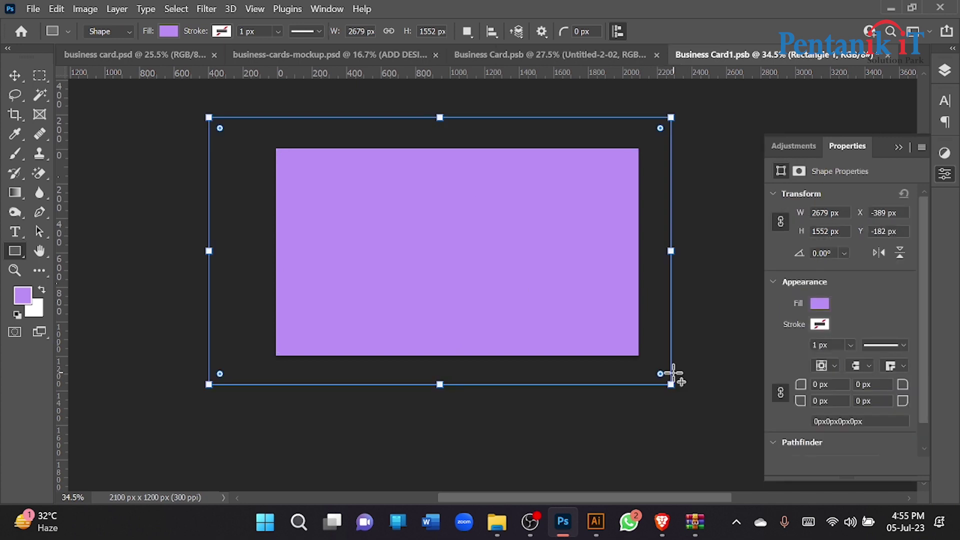
{"action": "key", "text": "ctrl+bracketleft"}
{"action": "left_click", "coordinate": [12, 84]}
{"action": "left_click", "coordinate": [160, 156]}
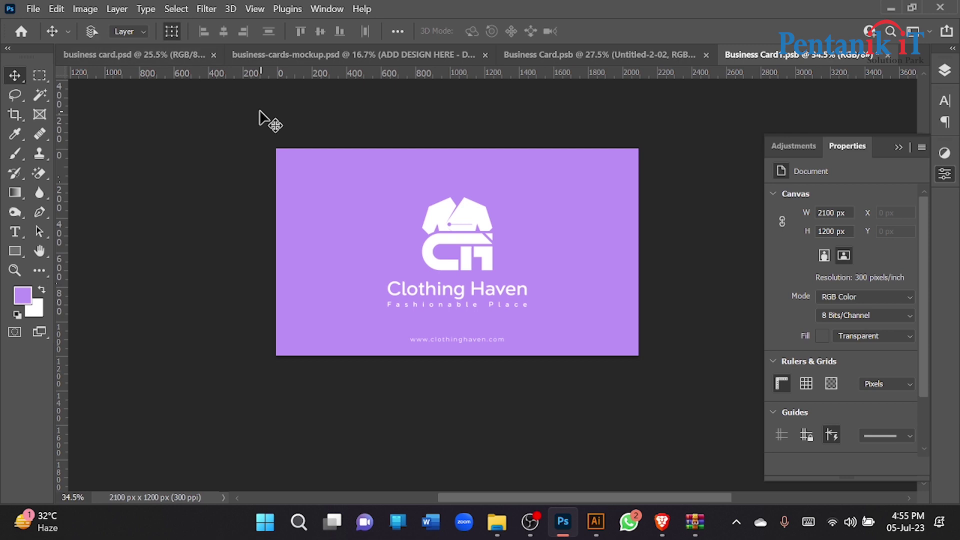
- Review the vertical mockup in business card.psd and inspect the updated cards in business-cards-mockup.psd
{"action": "left_click", "coordinate": [174, 56]}
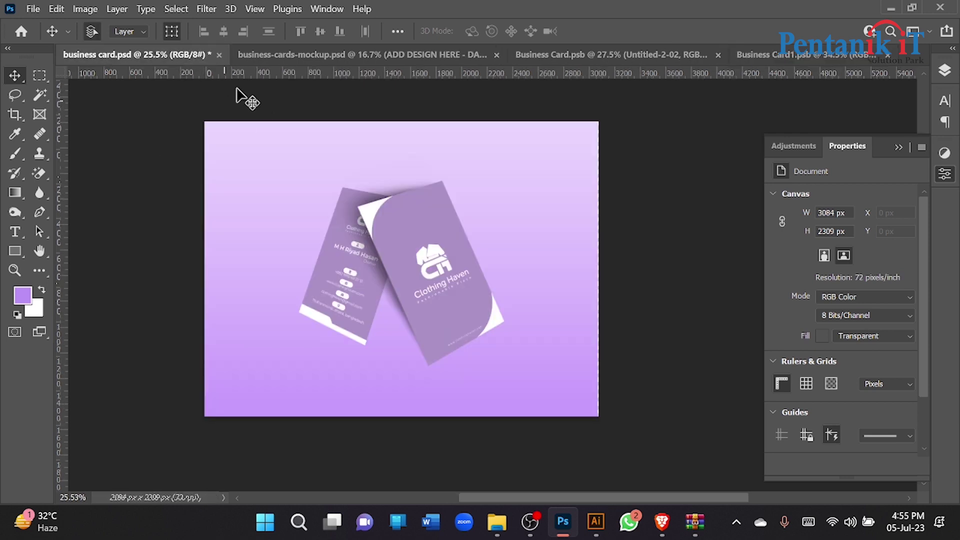
{"action": "left_click", "coordinate": [293, 54]}
{"action": "scroll", "coordinate": [503, 244], "scroll_direction": "up", "scroll_amount": 2}
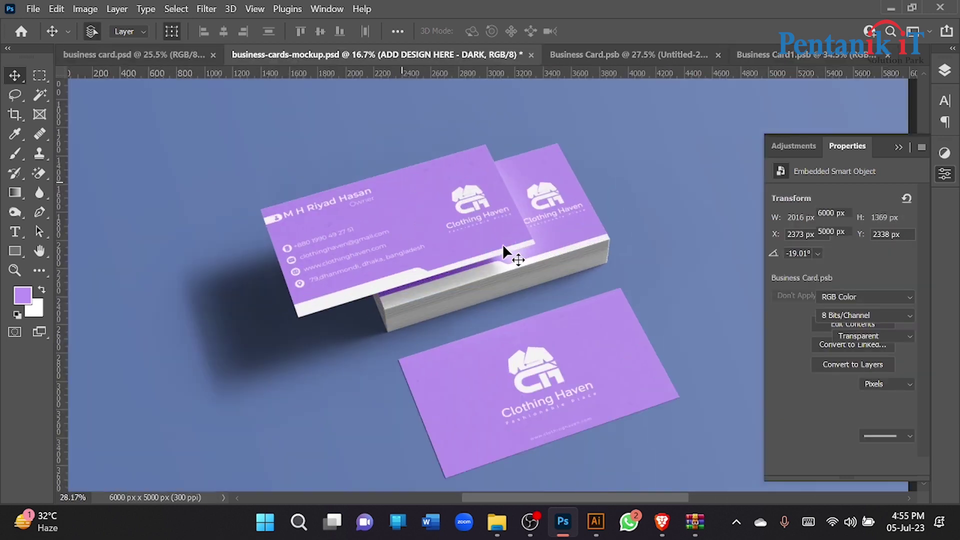
{"action": "scroll", "coordinate": [503, 244], "scroll_direction": "down", "scroll_amount": 2}
{"action": "scroll", "coordinate": [413, 249], "scroll_direction": "down", "scroll_amount": 2}
{"action": "scroll", "coordinate": [413, 250], "scroll_direction": "down", "scroll_amount": 1}
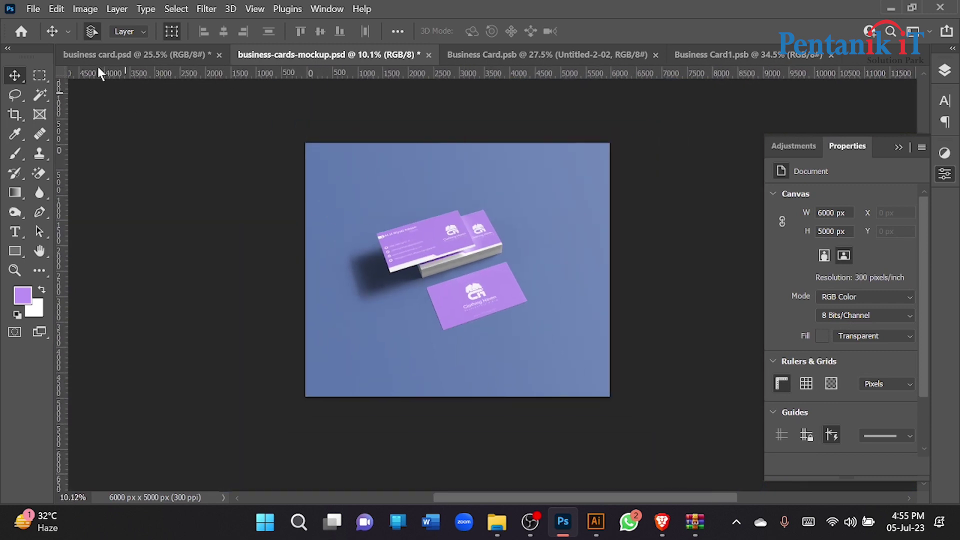
{"action": "scroll", "coordinate": [448, 195], "scroll_direction": "up", "scroll_amount": 5}
- Toggle the Global Lighting layer's visibility off and on to check its effect on the mockup
{"action": "left_click", "coordinate": [945, 70]}
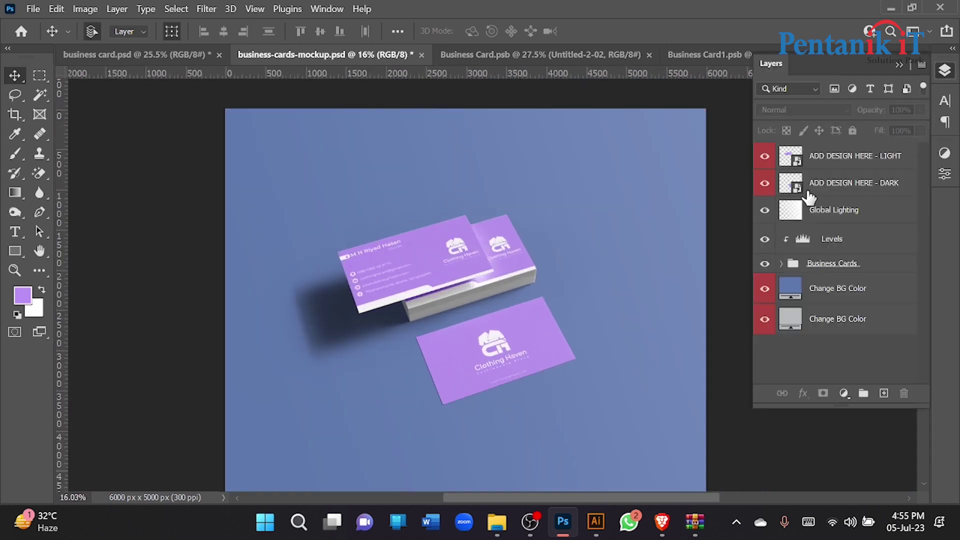
{"action": "left_click", "coordinate": [616, 187]}
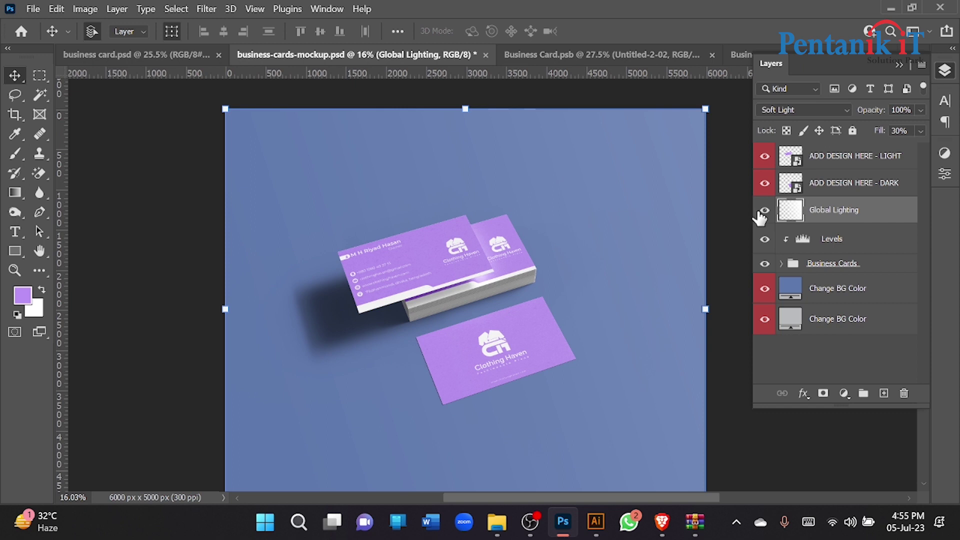
{"action": "left_click", "coordinate": [765, 210]}
{"action": "left_click", "coordinate": [764, 210]}
- Change the color of the upper Change BG Color layer to purple #a245e3
{"action": "double_click", "coordinate": [790, 288]}
{"action": "left_click_drag", "start_coordinate": [774, 298], "coordinate": [771, 274]}
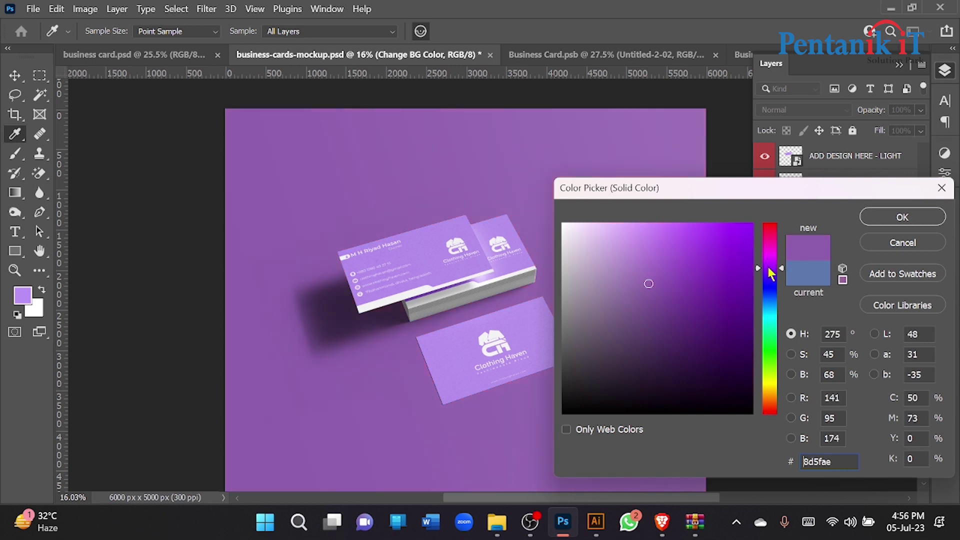
{"action": "left_click", "coordinate": [676, 228]}
{"action": "mouse_move", "coordinate": [677, 229]}
{"action": "left_mouse_down"}
{"action": "mouse_move", "coordinate": [649, 227]}
{"action": "mouse_move", "coordinate": [695, 244]}
{"action": "left_mouse_up"}
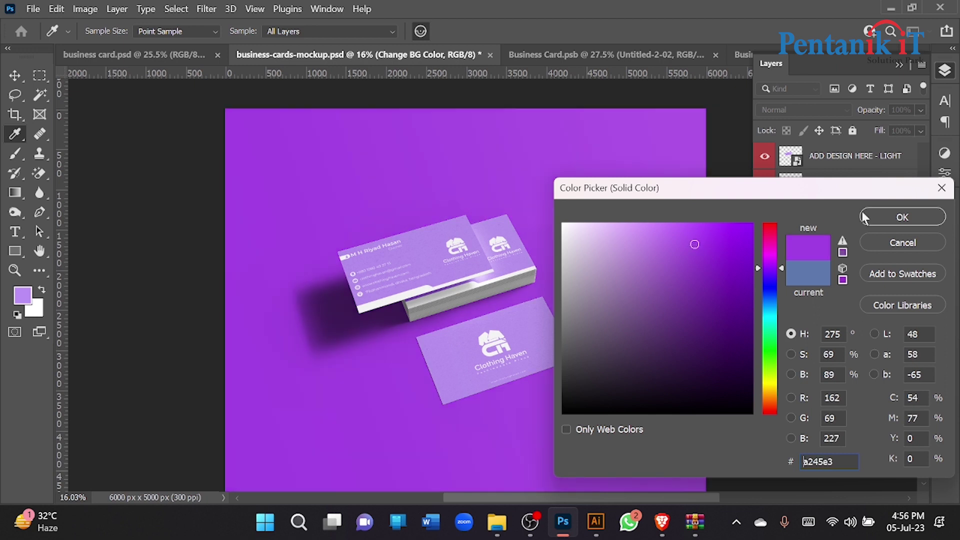
{"action": "left_click", "coordinate": [902, 219]}
{"action": "key", "text": "v"}
{"action": "scroll", "coordinate": [545, 226], "scroll_direction": "down", "scroll_amount": 2}
{"action": "scroll", "coordinate": [274, 236], "scroll_direction": "up", "scroll_amount": 2}
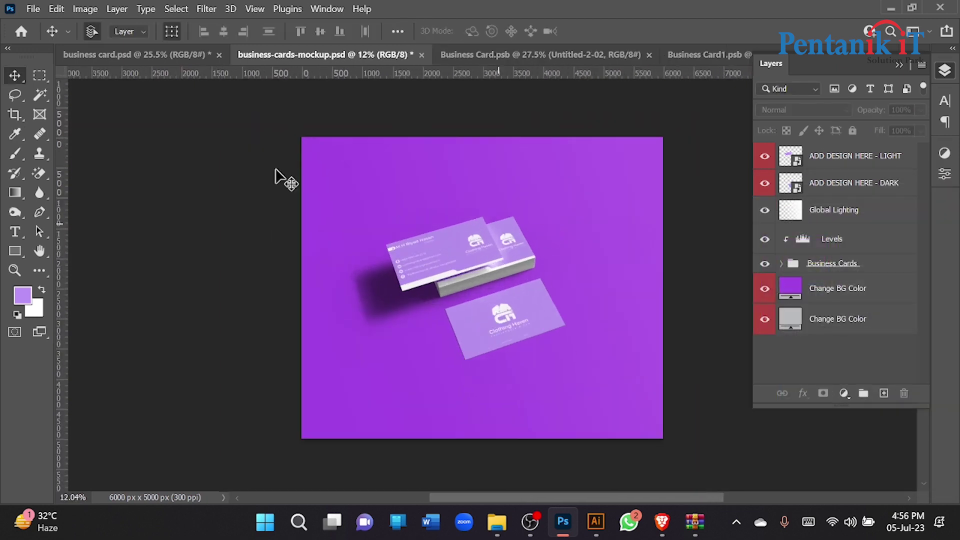
- Export business-cards-mockup.psd to the Desktop as a Good-quality JPG at 100% scale, 6000 × 5000 px
{"action": "left_click", "coordinate": [33, 9]}
{"action": "mouse_move", "coordinate": [85, 232]}
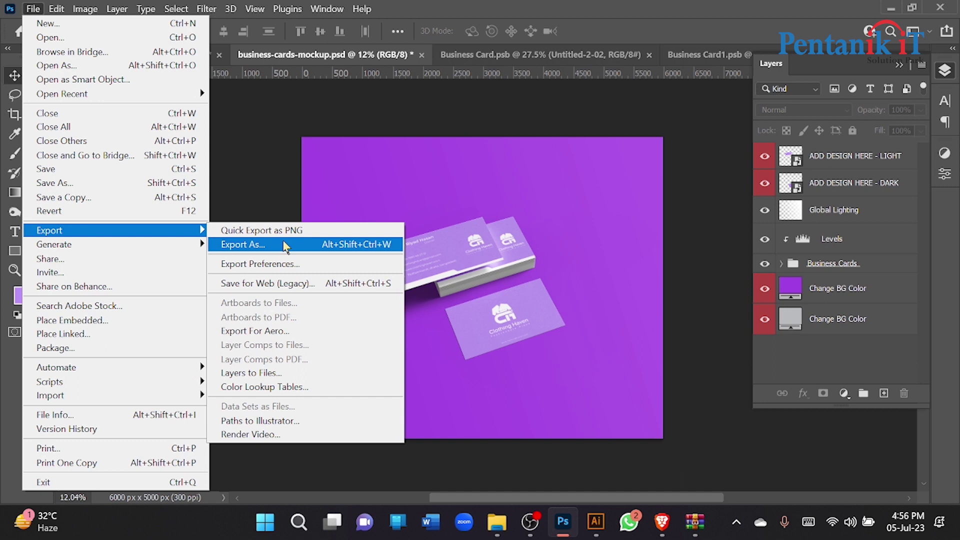
{"action": "left_click", "coordinate": [284, 243]}
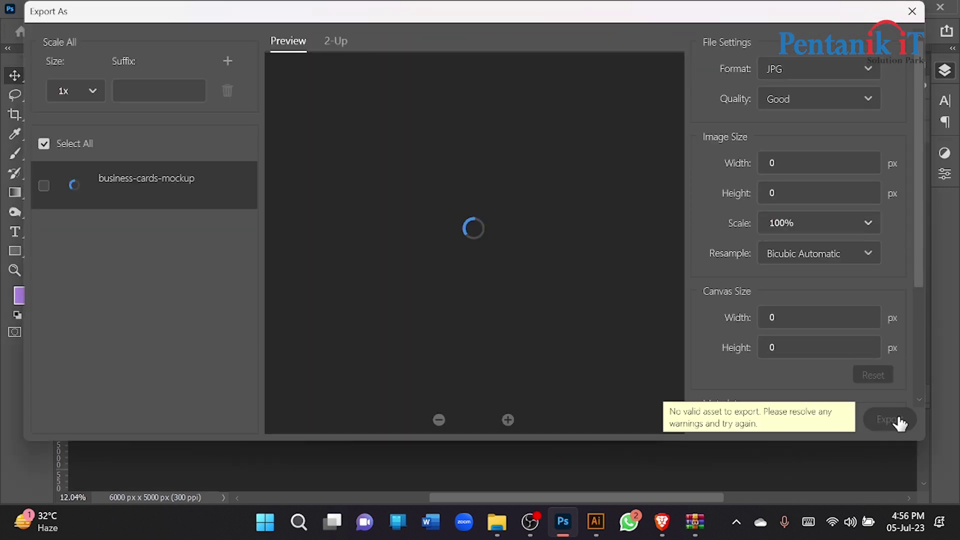
{"action": "left_click", "coordinate": [895, 419]}
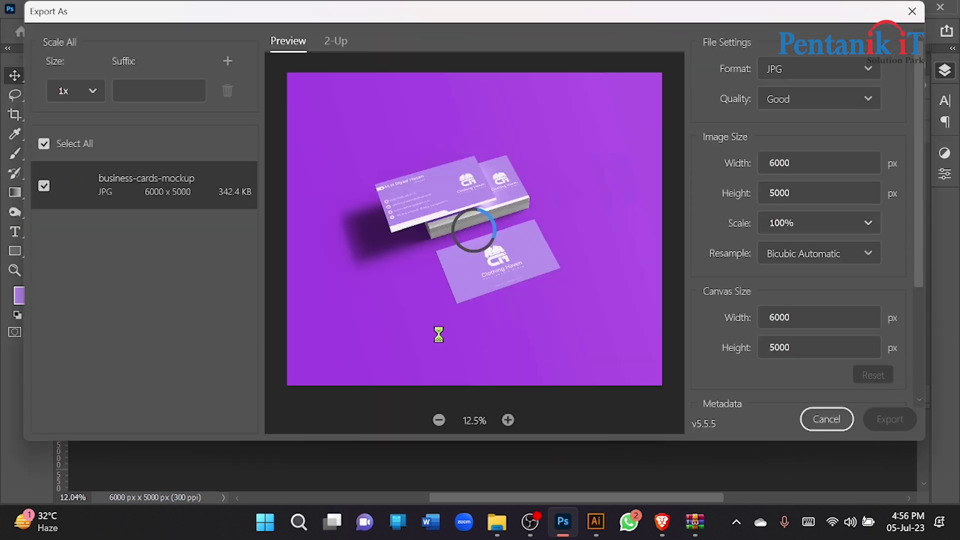
{"action": "left_click", "coordinate": [375, 359]}
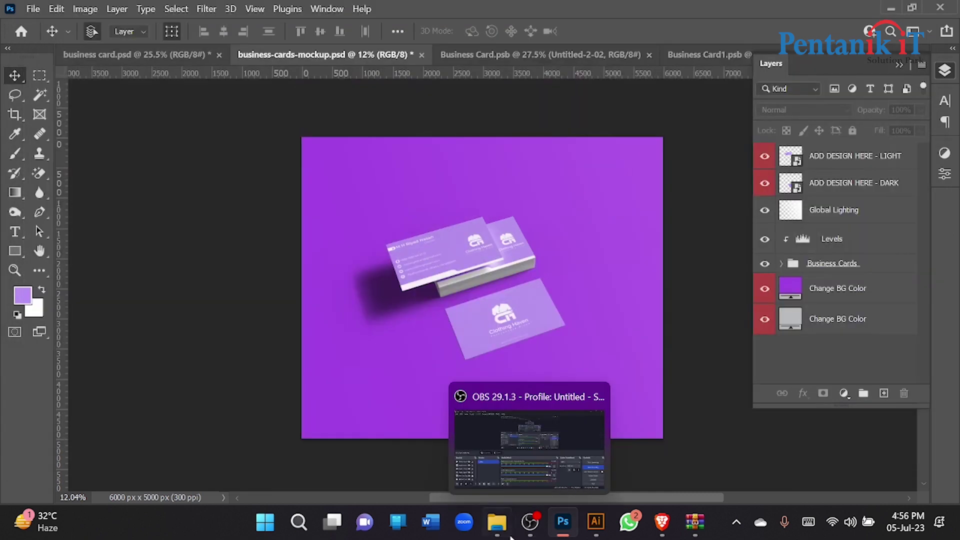
- Switch to the Desktop folder in File Explorer and compare the exported business card.jpg and business-cards-mockup.jpg in the image viewer
{"action": "left_click", "coordinate": [504, 534]}
{"action": "left_click", "coordinate": [419, 364]}
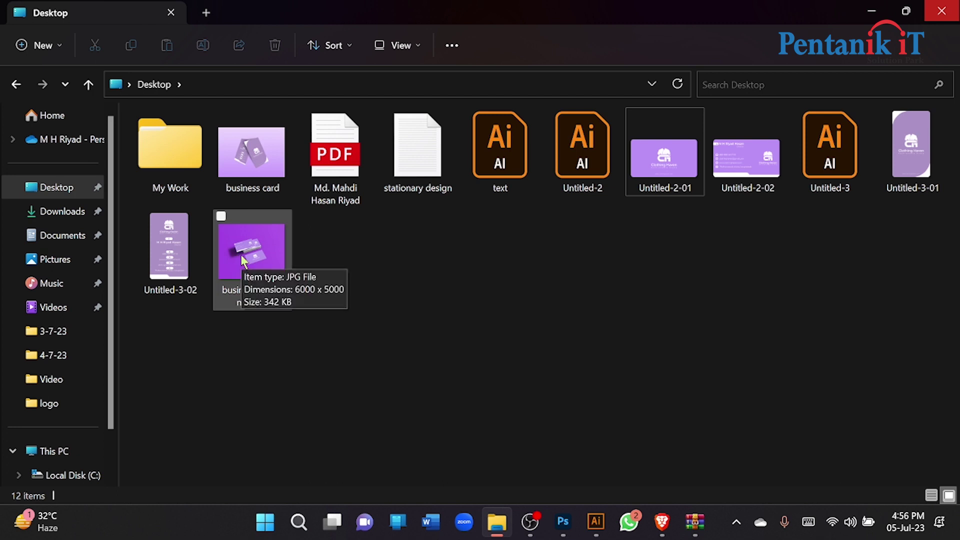
{"action": "double_click", "coordinate": [239, 170]}
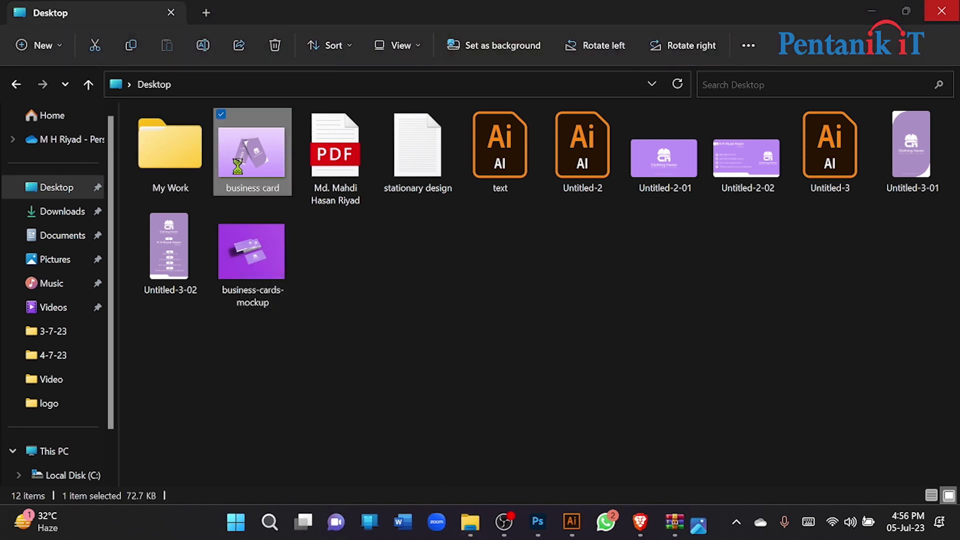
{"action": "key", "text": "Right"}
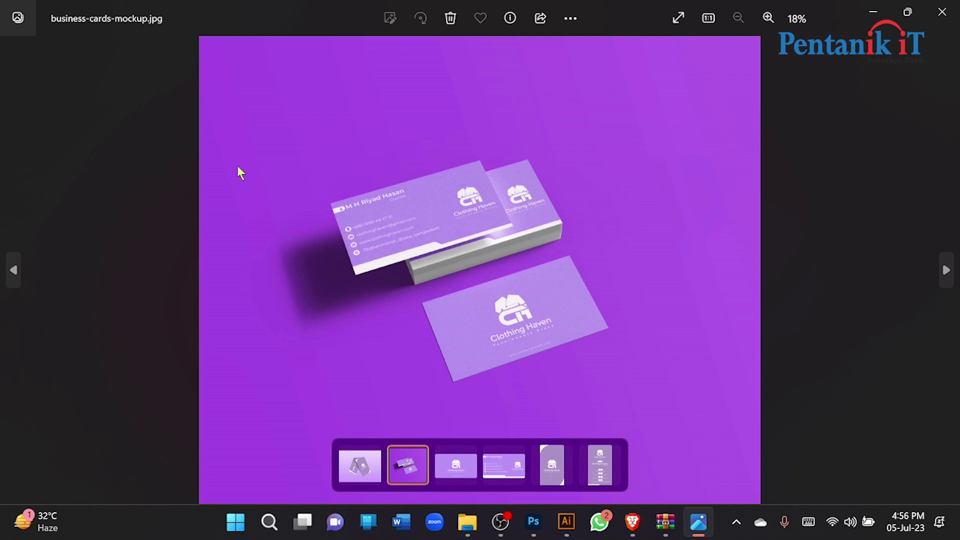
{"action": "key", "text": "Left"}
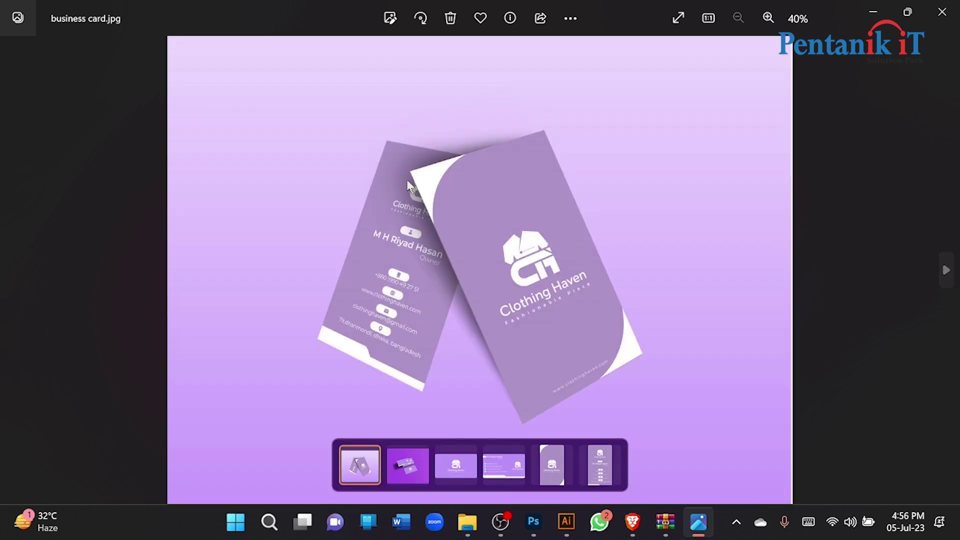
{"action": "key", "text": "Right"}
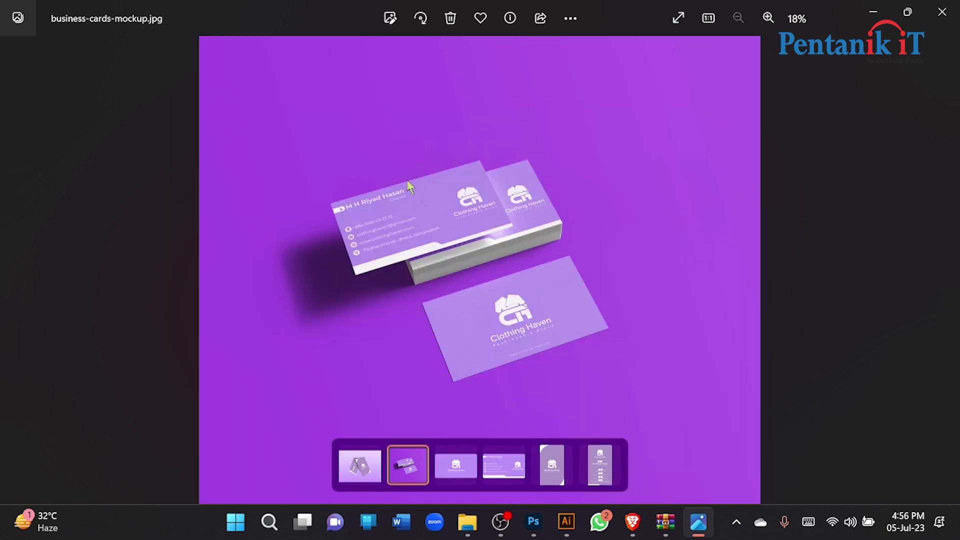
{"action": "key", "text": "Left"}
{"action": "key", "text": "Right"}
{"action": "left_click", "coordinate": [942, 12]}
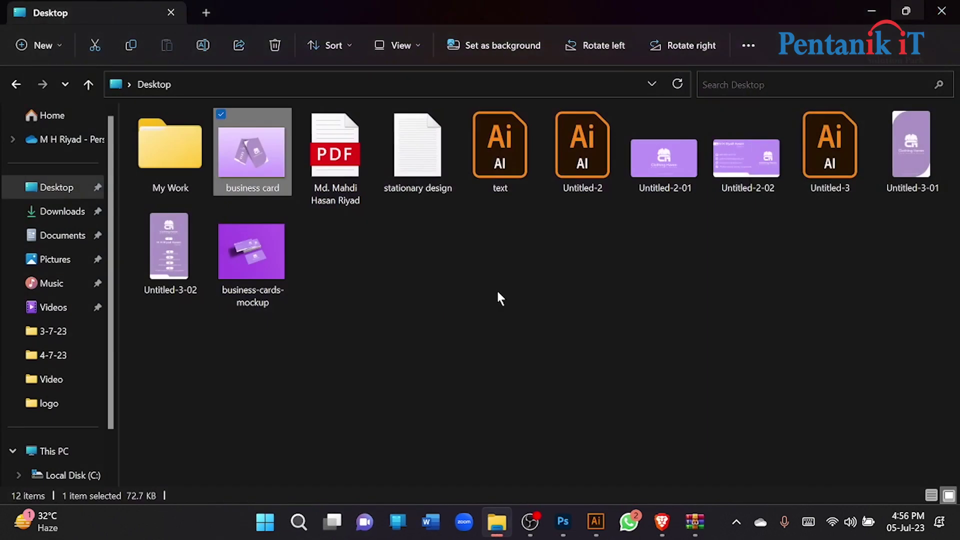
{"action": "right_click", "coordinate": [504, 327]}
{"action": "left_click", "coordinate": [562, 329]}
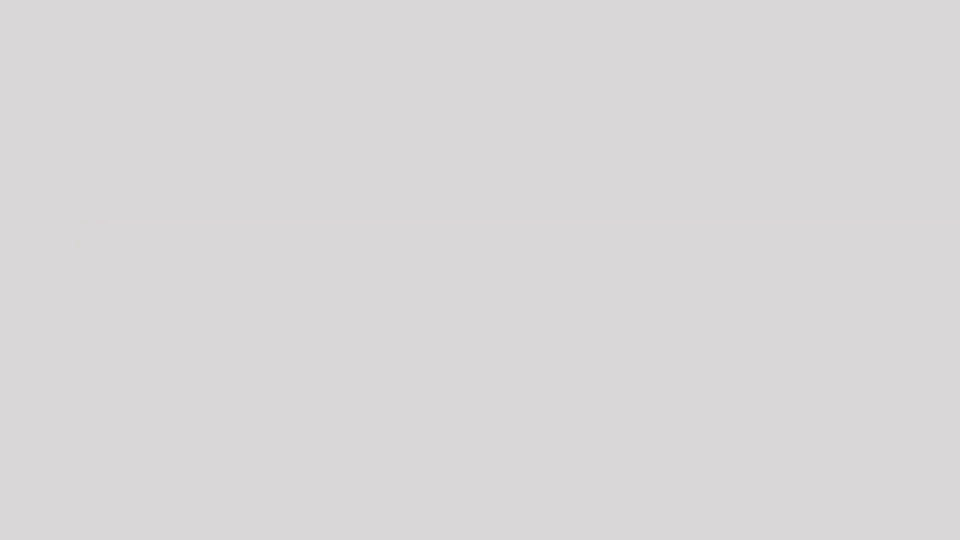